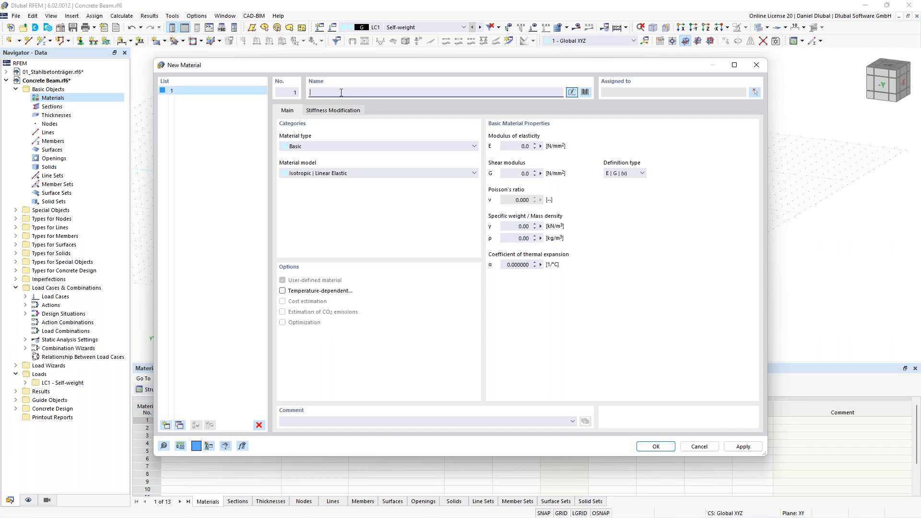
# Define material 1 as concrete C30/37 according to EN 1992-1-1:2004/A1:2014
pyautogui.write('c30')
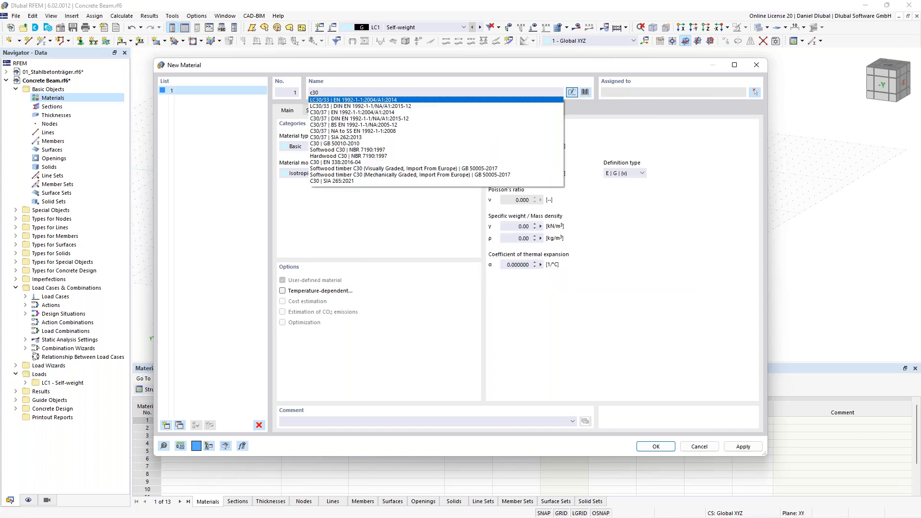
pyautogui.write('/37')
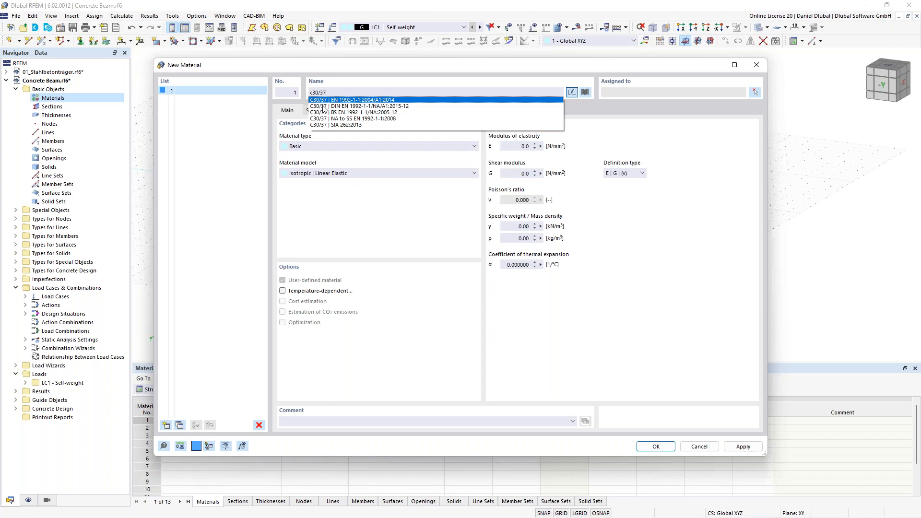
pyautogui.click(329, 100)
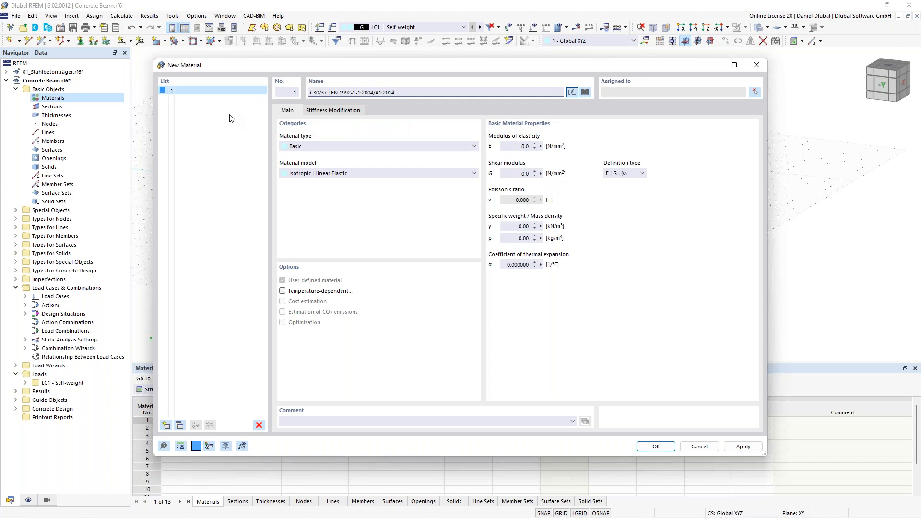
# Add reinforcing steel B500S(A) from the European EN 1992-1-1 Reinforcing steel B series as a second material and accept both materials
pyautogui.click(166, 424)
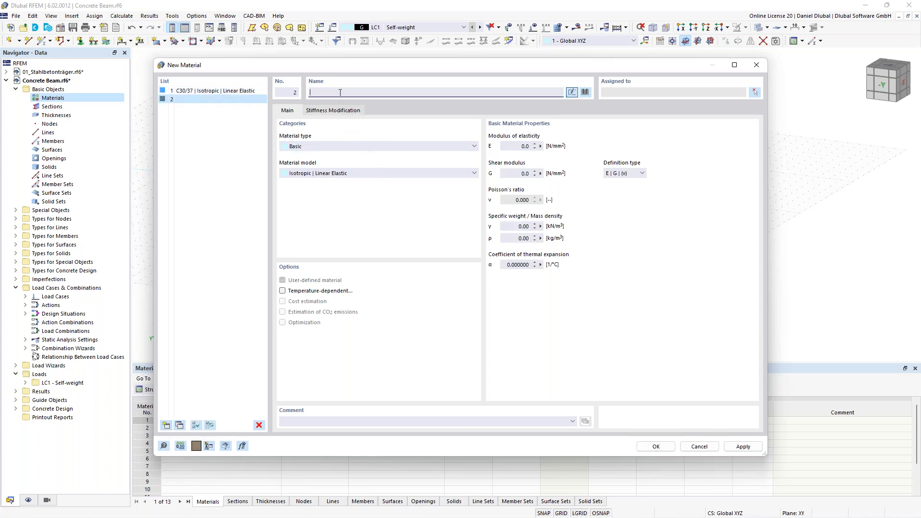
pyautogui.click(585, 92)
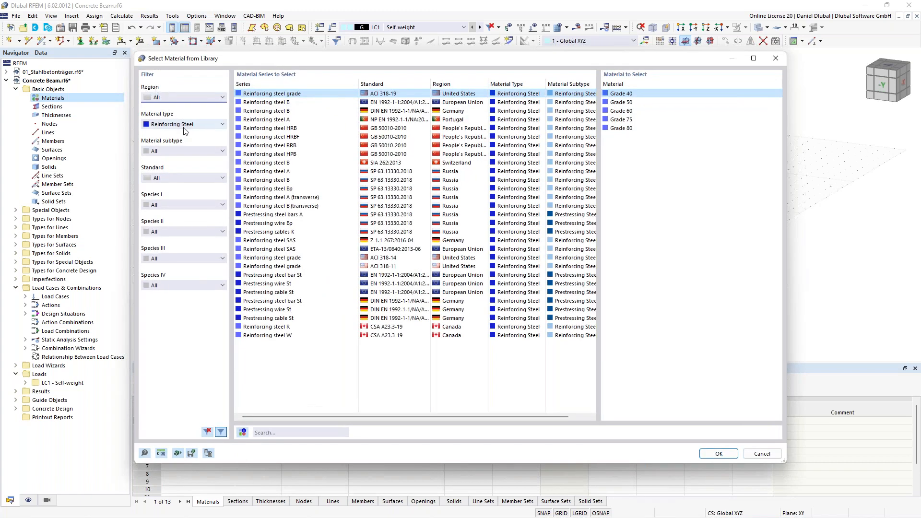
pyautogui.click(184, 127)
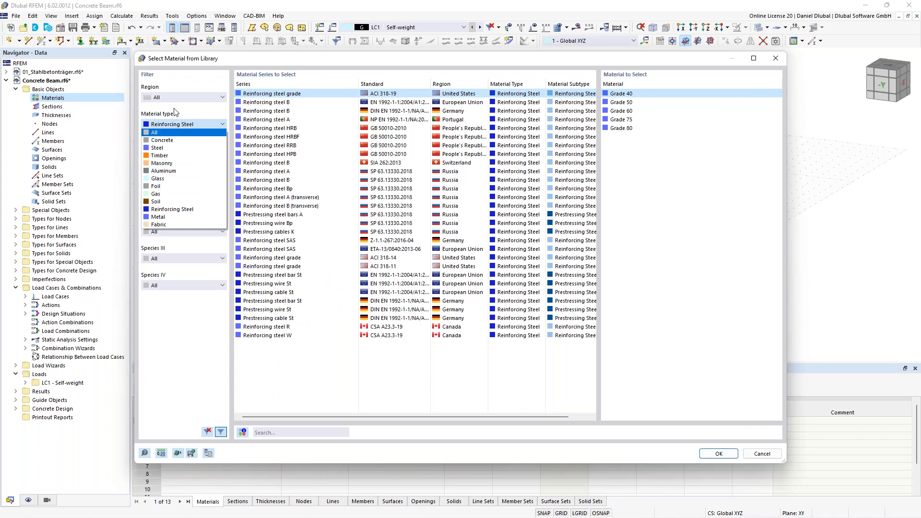
pyautogui.click(179, 213)
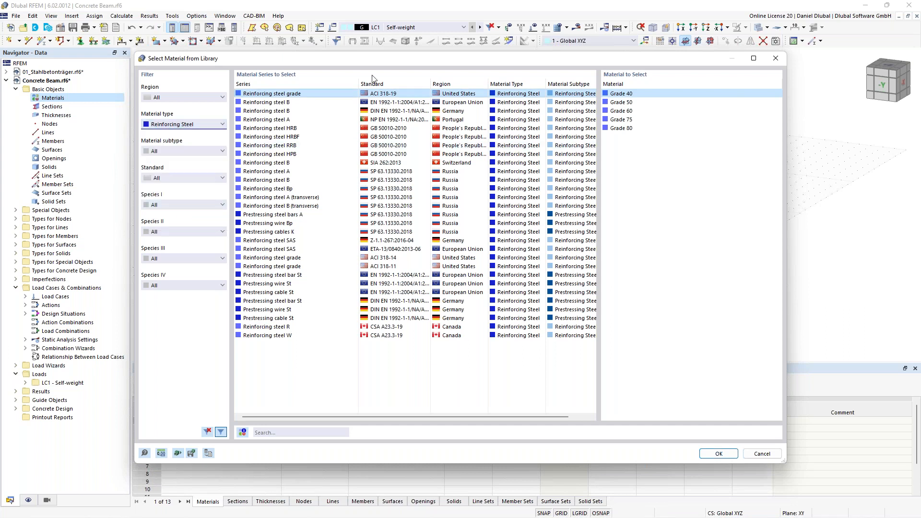
pyautogui.click(297, 102)
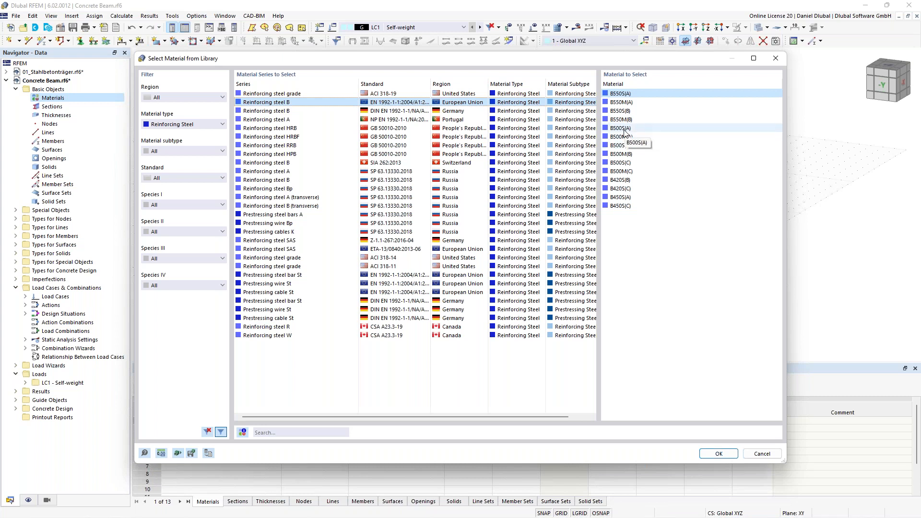
pyautogui.click(624, 128)
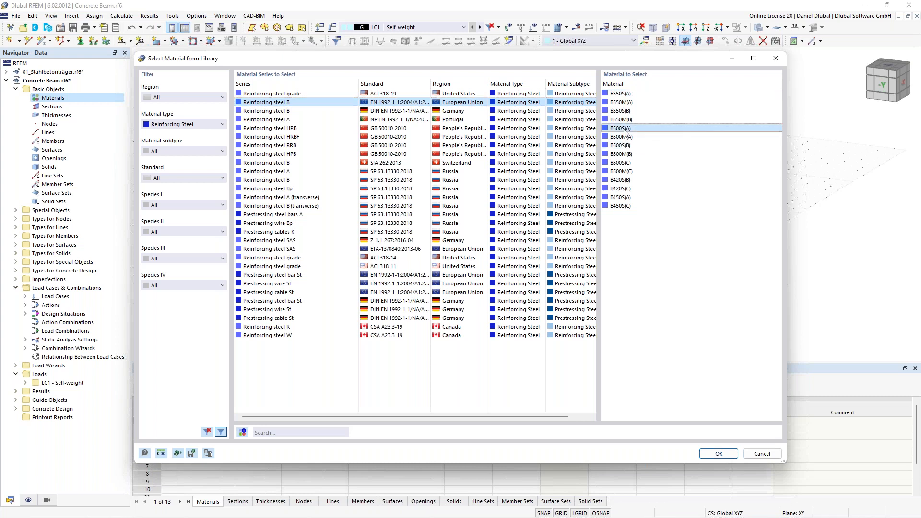
pyautogui.click(718, 454)
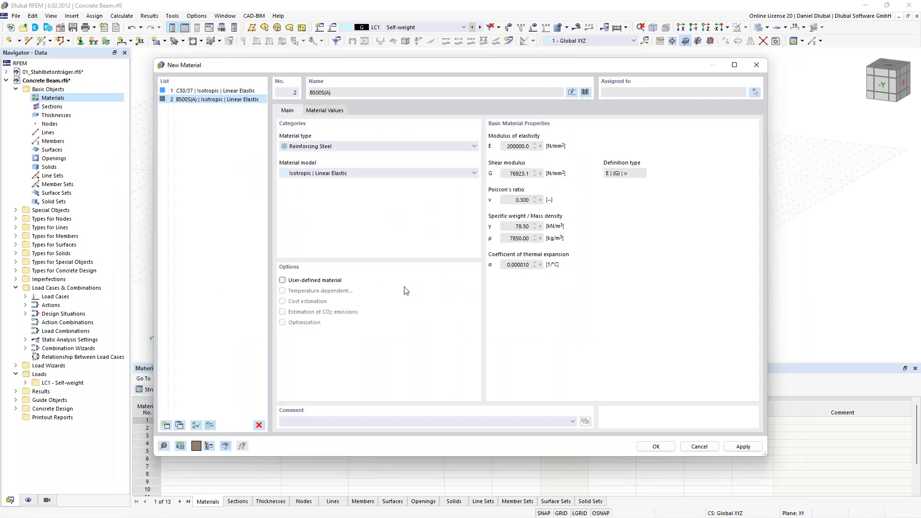
pyautogui.click(654, 447)
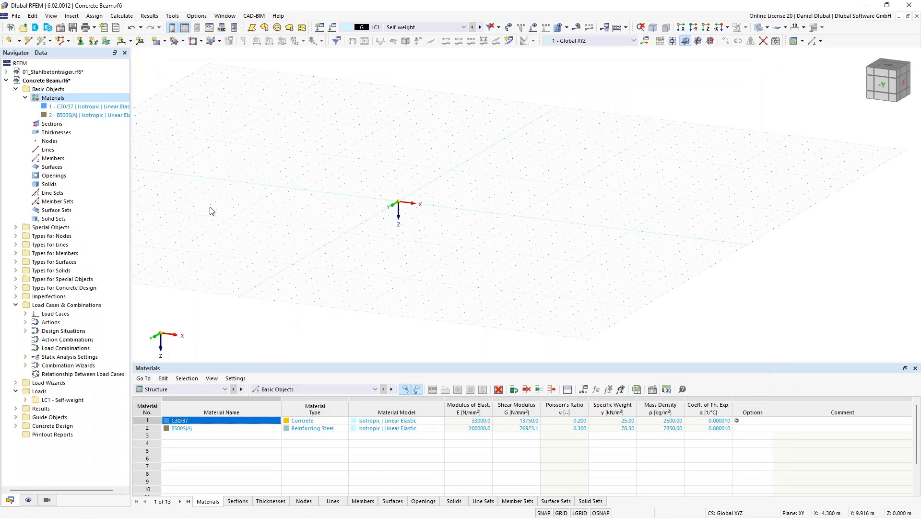
# Start a new section and choose the Massive I rectangle from the section library
pyautogui.rightClick(58, 126)
pyautogui.click(92, 143)
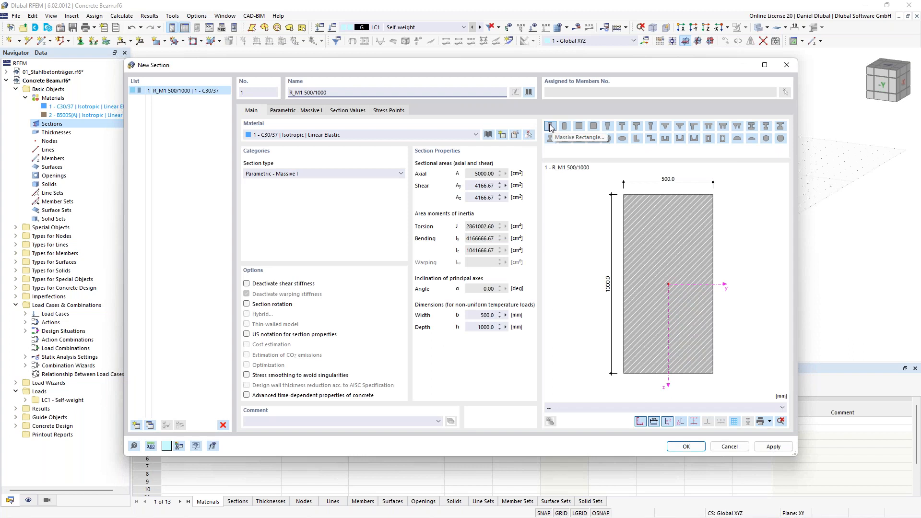
pyautogui.click(528, 92)
pyautogui.moveTo(413, 105); pyautogui.dragTo(343, 129)
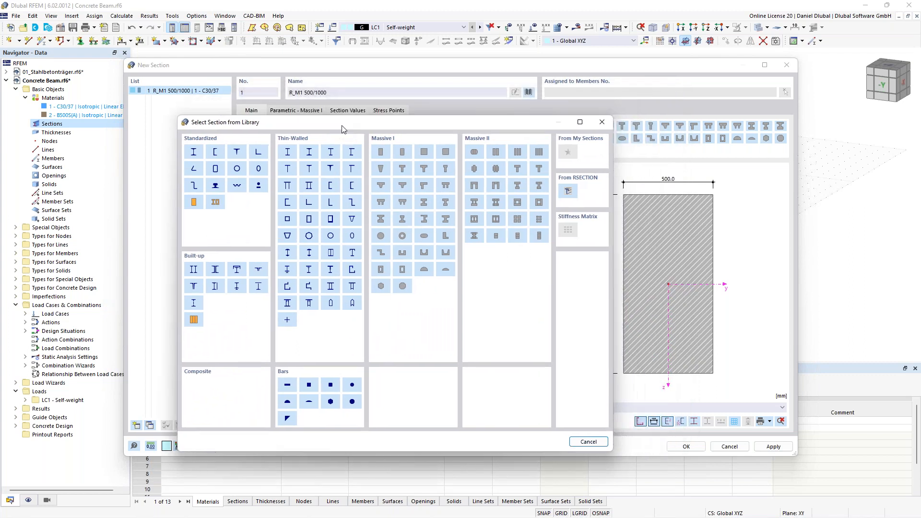
pyautogui.click(382, 152)
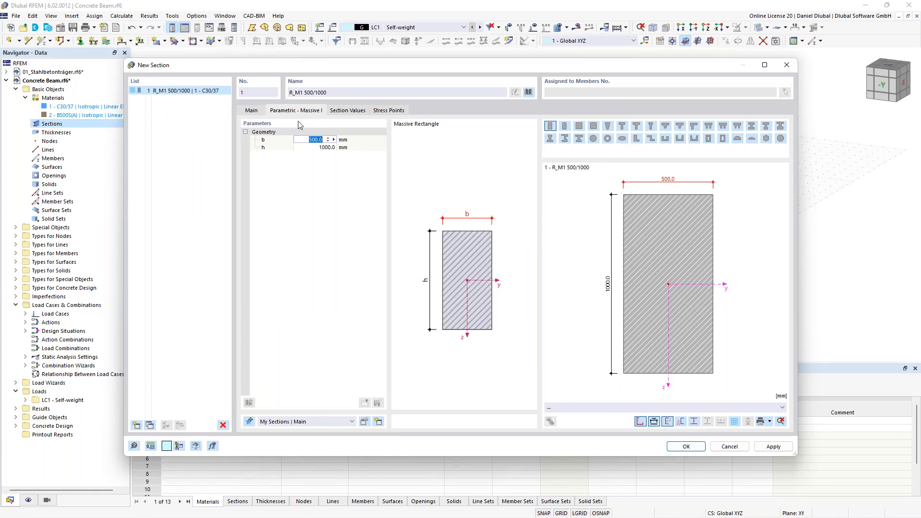
# Set the rectangular section's width b to 300 mm and height h to 450 mm, review its section values, and accept it
pyautogui.write('300')
pyautogui.click(316, 147)
pyautogui.write('450')
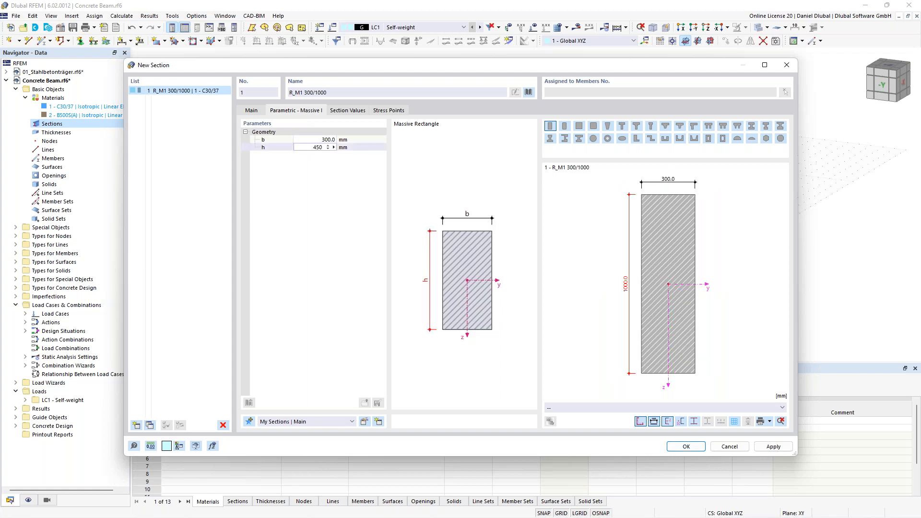
pyautogui.click(322, 139)
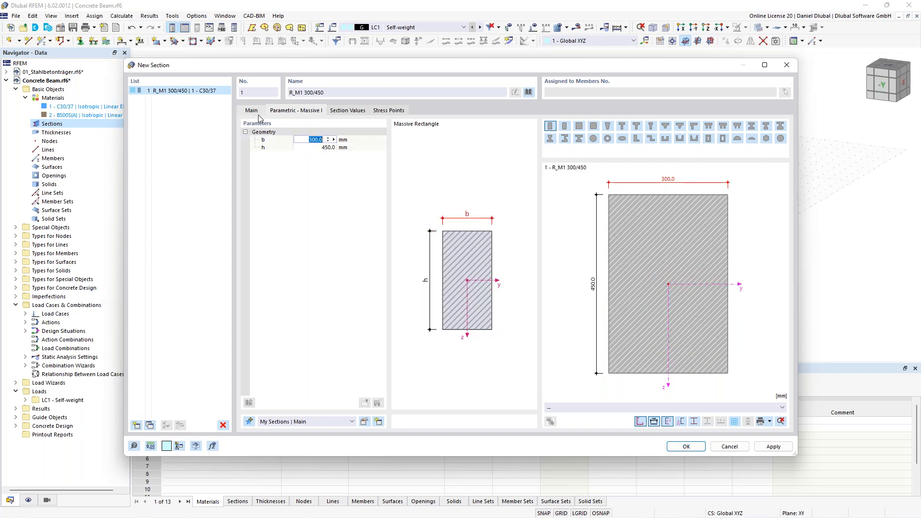
pyautogui.click(357, 111)
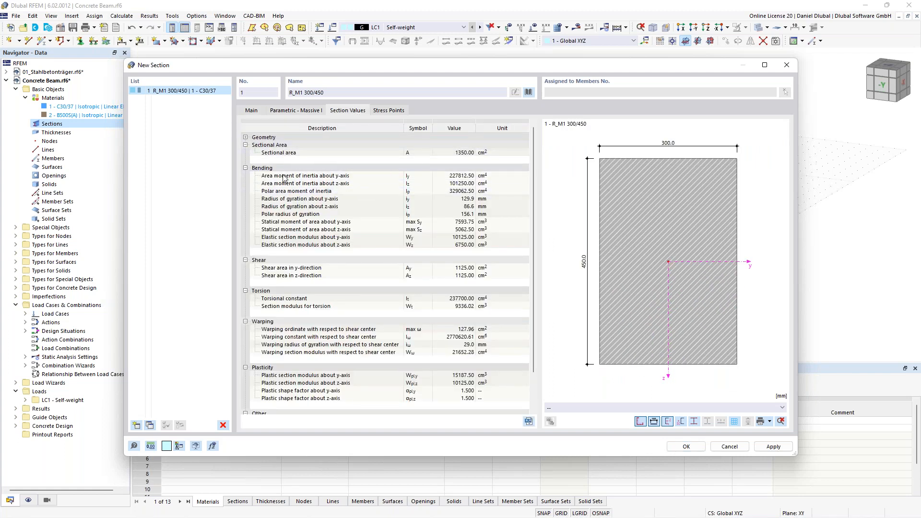
pyautogui.moveTo(534, 157)
pyautogui.mouseDown()
pyautogui.moveTo(531, 207)
pyautogui.moveTo(532, 146)
pyautogui.mouseUp()
pyautogui.click(390, 111)
pyautogui.click(252, 110)
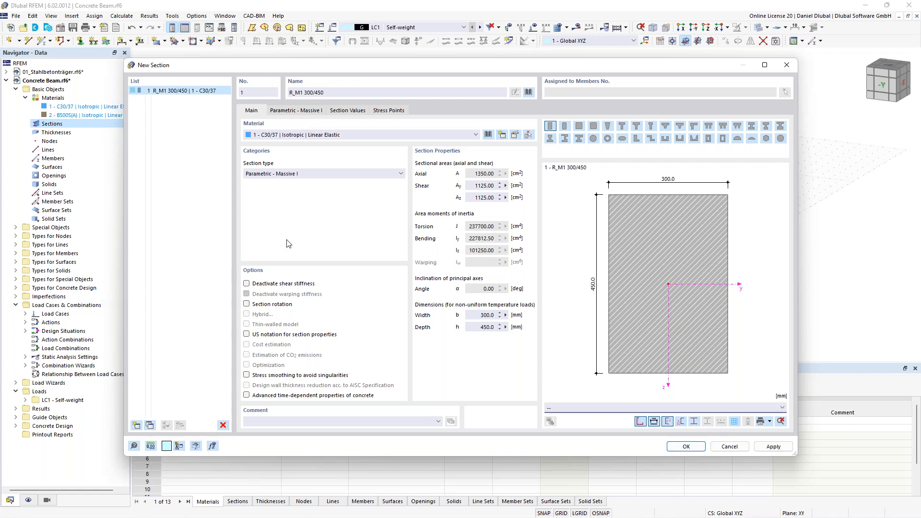
pyautogui.click(685, 447)
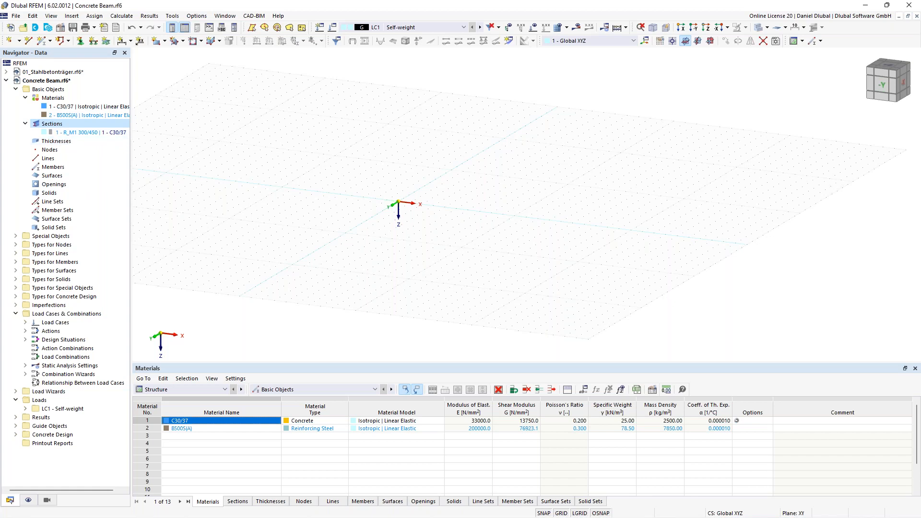
# Create a single beam member with section R_M1 300/450, 8 m long, from the origin along the X-axis
pyautogui.moveTo(259, 185); pyautogui.dragTo(211, 189, button='middle')
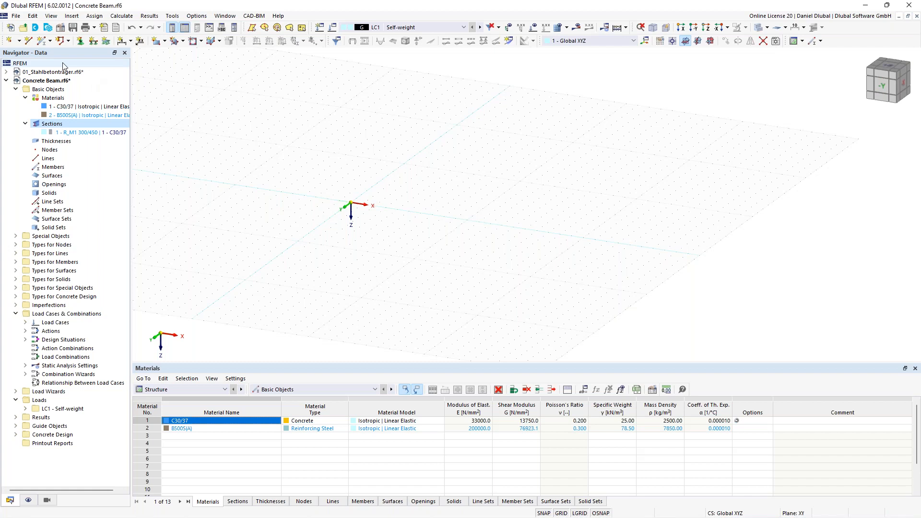
pyautogui.click(42, 41)
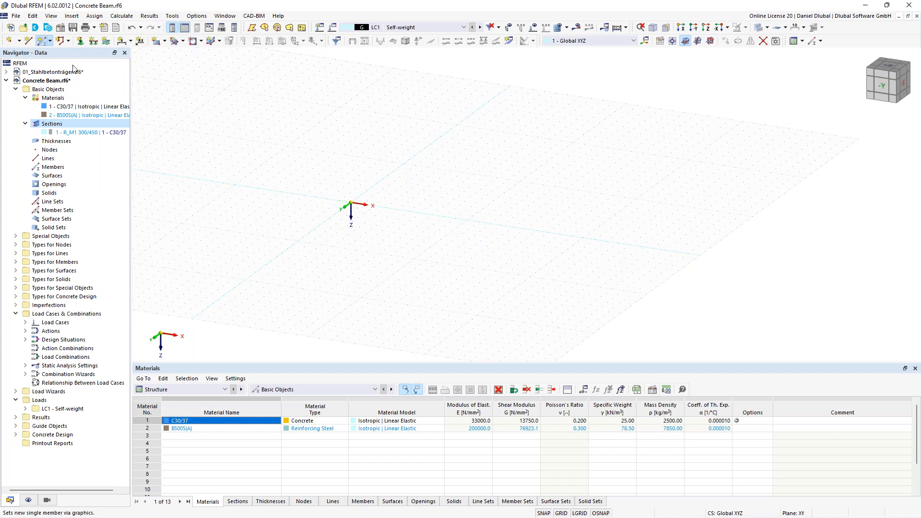
pyautogui.click(224, 109)
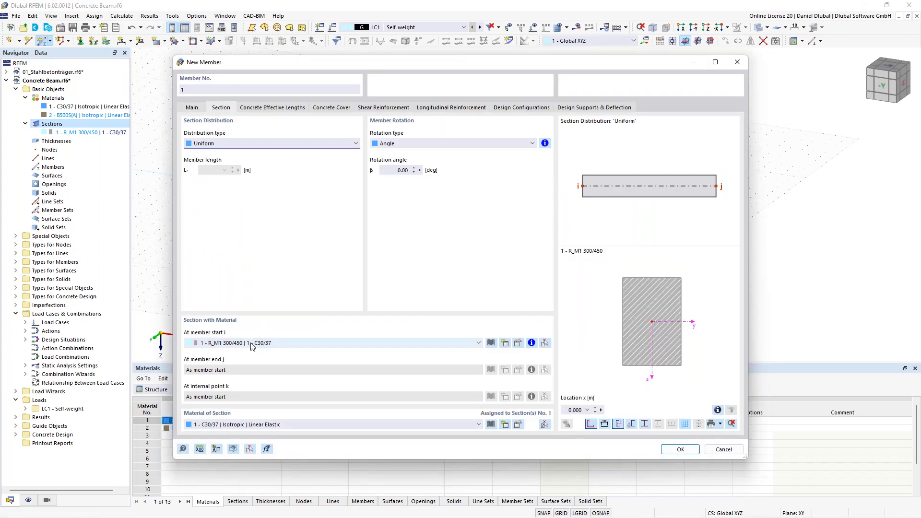
pyautogui.click(192, 108)
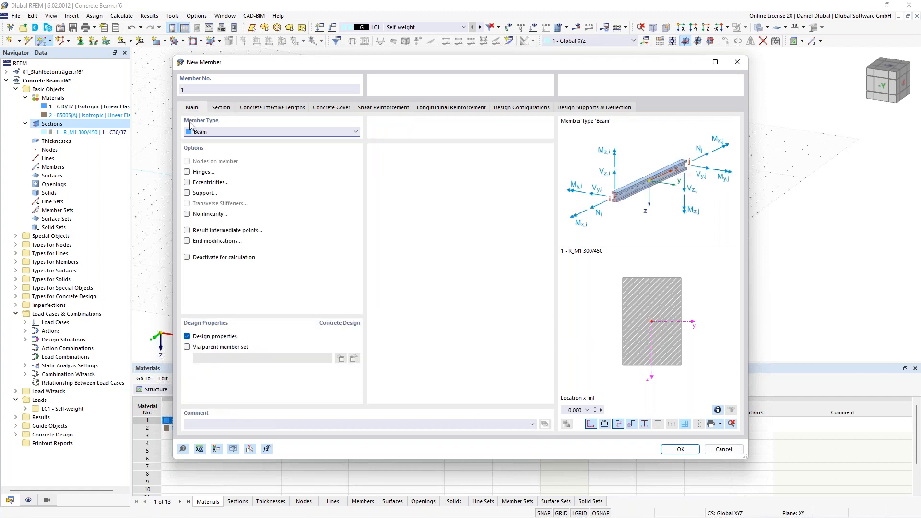
pyautogui.click(681, 449)
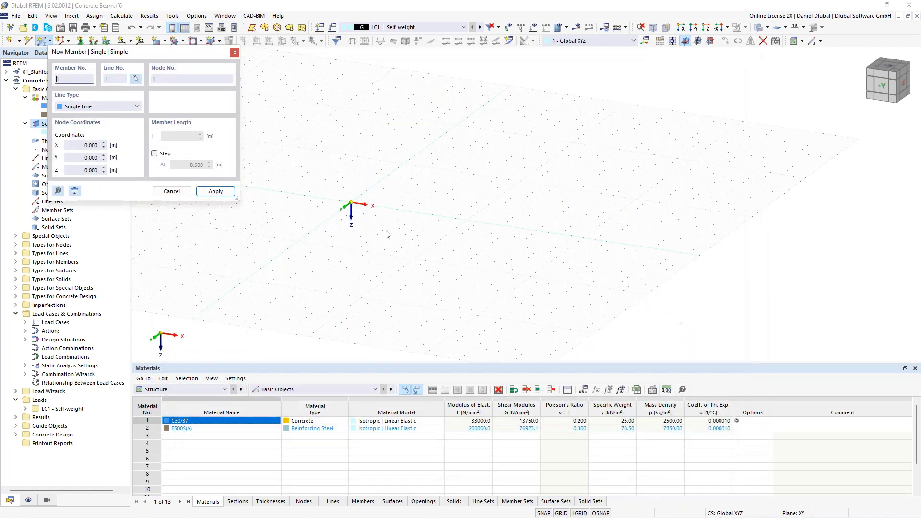
pyautogui.click(351, 203)
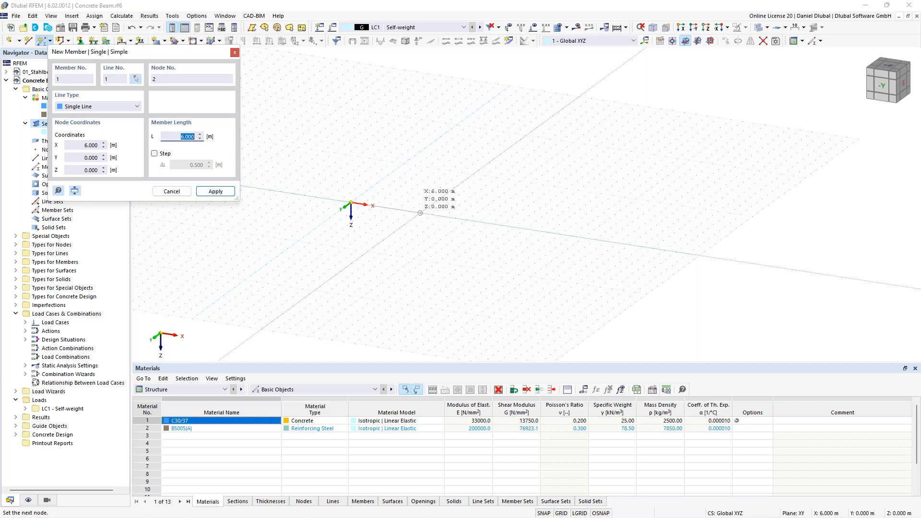
pyautogui.press('Return')
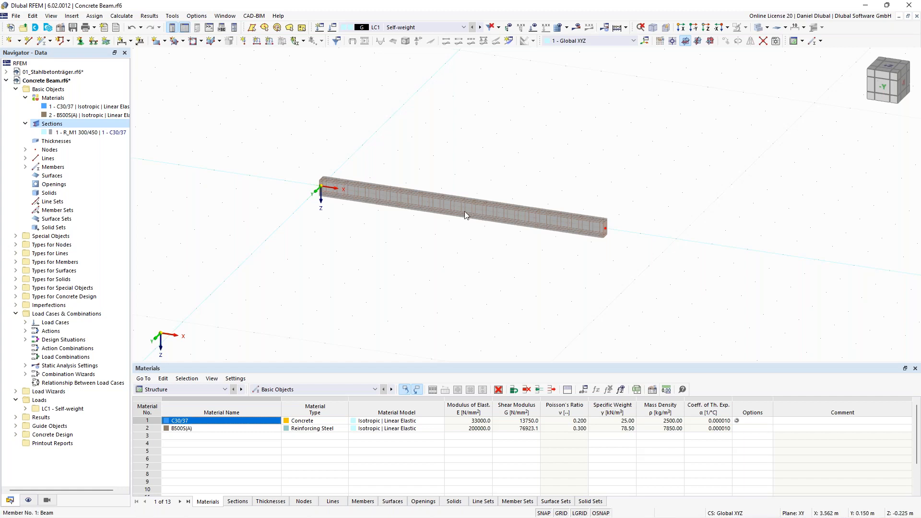
# Add a node on the beam member 6 m from its start and inspect that node's parameters
pyautogui.moveTo(465, 156); pyautogui.dragTo(424, 189, button='middle')
pyautogui.scroll(1, 431, 172)
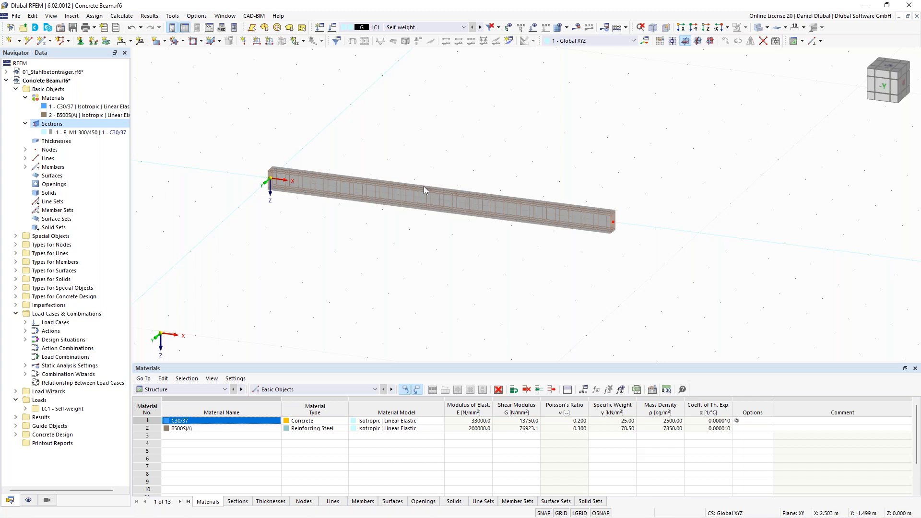
pyautogui.doubleClick(309, 182)
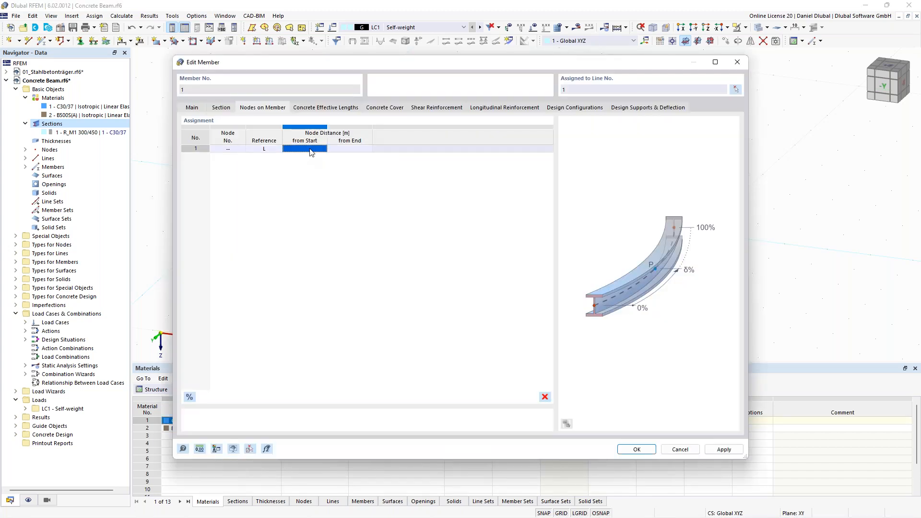
pyautogui.write('6')
pyautogui.click(353, 150)
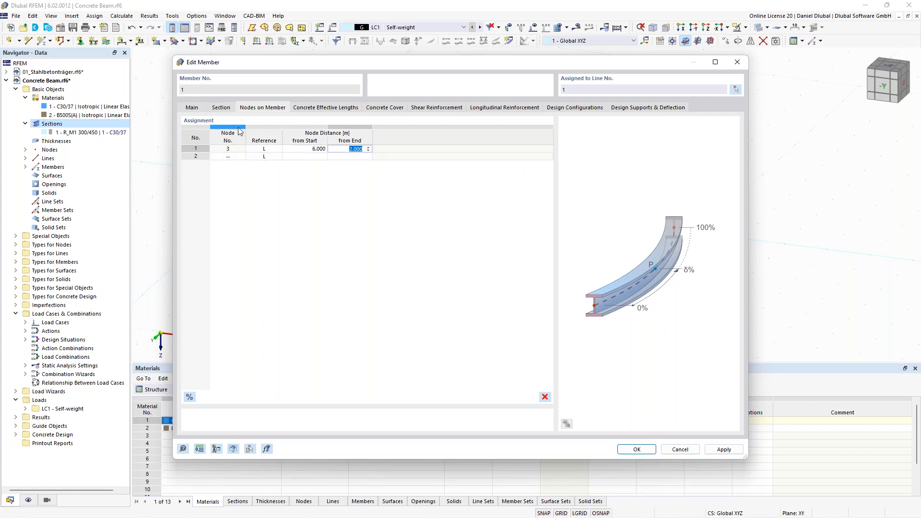
pyautogui.click(640, 451)
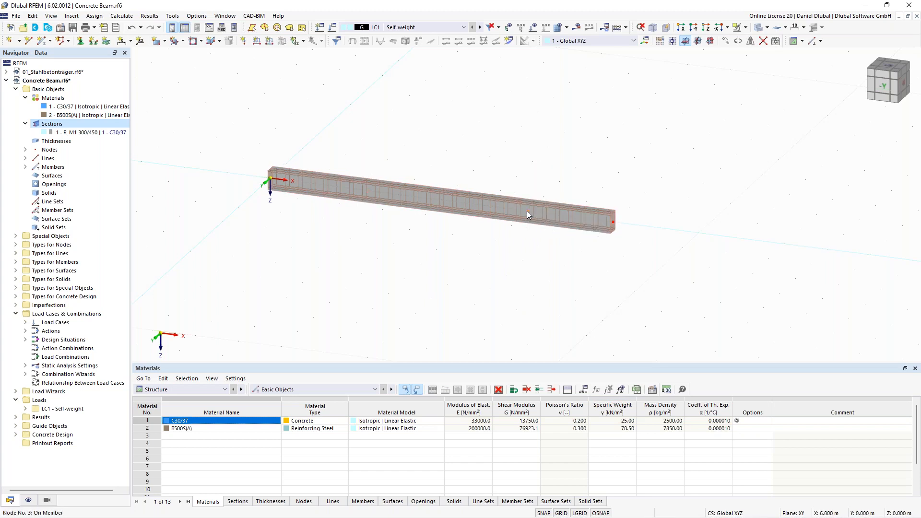
pyautogui.doubleClick(526, 211)
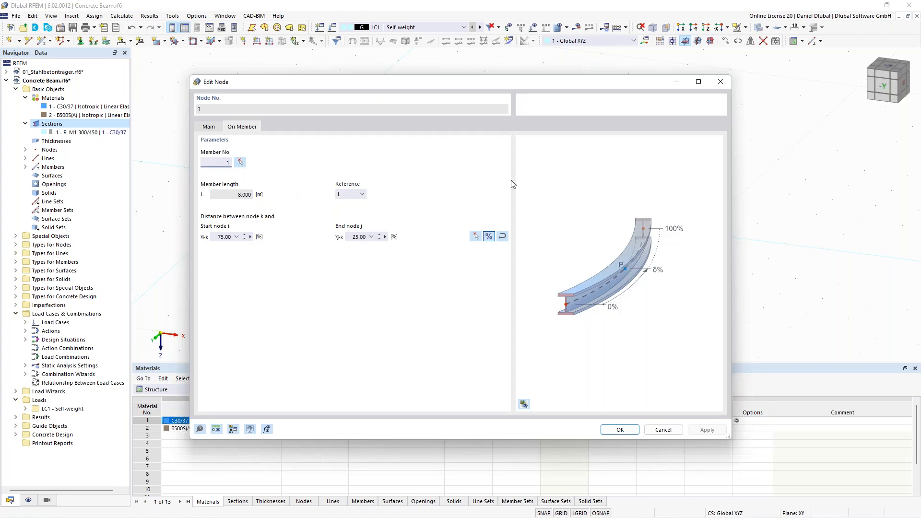
pyautogui.press('Escape')
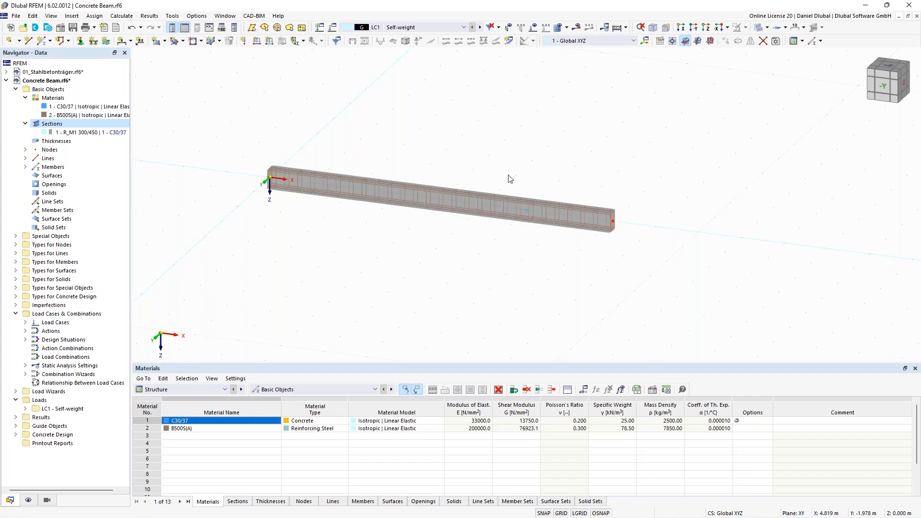
# Create a nodal support type with uX, uY, uZ and φZ restrained and assign it to the beam's start node
pyautogui.moveTo(495, 149); pyautogui.dragTo(477, 142, button='middle')
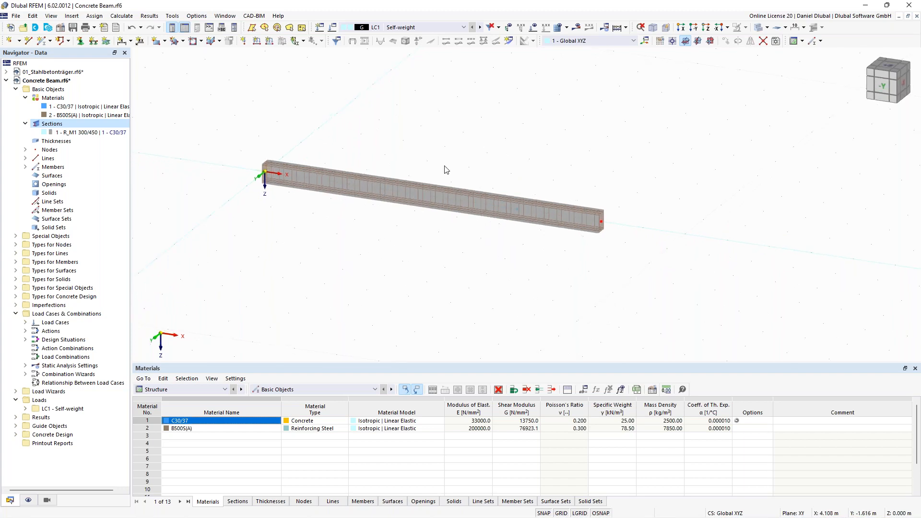
pyautogui.click(81, 41)
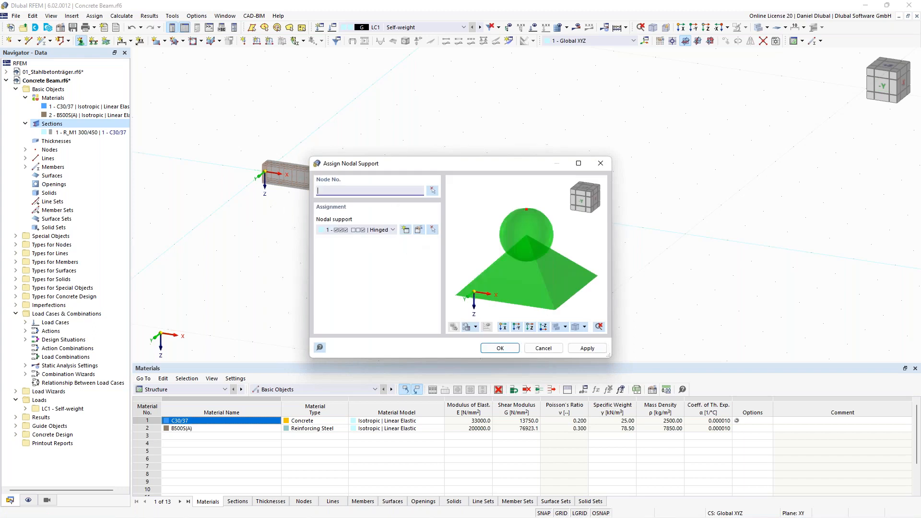
pyautogui.click(406, 231)
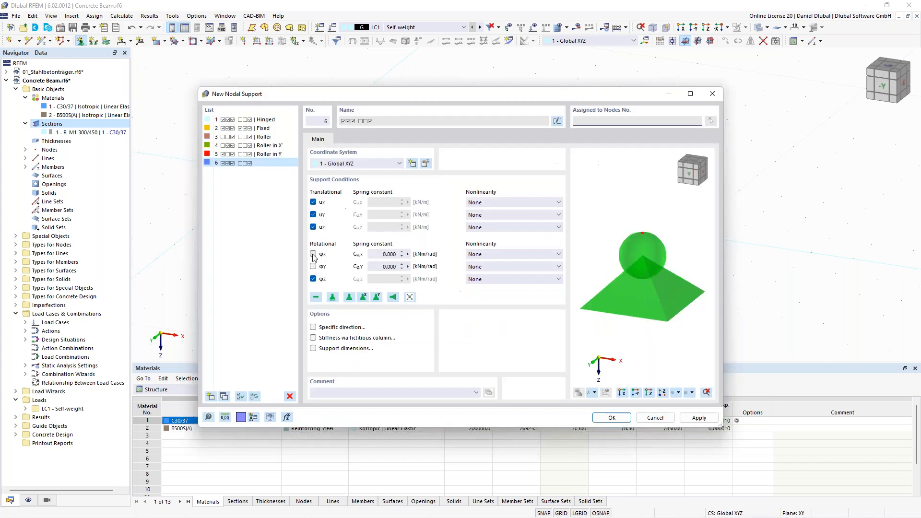
pyautogui.click(313, 254)
pyautogui.click(312, 254)
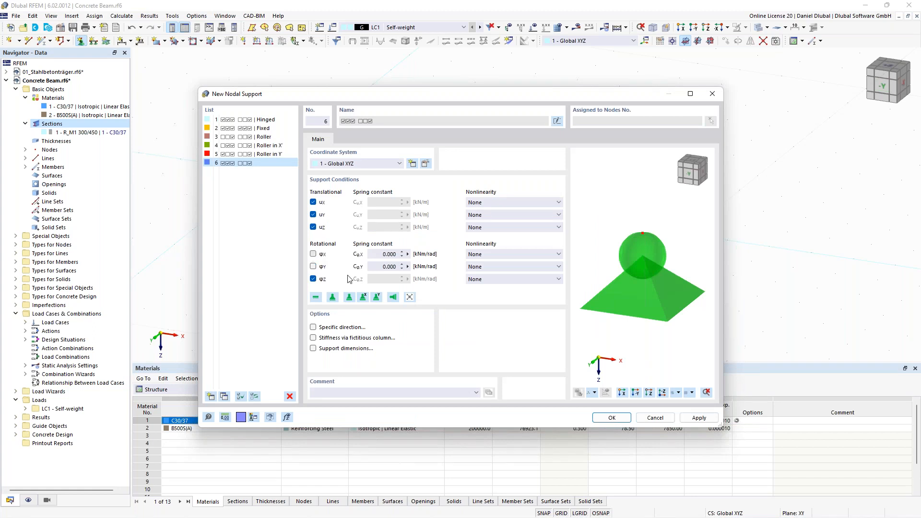
pyautogui.click(611, 418)
pyautogui.click(513, 354)
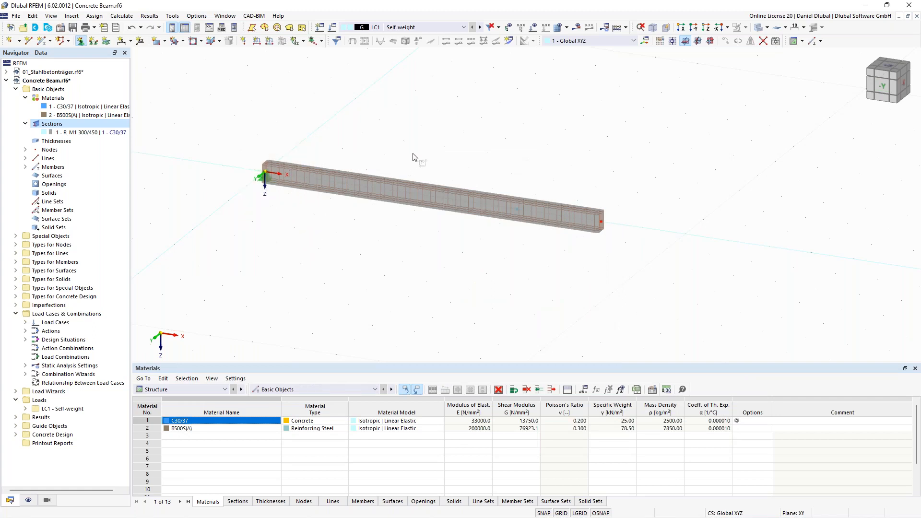
pyautogui.press('Escape')
# Assign the predefined Roller in X support to the intermediate node 6 m along the beam
pyautogui.click(392, 232)
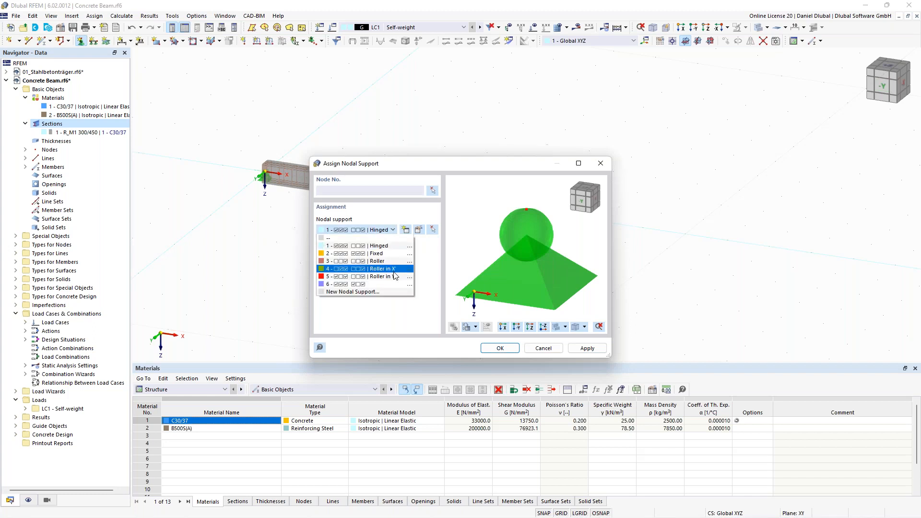
pyautogui.click(394, 270)
pyautogui.click(500, 347)
pyautogui.moveTo(540, 258); pyautogui.dragTo(539, 258)
pyautogui.press('Escape')
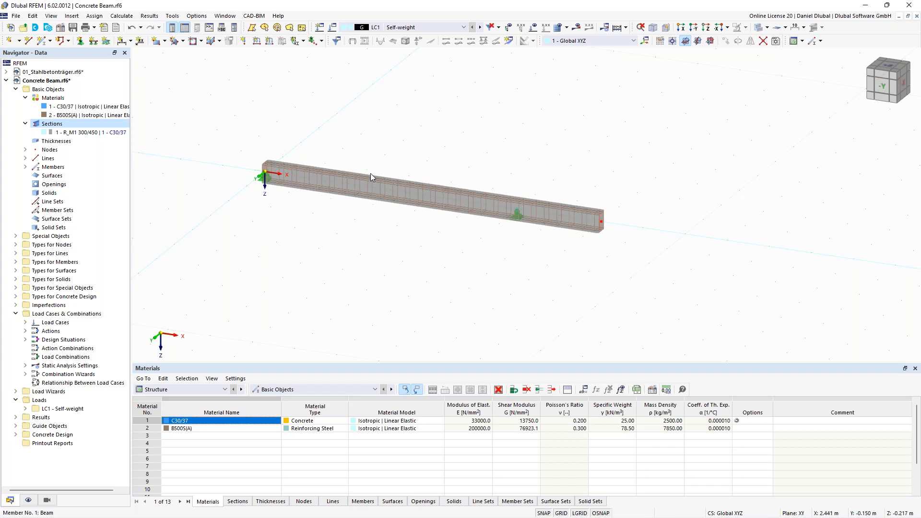
# Create load case LC2 named "Imposed Load - Field 1" with action category Imposed loads - category A: domestic, residential areas
pyautogui.keyDown('ctrl'); pyautogui.moveTo(371, 175); pyautogui.dragTo(398, 133, button='middle'); pyautogui.keyUp('ctrl')
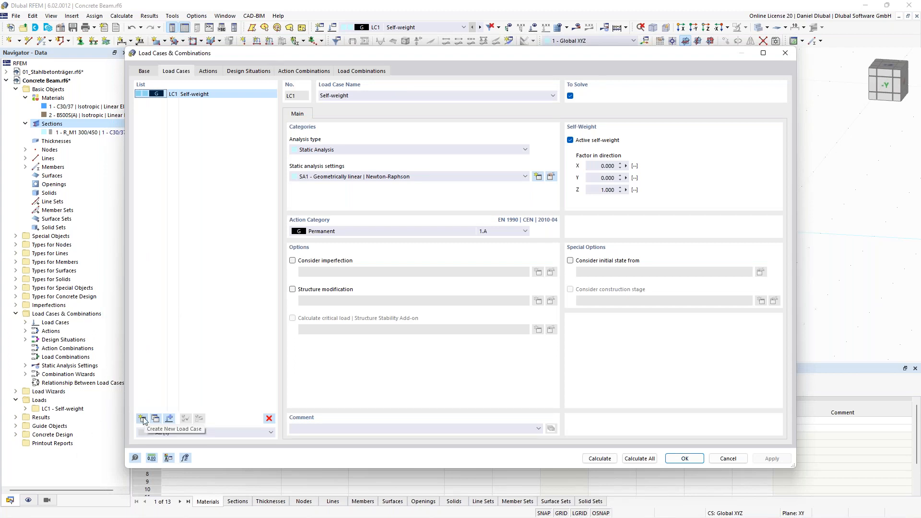
pyautogui.moveTo(395, 55); pyautogui.dragTo(399, 274)
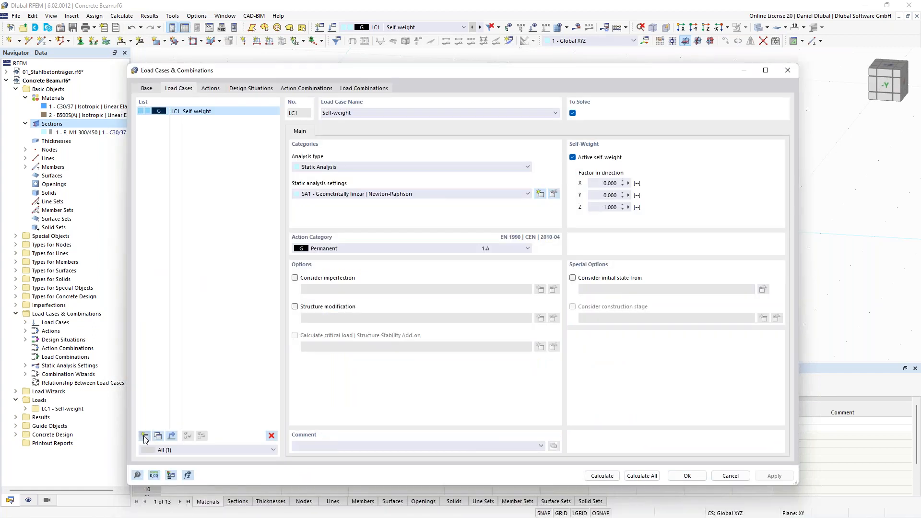
pyautogui.click(144, 435)
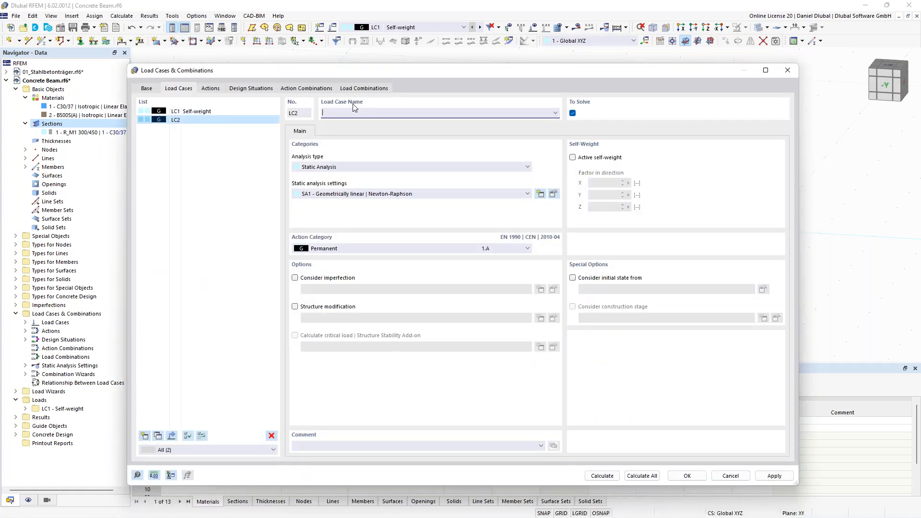
pyautogui.write('Imposed Load')
pyautogui.click(396, 249)
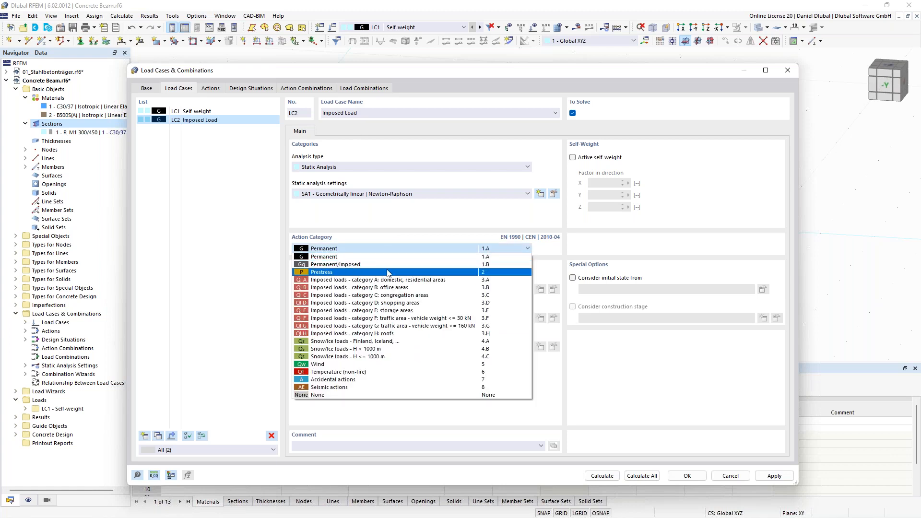
pyautogui.click(389, 280)
pyautogui.click(376, 113)
pyautogui.write('- Field 1')
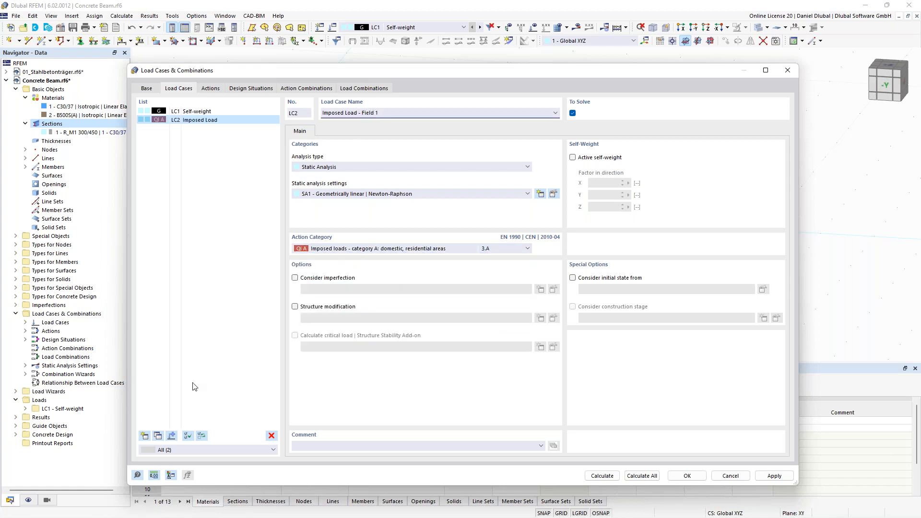
# Copy LC2 as a third load case, name it "Imposed Load - Field 2", and accept the load cases
pyautogui.click(158, 436)
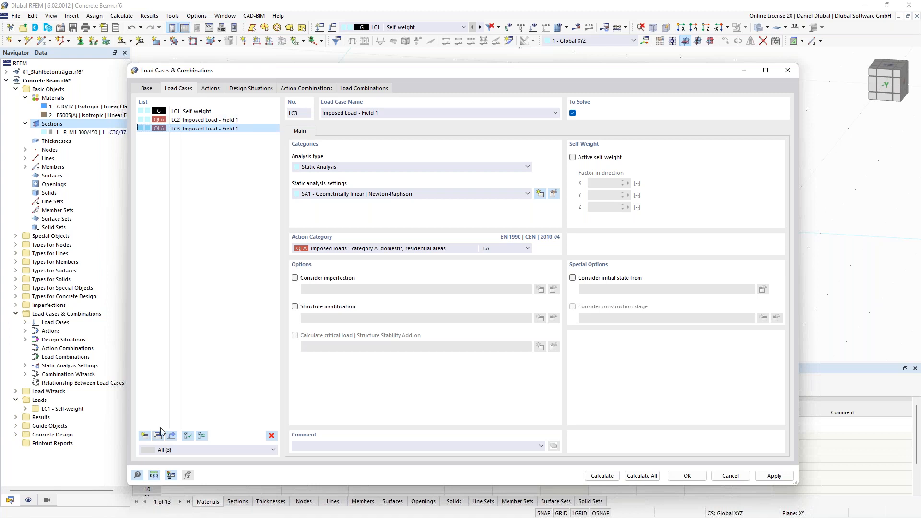
pyautogui.click(376, 114)
pyautogui.press('BackSpace')
pyautogui.write('2')
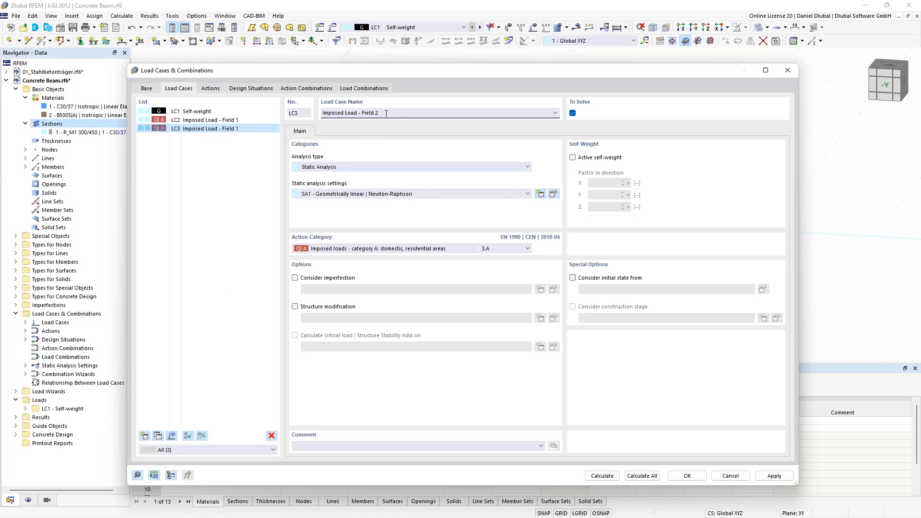
pyautogui.click(211, 111)
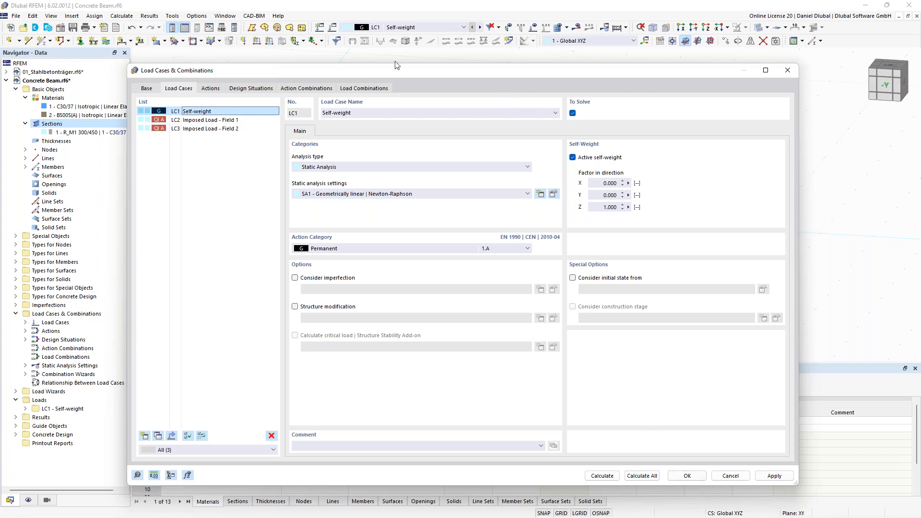
pyautogui.click(686, 476)
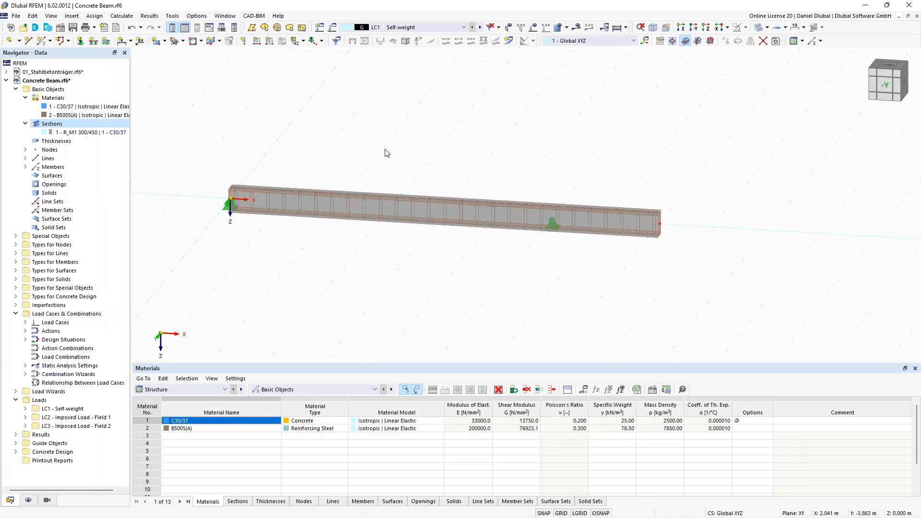
# Add a uniform 10 kN/m member load in global Z to the whole beam in LC1 - Self-weight
pyautogui.scroll(-1, 407, 149)
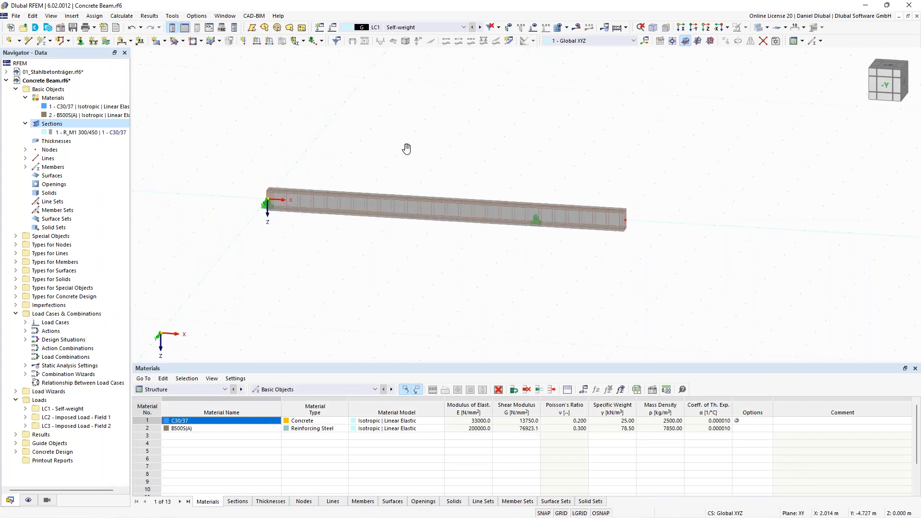
pyautogui.moveTo(406, 149); pyautogui.dragTo(436, 143, button='middle')
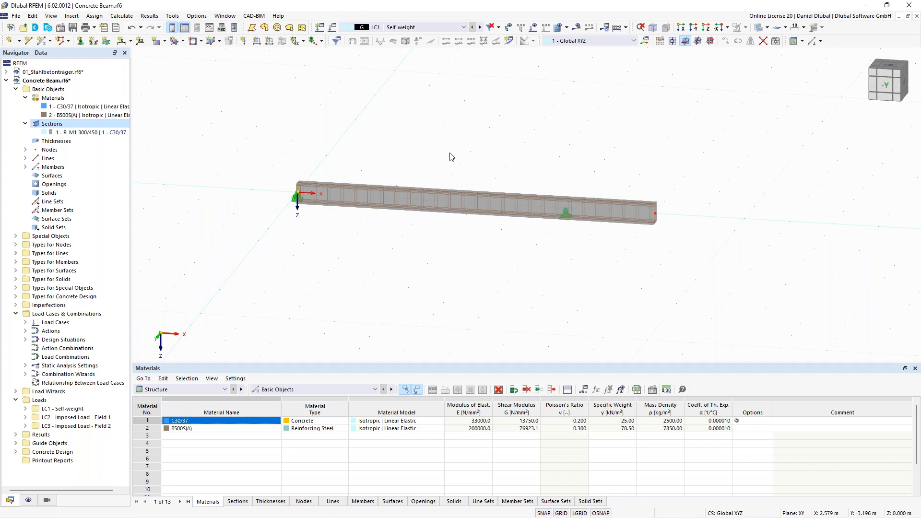
pyautogui.click(270, 41)
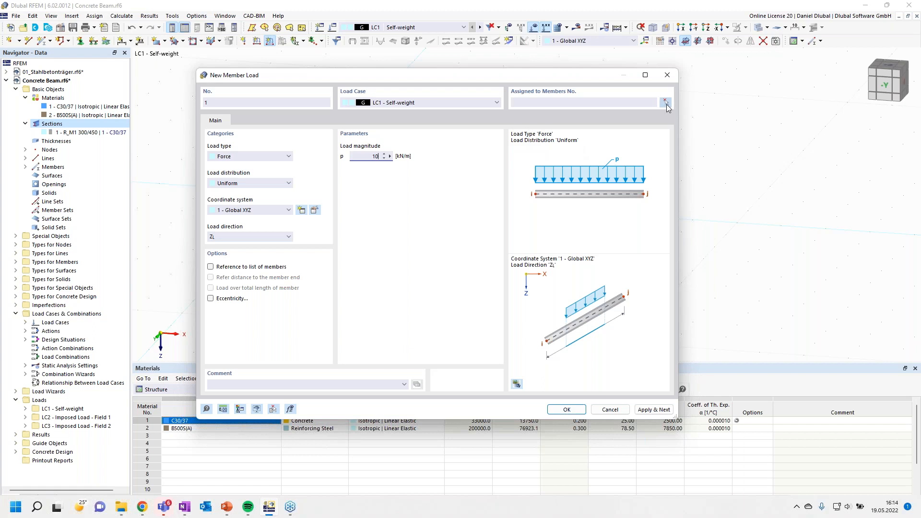
pyautogui.click(666, 105)
pyautogui.click(154, 143)
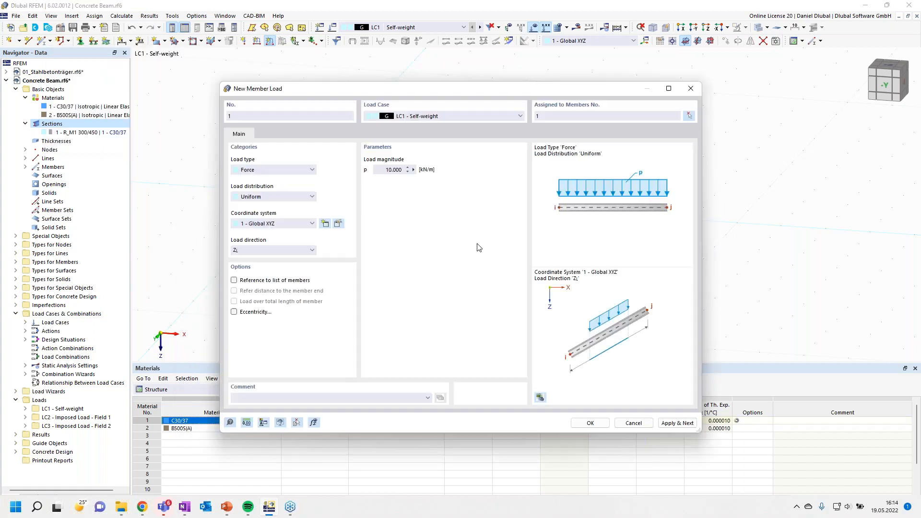
pyautogui.click(673, 425)
# Set up a trapezoidal member load in LC2 - Imposed Load - Field 1 with p1 and p2 of 20 kN/m and distance B of 6 m
pyautogui.click(446, 116)
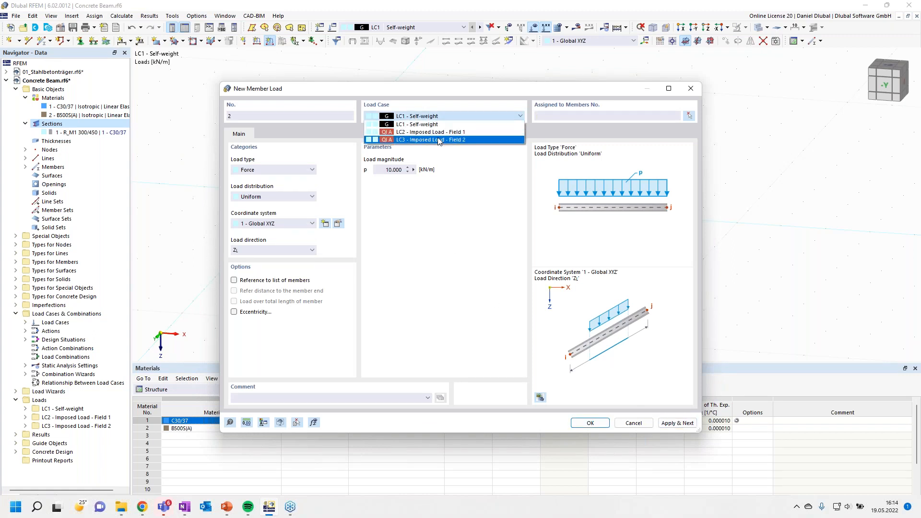
pyautogui.click(441, 134)
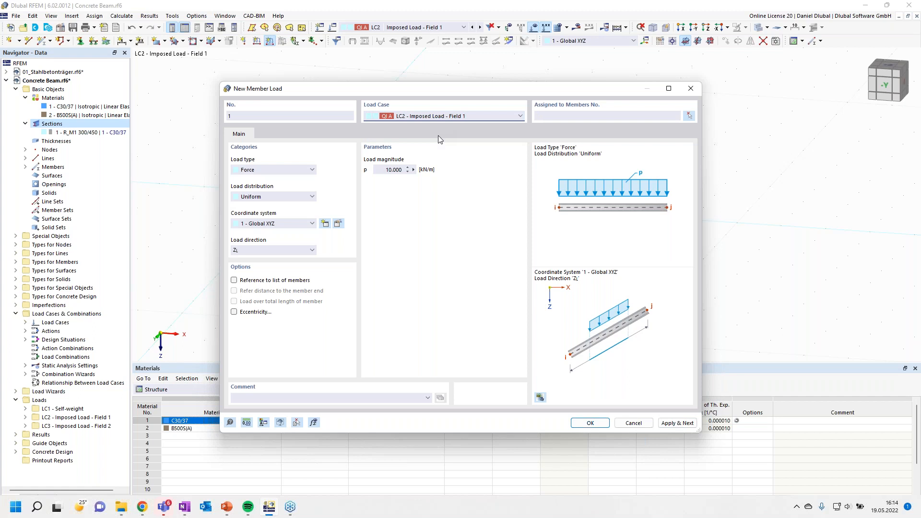
pyautogui.click(283, 197)
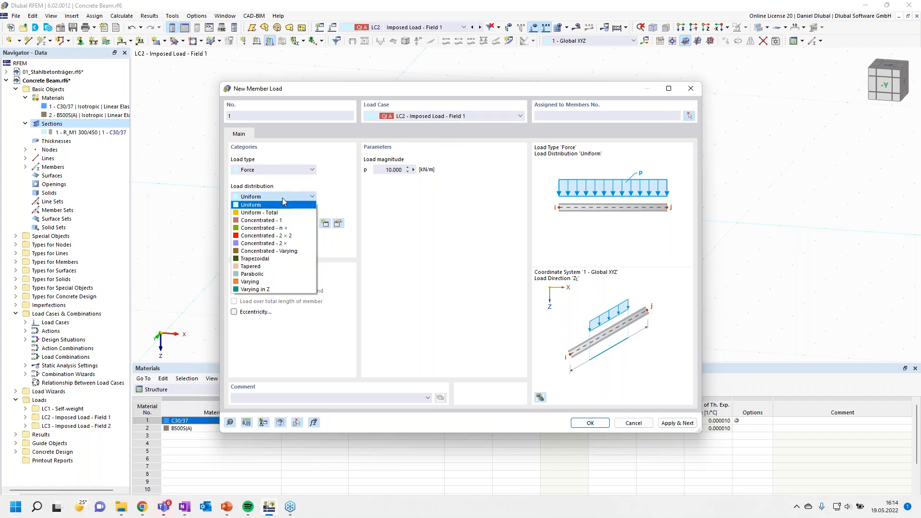
pyautogui.click(277, 258)
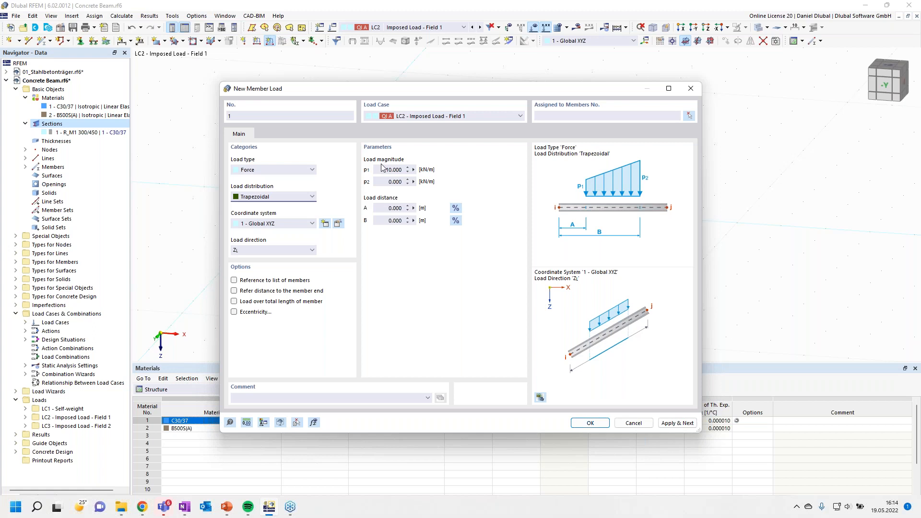
pyautogui.click(383, 169)
pyautogui.write('20')
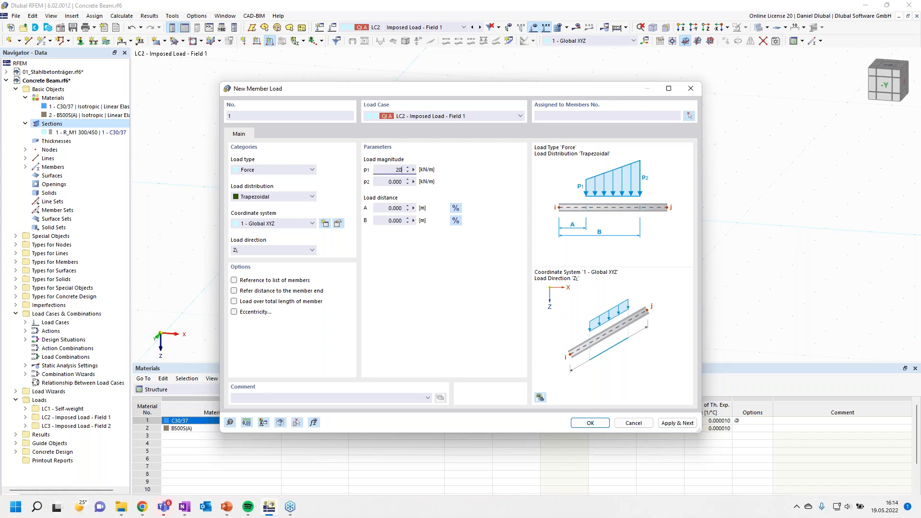
pyautogui.press('Tab')
pyautogui.write('20')
pyautogui.click(387, 221)
pyautogui.write('6')
# Assign the trapezoidal load to the beam member and apply it, continuing with another member load
pyautogui.click(689, 116)
pyautogui.click(547, 201)
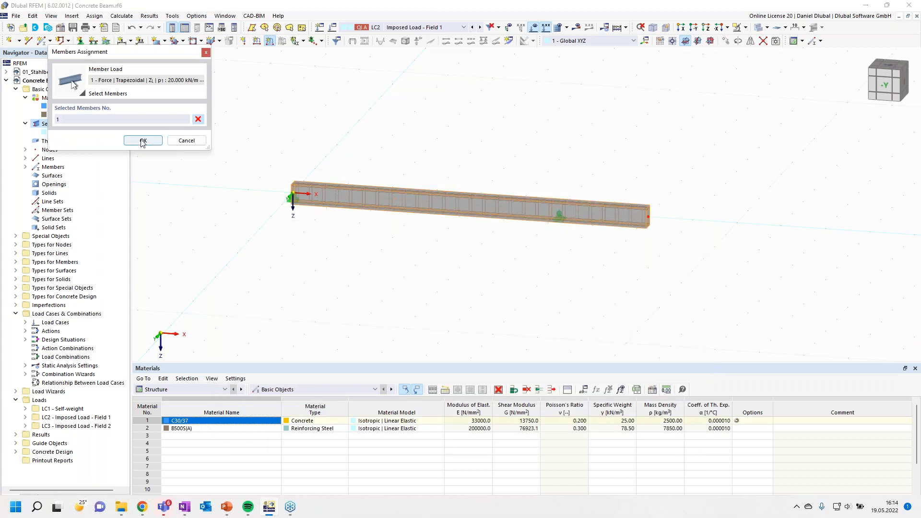
pyautogui.click(139, 140)
pyautogui.click(677, 423)
# Add a 20 kN/m load on the overhang beyond the 6 m node in LC3 - Imposed Load - Field 2, and review the other cases' loads
pyautogui.click(484, 116)
pyautogui.click(475, 141)
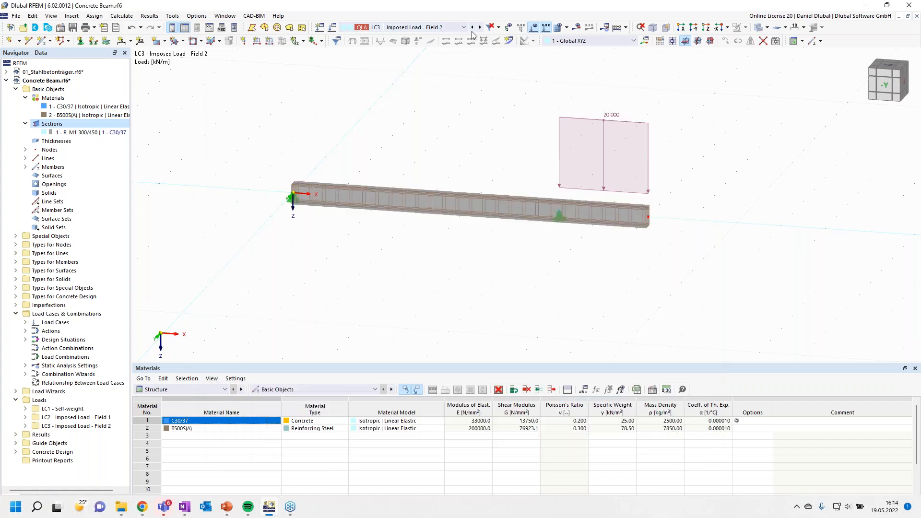
pyautogui.click(472, 27)
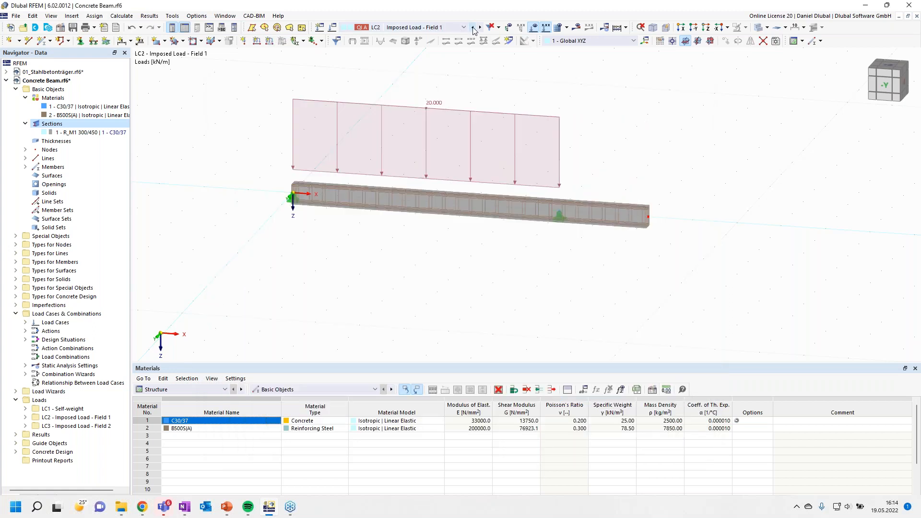
pyautogui.click(473, 27)
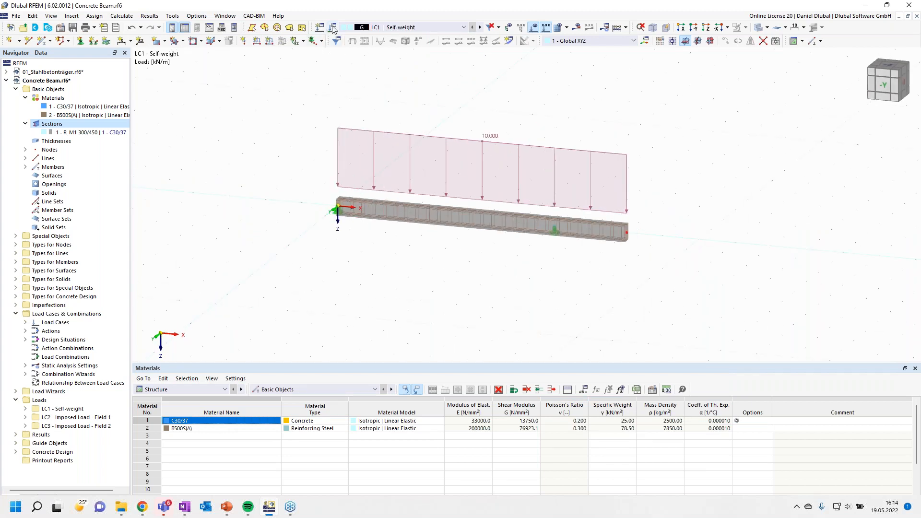
# Examine the combination standard and wizard settings, the load cases, and the permanent and imposed actions
pyautogui.click(332, 27)
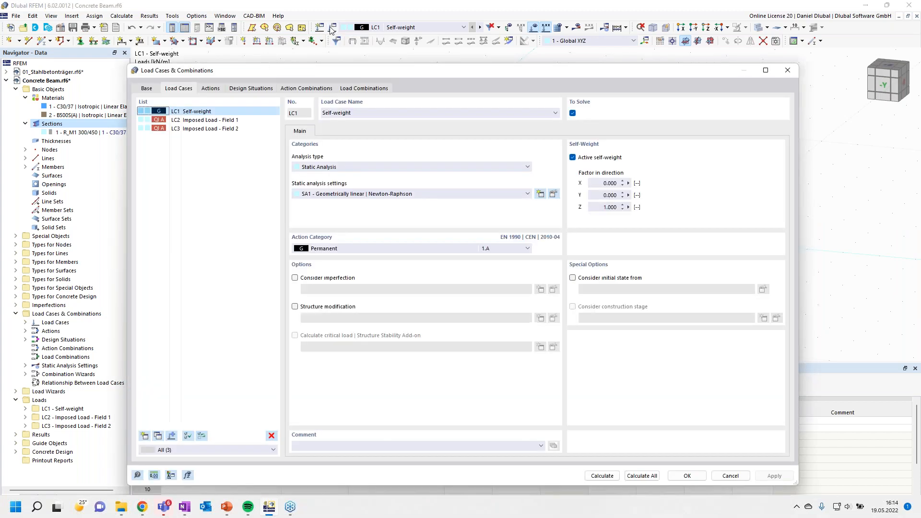
pyautogui.click(152, 92)
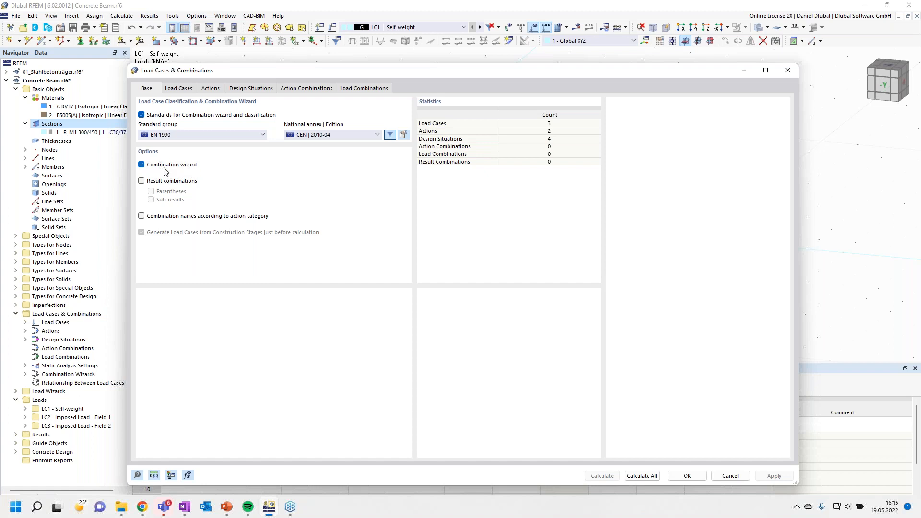
pyautogui.click(178, 88)
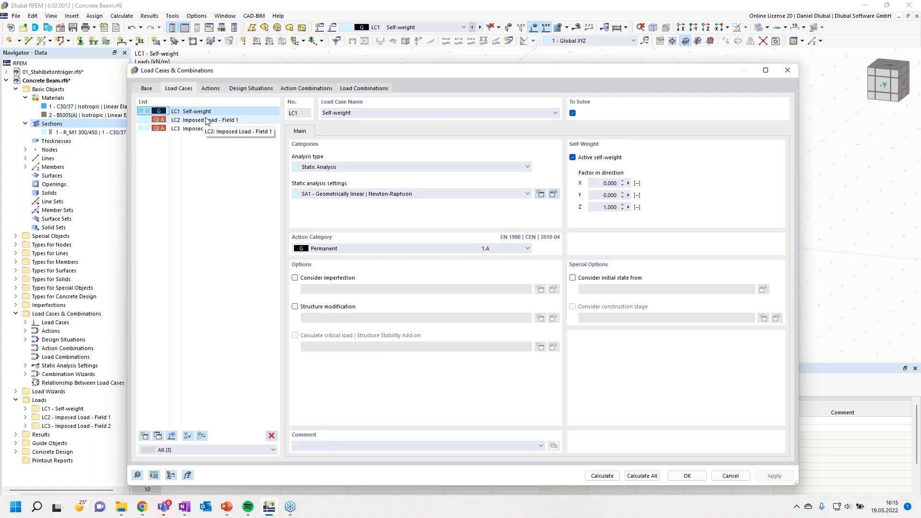
pyautogui.click(214, 89)
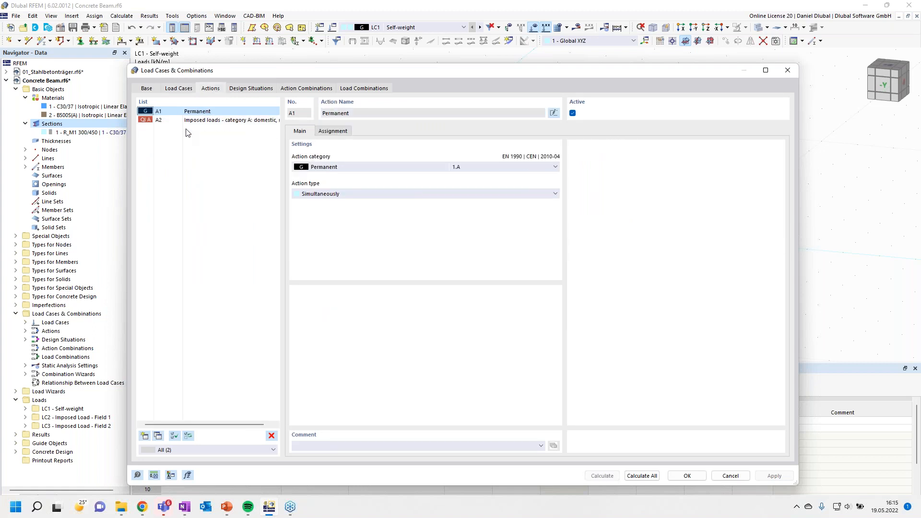
pyautogui.click(216, 121)
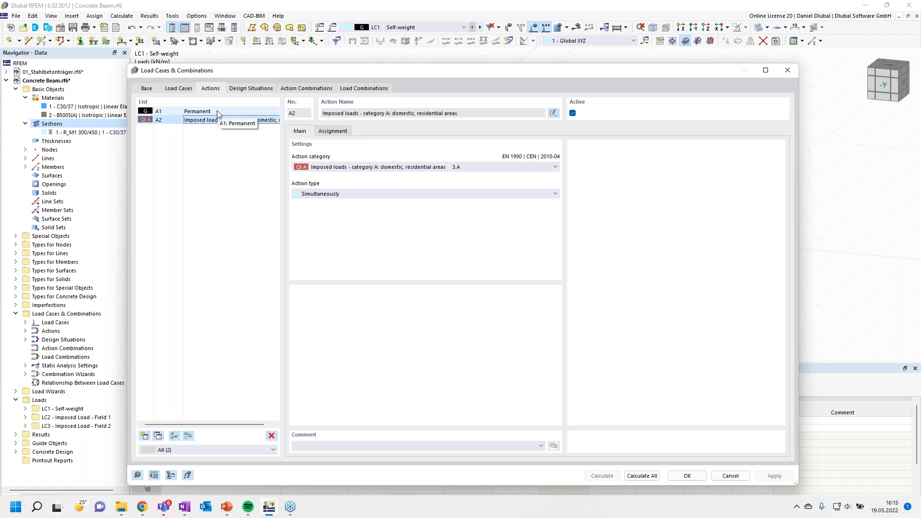
pyautogui.click(217, 112)
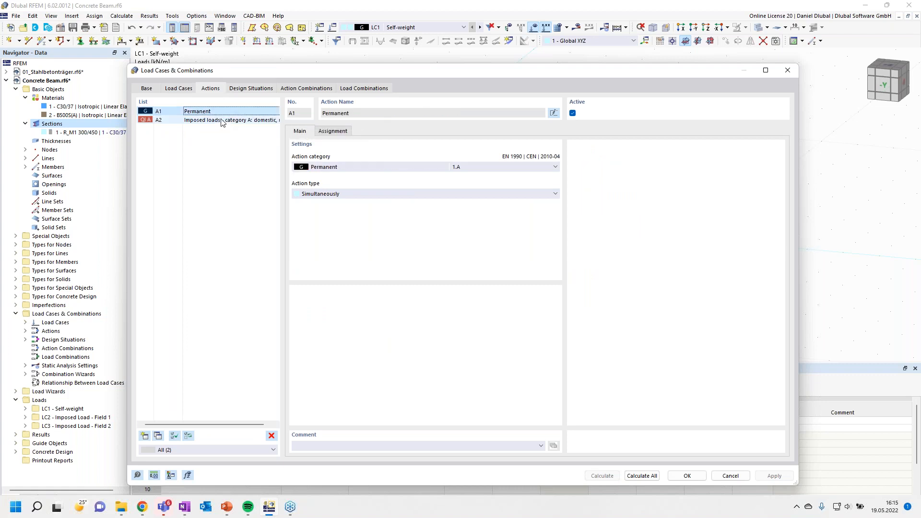
# Examine the imposed loads action, the design situations, and the combination rule for the ULS (STR/GEO) permanent and transient situation
pyautogui.click(222, 121)
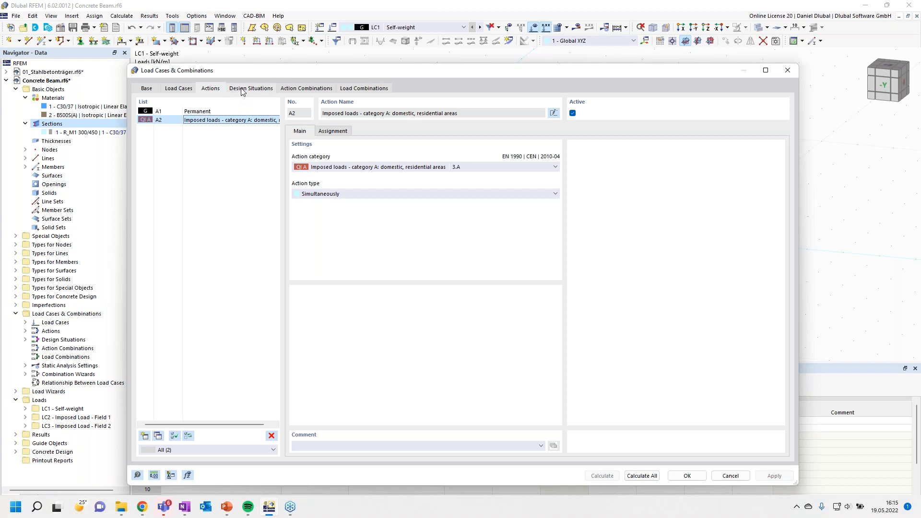
pyautogui.click(261, 89)
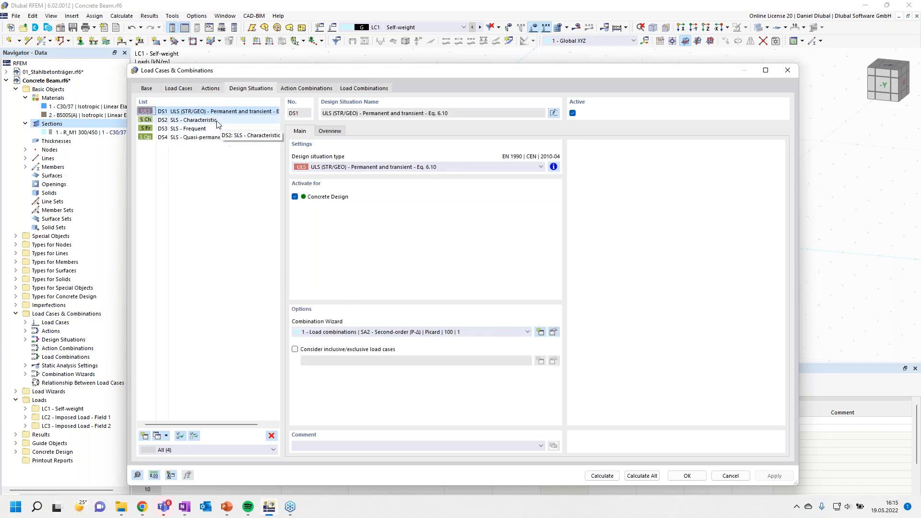
pyautogui.click(554, 168)
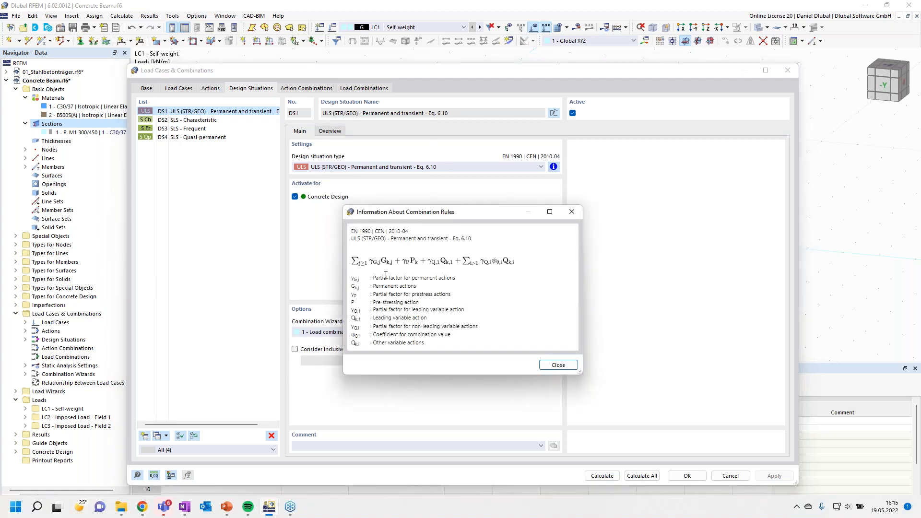
pyautogui.click(570, 214)
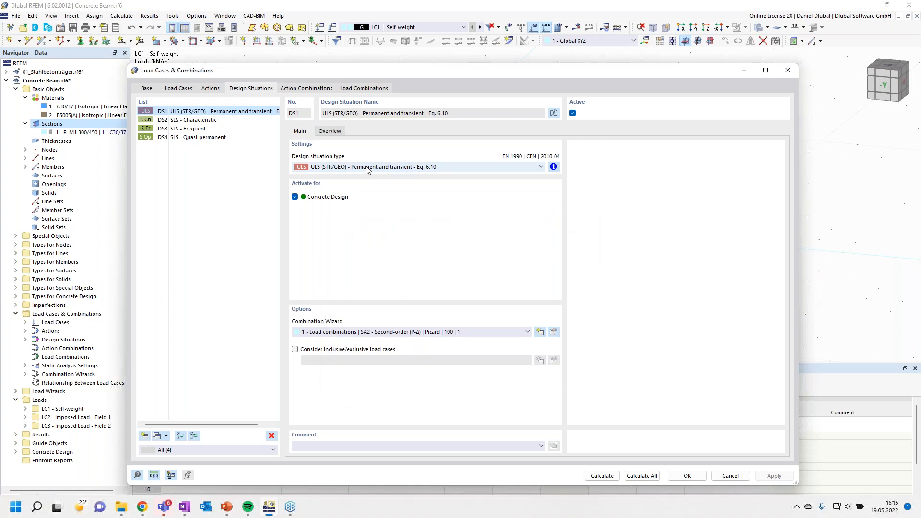
# Delete the design situations DS2 SLS - Characteristic and DS3 SLS - Frequent
pyautogui.click(192, 120)
pyautogui.keyDown('ctrl'); pyautogui.click(197, 129); pyautogui.keyUp('ctrl')
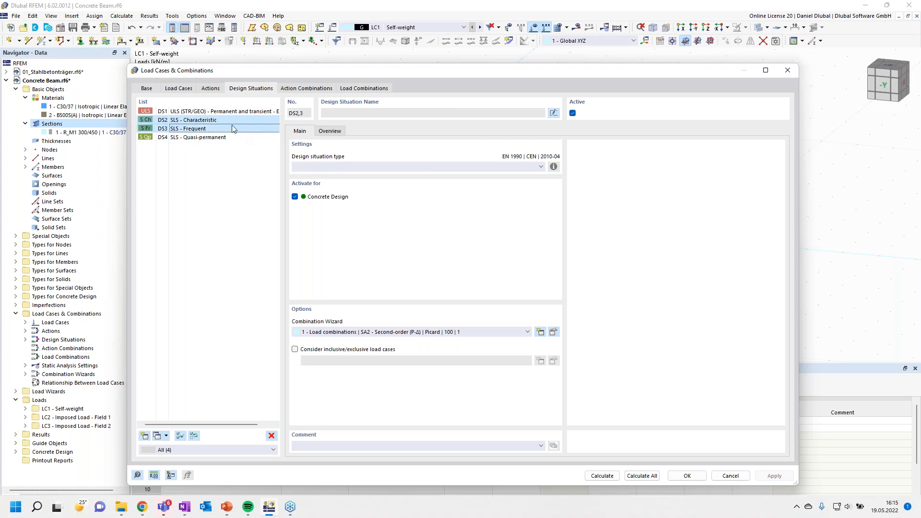
pyautogui.click(271, 435)
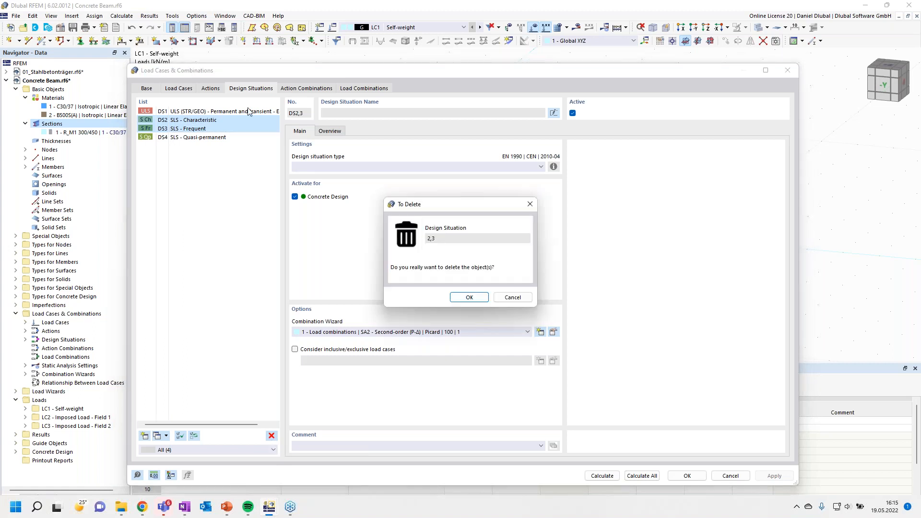
pyautogui.click(469, 296)
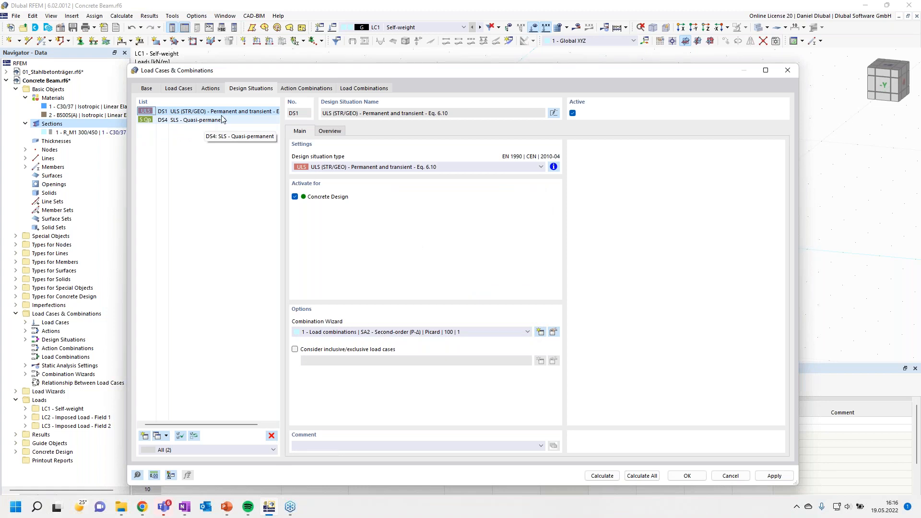
# Review the generated action combinations and load combinations, and accept the load case and combination settings
pyautogui.click(298, 88)
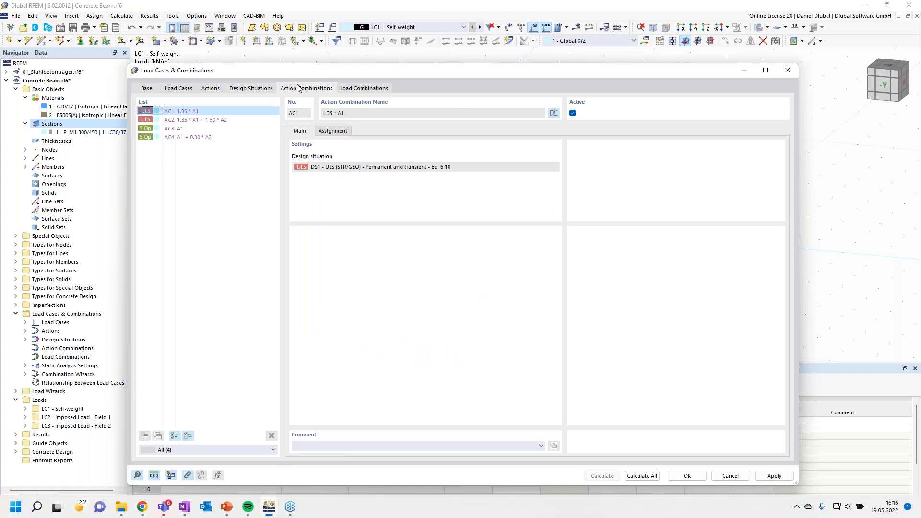
pyautogui.click(216, 119)
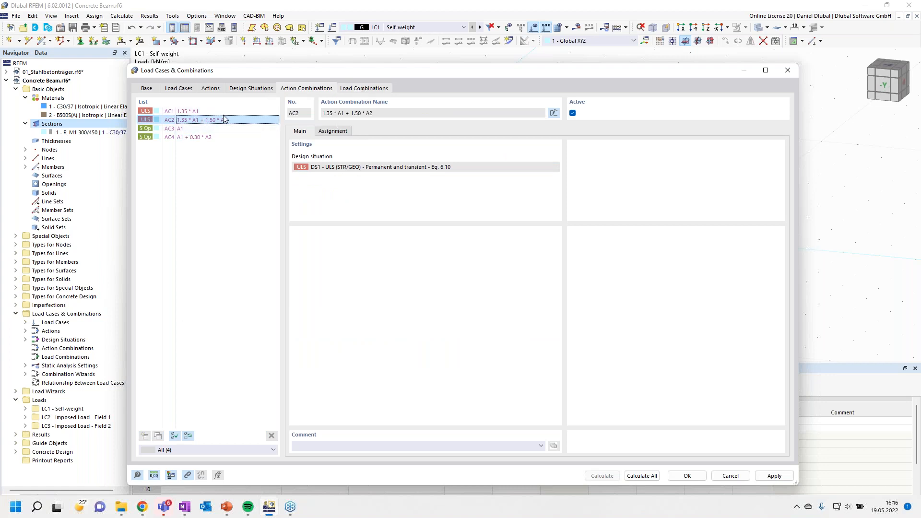
pyautogui.click(189, 120)
pyautogui.click(191, 128)
pyautogui.click(193, 137)
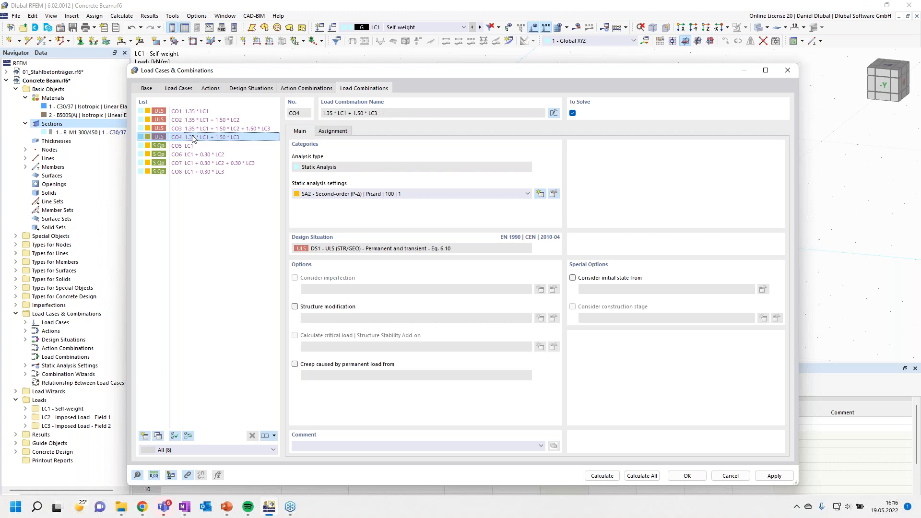
pyautogui.click(687, 476)
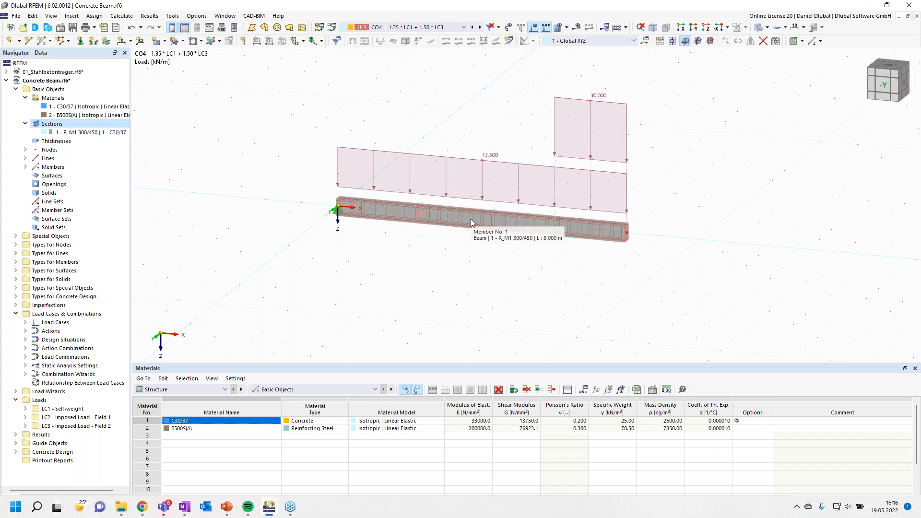
# Open the beam member for editing, keep its concrete design properties active, and bring up its concrete cover settings
pyautogui.doubleClick(471, 221)
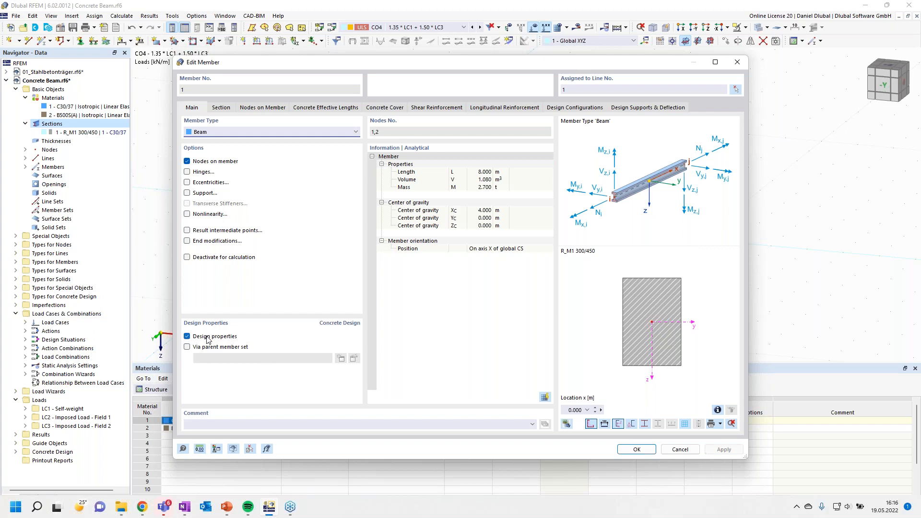
pyautogui.click(187, 337)
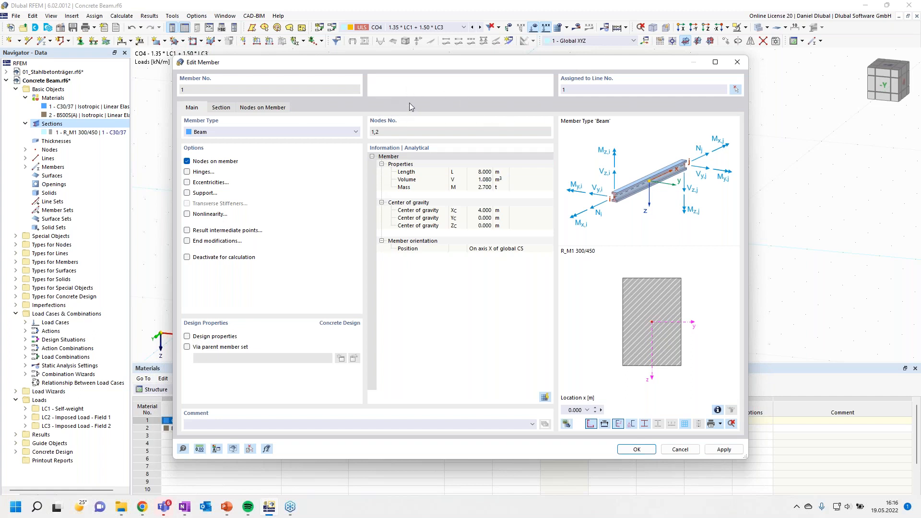
pyautogui.click(187, 336)
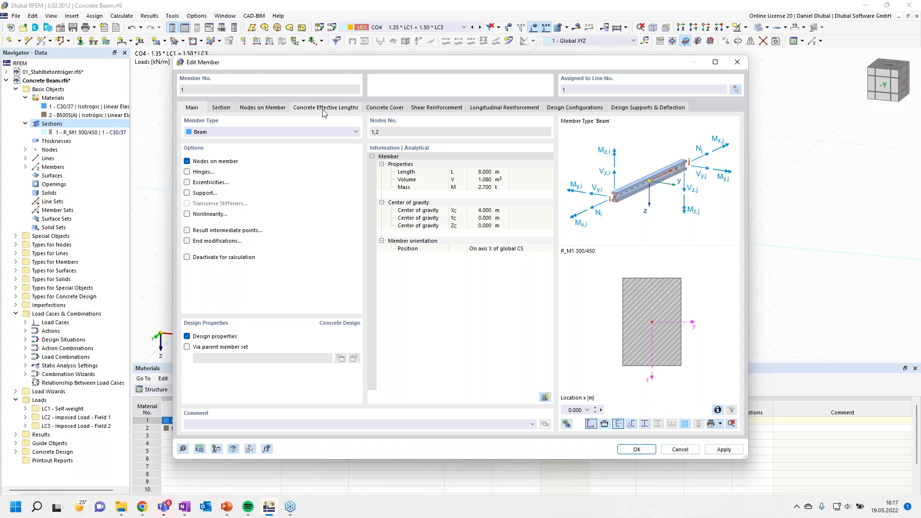
pyautogui.moveTo(387, 65); pyautogui.dragTo(390, 90)
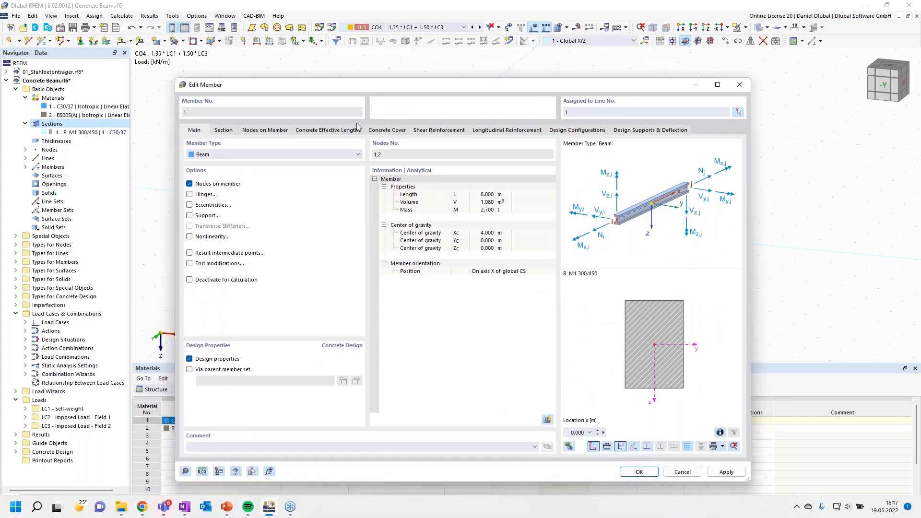
pyautogui.click(388, 131)
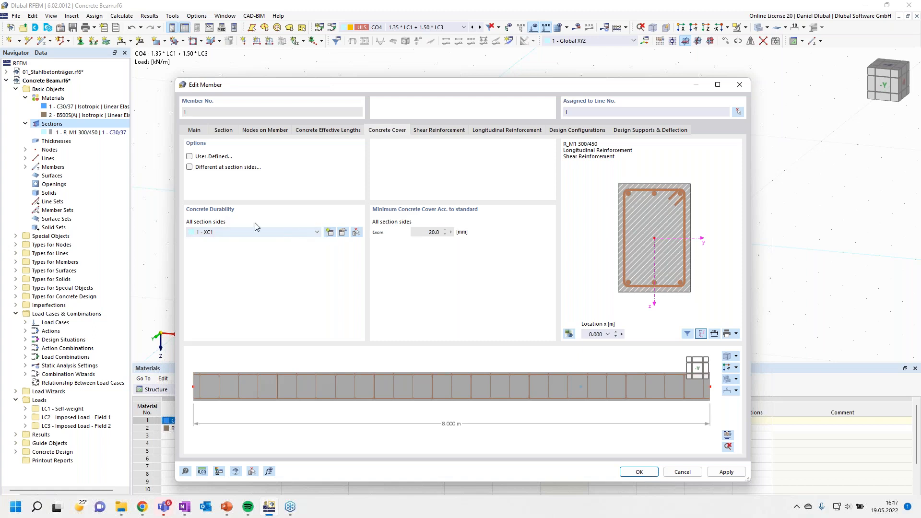
# Check the user-defined cover option, open the beam's concrete durability, and keep carbonation class XC1 - Dry or permanently wet
pyautogui.click(190, 157)
pyautogui.click(190, 157)
pyautogui.click(343, 233)
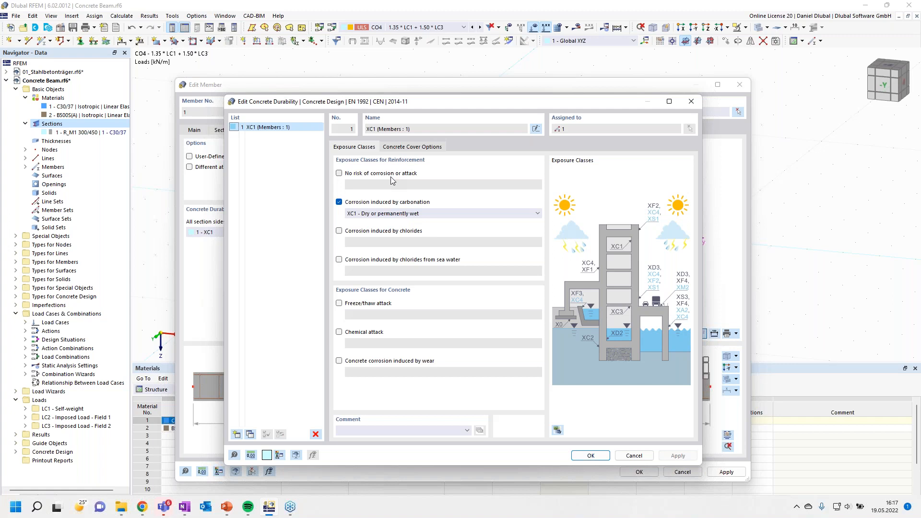
pyautogui.click(363, 216)
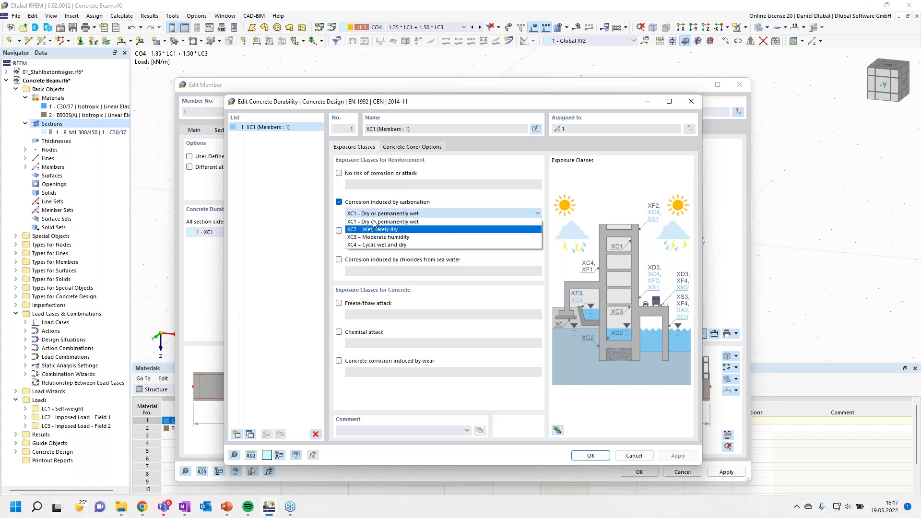
pyautogui.click(374, 222)
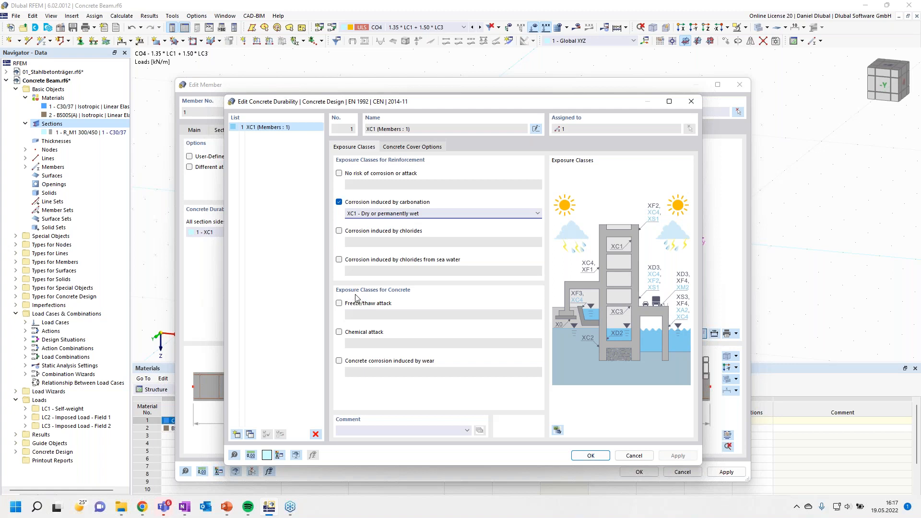
# Try freeze/thaw exposure class XF3 in the concrete durability, deactivate it again, and leave without saving changes
pyautogui.click(339, 303)
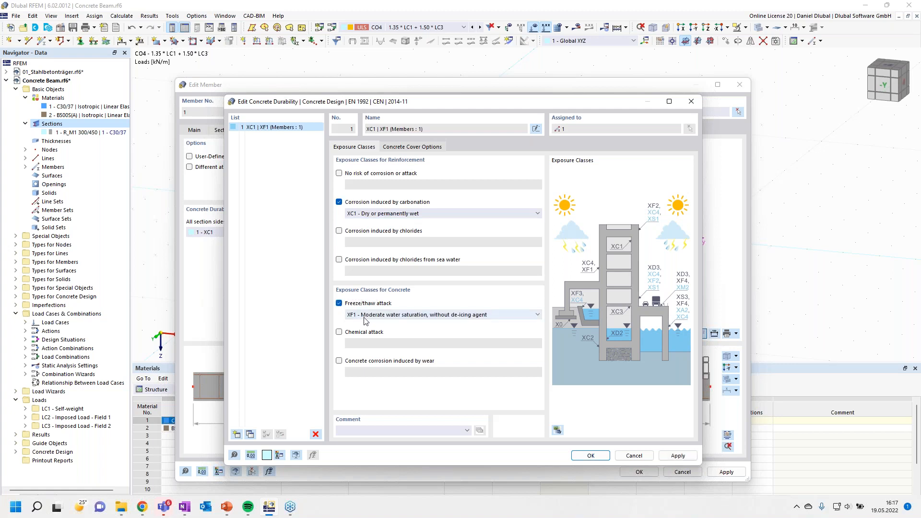
pyautogui.click(364, 317)
pyautogui.click(372, 338)
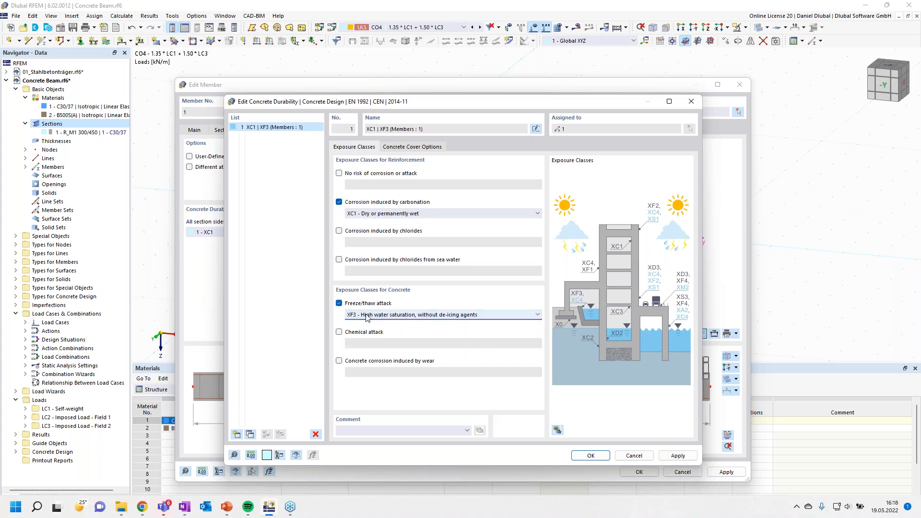
pyautogui.click(340, 304)
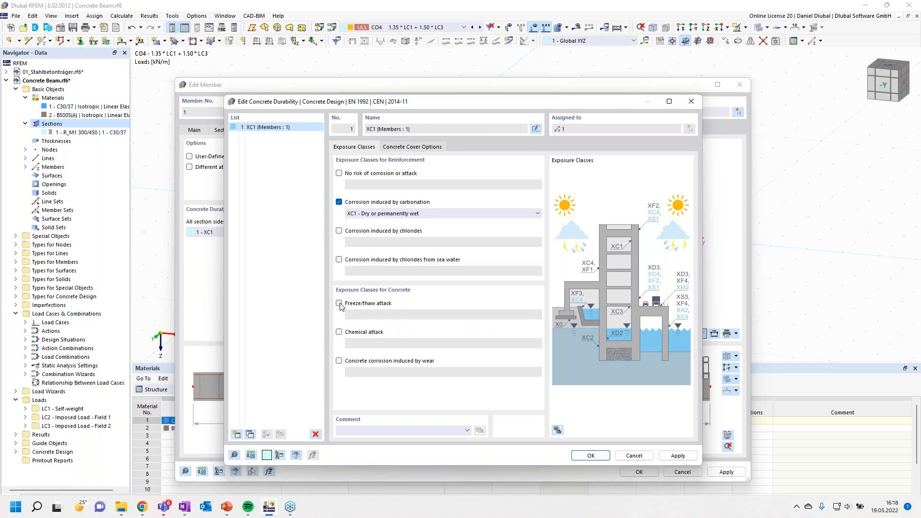
pyautogui.moveTo(333, 103); pyautogui.dragTo(577, 126)
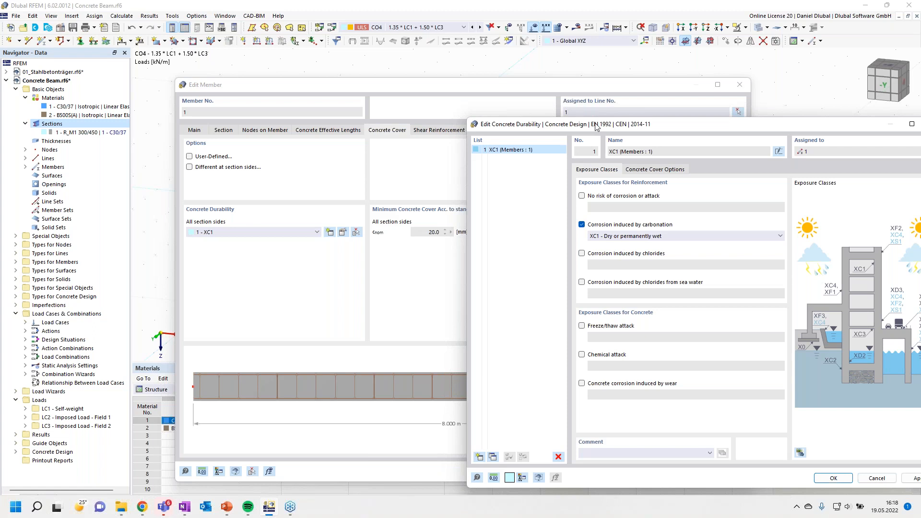
pyautogui.moveTo(596, 126); pyautogui.dragTo(341, 85)
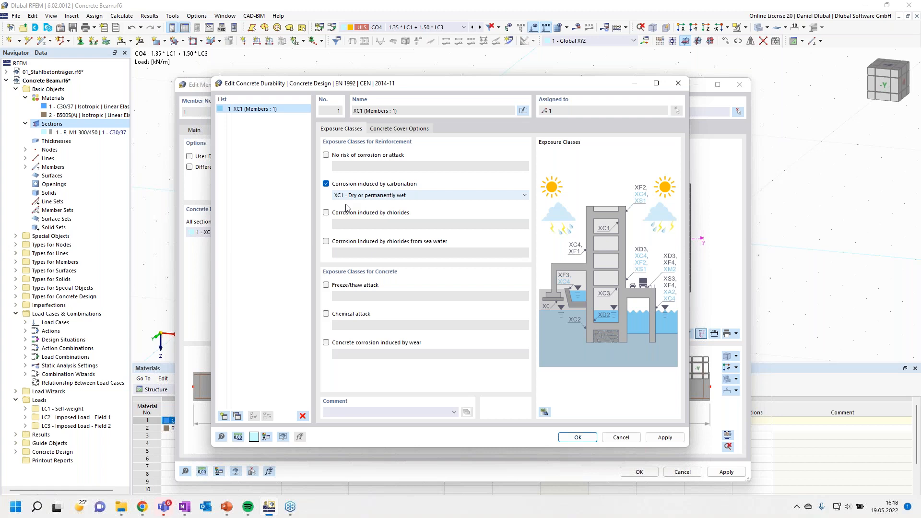
pyautogui.press('Escape')
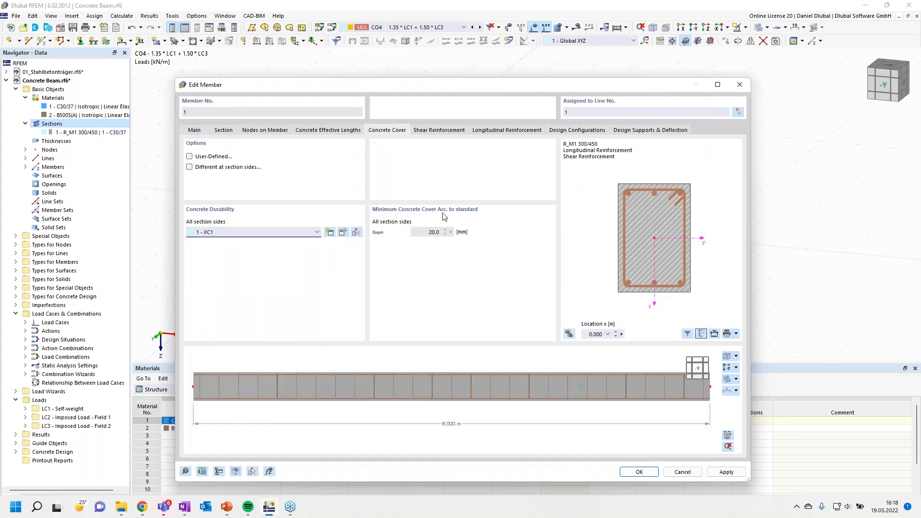
# Try the user-defined concrete cover and the different cover per section side, switching each option off again
pyautogui.moveTo(376, 88); pyautogui.dragTo(345, 62)
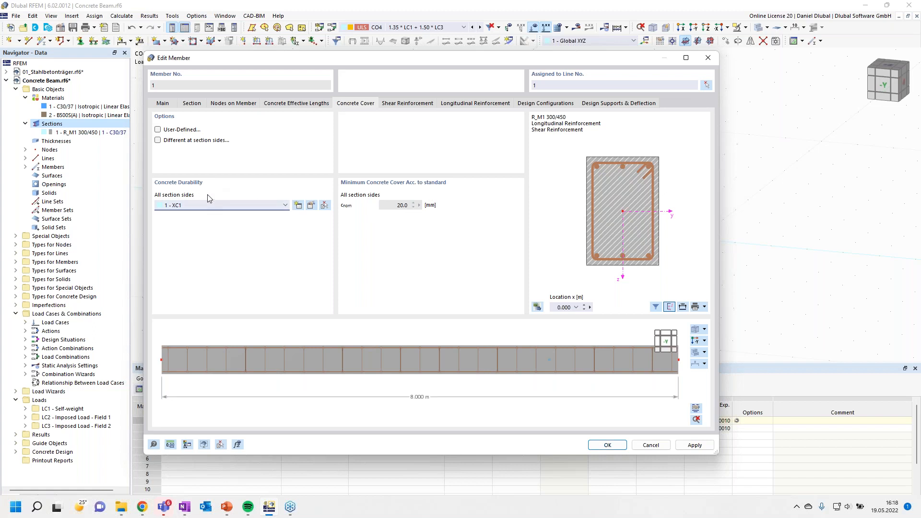
pyautogui.click(157, 130)
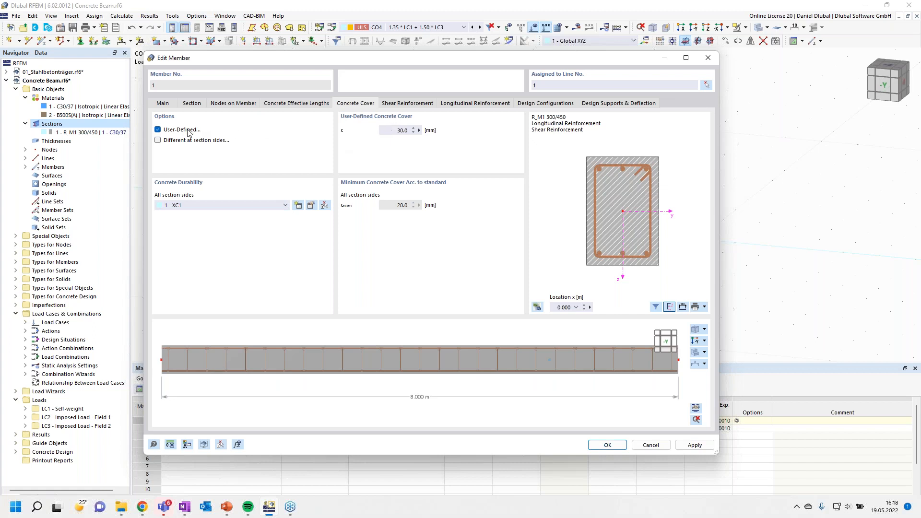
pyautogui.click(157, 129)
pyautogui.click(157, 140)
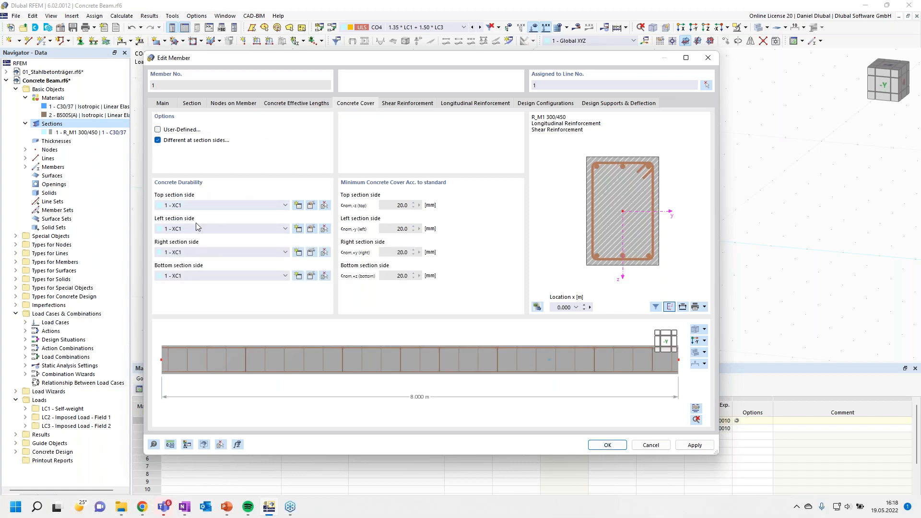
pyautogui.click(159, 140)
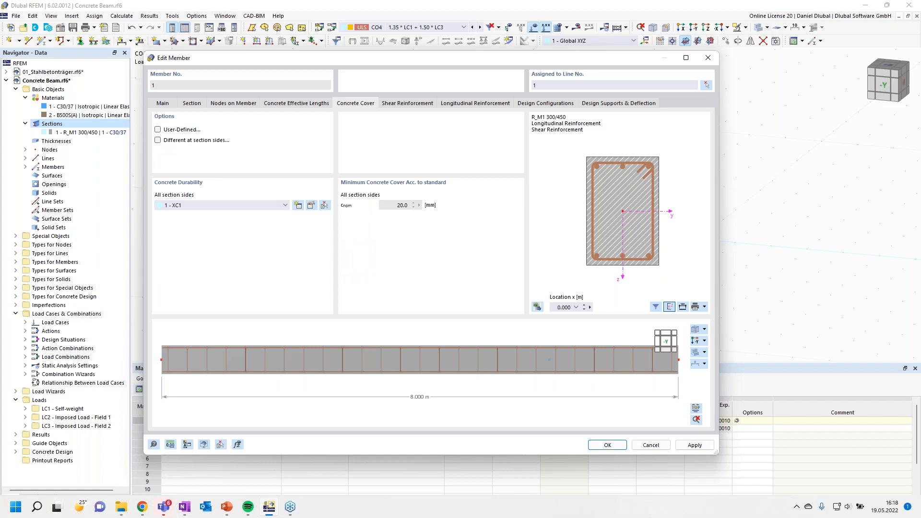
# In the shear reinforcement, try two-legged 90° hook and four-legged 135° hook stirrups, and return to type A, two legged, closed, hook 135°
pyautogui.click(426, 105)
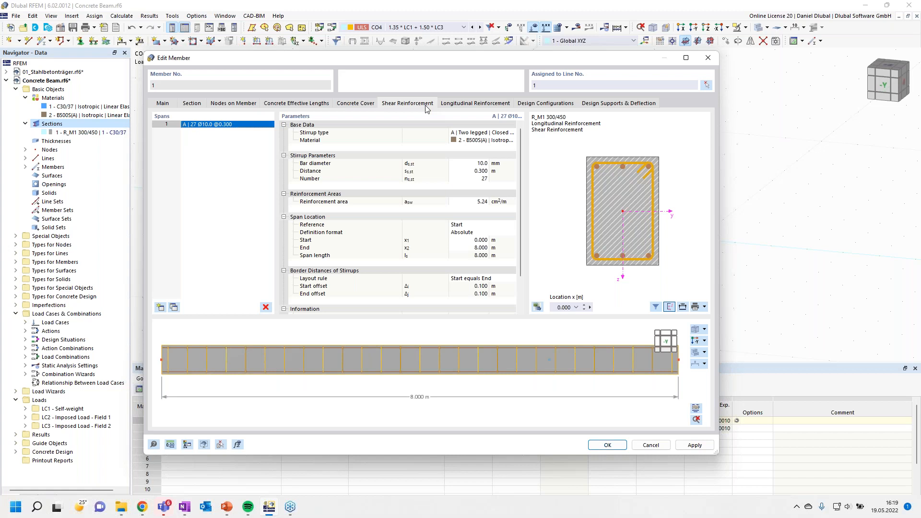
pyautogui.click(472, 133)
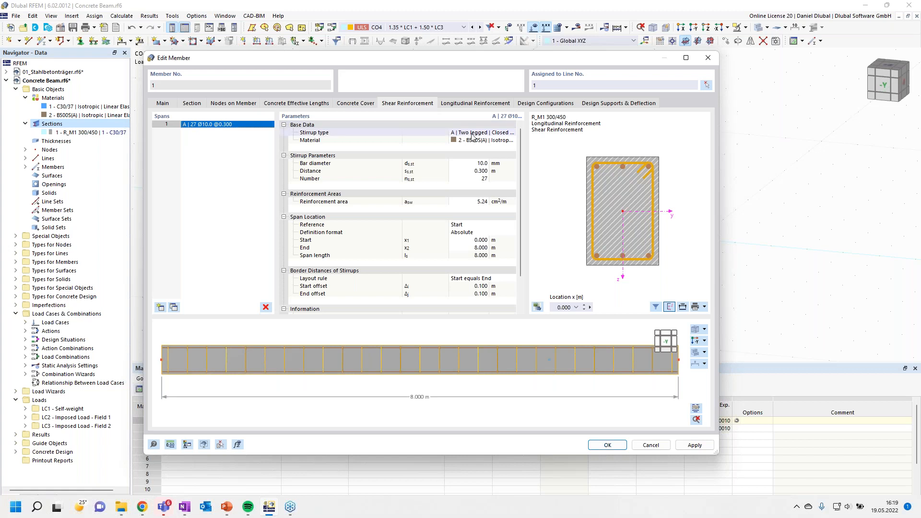
pyautogui.click(506, 133)
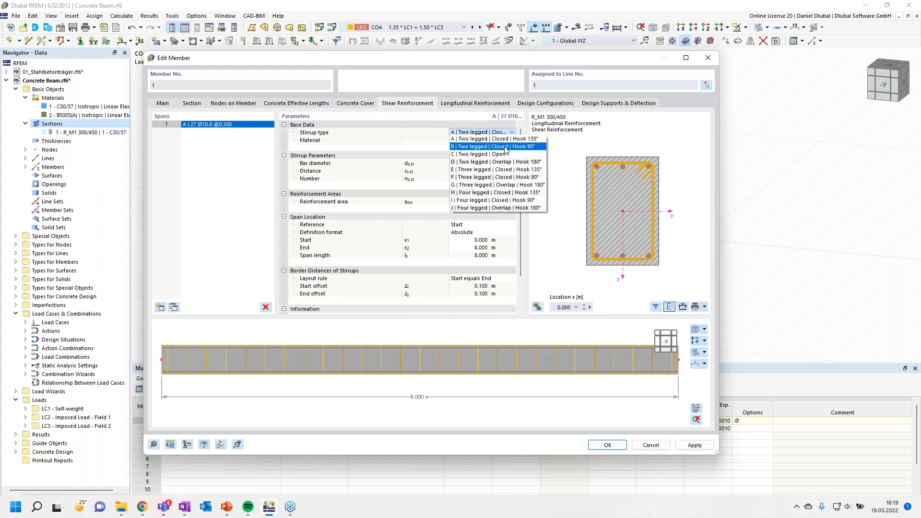
pyautogui.click(506, 141)
pyautogui.click(509, 133)
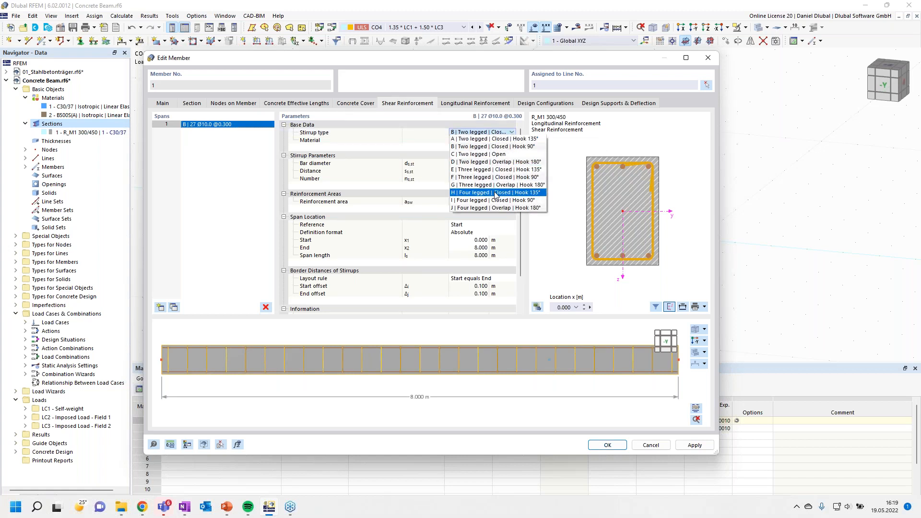
pyautogui.click(498, 181)
pyautogui.click(512, 133)
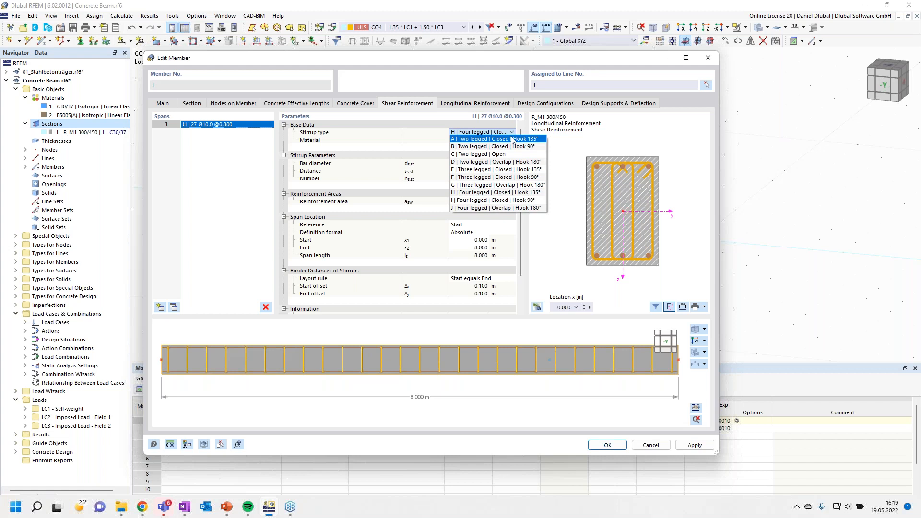
pyautogui.click(511, 140)
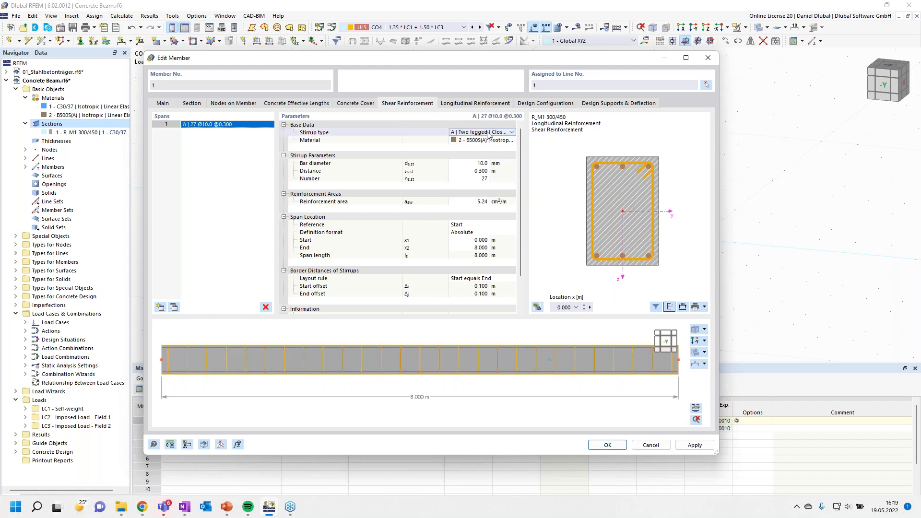
# Keep the two-legged closed stirrup type and set the stirrups' bar diameter to 8 mm and their distance to 0.15 m
pyautogui.click(509, 136)
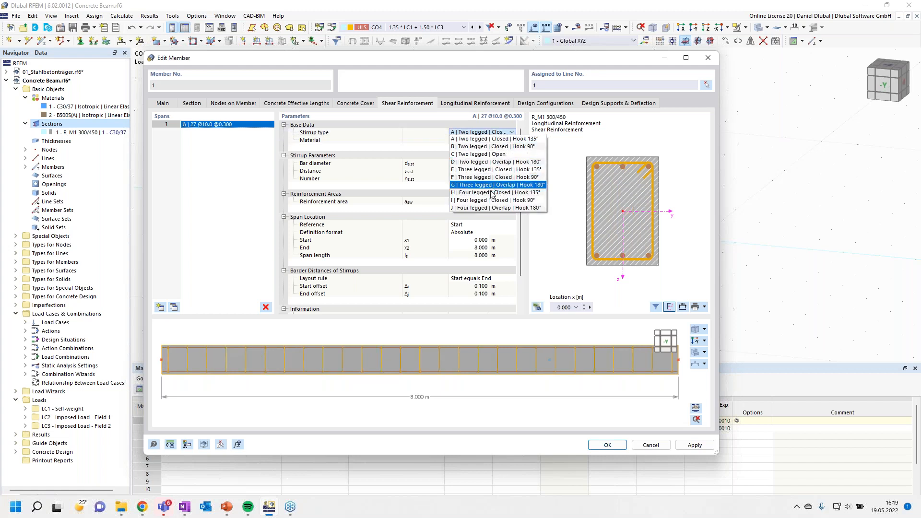
pyautogui.click(439, 118)
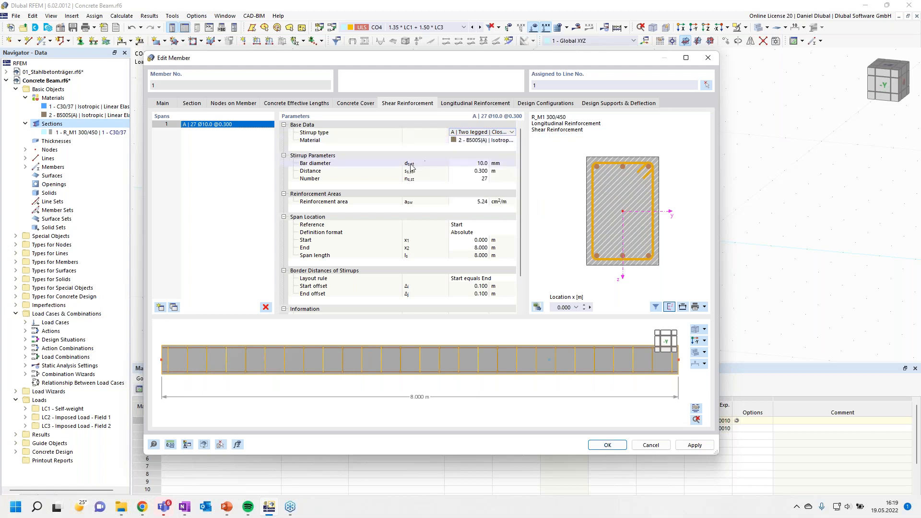
pyautogui.click(477, 164)
pyautogui.write('8')
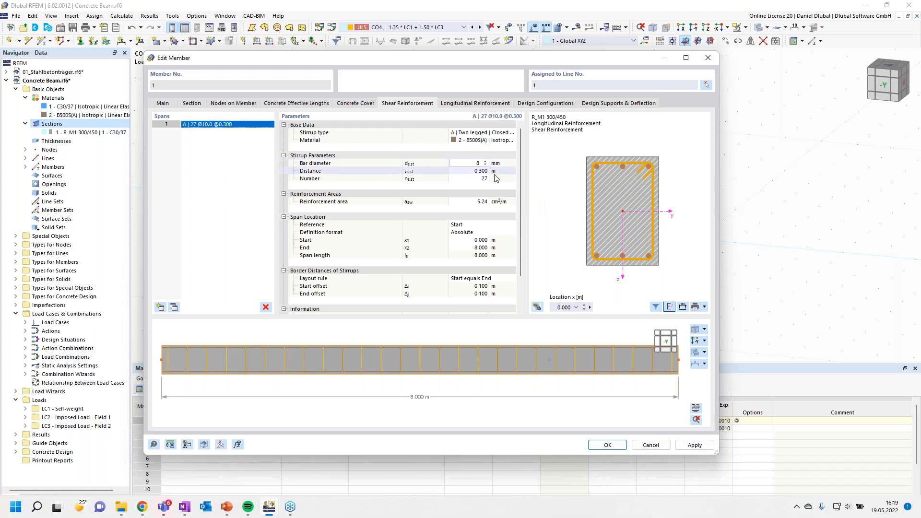
pyautogui.click(503, 179)
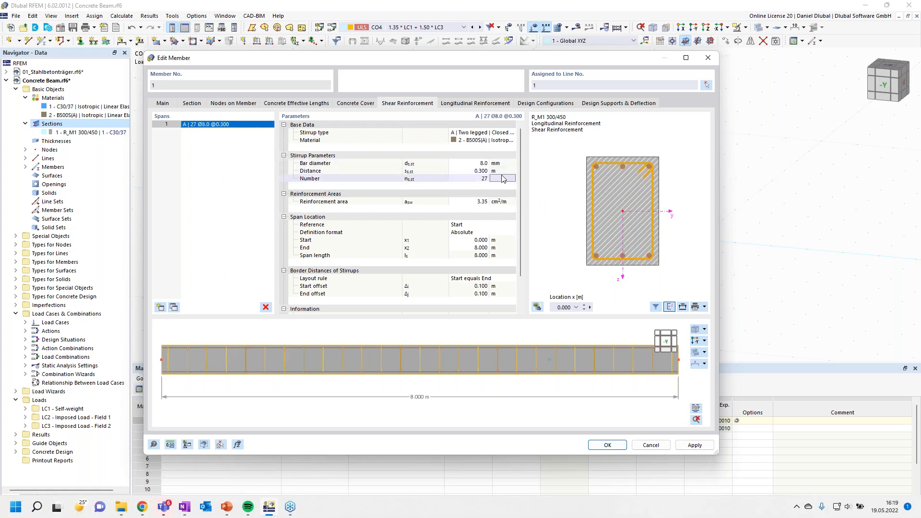
pyautogui.click(476, 172)
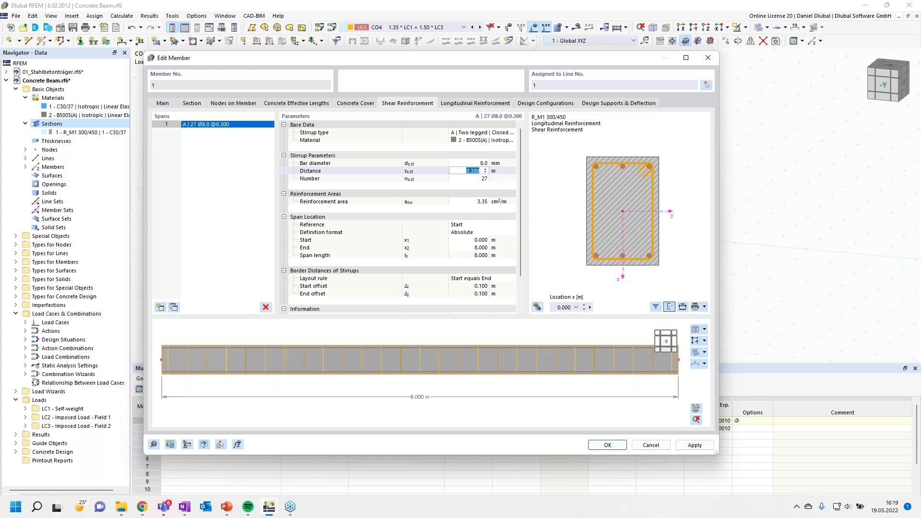
pyautogui.write('0.15')
pyautogui.click(499, 163)
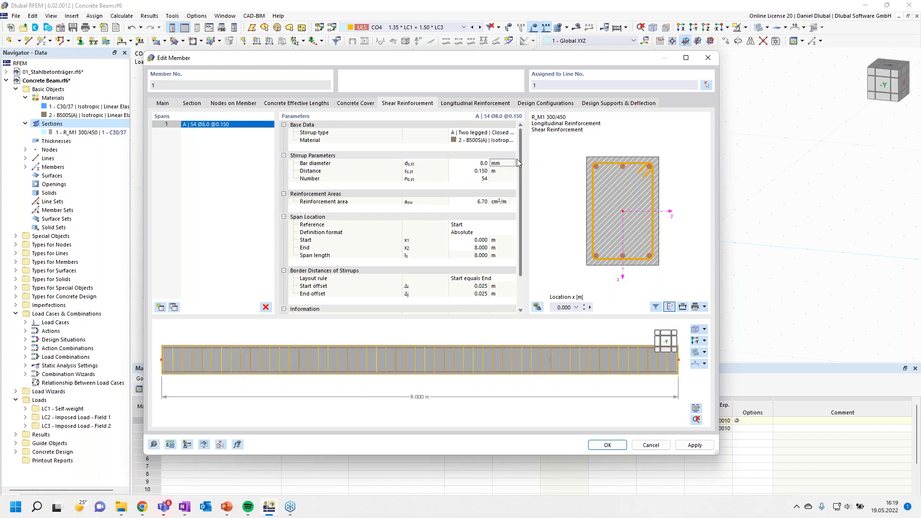
pyautogui.scroll(-1, 522, 186)
pyautogui.scroll(-1, 522, 186)
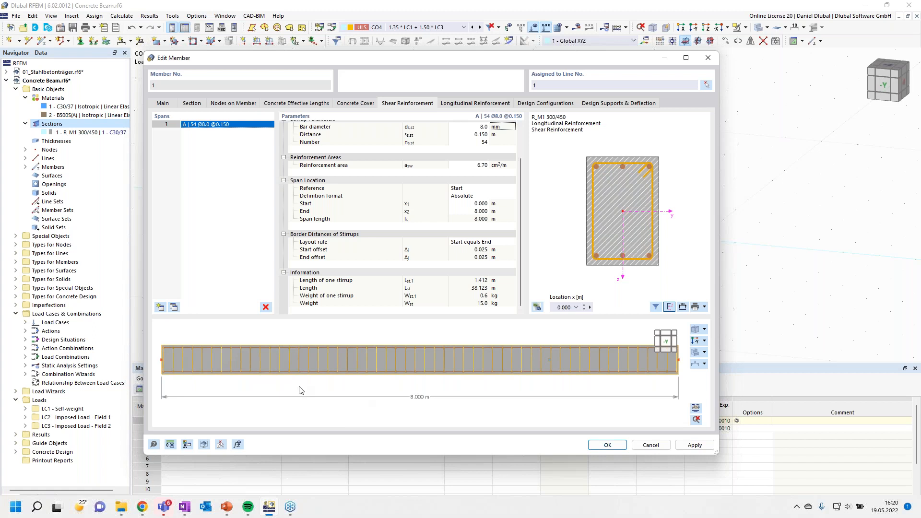
# Set the rebar type of the beam's longitudinal reinforcement to B | Unsymmetrical
pyautogui.click(486, 103)
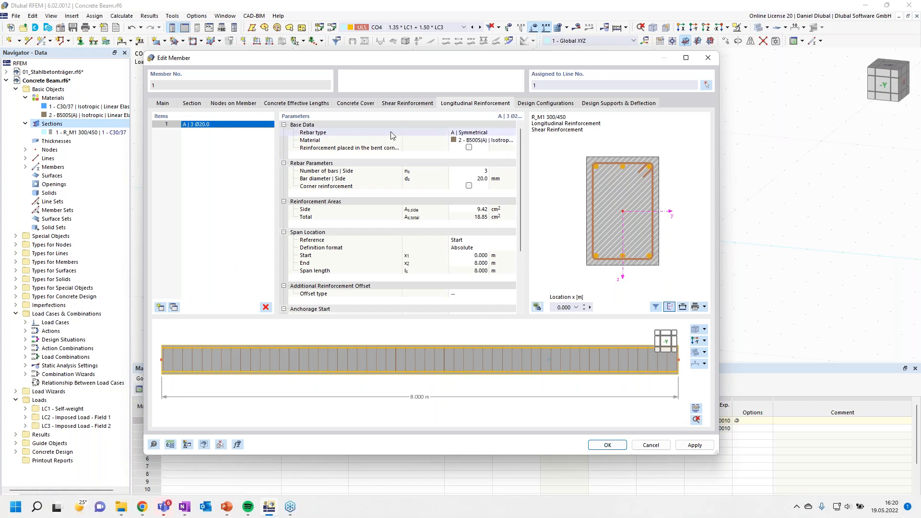
pyautogui.click(490, 136)
pyautogui.click(508, 133)
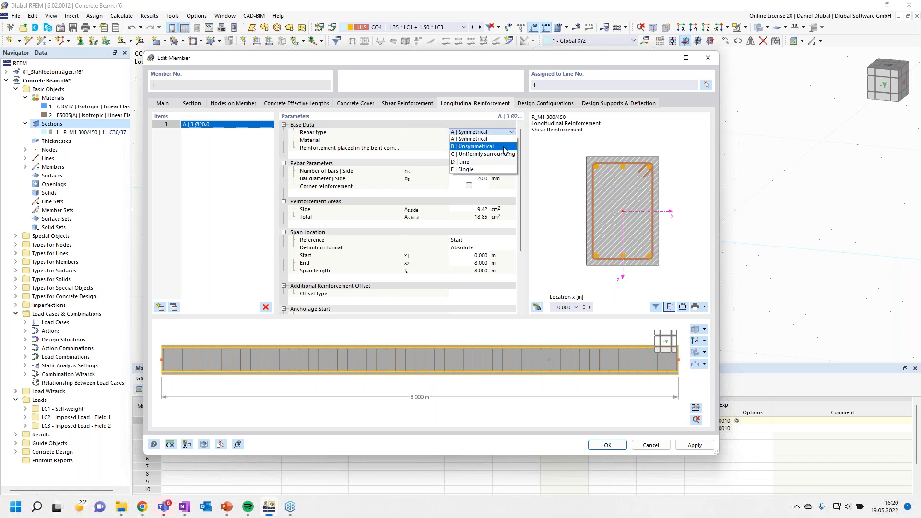
pyautogui.click(504, 146)
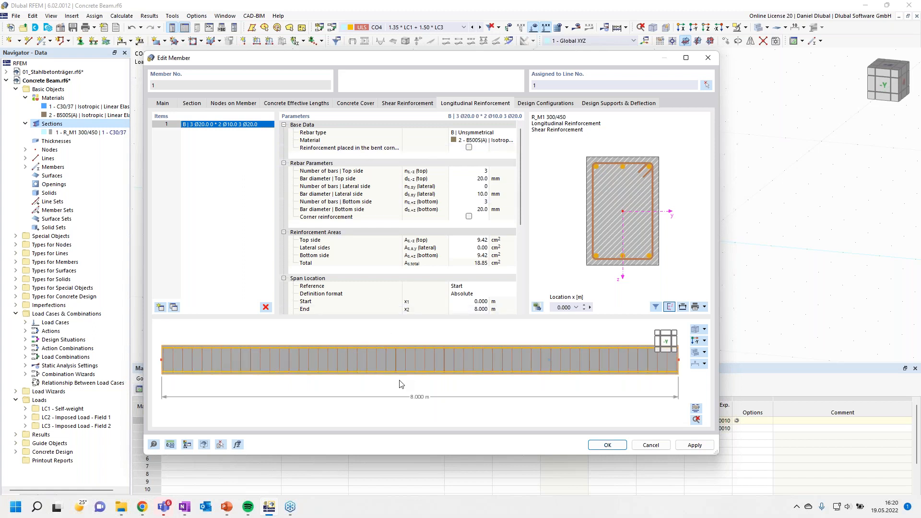
# Define two 12 mm bars for the top side and one bar for the lateral side of the longitudinal reinforcement
pyautogui.click(474, 171)
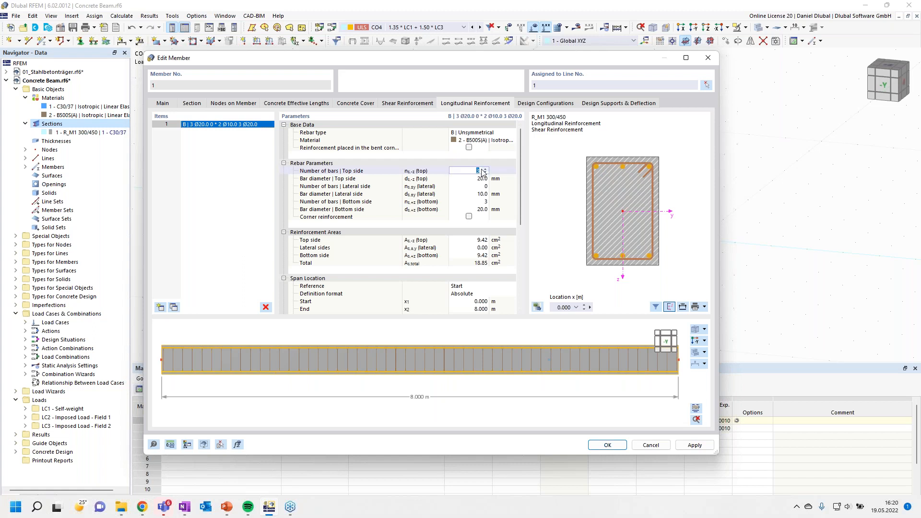
pyautogui.click(481, 178)
pyautogui.write('1')
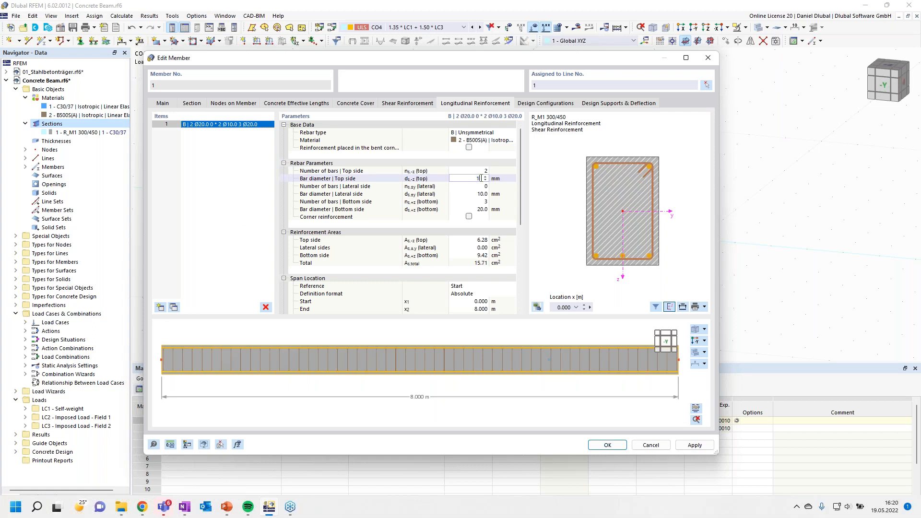
pyautogui.write('2')
pyautogui.click(481, 186)
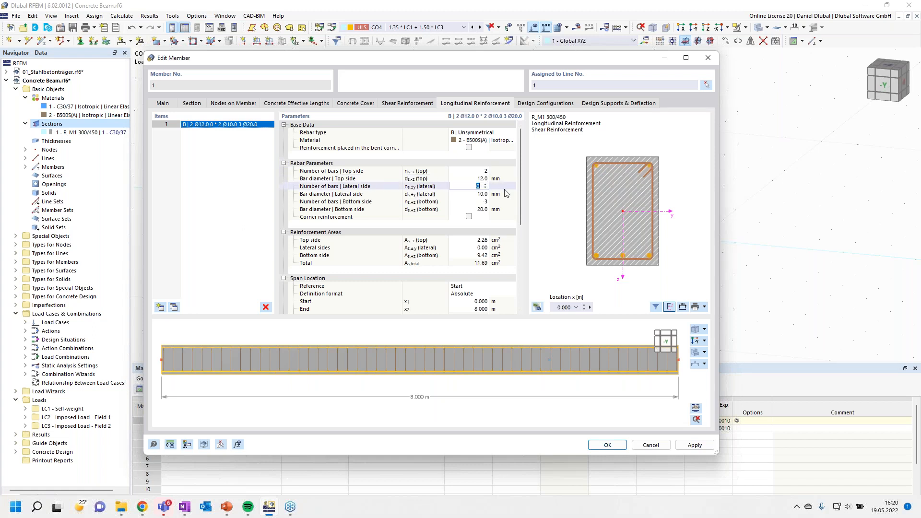
pyautogui.press('Return')
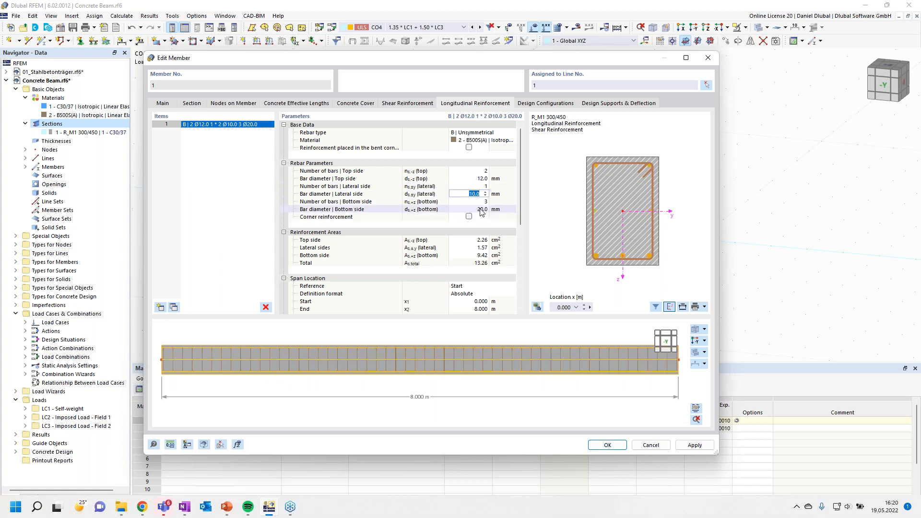
# Set the bottom-side longitudinal bar diameter to 16 mm, keeping three bars
pyautogui.click(483, 204)
pyautogui.click(480, 210)
pyautogui.write('1')
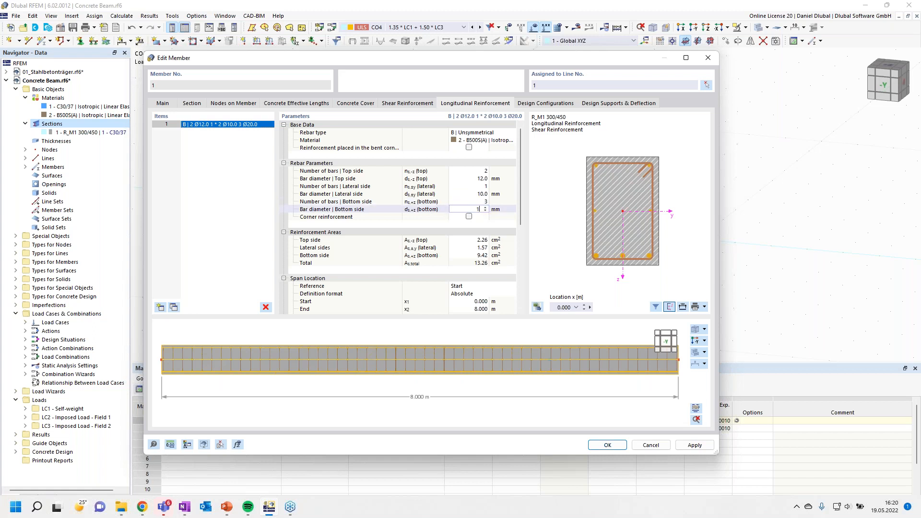
pyautogui.write('6')
pyautogui.click(484, 202)
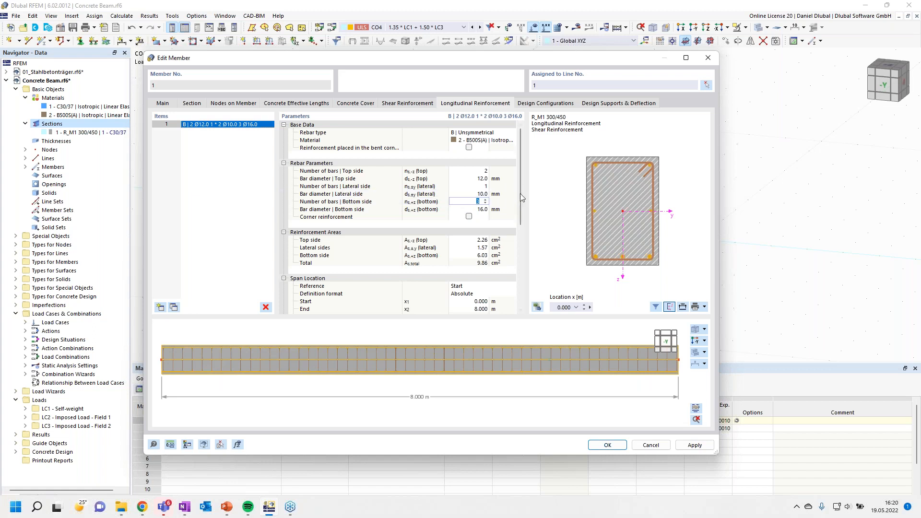
pyautogui.moveTo(523, 201); pyautogui.dragTo(521, 209)
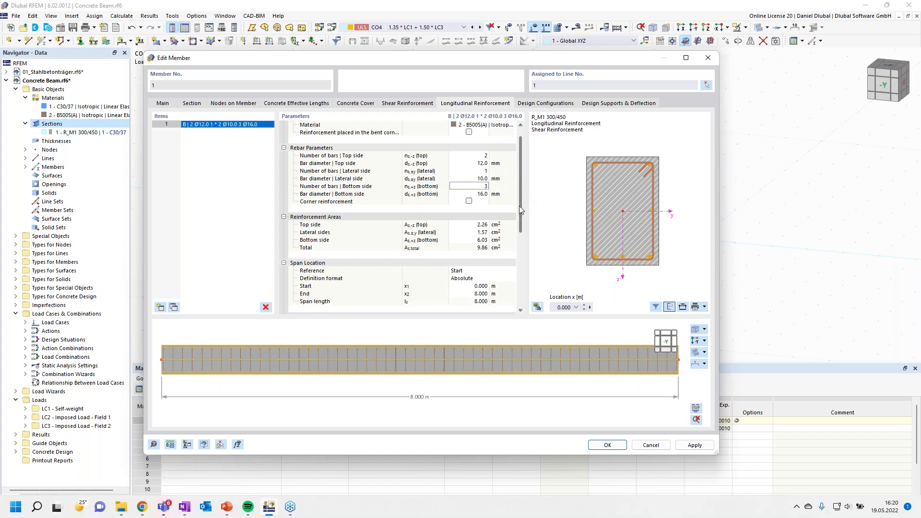
pyautogui.scroll(-6, 337, 194)
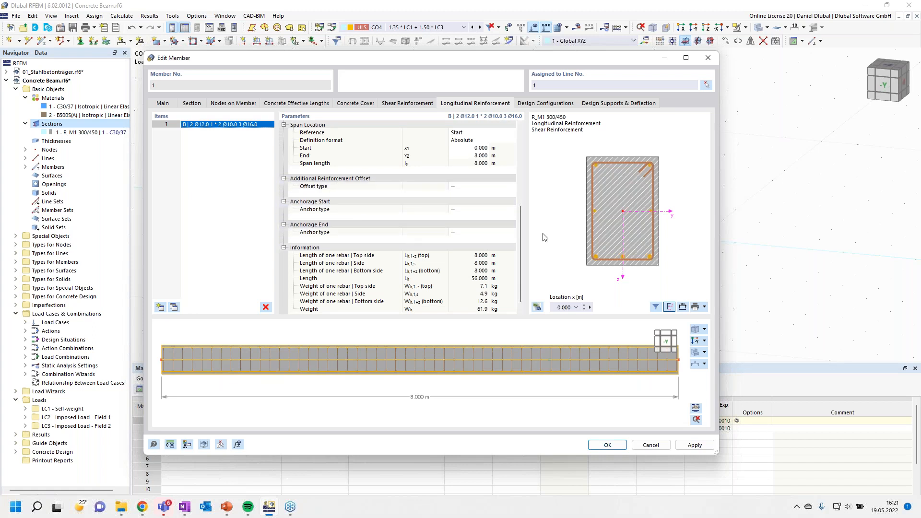
pyautogui.scroll(-1, 518, 230)
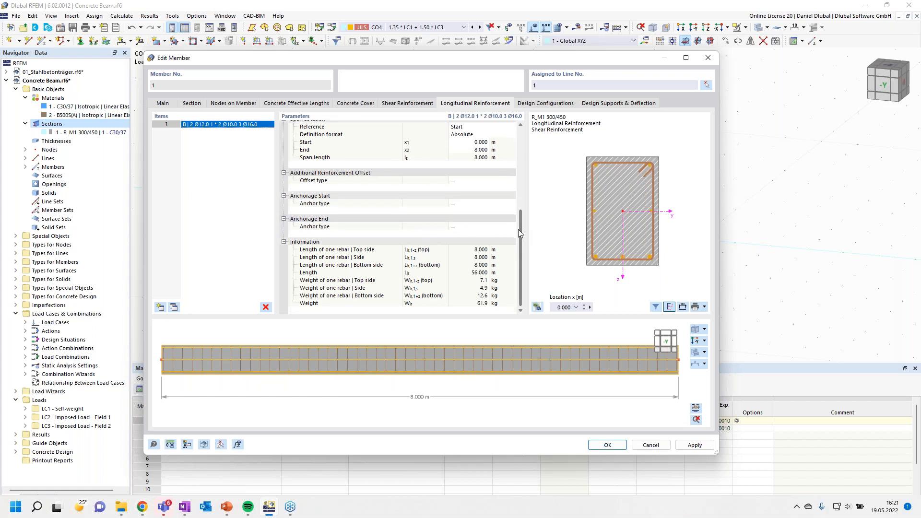
pyautogui.scroll(3, 521, 226)
pyautogui.scroll(5, 521, 216)
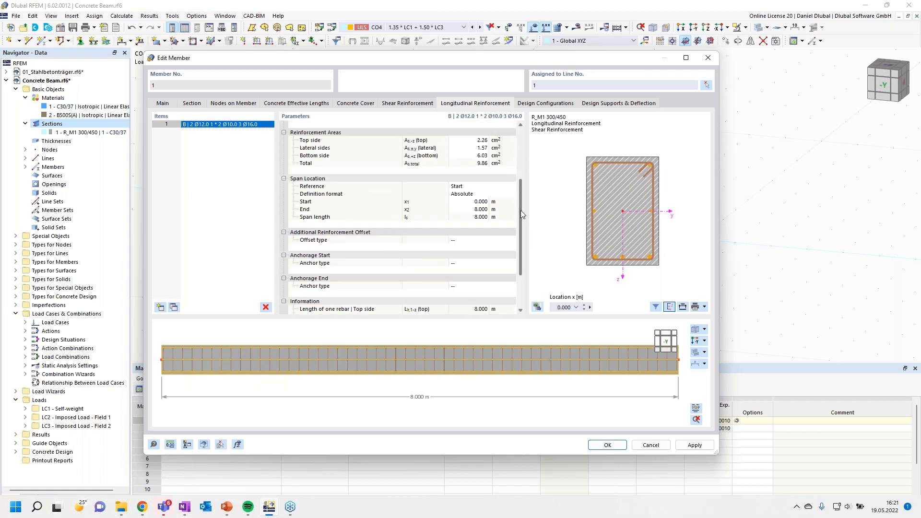
# In the member's default ultimate configuration, activate limited moment redistribution at supports and moment reduction at the face of a monolithic support
pyautogui.click(539, 105)
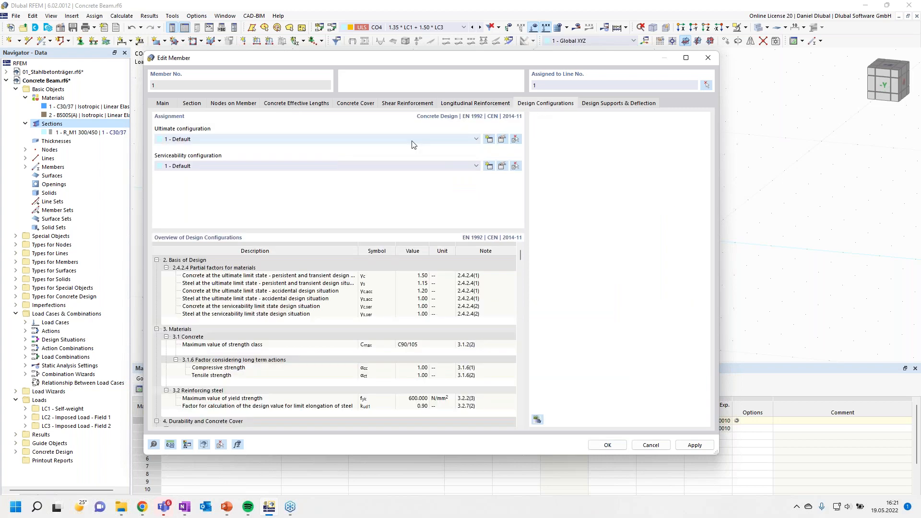
pyautogui.click(501, 139)
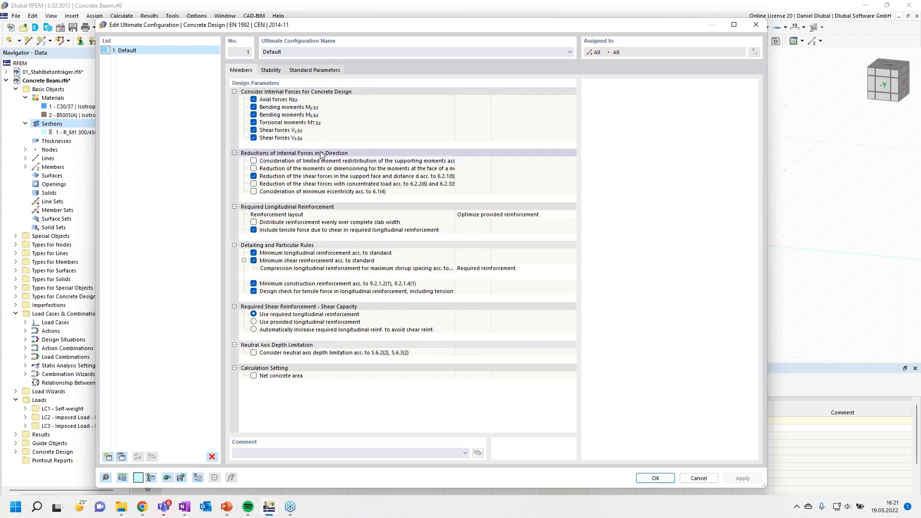
pyautogui.click(254, 162)
pyautogui.click(254, 161)
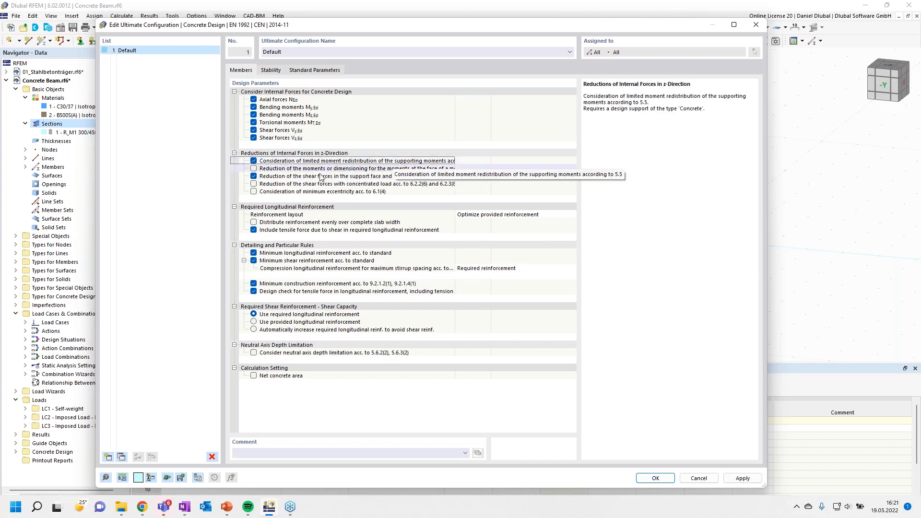
pyautogui.click(254, 169)
pyautogui.click(254, 169)
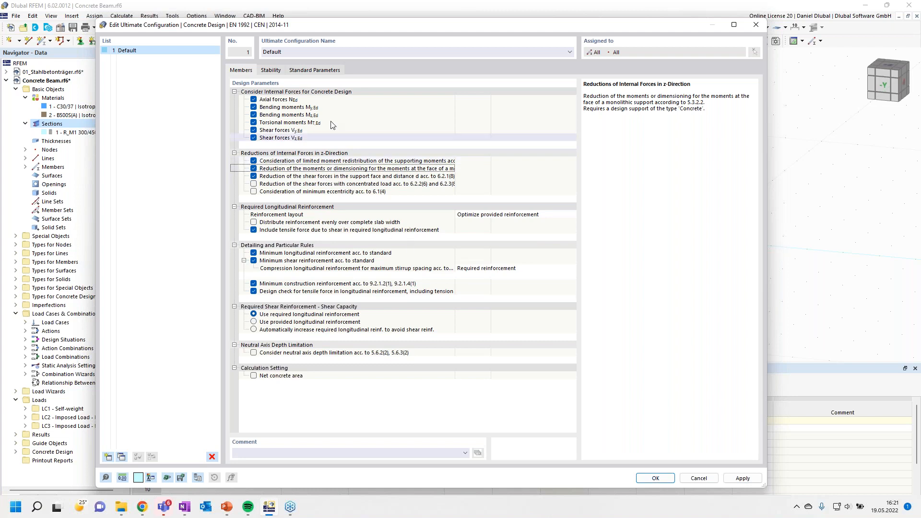
pyautogui.click(269, 70)
pyautogui.click(247, 71)
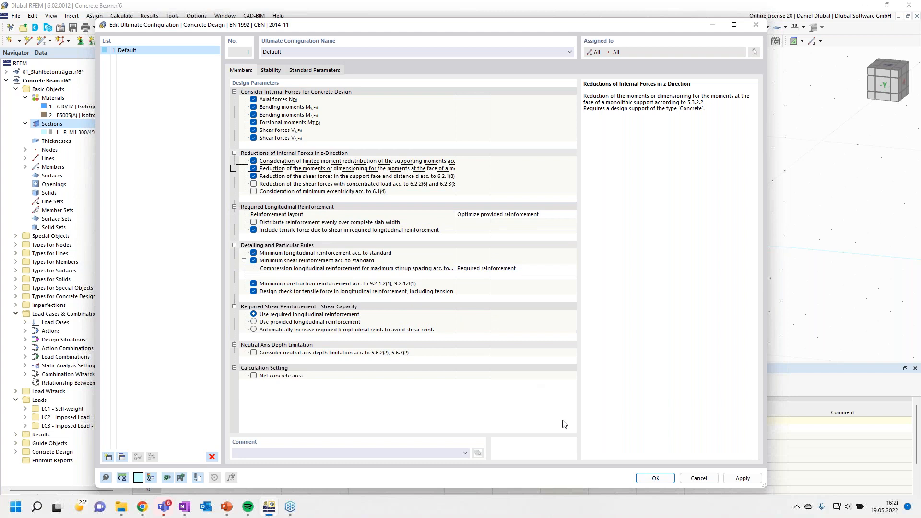
pyautogui.click(655, 478)
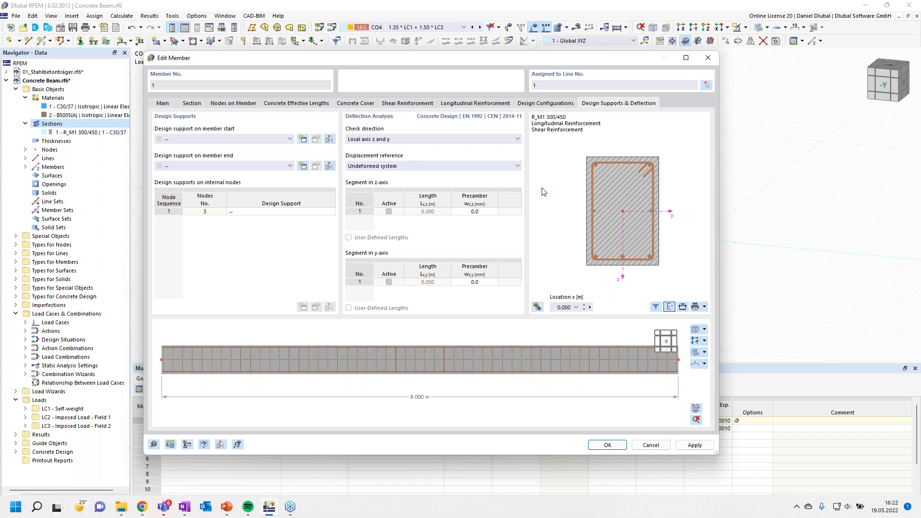
# Create a concrete design support 360 mm wide as an end support, without considering it in the y-axis deflection design
pyautogui.click(303, 140)
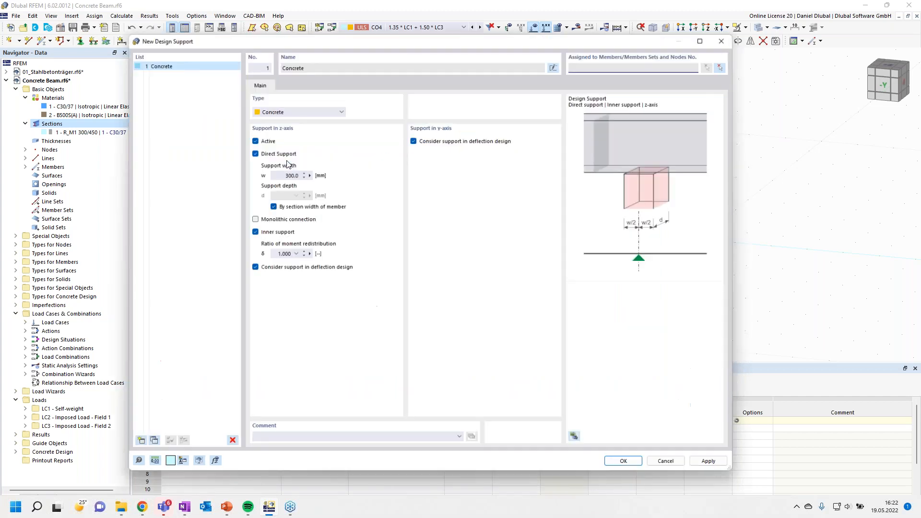
pyautogui.click(281, 171)
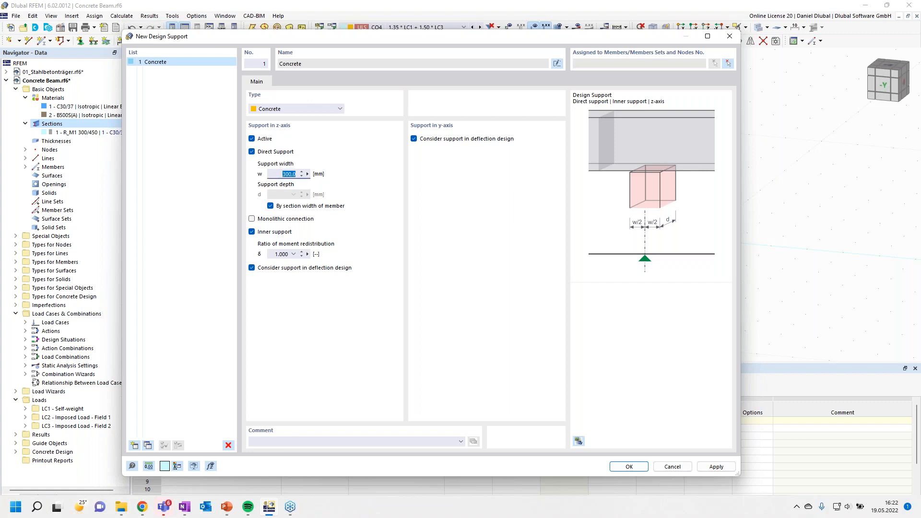
pyautogui.write('360')
pyautogui.click(251, 233)
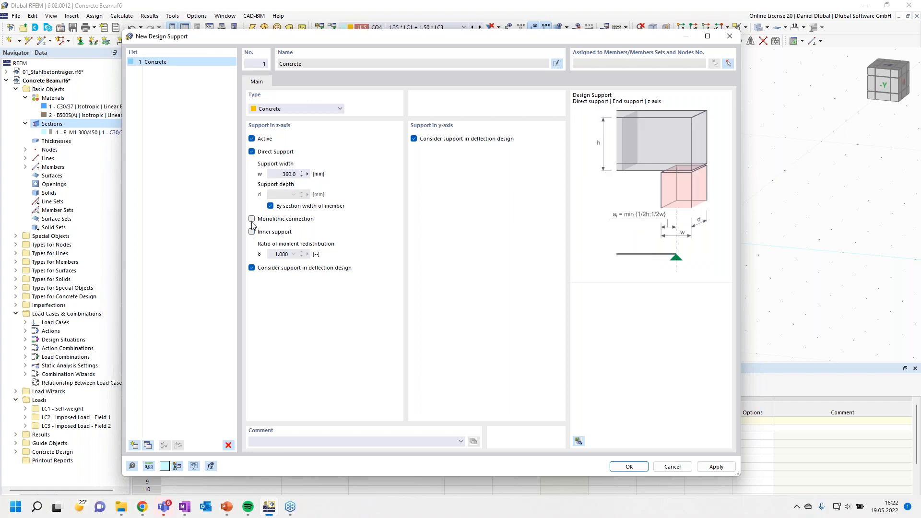
pyautogui.click(413, 138)
# Add a second design support for the member start: 360 mm wide, monolithic inner support, moment redistribution ratio 0.9, without y-axis deflection design
pyautogui.click(134, 445)
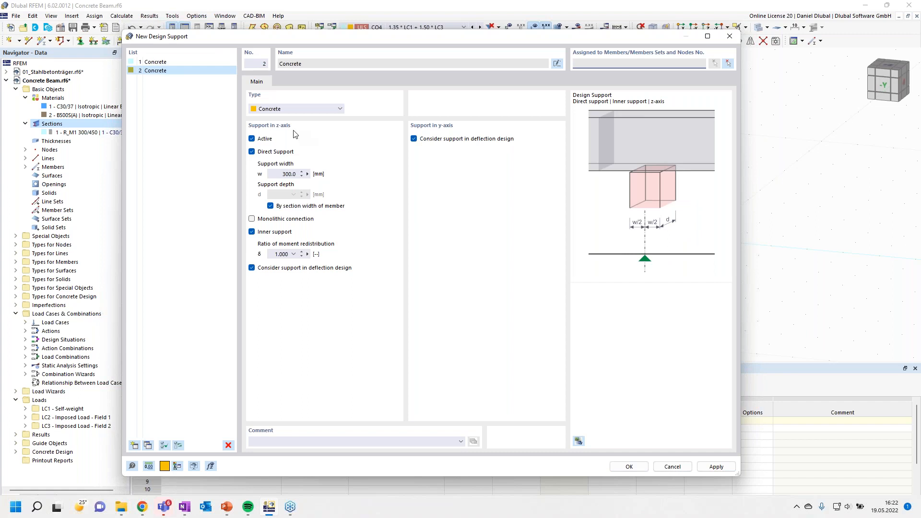
pyautogui.moveTo(282, 174); pyautogui.dragTo(326, 179)
pyautogui.write('360')
pyautogui.click(253, 219)
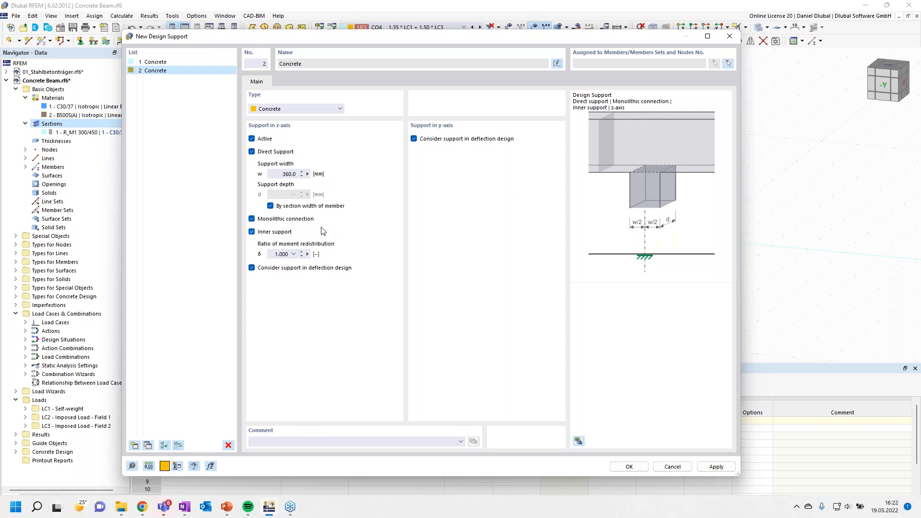
pyautogui.click(282, 254)
pyautogui.write('0,9')
pyautogui.click(413, 138)
pyautogui.click(627, 466)
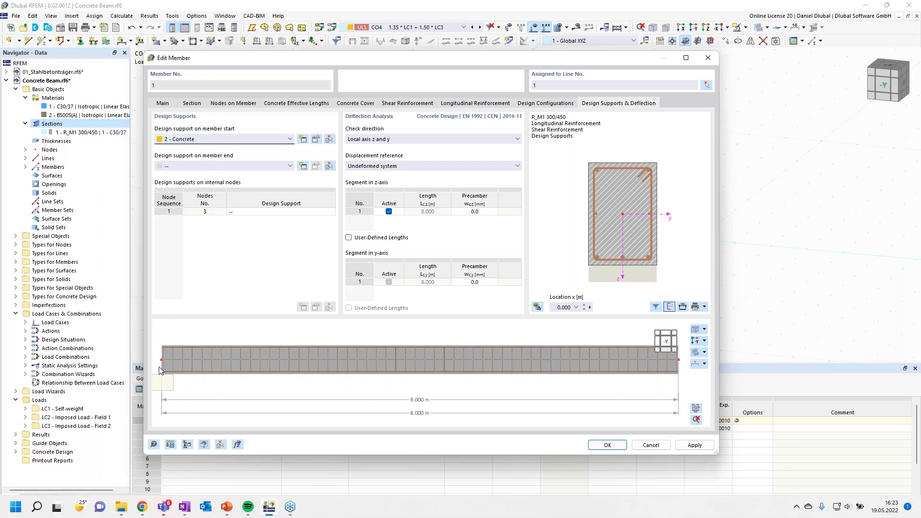
# Assign design support 1 - Concrete to the beam's internal node 3
pyautogui.click(278, 214)
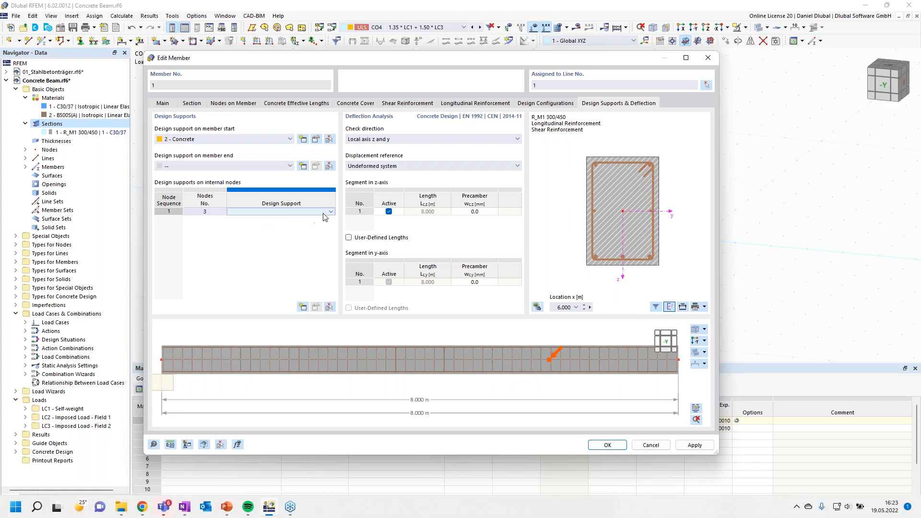
pyautogui.click(326, 213)
pyautogui.click(297, 218)
pyautogui.click(295, 217)
pyautogui.click(282, 216)
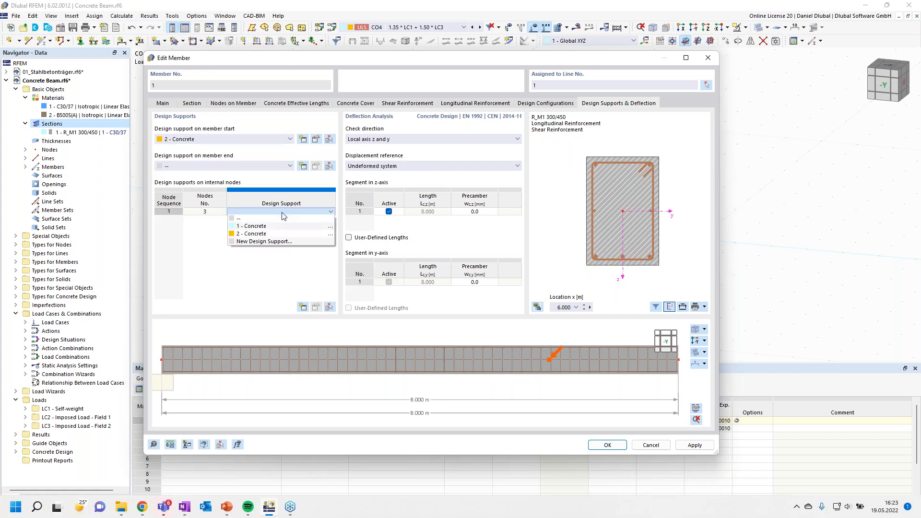
pyautogui.click(251, 226)
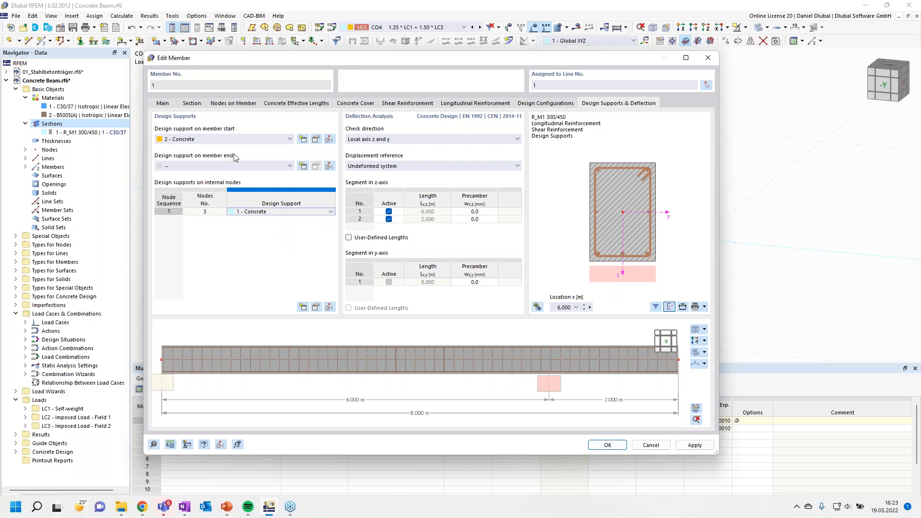
# Assign design support 1 - Concrete to the member start and design support 2 - Concrete to internal node 3, then accept the member edits
pyautogui.click(235, 139)
pyautogui.click(226, 155)
pyautogui.click(263, 211)
pyautogui.click(264, 214)
pyautogui.click(263, 234)
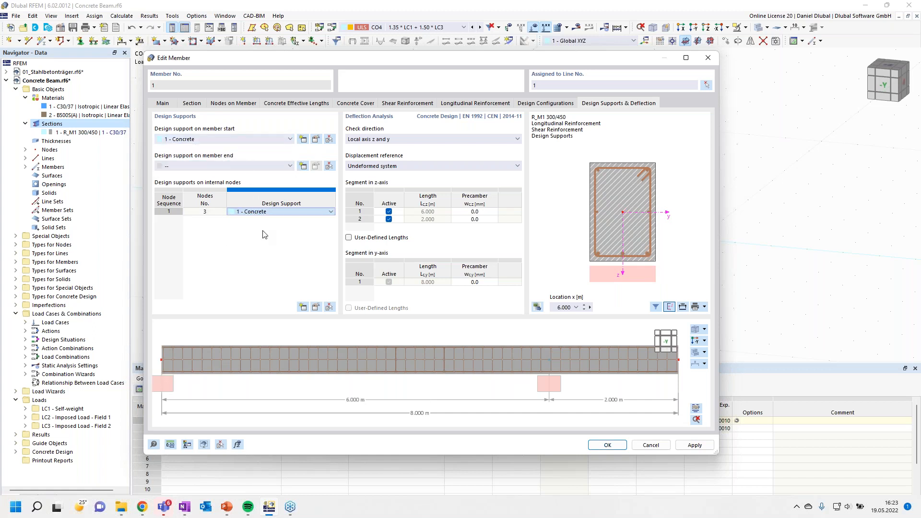
pyautogui.click(617, 446)
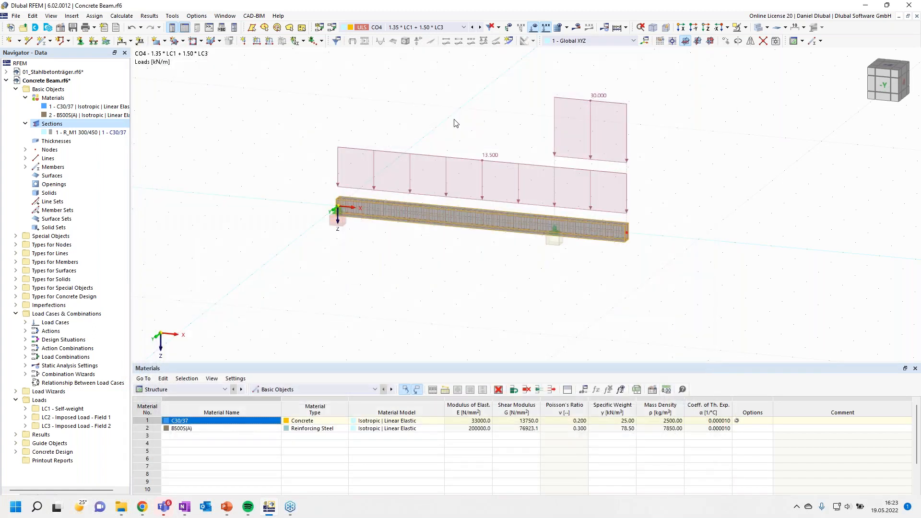
# Calculate the model and run the Concrete Design calculation with only the ULS design situation DS1 set to be designed
pyautogui.moveTo(442, 91); pyautogui.dragTo(437, 110, button='middle')
pyautogui.click(625, 27)
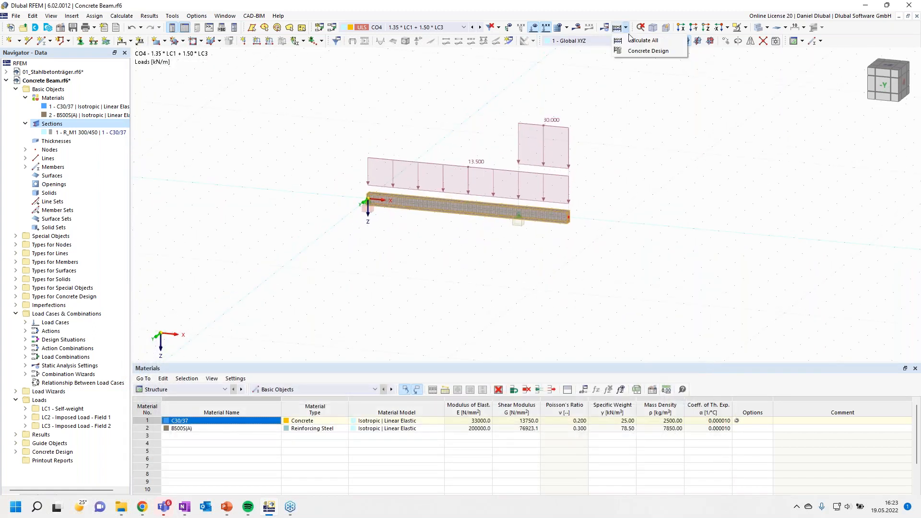
pyautogui.click(643, 41)
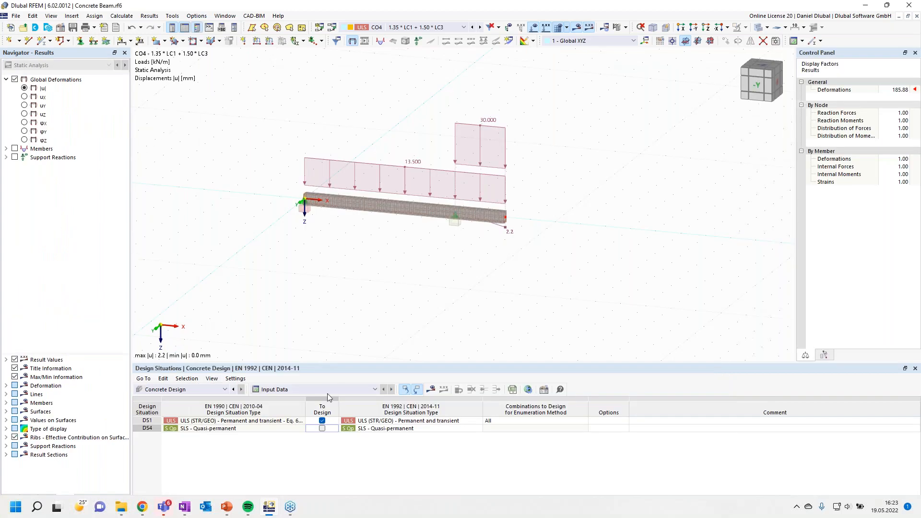
pyautogui.click(330, 389)
pyautogui.click(351, 324)
pyautogui.scroll(3, 392, 122)
pyautogui.click(625, 27)
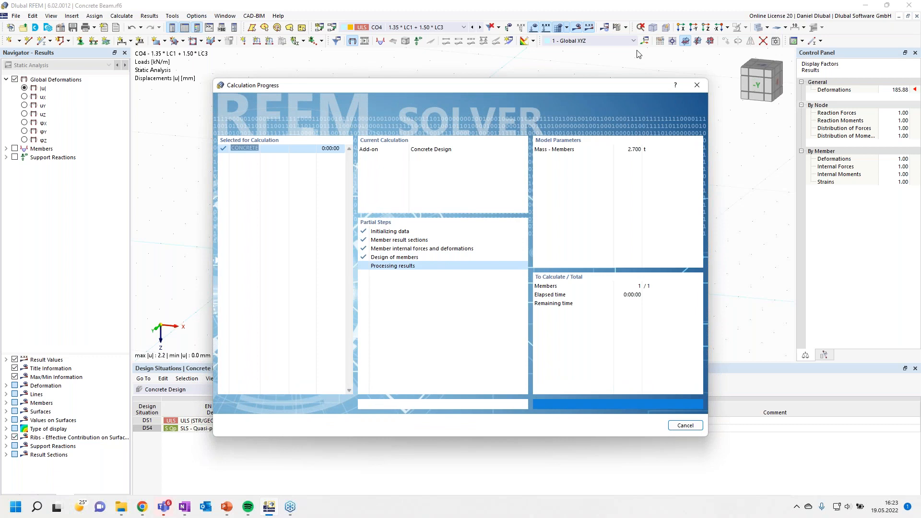
# Show the Design Ratios on Members results table and hide the loads in the model view
pyautogui.click(338, 389)
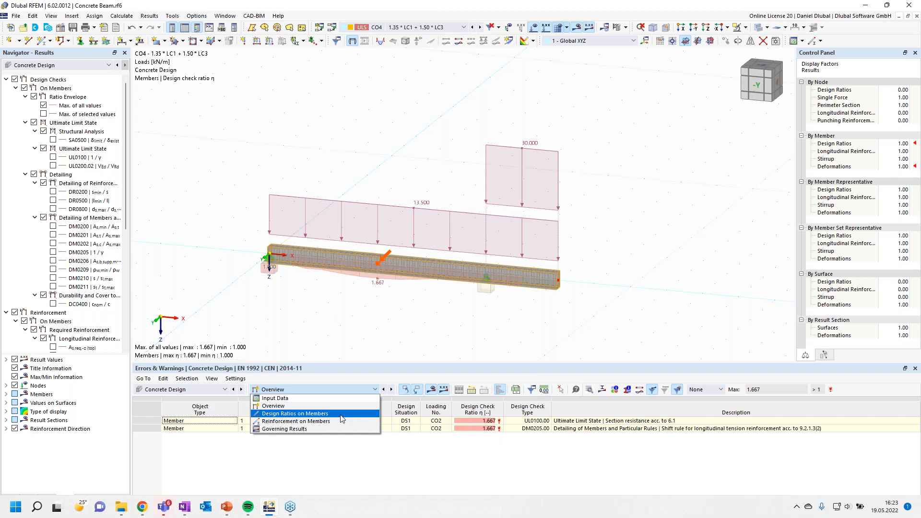
pyautogui.click(342, 419)
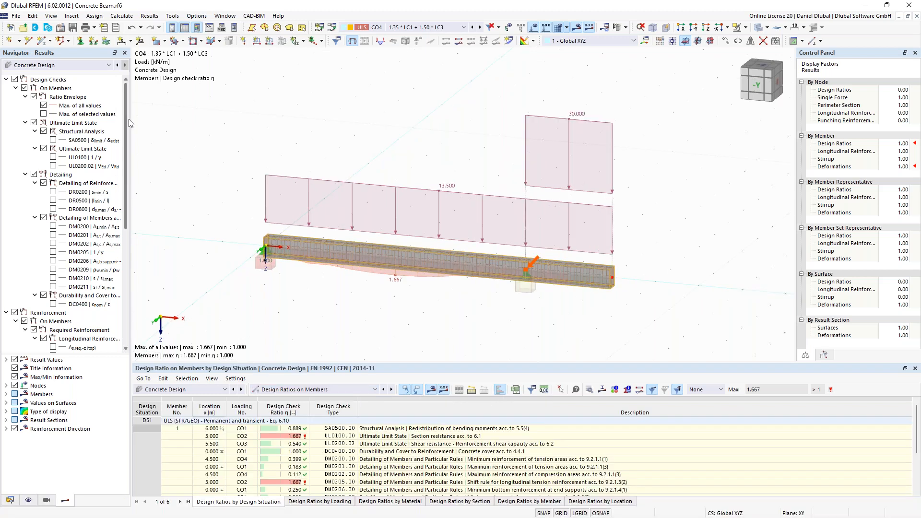
pyautogui.moveTo(126, 124); pyautogui.dragTo(119, 186)
pyautogui.click(533, 27)
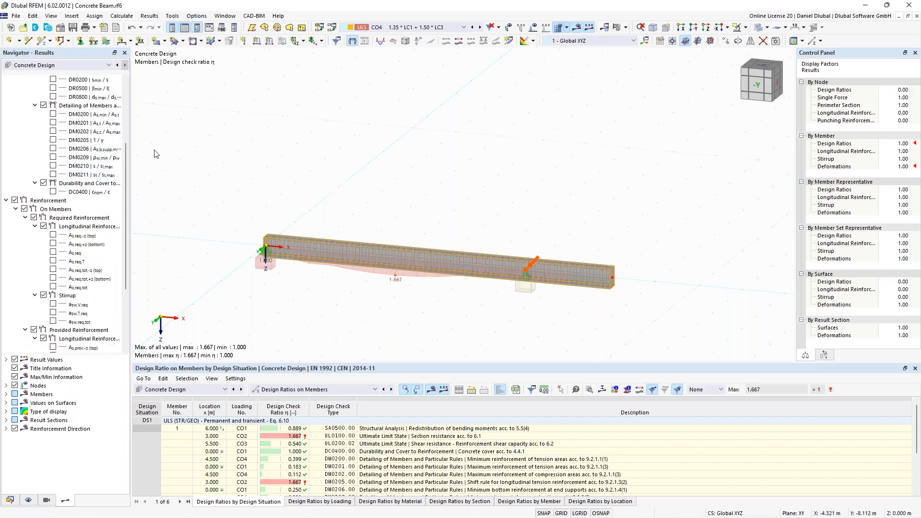
pyautogui.scroll(-2, 62, 206)
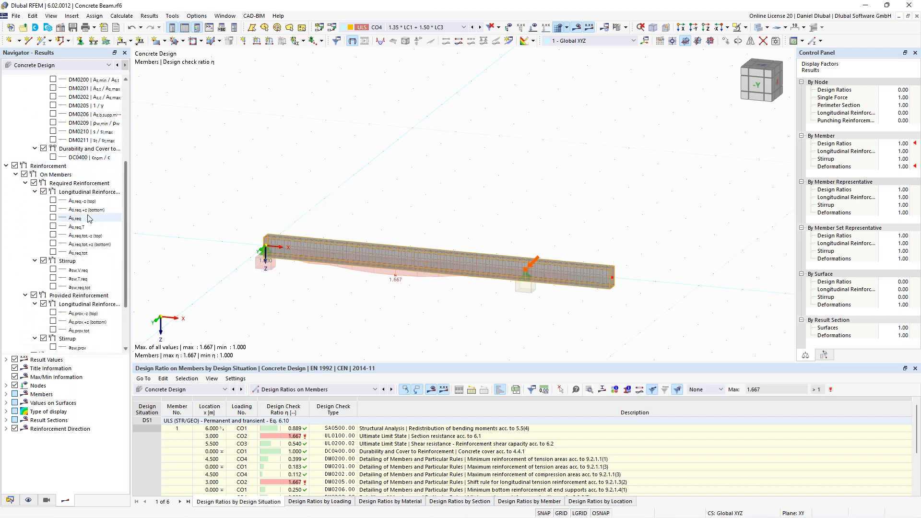
# Display the required and provided longitudinal reinforcement at the beam's top and bottom instead of the design check ratios
pyautogui.click(53, 200)
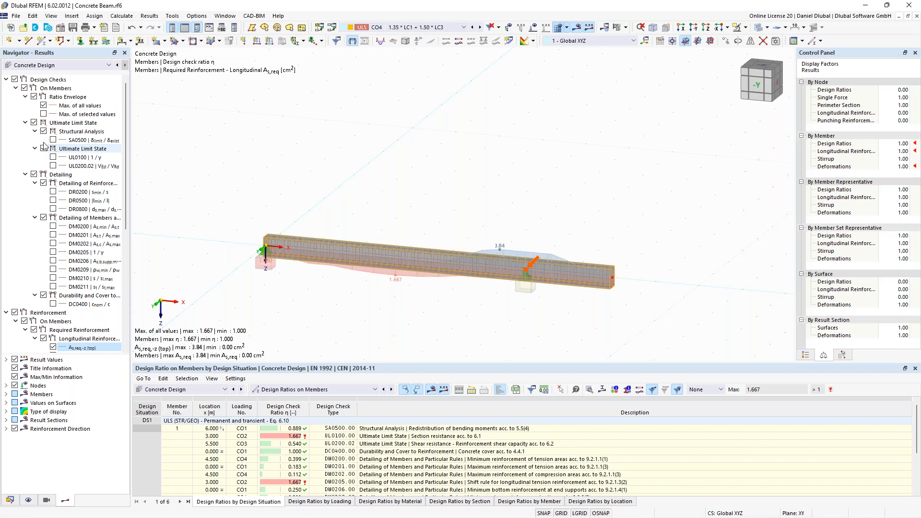
pyautogui.scroll(-8, 44, 146)
pyautogui.click(53, 210)
pyautogui.click(53, 209)
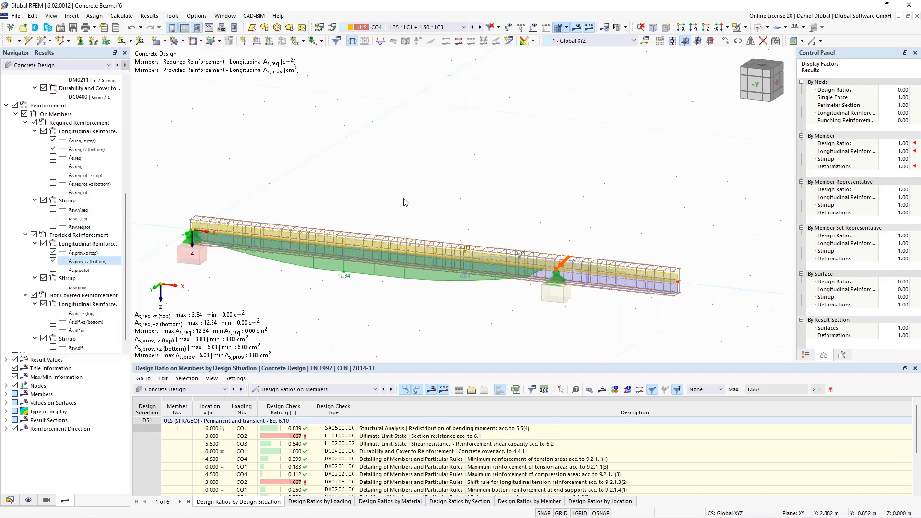
pyautogui.moveTo(404, 198); pyautogui.dragTo(388, 161, button='middle')
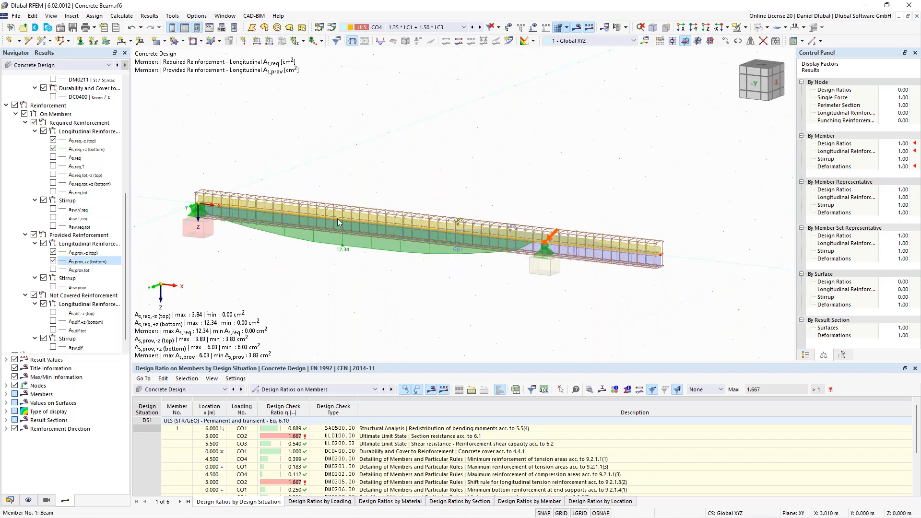
# Show the beam as a simple line and examine the not covered longitudinal reinforcement at its top and bottom
pyautogui.click(28, 499)
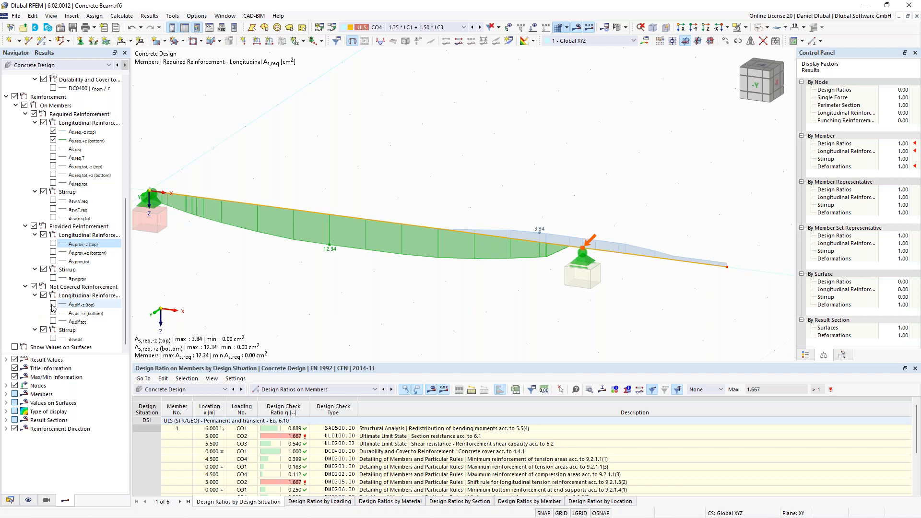
pyautogui.click(53, 304)
pyautogui.click(53, 313)
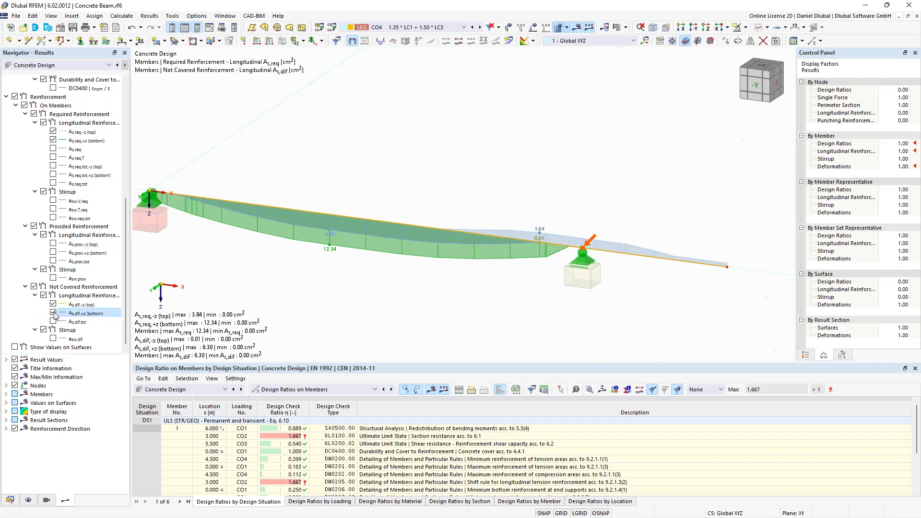
pyautogui.click(52, 312)
pyautogui.click(52, 304)
pyautogui.scroll(-2, 316, 267)
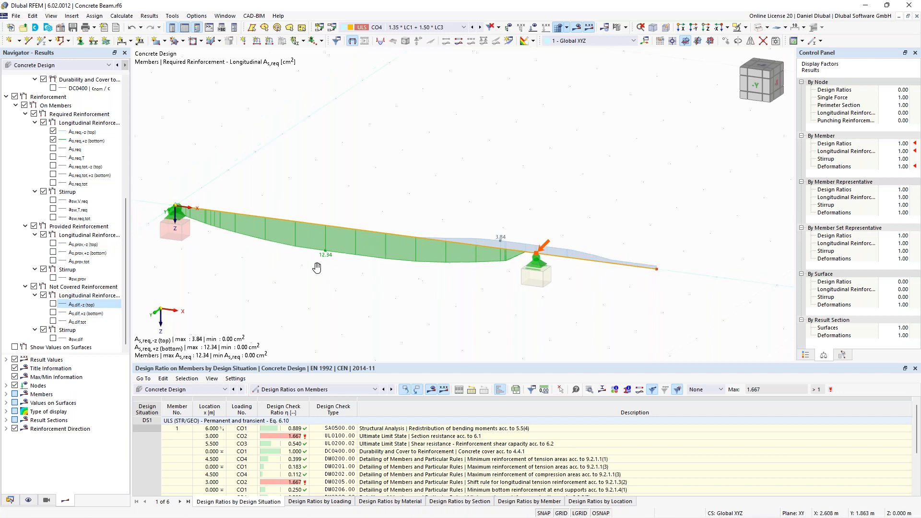
# In the beam's shear reinforcement, set the end of stirrup span 1 to 5 m
pyautogui.doubleClick(384, 237)
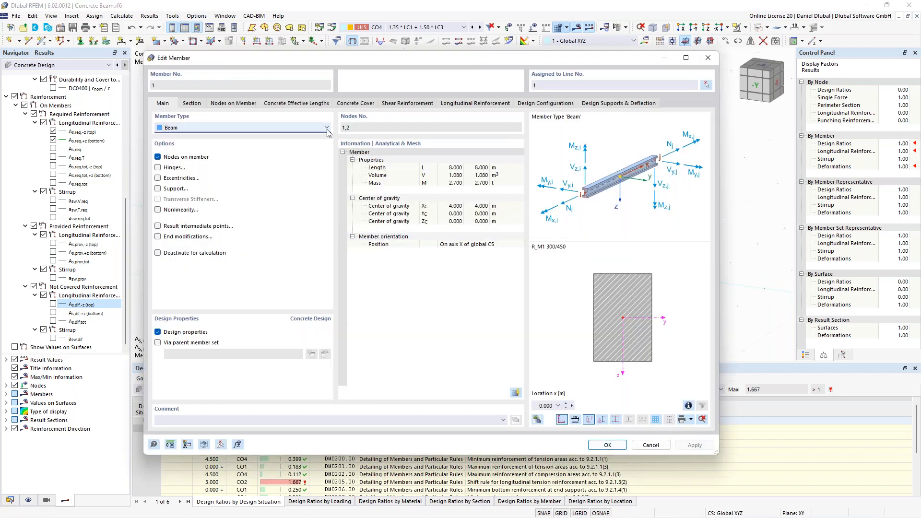
pyautogui.click(407, 104)
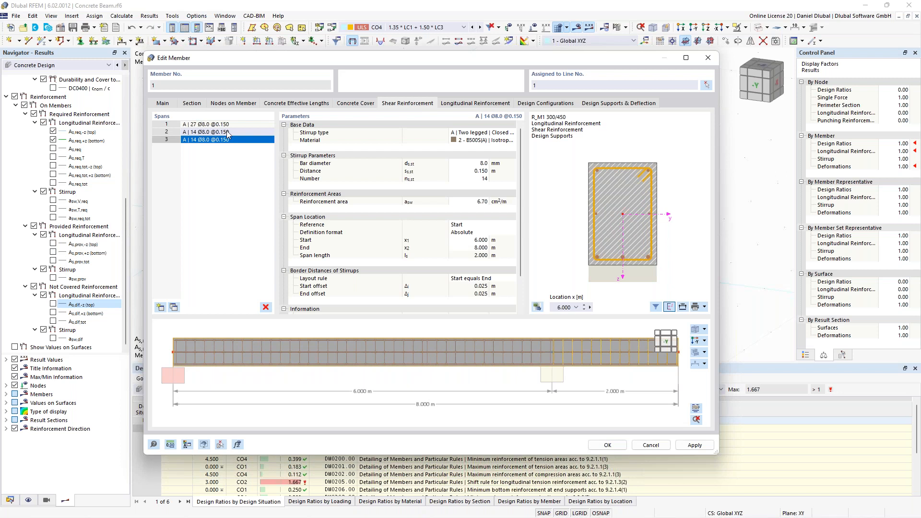
pyautogui.click(202, 126)
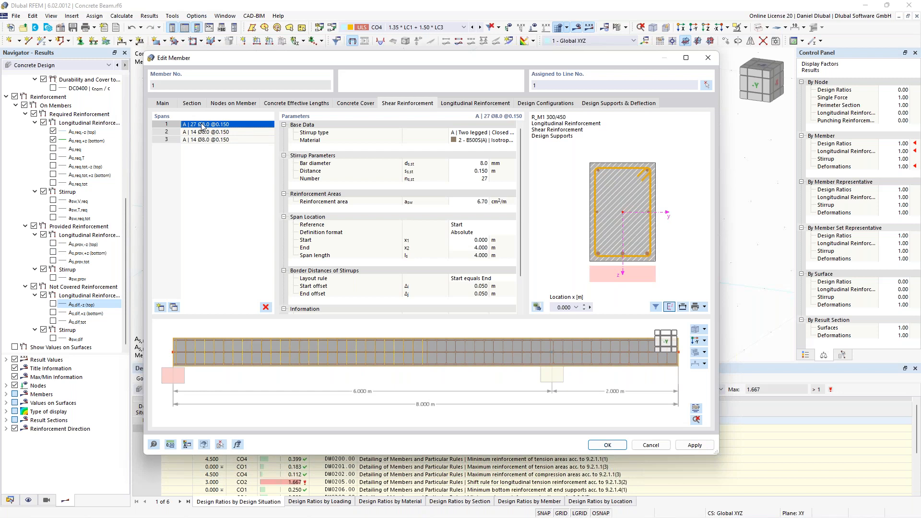
pyautogui.click(217, 132)
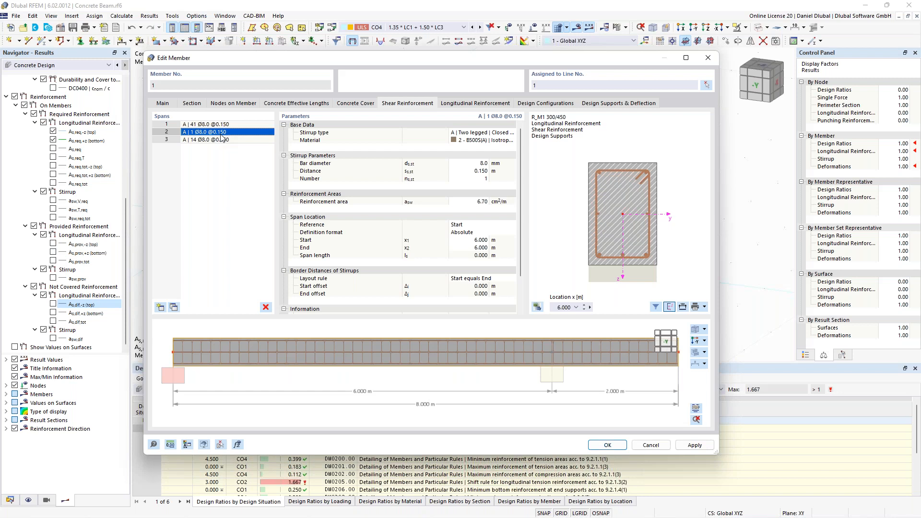
pyautogui.click(220, 124)
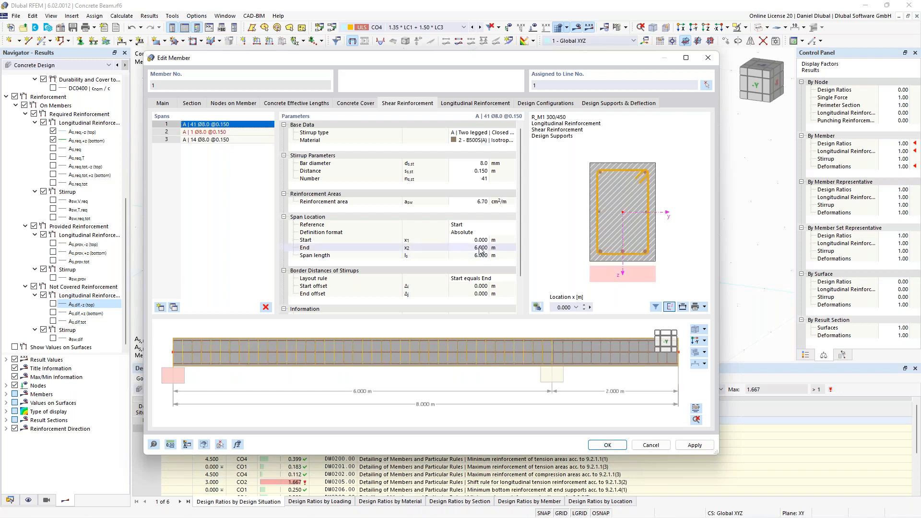
pyautogui.doubleClick(480, 248)
pyautogui.write('5')
# Set the end of stirrup span 2 to 7 m and its stirrup distance to 0.1 m
pyautogui.click(207, 132)
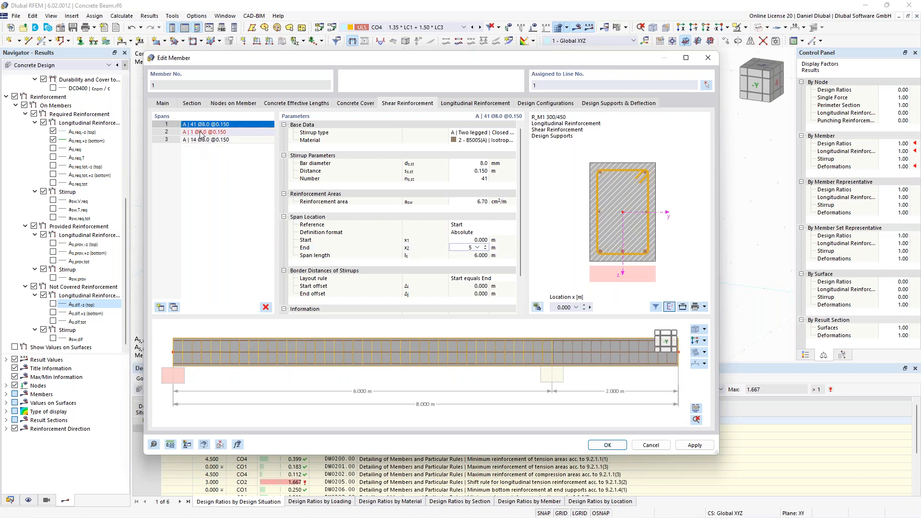
pyautogui.doubleClick(479, 248)
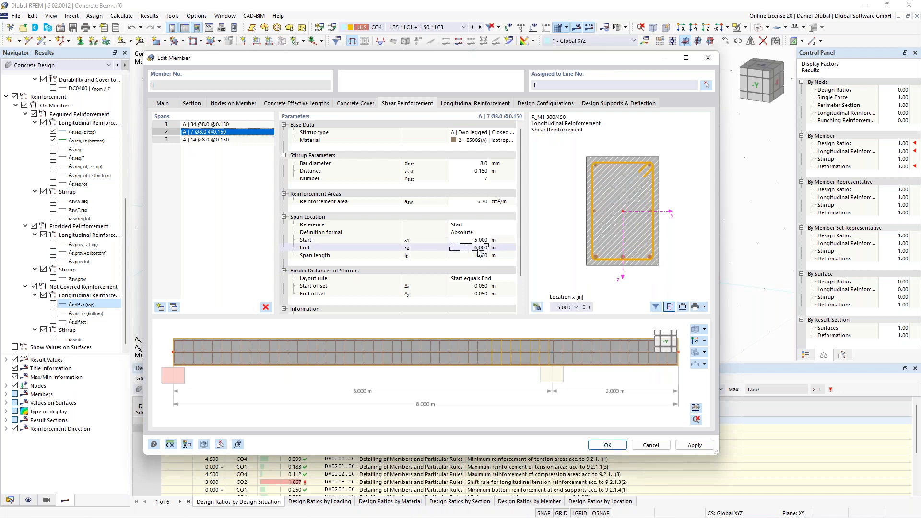
pyautogui.write('7')
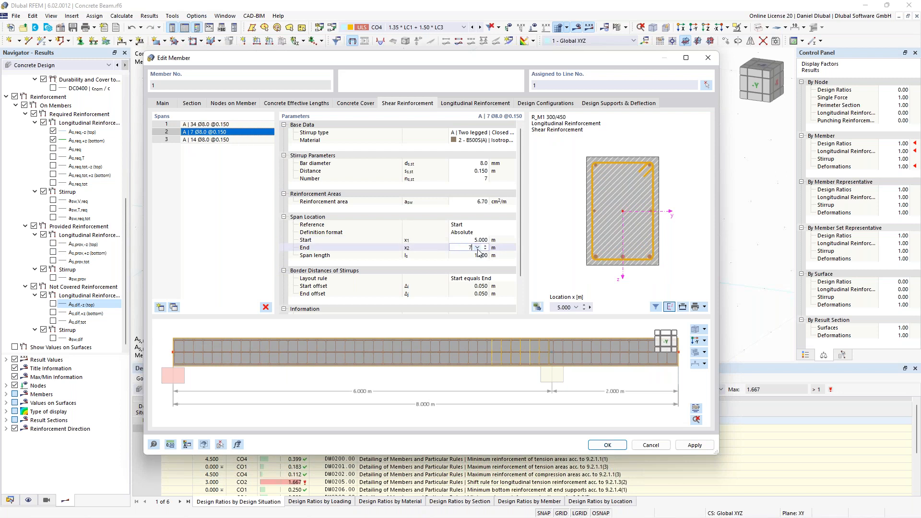
pyautogui.doubleClick(475, 171)
pyautogui.write('0,1')
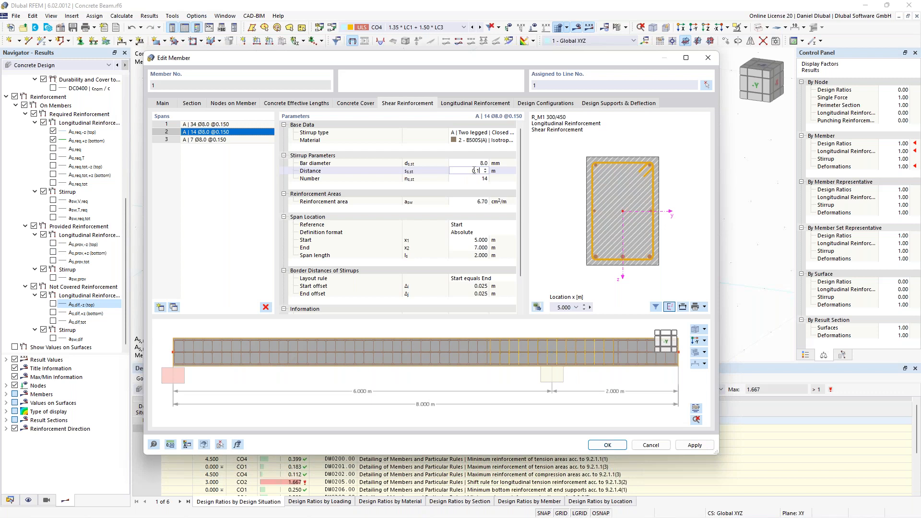
pyautogui.press('Return')
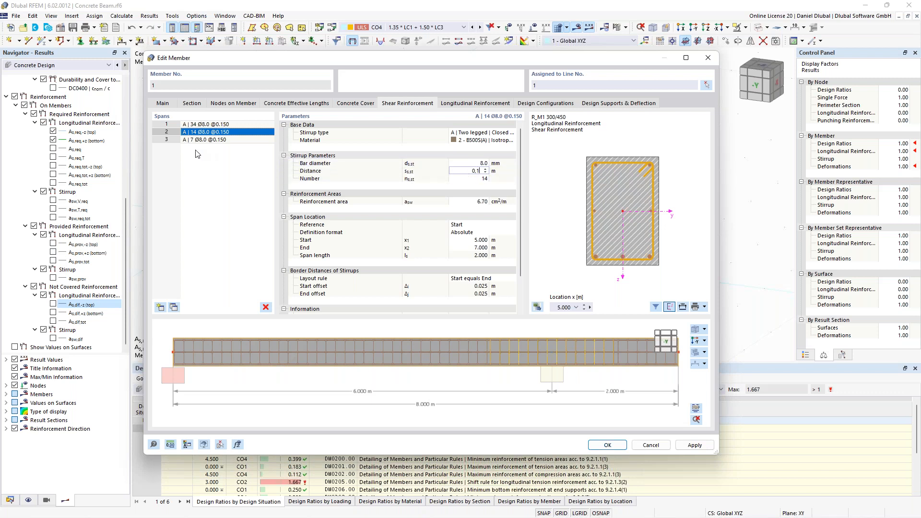
pyautogui.click(206, 141)
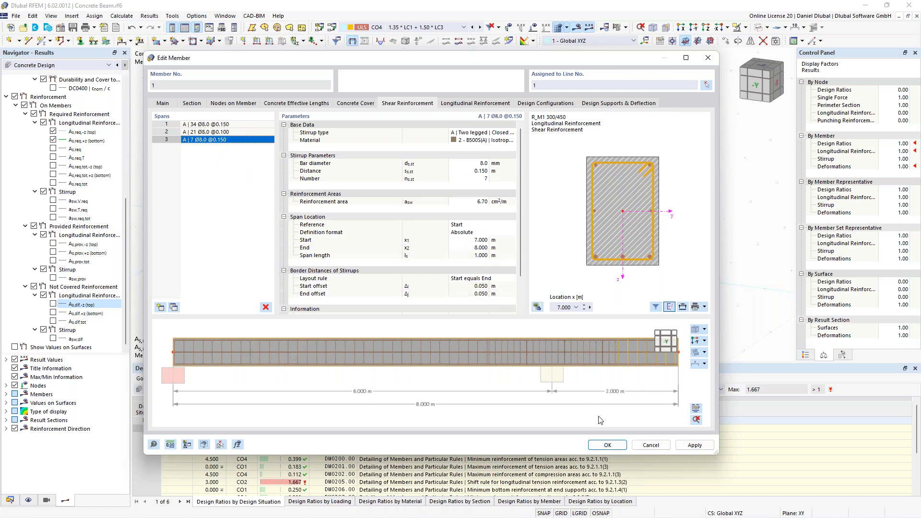
# Set the longitudinal reinforcement to 14 mm bars on the top side and five 20 mm bars on the bottom side
pyautogui.click(486, 106)
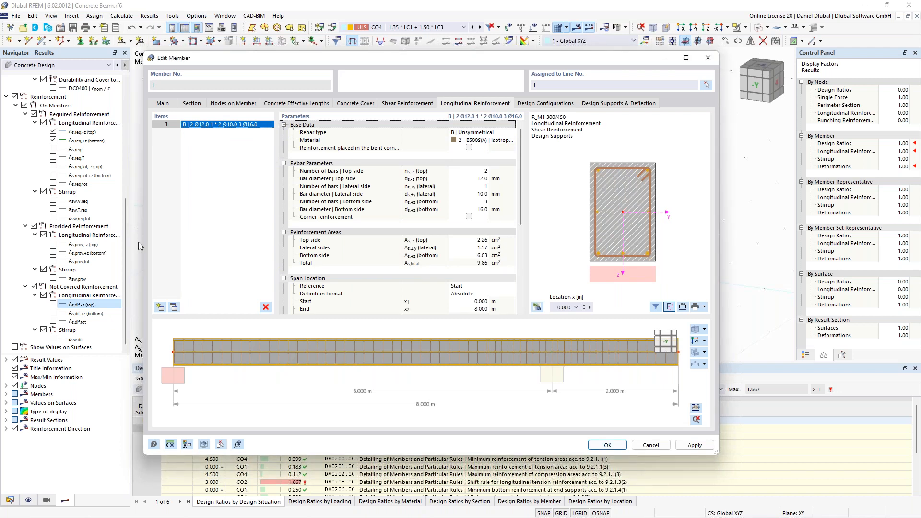
pyautogui.click(483, 178)
pyautogui.write('14')
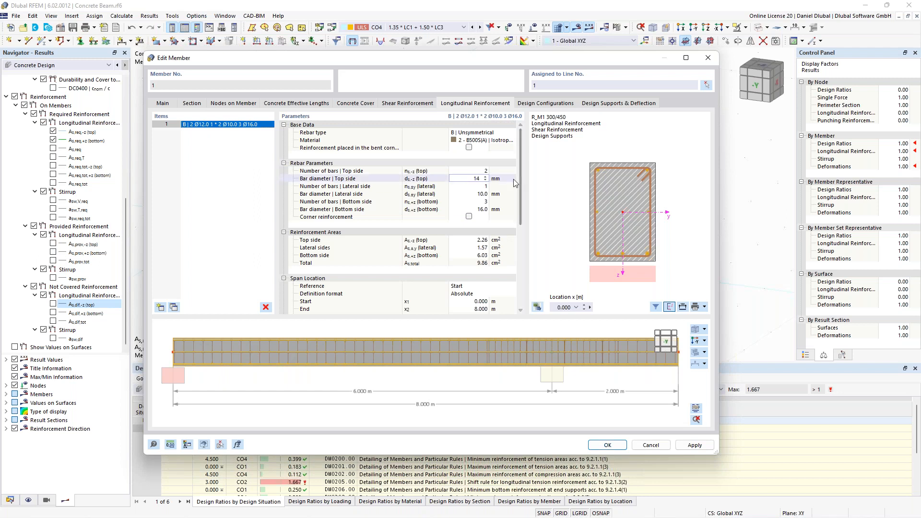
pyautogui.click(483, 210)
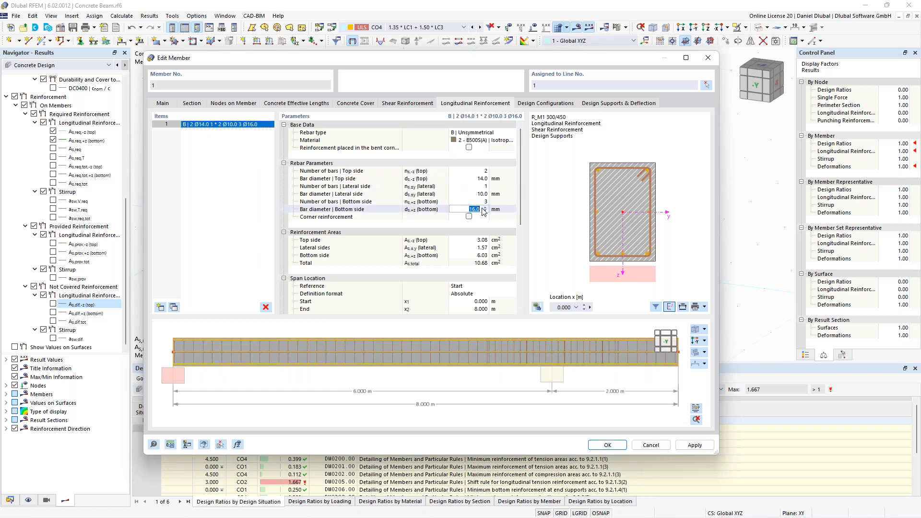
pyautogui.write('20')
pyautogui.click(485, 201)
pyautogui.write('5')
pyautogui.click(483, 194)
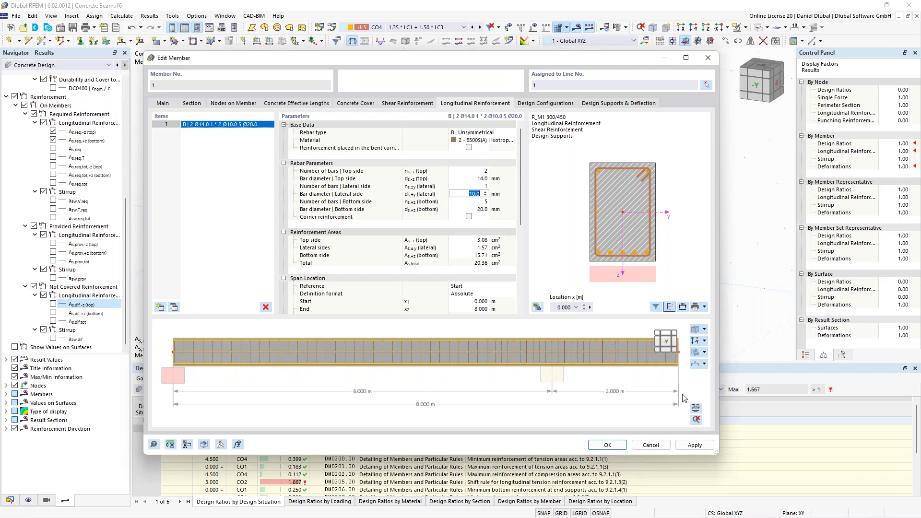
pyautogui.click(695, 407)
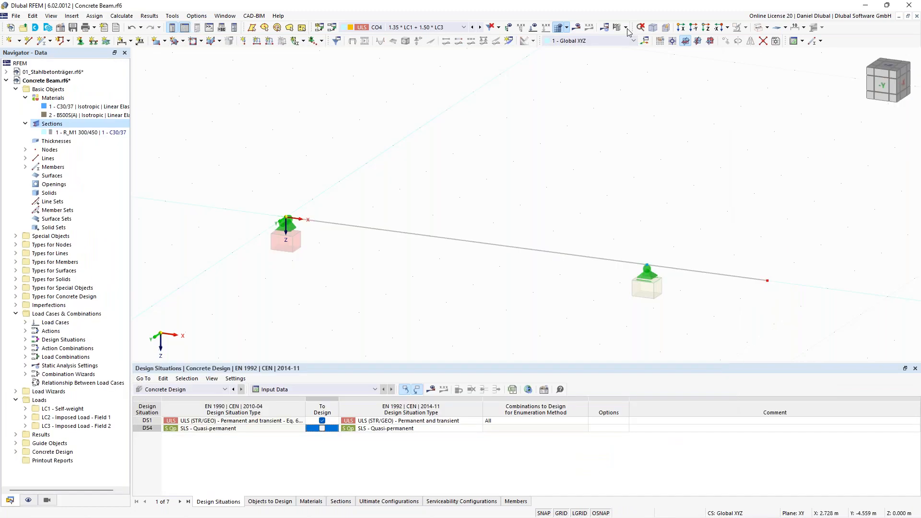
# Recalculate everything and open the design check details for the ultimate limit state section resistance according to 6.1
pyautogui.click(627, 28)
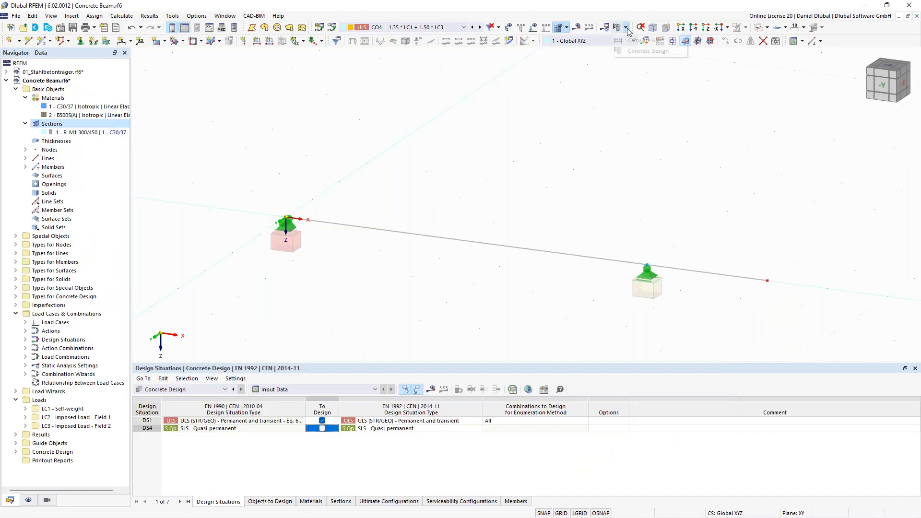
pyautogui.click(638, 41)
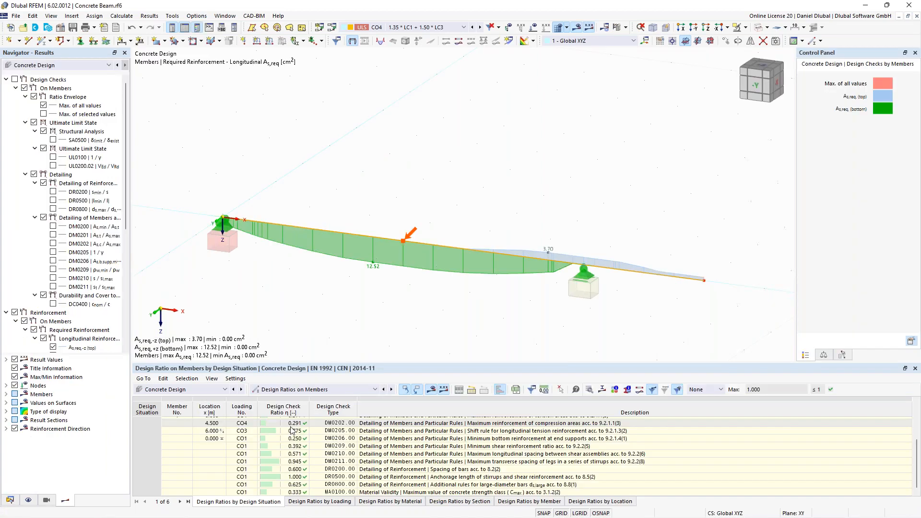
pyautogui.scroll(3, 363, 446)
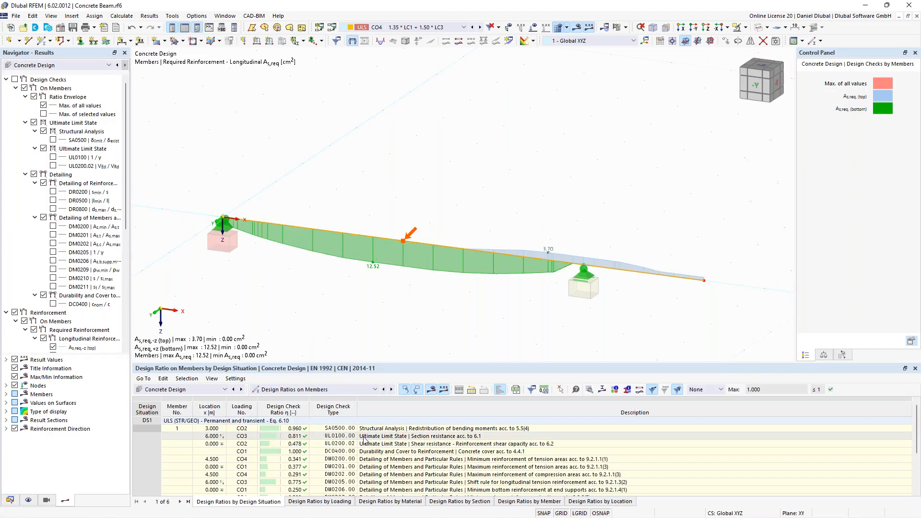
pyautogui.click(416, 389)
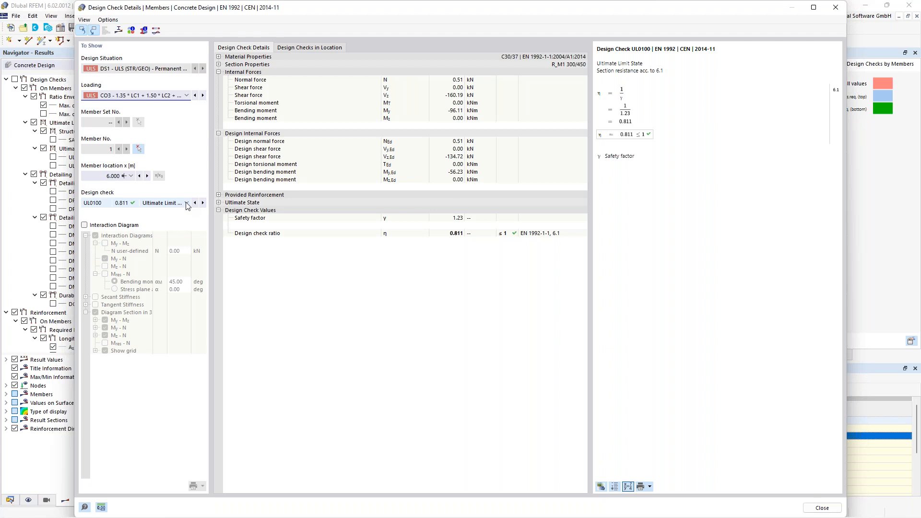
# Review the formulas of the ultimate limit state shear resistance check according to 6.2, and close the design check details
pyautogui.moveTo(662, 49); pyautogui.dragTo(728, 54)
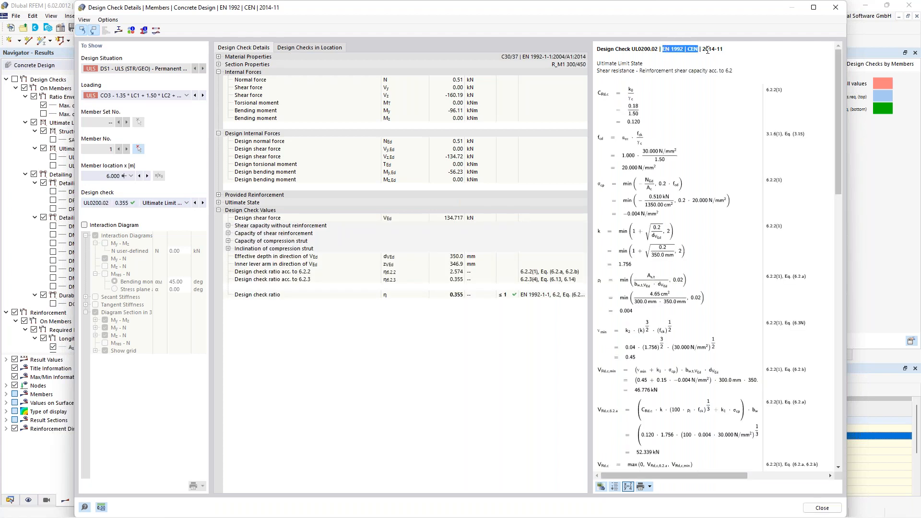
pyautogui.moveTo(612, 71); pyautogui.dragTo(711, 71)
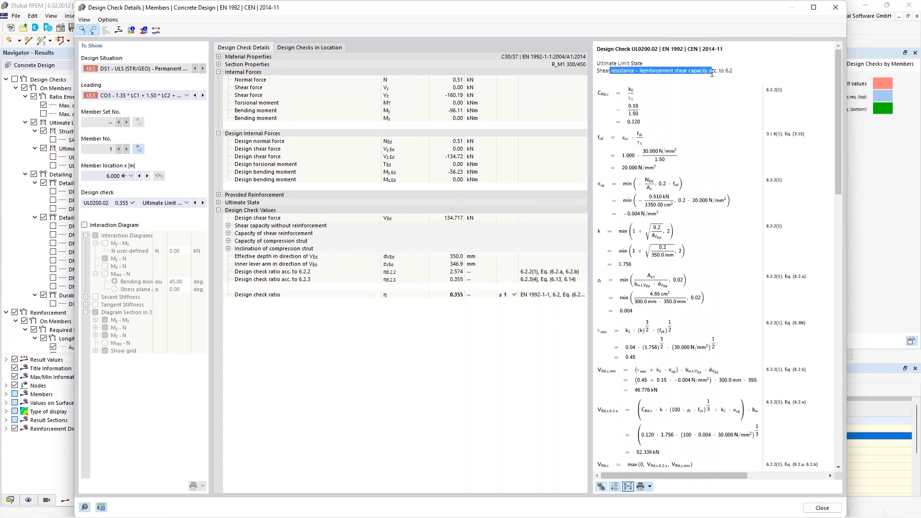
pyautogui.click(737, 78)
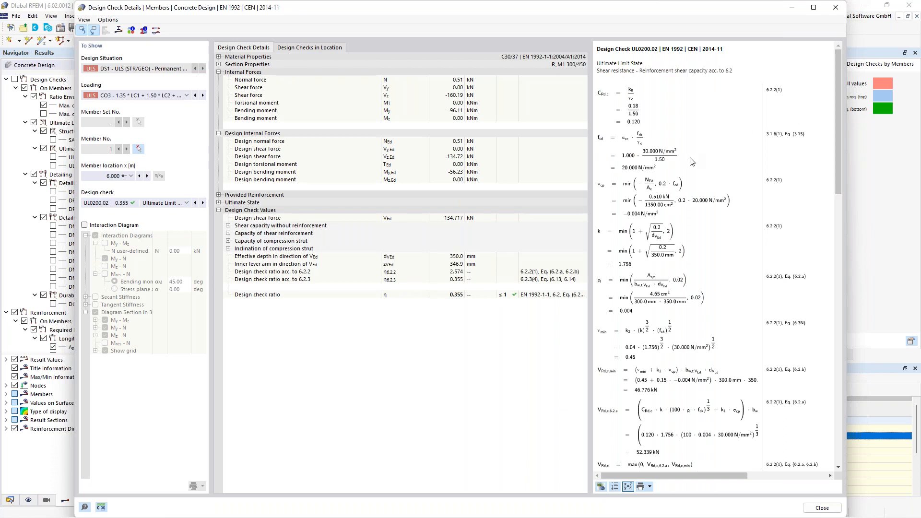
pyautogui.scroll(-2, 691, 162)
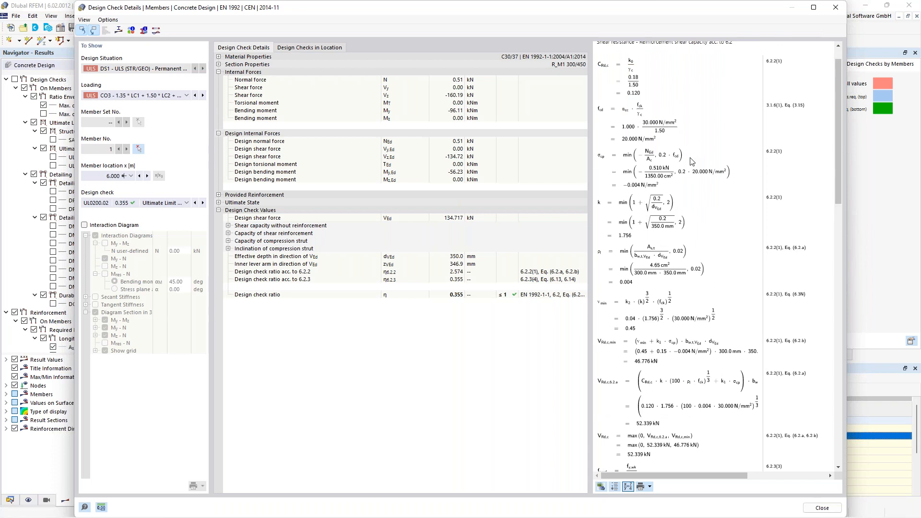
pyautogui.scroll(-7, 690, 158)
pyautogui.moveTo(836, 163); pyautogui.dragTo(836, 76)
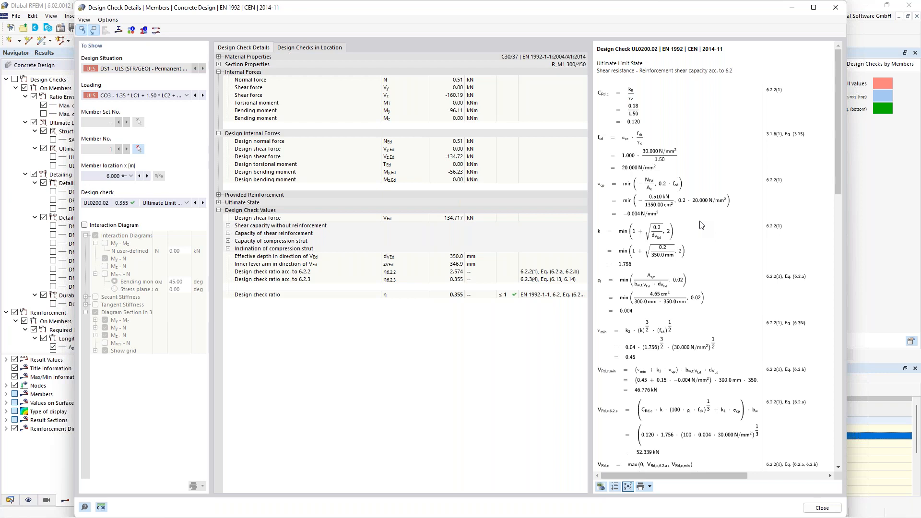
pyautogui.press('Escape')
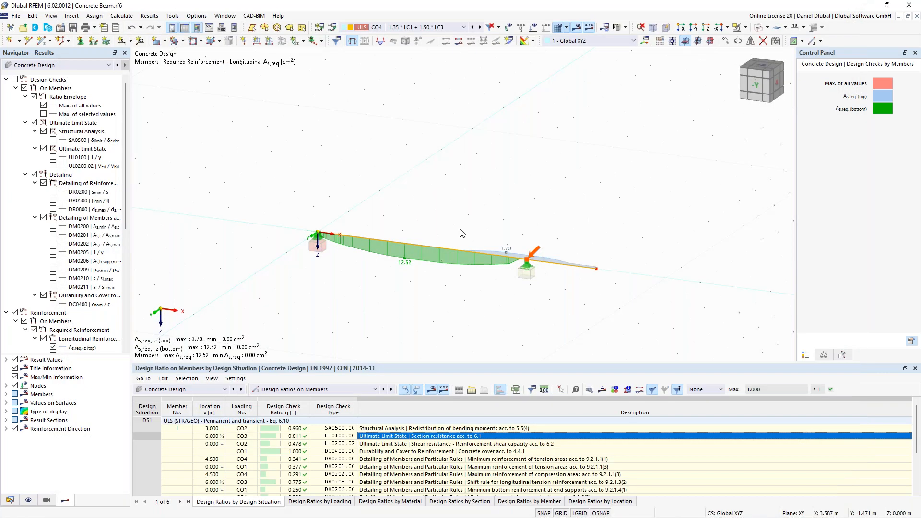
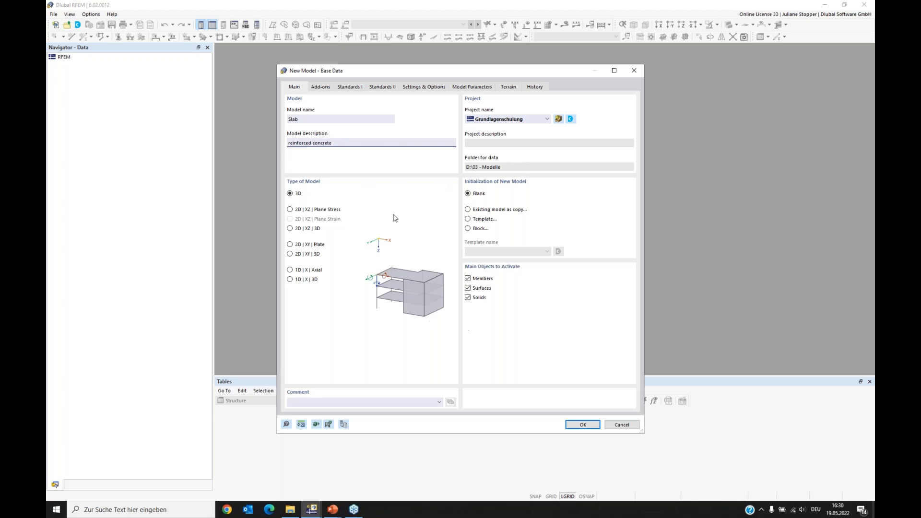
# Create the model Slab with the Concrete Design add-on and the EN 1992 CEN 2014-11 standard, overwriting the existing model
pyautogui.click(321, 87)
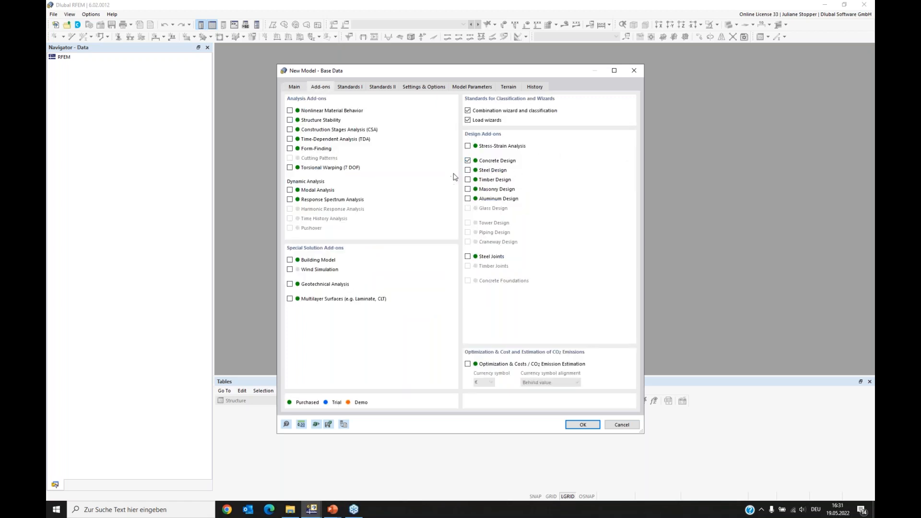
pyautogui.click(350, 87)
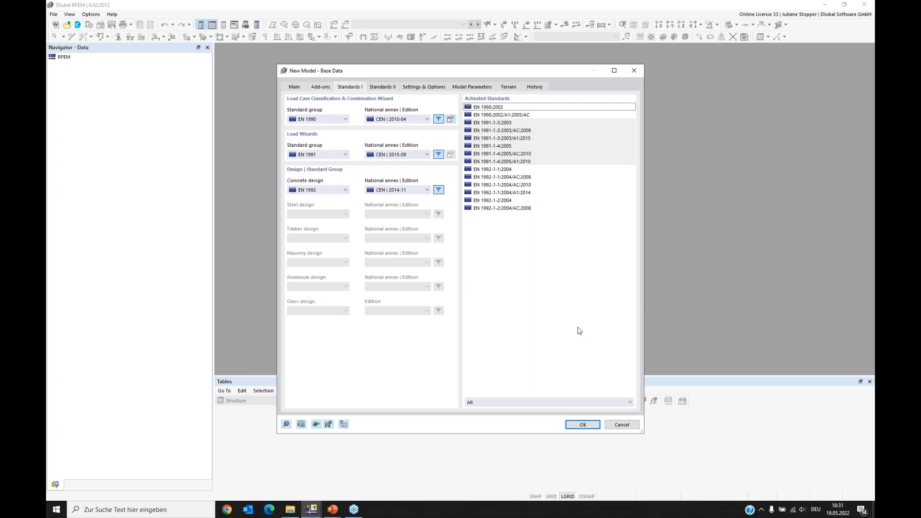
pyautogui.click(583, 425)
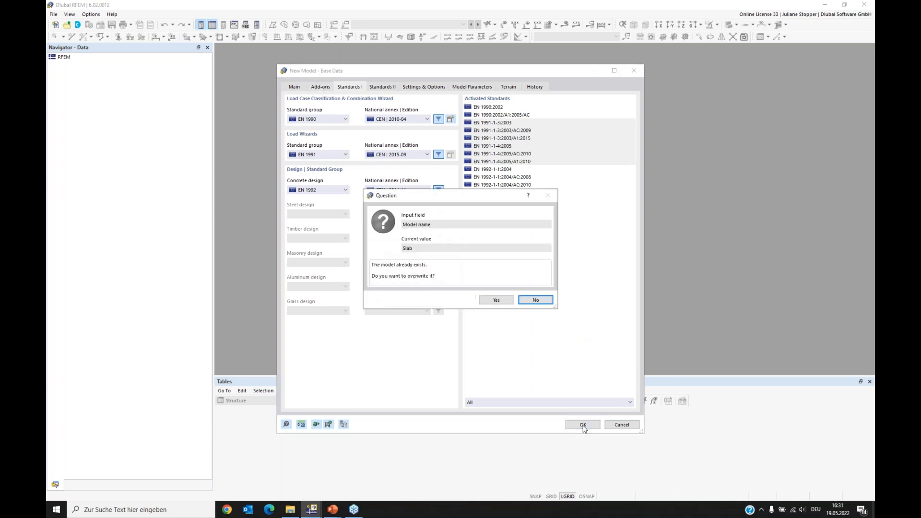
pyautogui.click(496, 301)
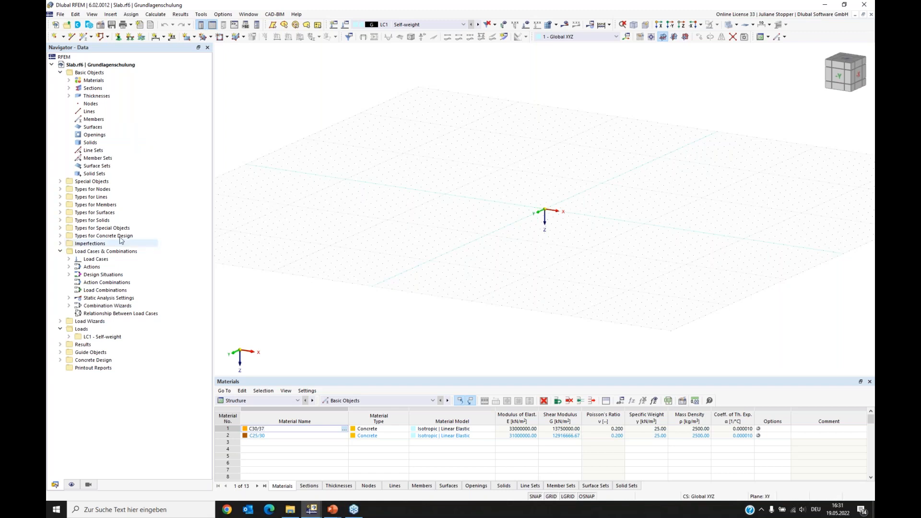
# Create a new background layer from the DXF file Ground-plan.dxf in the EN folder
pyautogui.click(60, 251)
pyautogui.click(60, 267)
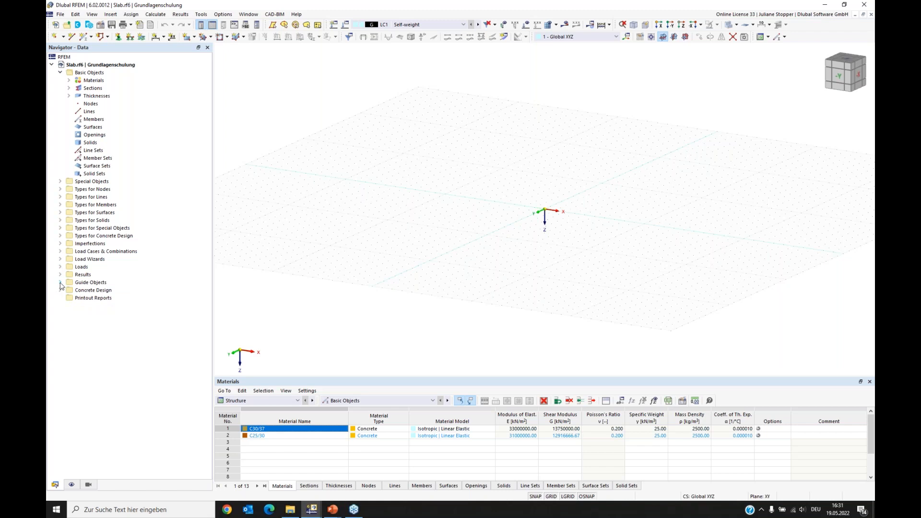
pyautogui.click(60, 282)
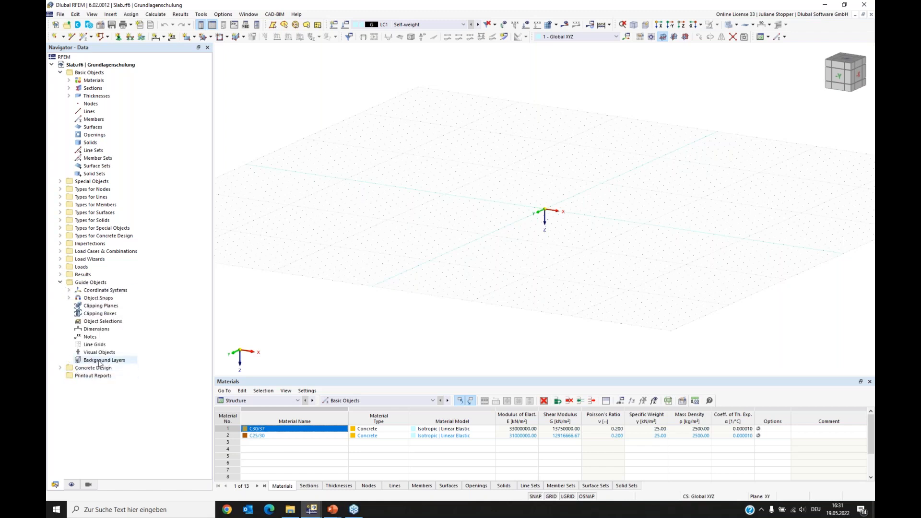
pyautogui.rightClick(99, 360)
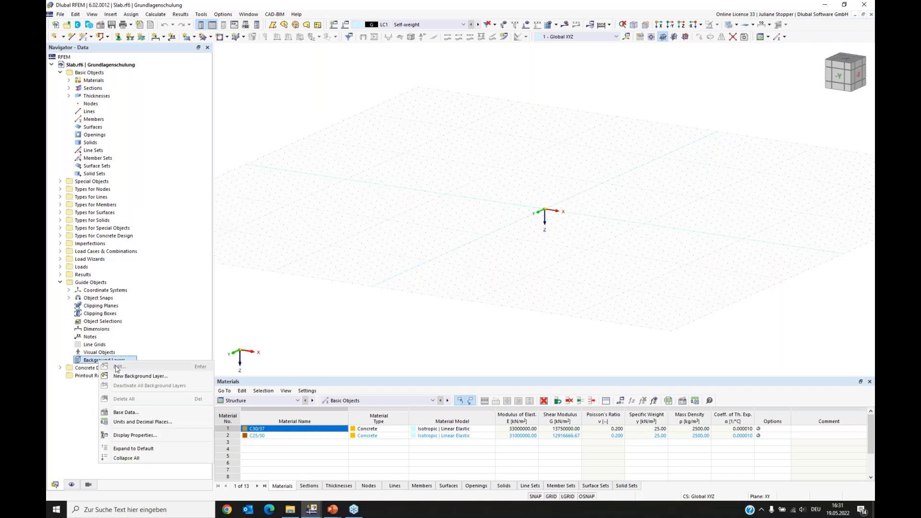
pyautogui.click(124, 377)
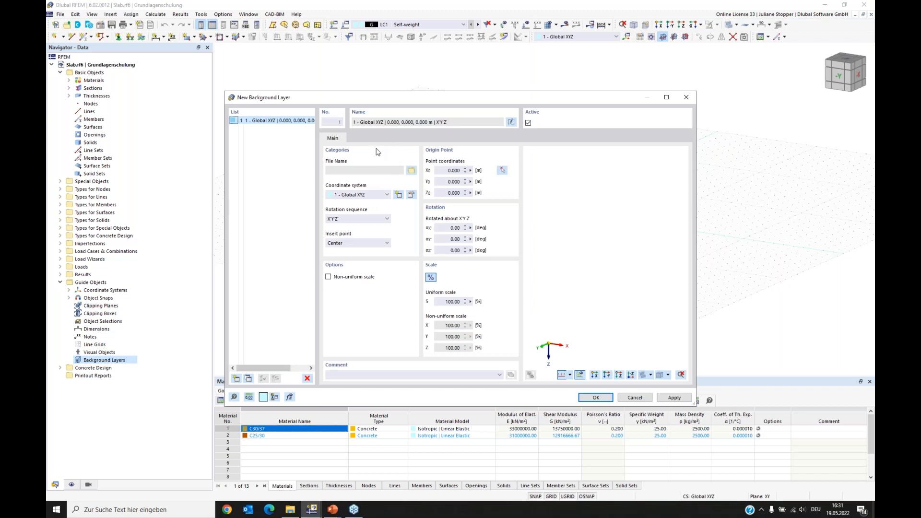
pyautogui.click(411, 170)
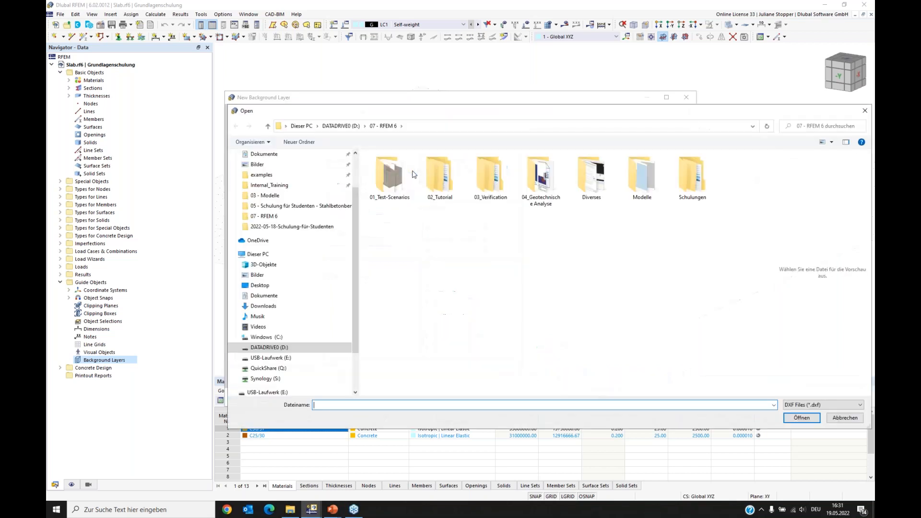
pyautogui.click(287, 208)
pyautogui.doubleClick(381, 179)
pyautogui.click(415, 168)
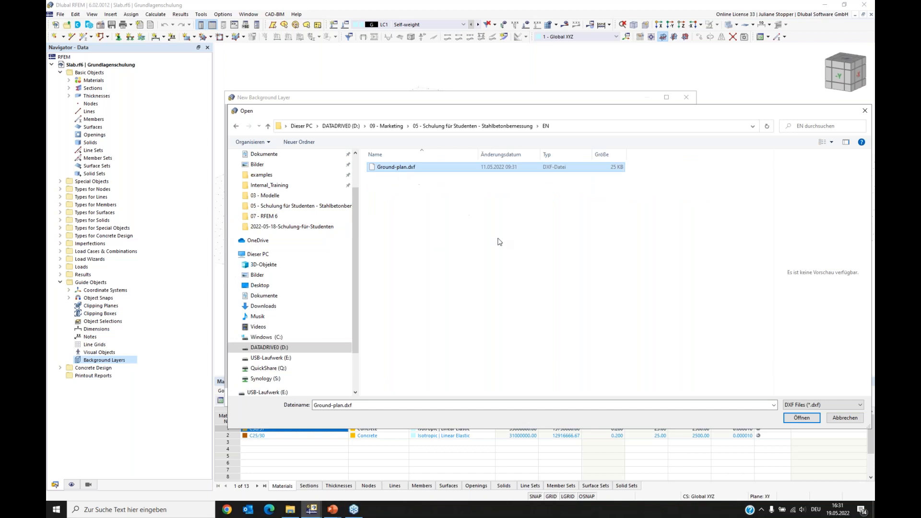
pyautogui.click(802, 418)
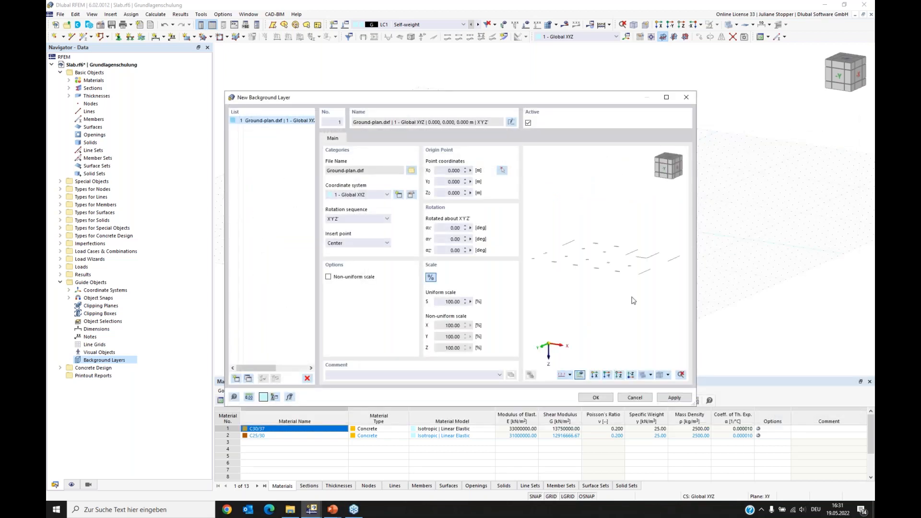
# Rotate the background layer 180° about the Y axis and add it to the model
pyautogui.click(619, 376)
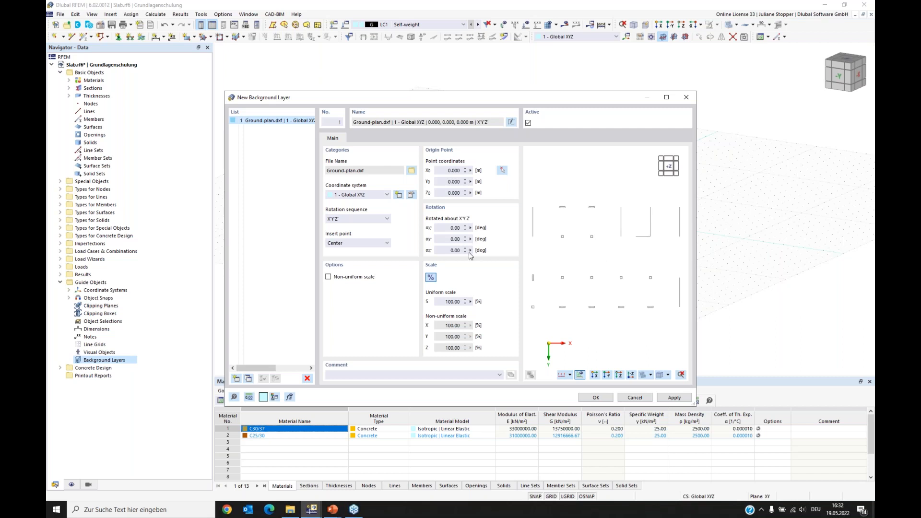
pyautogui.click(440, 238)
pyautogui.click(455, 250)
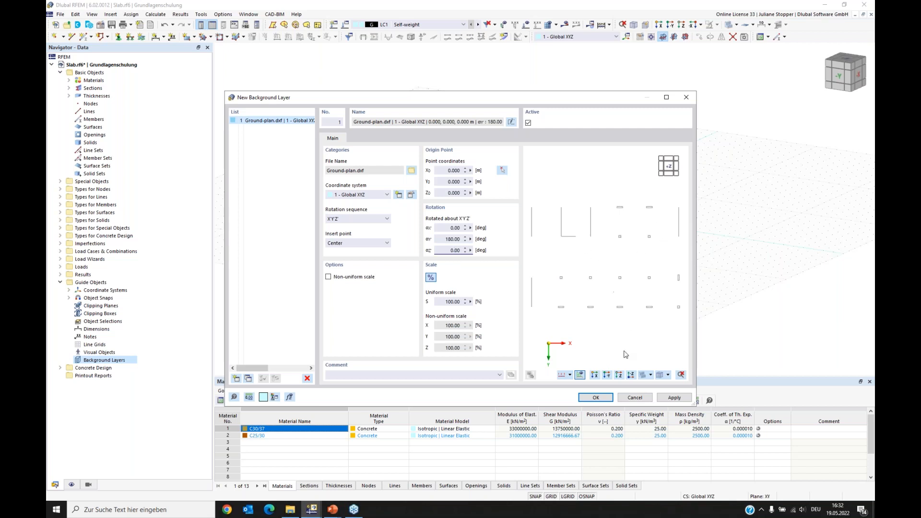
pyautogui.click(599, 399)
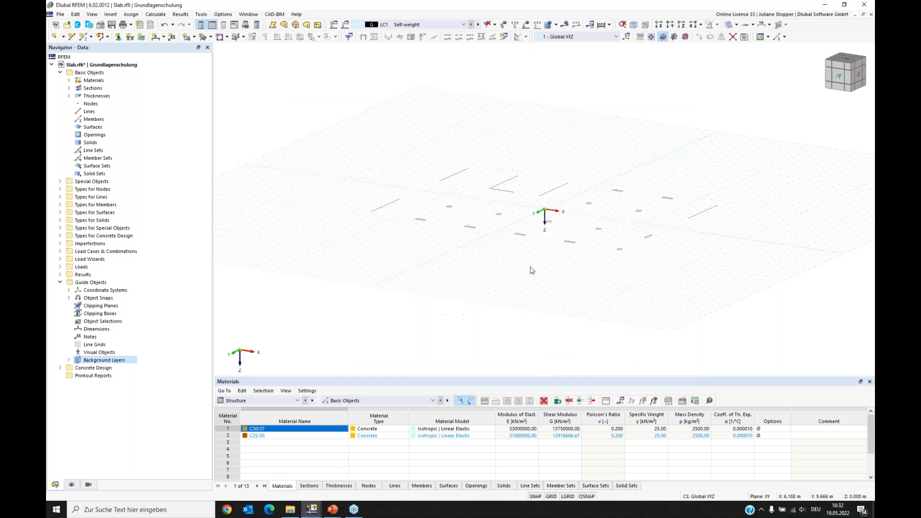
# In plan view, draw single lines along the ground plan's upper and left edges, both starting from their shared corner
pyautogui.click(682, 26)
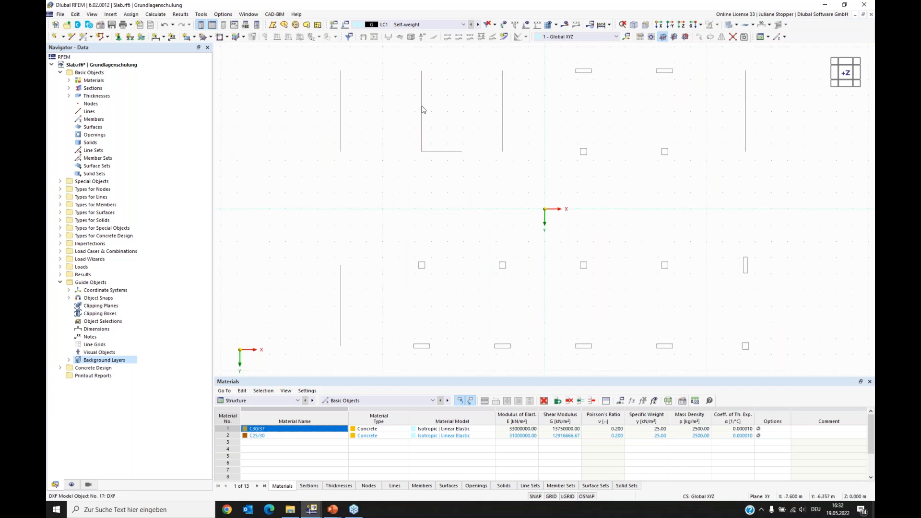
pyautogui.click(357, 133)
pyautogui.click(314, 123)
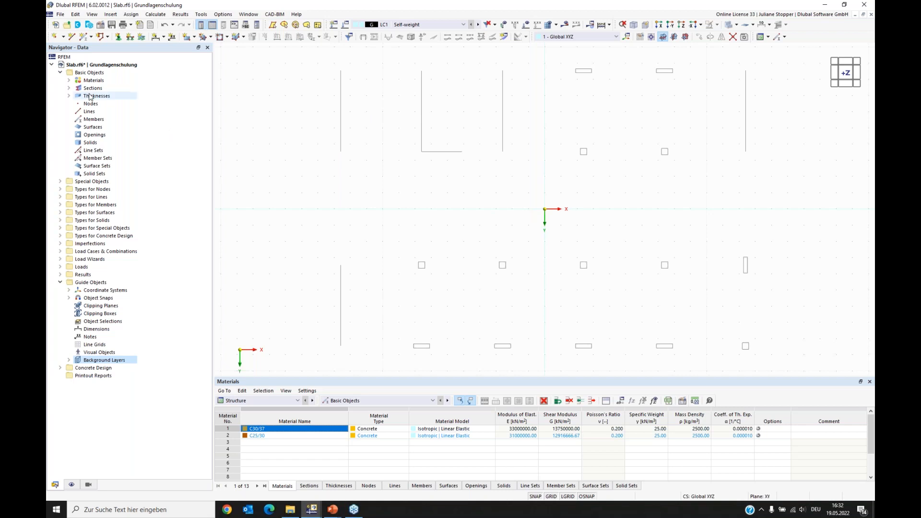
pyautogui.click(72, 37)
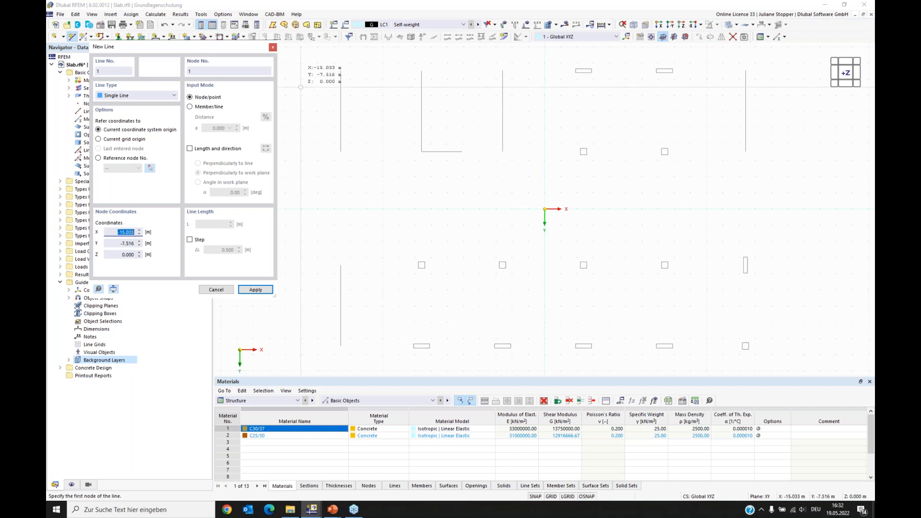
pyautogui.click(340, 71)
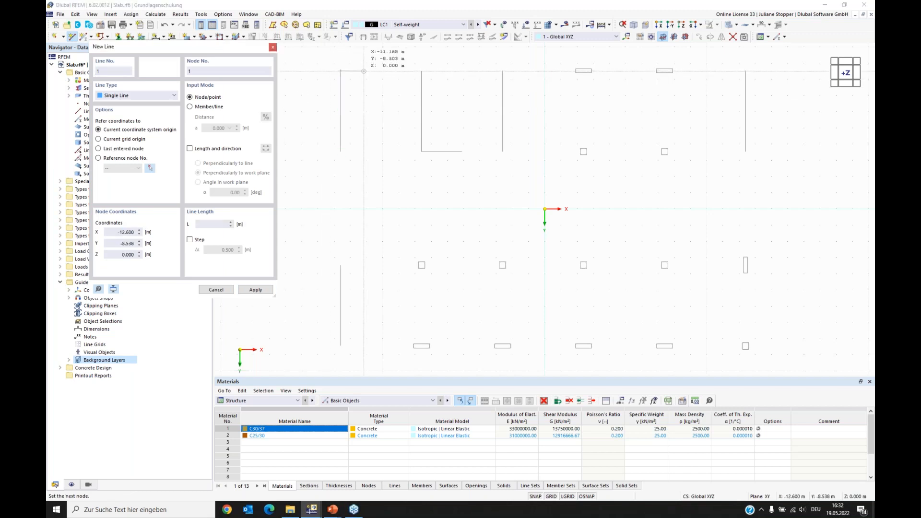
pyautogui.click(744, 70)
pyautogui.press('Escape')
pyautogui.click(341, 71)
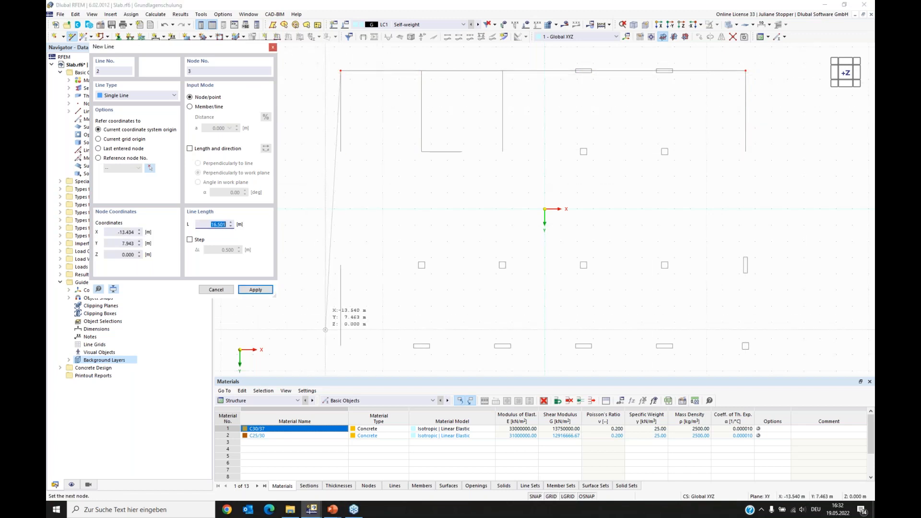
pyautogui.click(341, 345)
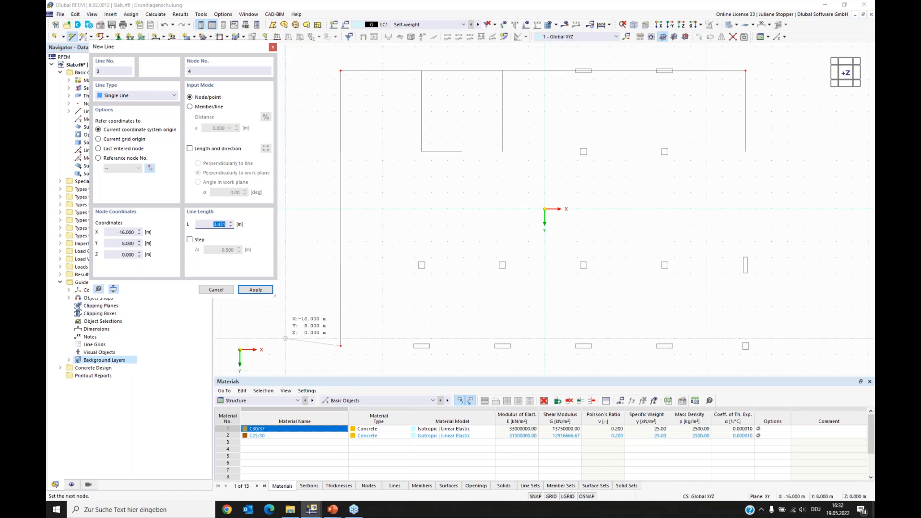
pyautogui.rightClick(289, 326)
pyautogui.rightClick(299, 310)
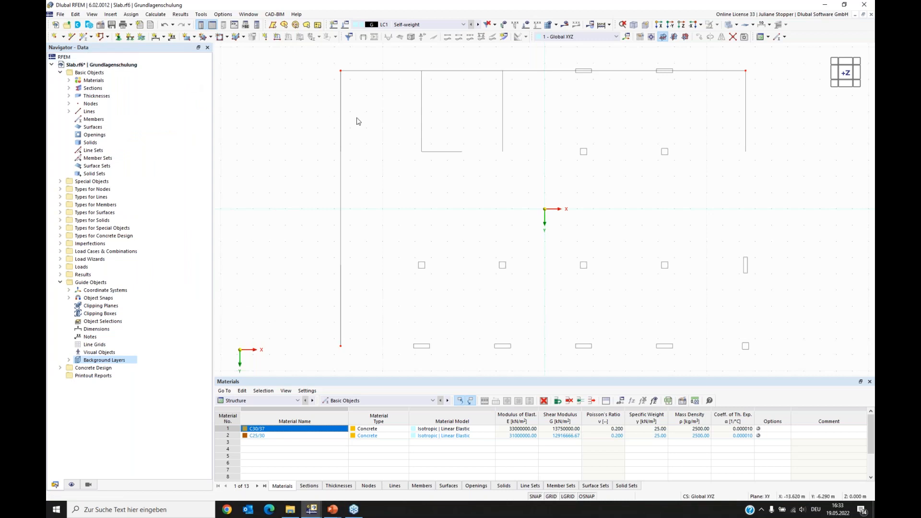
# Copy the upper edge line to the plan's lower edge and the left edge line to its right edge, closing the slab outline
pyautogui.click(552, 71)
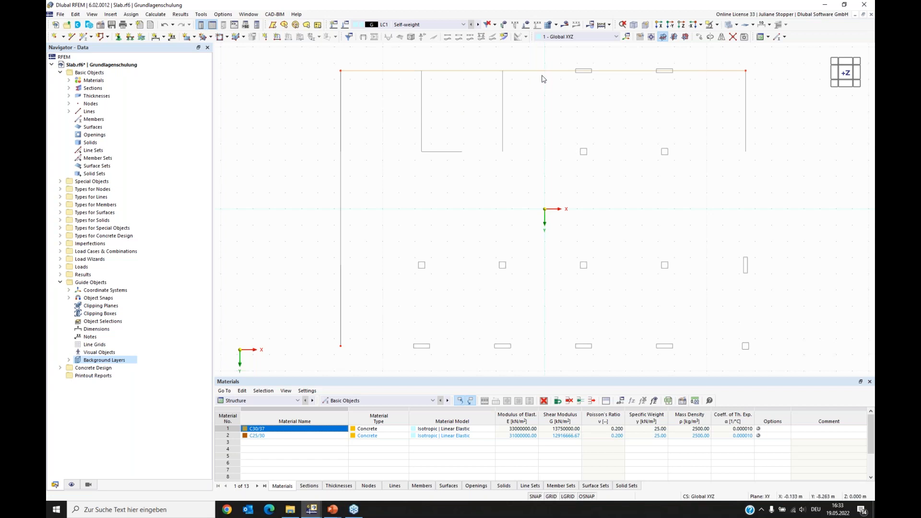
pyautogui.click(544, 76)
pyautogui.moveTo(543, 75); pyautogui.dragTo(344, 351)
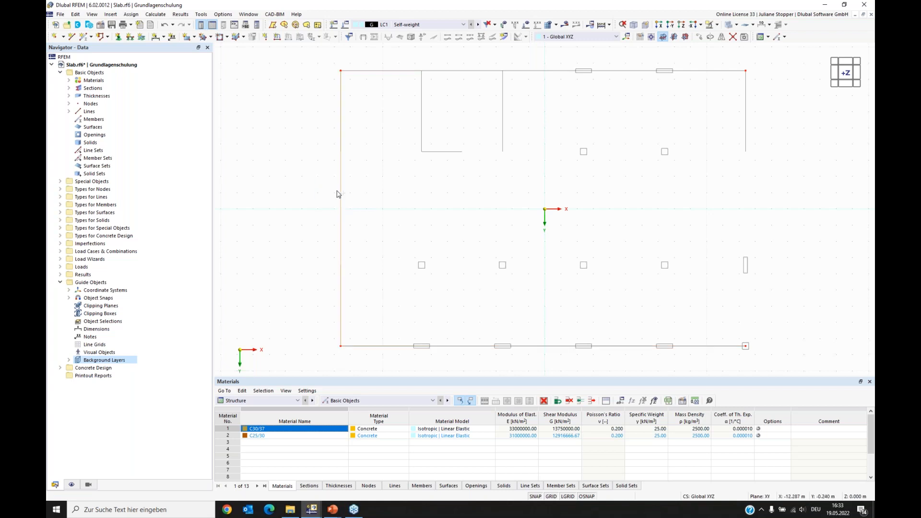
pyautogui.moveTo(343, 155); pyautogui.dragTo(746, 75)
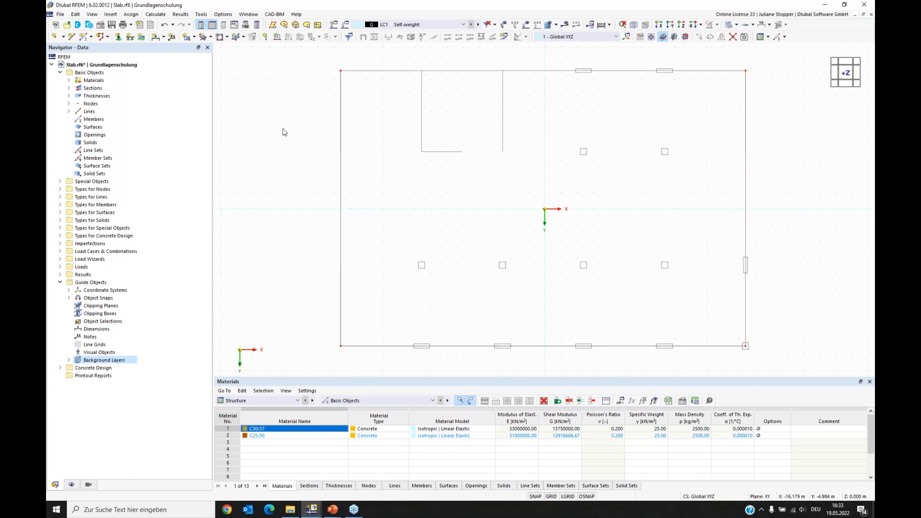
# Draw two connected lines tracing the L-shaped interior wall, starting on the slab's upper edge at X -7.600 m
pyautogui.click(71, 36)
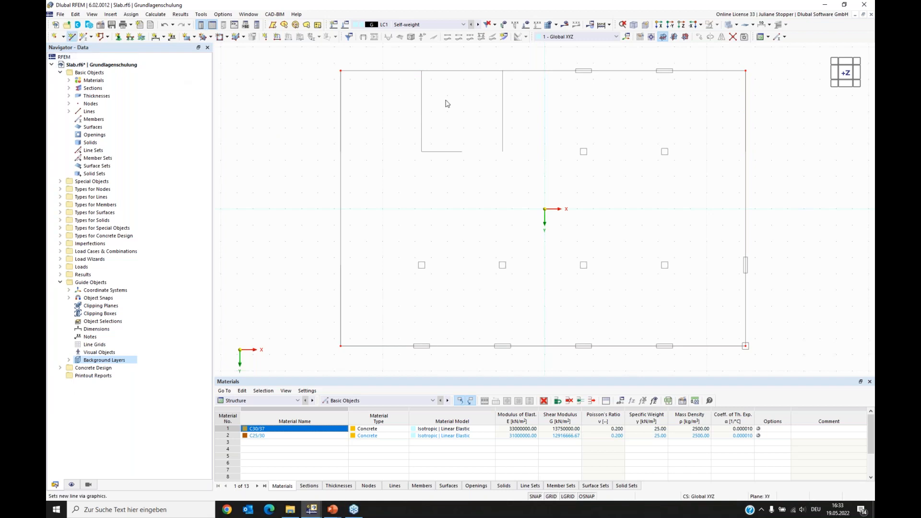
pyautogui.click(421, 71)
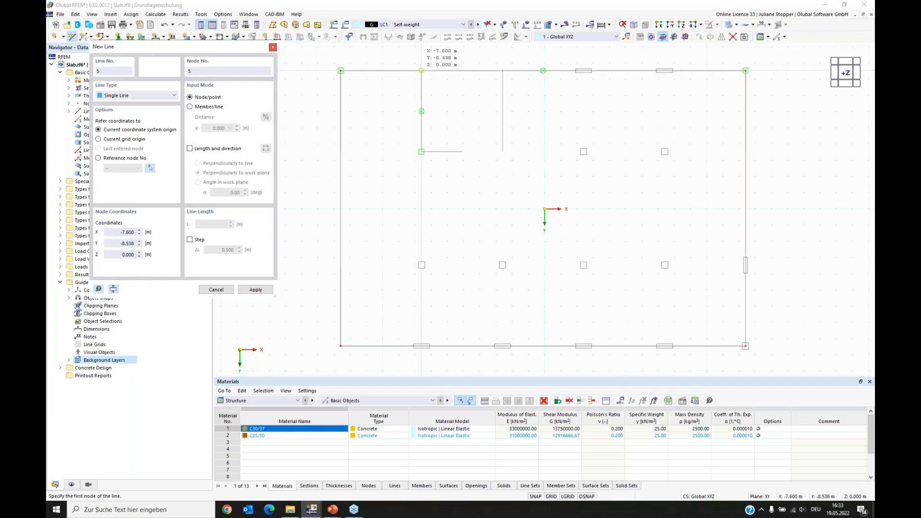
pyautogui.click(422, 152)
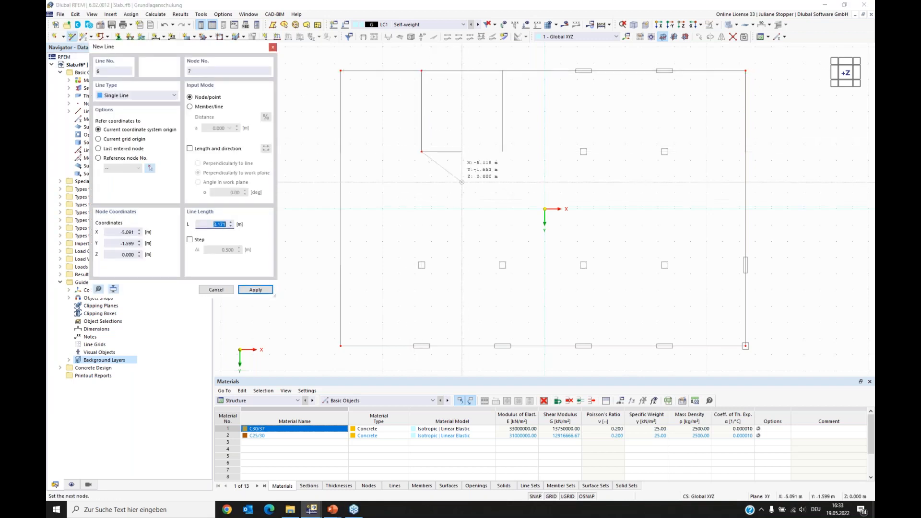
pyautogui.click(461, 151)
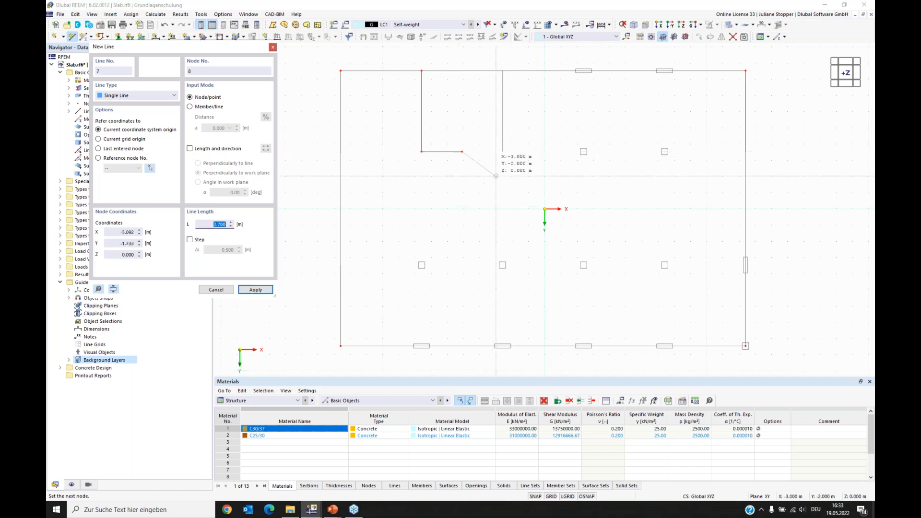
# Draw two more lines along the remaining interior wall, ending at the slab's upper edge, and finish the line command
pyautogui.click(502, 151)
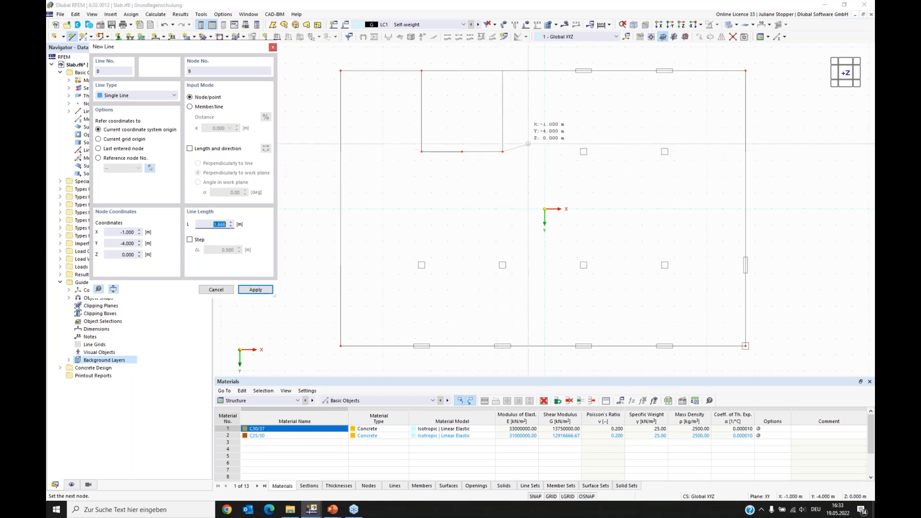
pyautogui.click(502, 70)
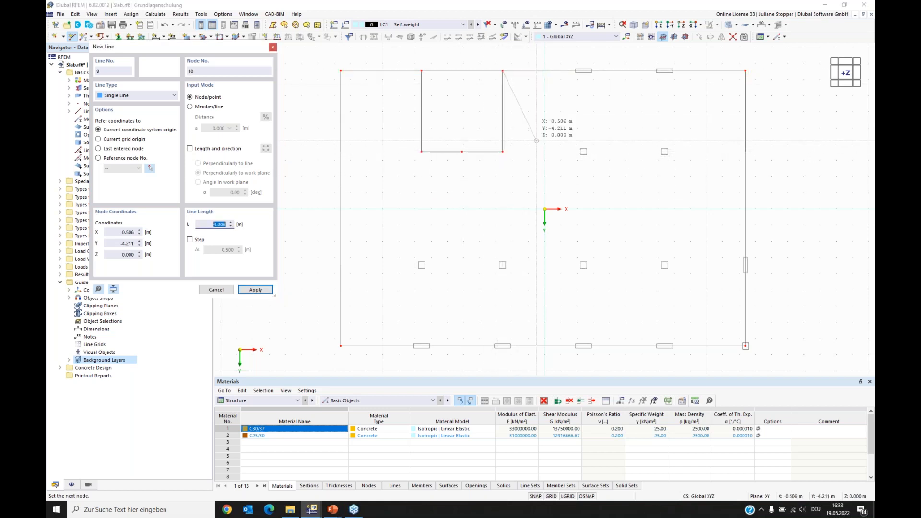
pyautogui.click(272, 47)
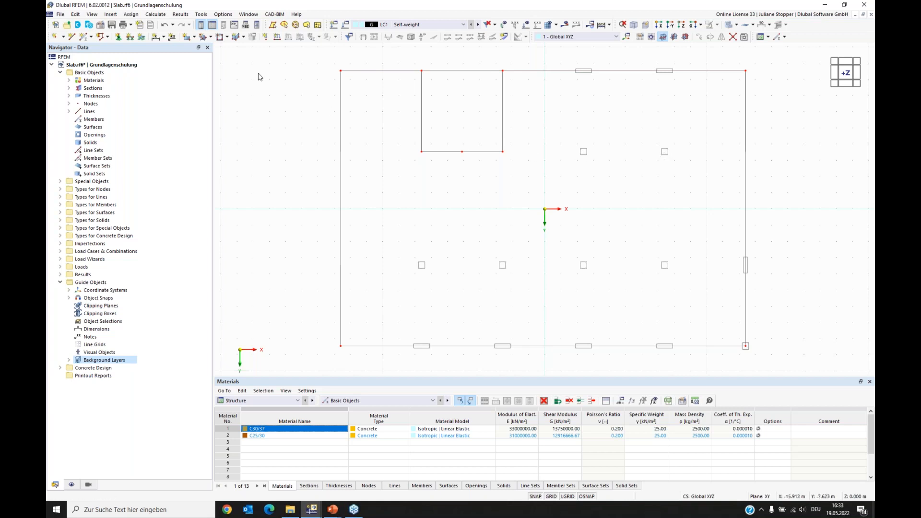
# Place a node on the slab's upper edge at the left end of each of the two rectangular column outlines
pyautogui.click(56, 36)
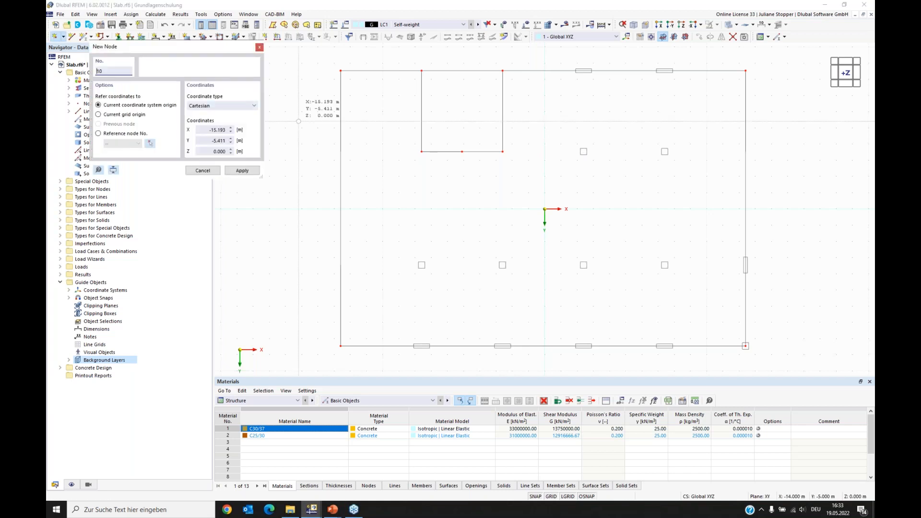
pyautogui.scroll(3, 574, 90)
pyautogui.moveTo(629, 75); pyautogui.dragTo(568, 179, button='middle')
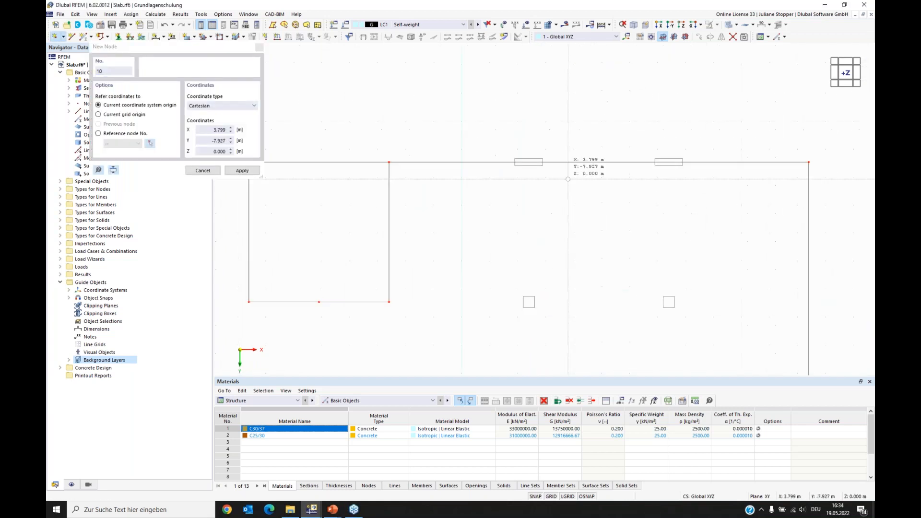
pyautogui.scroll(2, 546, 152)
pyautogui.scroll(2, 497, 152)
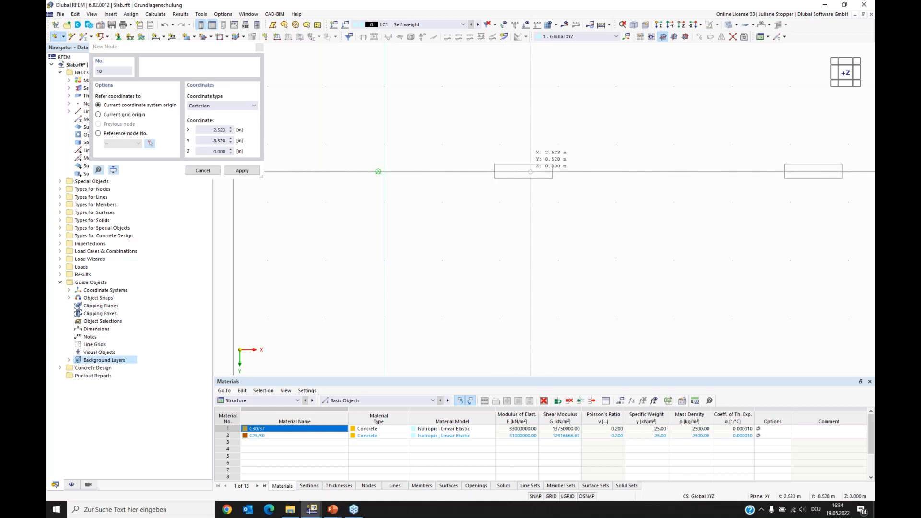
pyautogui.click(494, 171)
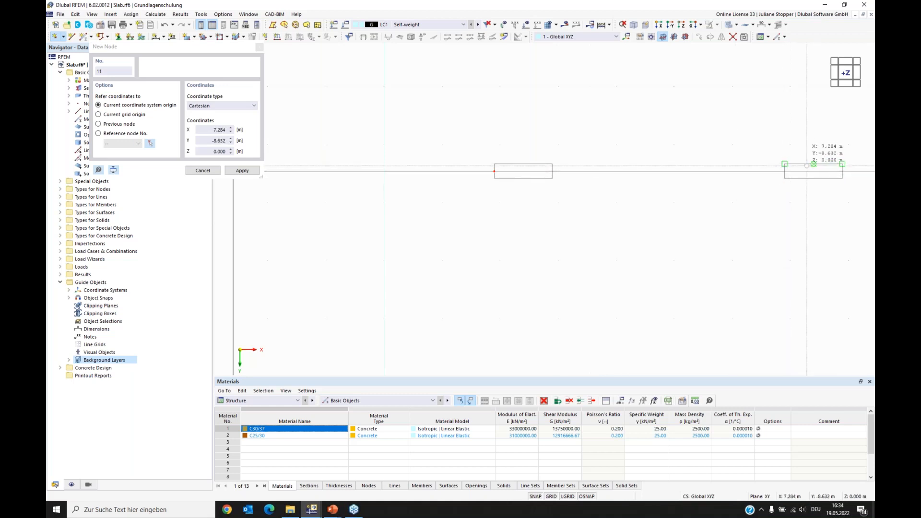
pyautogui.click(784, 172)
pyautogui.press('Escape')
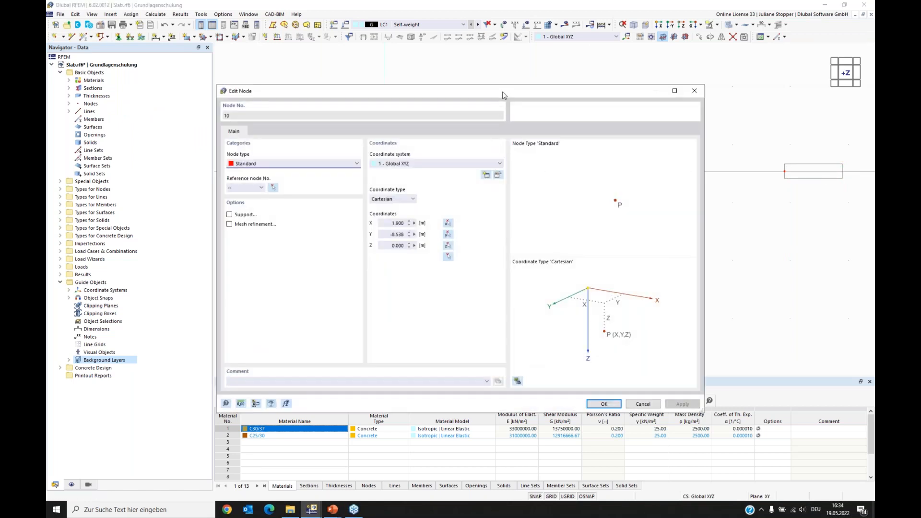
# Centre the two new nodes in their column outlines by setting their X coordinates to 2.4 m and 7.4 m
pyautogui.moveTo(506, 102); pyautogui.dragTo(553, 195)
pyautogui.moveTo(441, 320); pyautogui.dragTo(466, 322)
pyautogui.write('2,4')
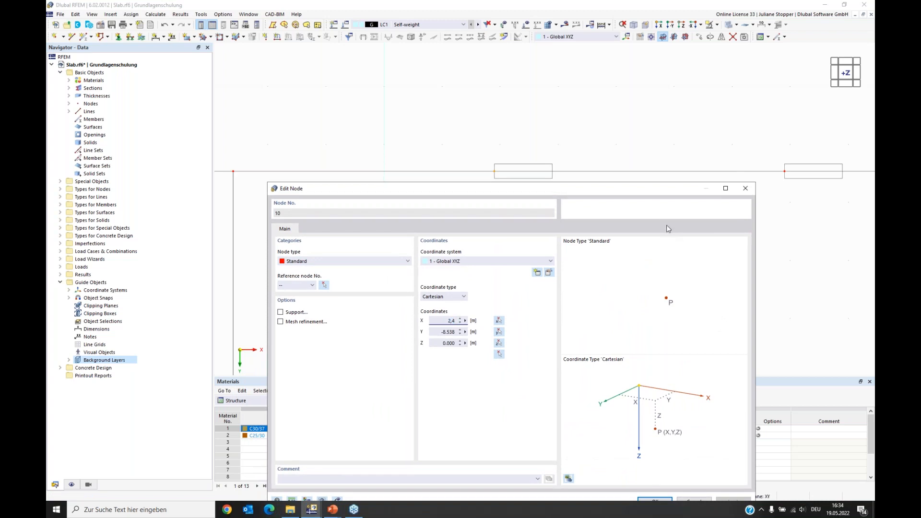
pyautogui.press('Return')
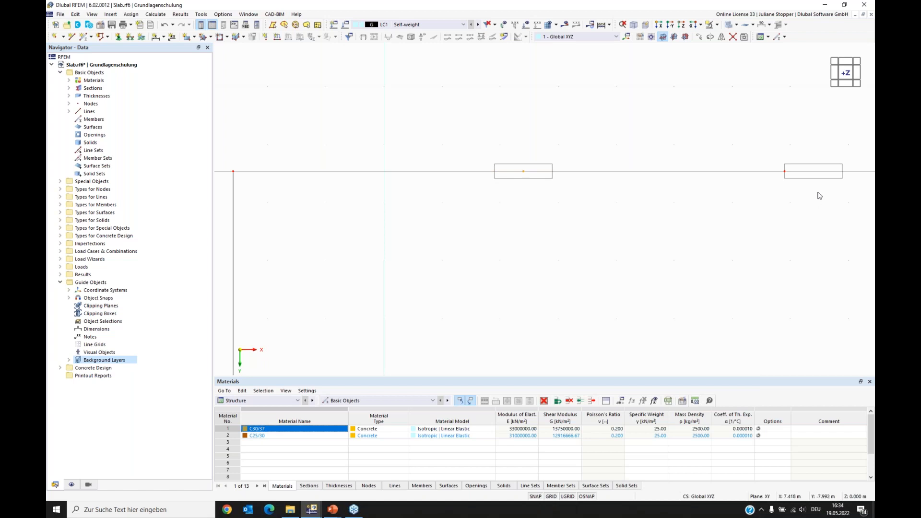
pyautogui.doubleClick(785, 173)
pyautogui.doubleClick(436, 320)
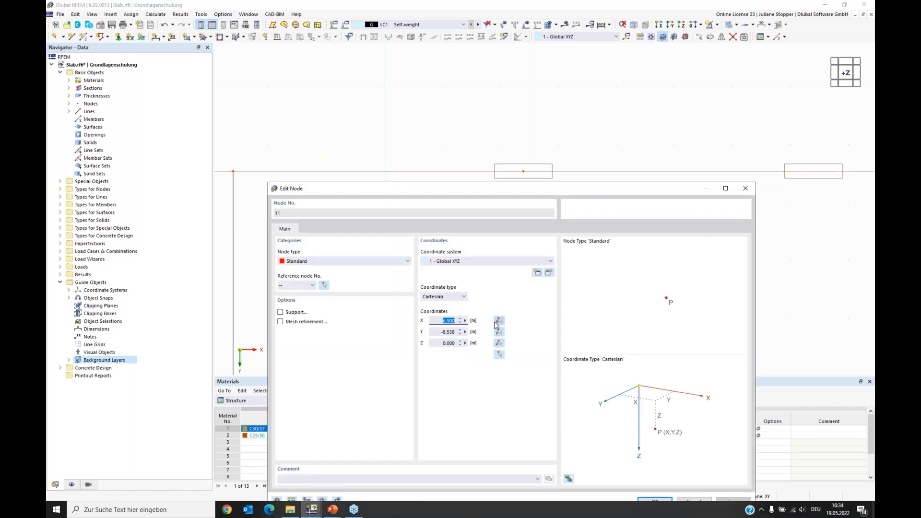
pyautogui.write('7,4')
pyautogui.press('Return')
# Select the six corner, wall and column nodes on the slab's upper edge and copy them to the upper interior column row
pyautogui.scroll(-4, 513, 156)
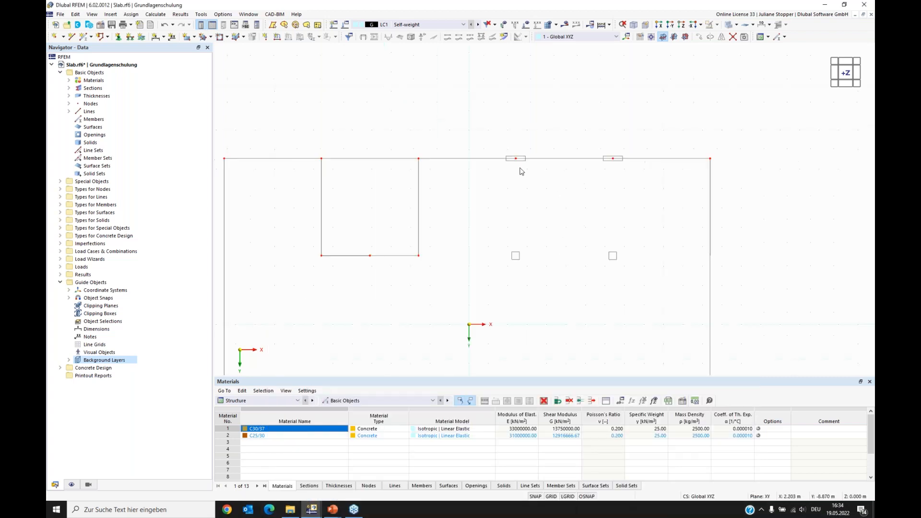
pyautogui.moveTo(342, 273); pyautogui.dragTo(370, 237, button='middle')
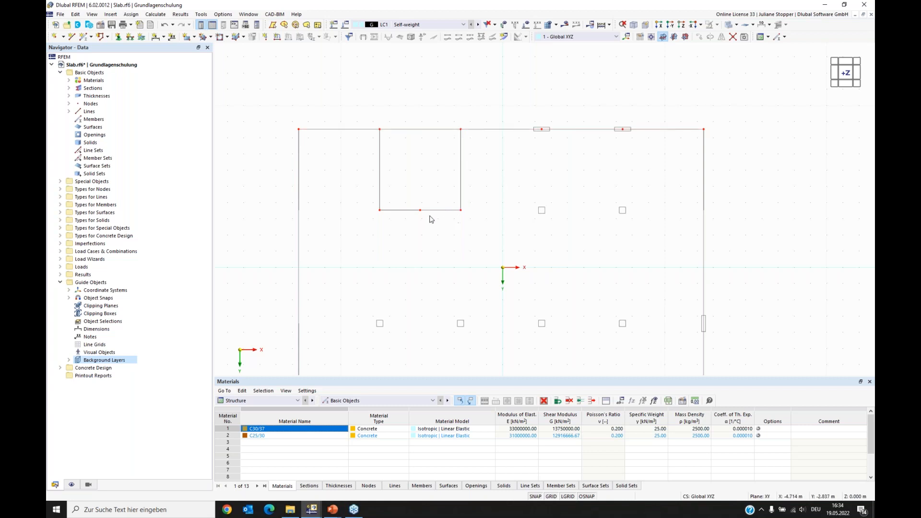
pyautogui.moveTo(409, 301); pyautogui.dragTo(419, 213, button='middle')
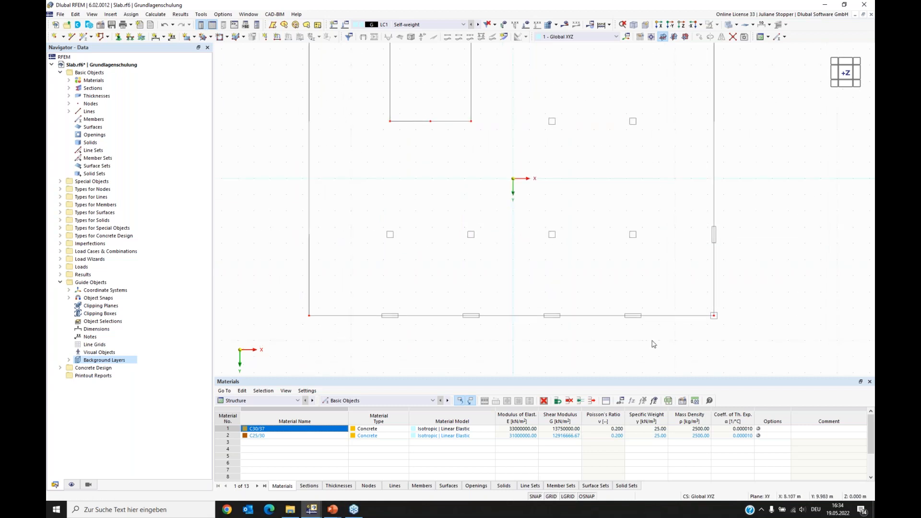
pyautogui.moveTo(512, 160); pyautogui.dragTo(506, 272, button='middle')
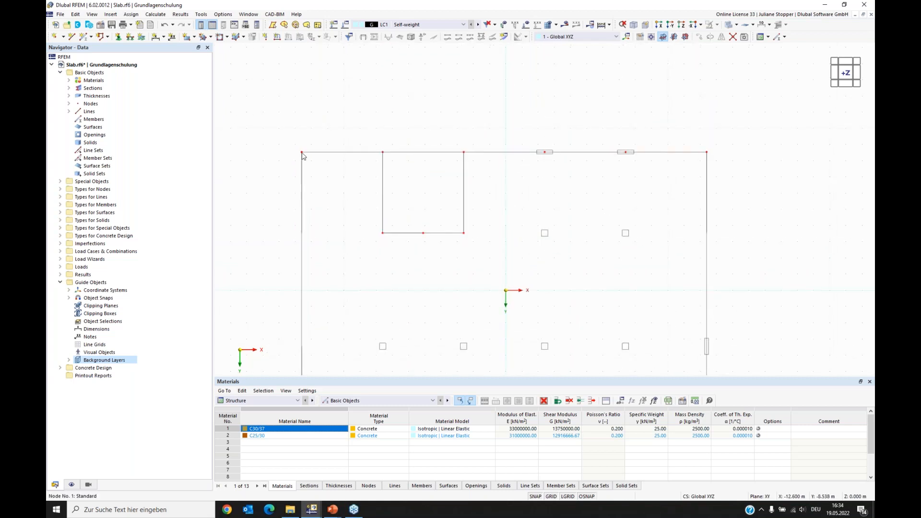
pyautogui.moveTo(287, 140); pyautogui.dragTo(304, 158)
pyautogui.moveTo(369, 144); pyautogui.dragTo(398, 161)
pyautogui.moveTo(455, 143); pyautogui.dragTo(478, 159)
pyautogui.moveTo(539, 143); pyautogui.dragTo(553, 161)
pyautogui.moveTo(620, 143); pyautogui.dragTo(634, 162)
pyautogui.moveTo(704, 144); pyautogui.dragTo(714, 158)
pyautogui.keyDown('ctrl'); pyautogui.moveTo(302, 155); pyautogui.dragTo(303, 234); pyautogui.keyUp('ctrl')
# Copy the selected row of nodes 7 m in Y to the lower interior column row, picking the displacement in the plan
pyautogui.scroll(-2, 479, 243)
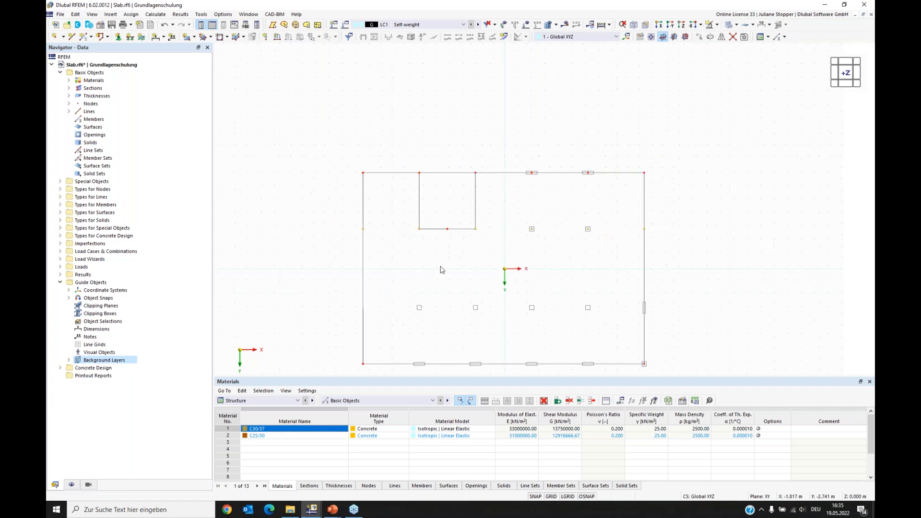
pyautogui.moveTo(487, 267); pyautogui.dragTo(483, 209, button='middle')
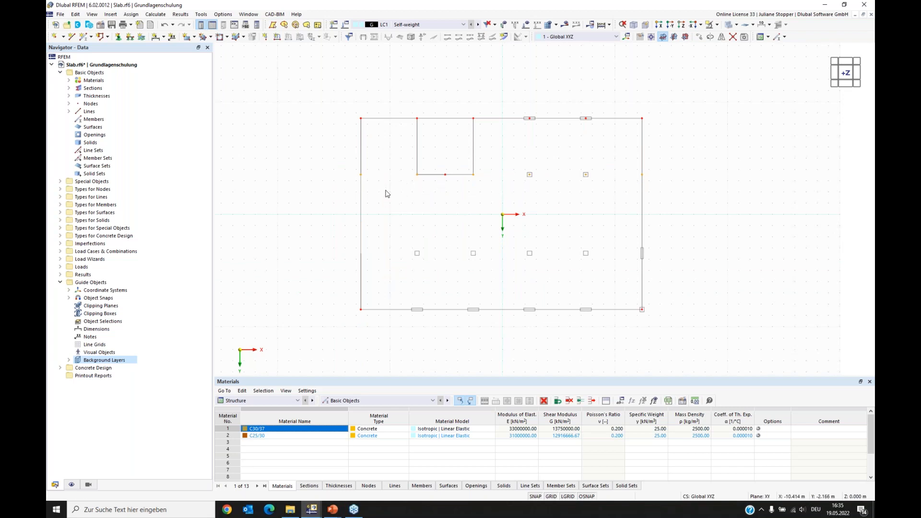
pyautogui.rightClick(362, 175)
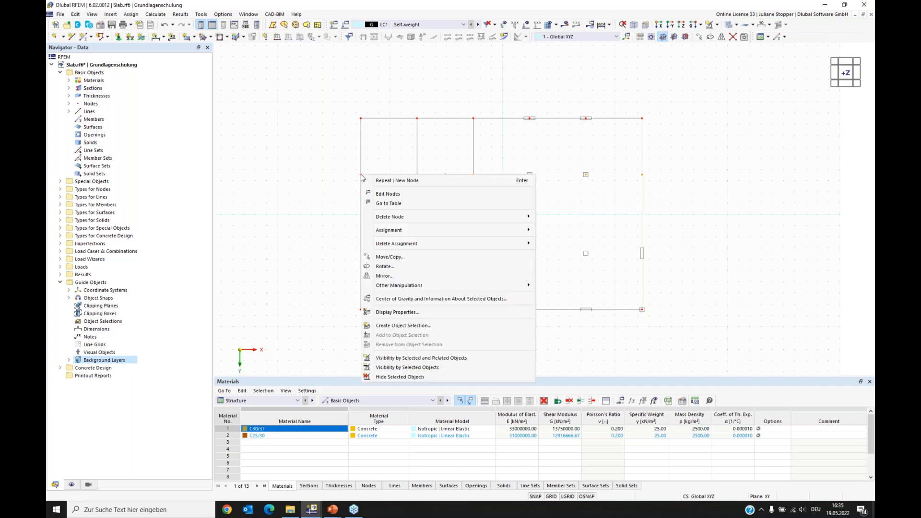
pyautogui.click(391, 258)
pyautogui.moveTo(460, 142); pyautogui.dragTo(639, 224)
pyautogui.click(512, 261)
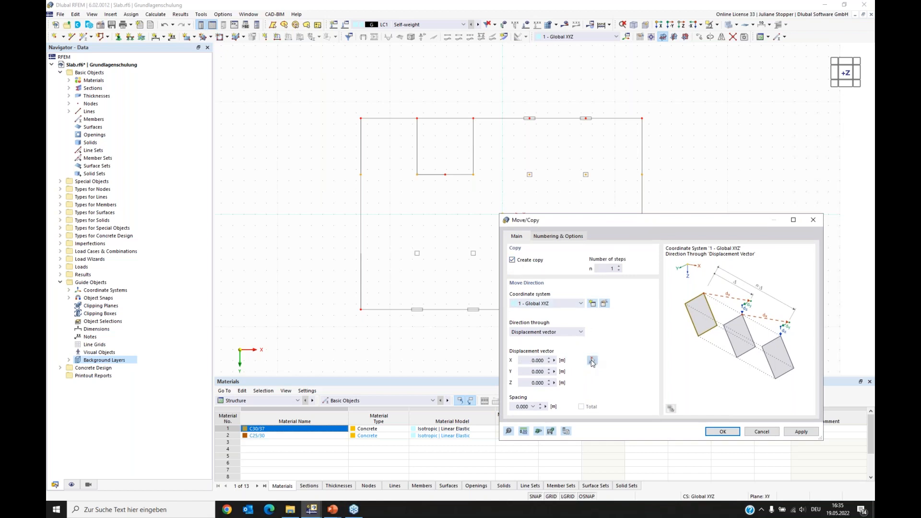
pyautogui.click(592, 360)
pyautogui.click(361, 175)
pyautogui.click(360, 252)
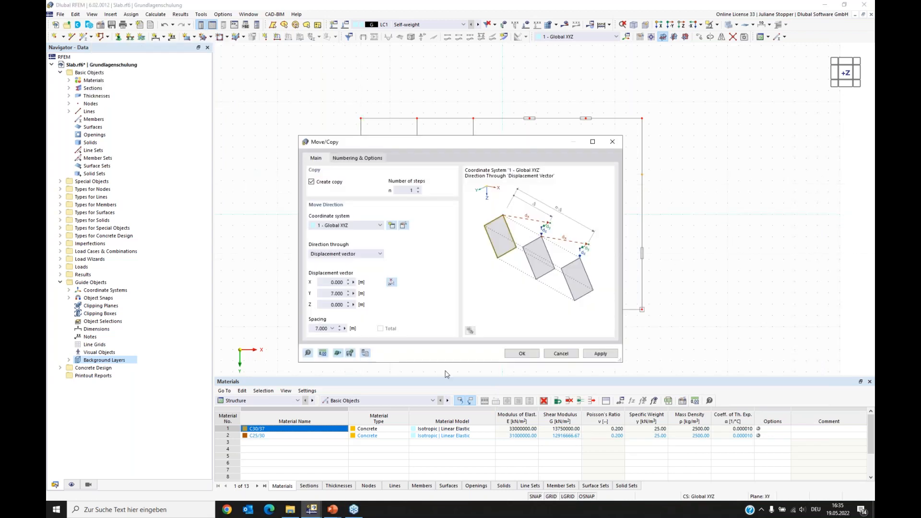
pyautogui.moveTo(527, 146); pyautogui.dragTo(299, 133)
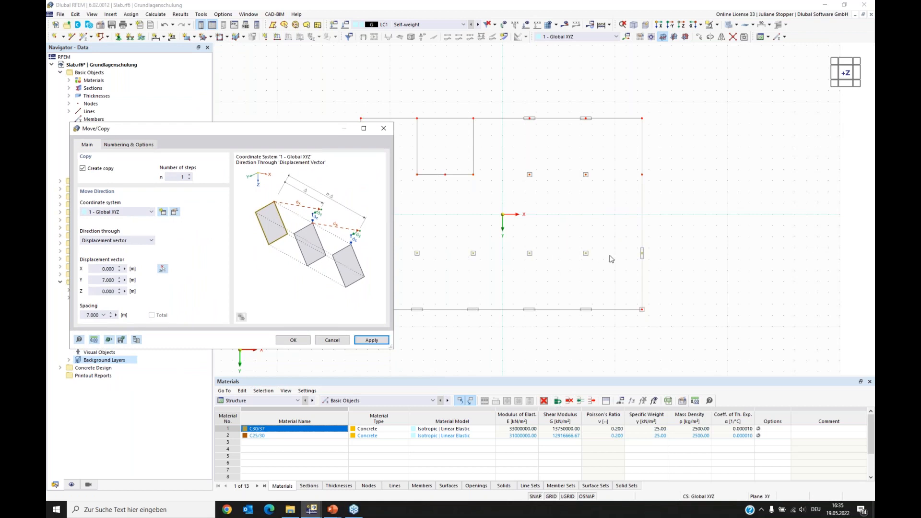
# Copy the lower interior node row 5 m in Y to the slab's lower edge, picking the displacement along the left edge
pyautogui.click(163, 270)
pyautogui.click(361, 253)
pyautogui.click(361, 310)
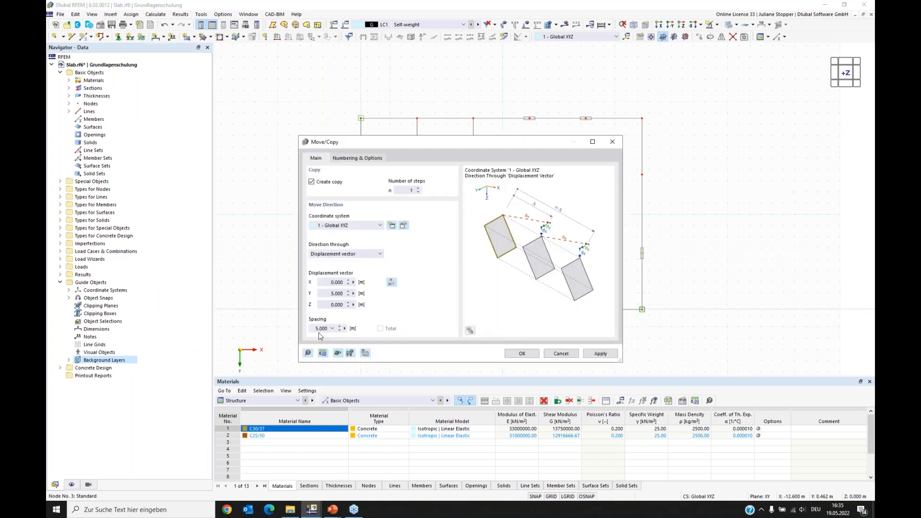
pyautogui.click(521, 353)
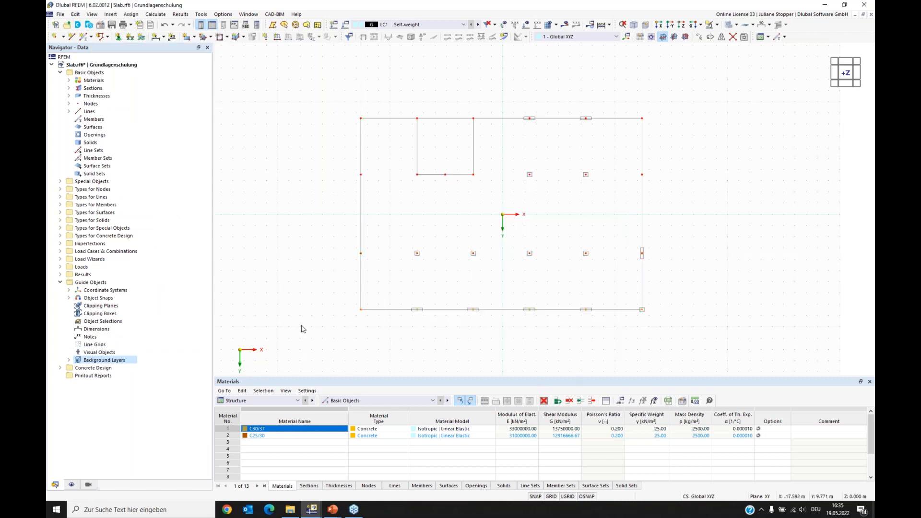
# Select the complete slab layout and connect its lines with the nodes lying on them
pyautogui.moveTo(503, 354); pyautogui.dragTo(515, 329, button='middle')
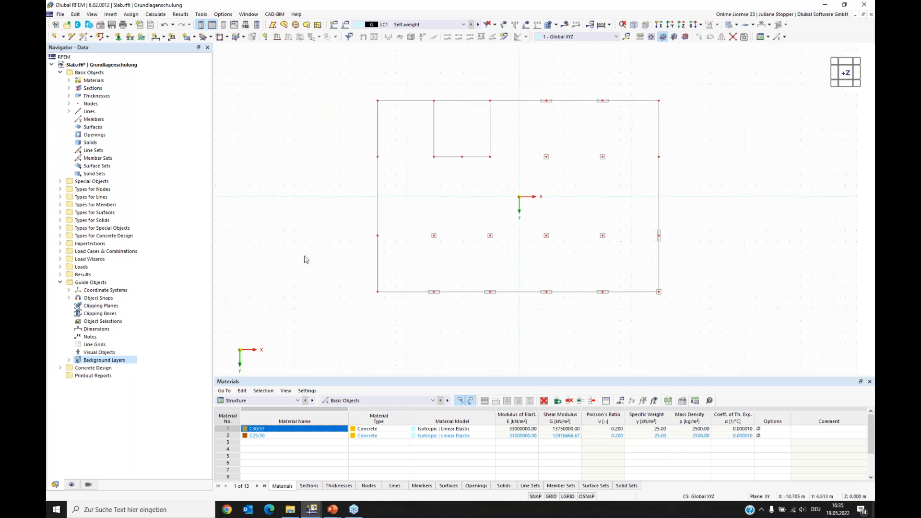
pyautogui.moveTo(699, 175); pyautogui.dragTo(706, 177, button='middle')
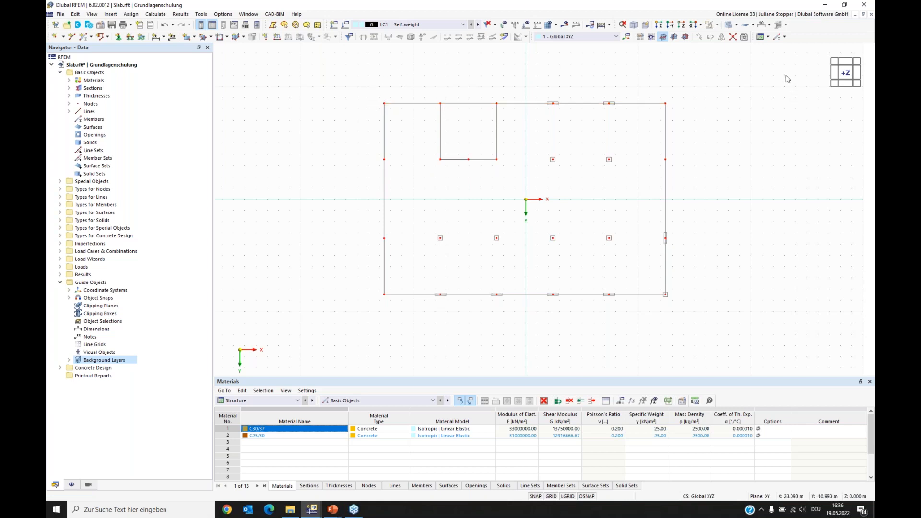
pyautogui.moveTo(755, 95); pyautogui.dragTo(348, 329)
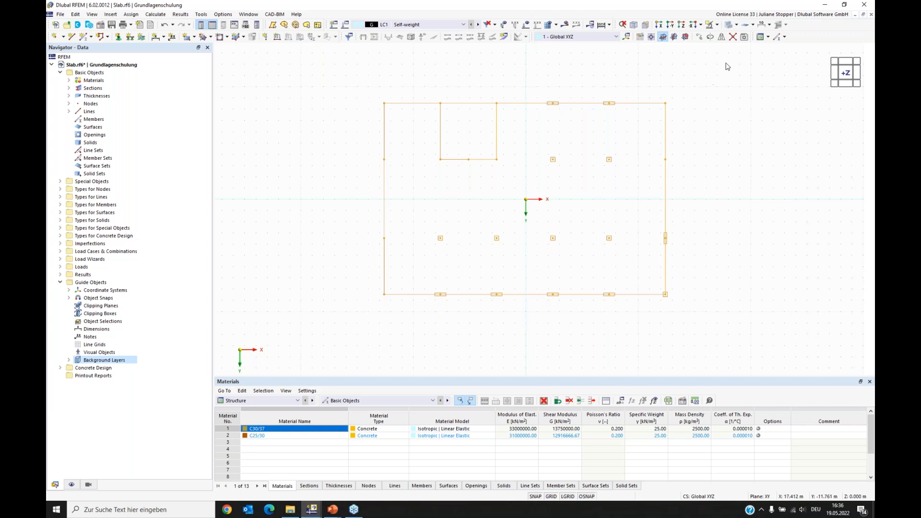
pyautogui.click(733, 37)
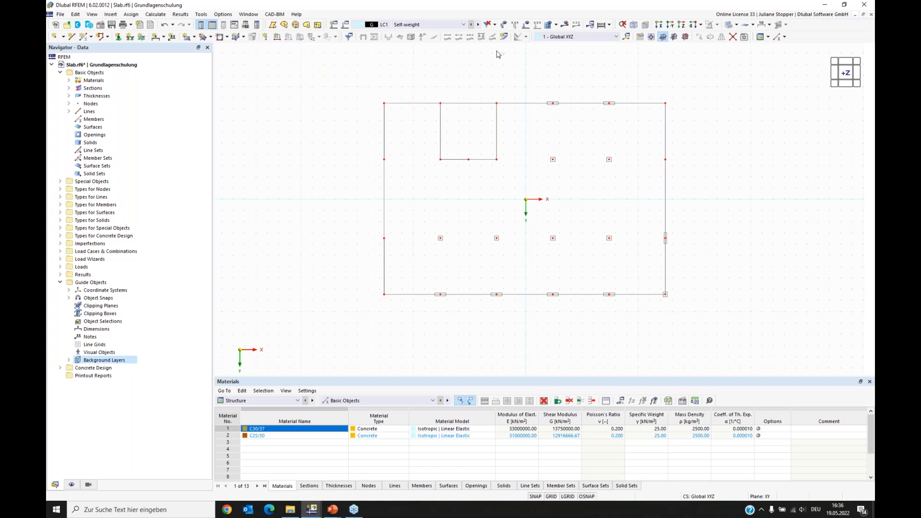
# Add a new material, reinforcing steel B500S(A), from the library's European Union EN 1992-1-1 series
pyautogui.scroll(1, 686, 201)
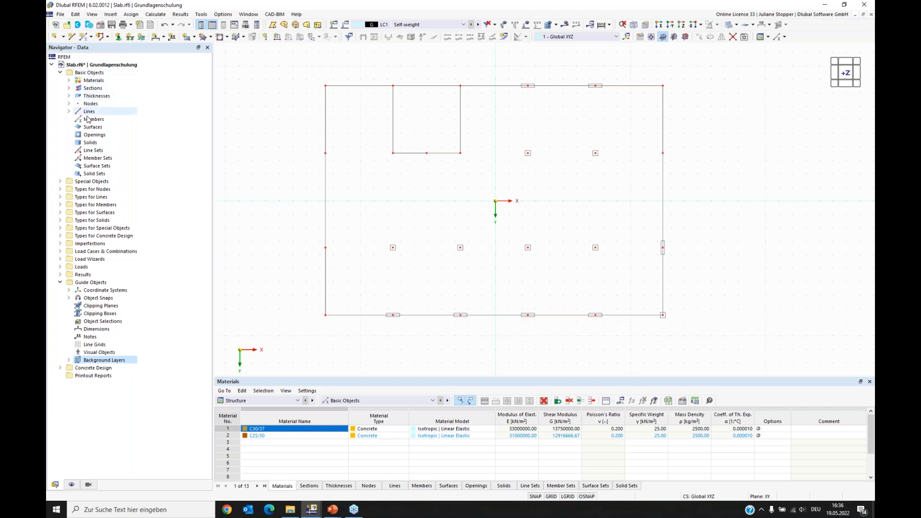
pyautogui.click(88, 81)
pyautogui.rightClick(89, 82)
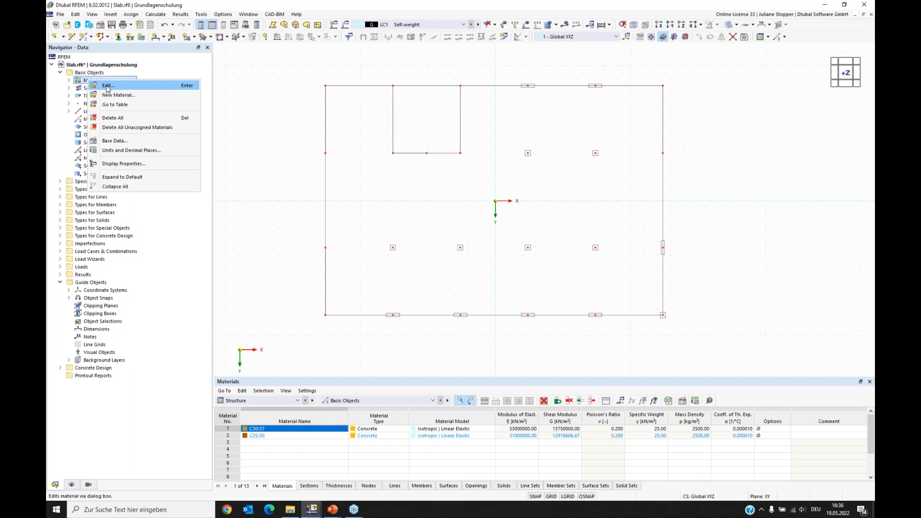
pyautogui.click(106, 87)
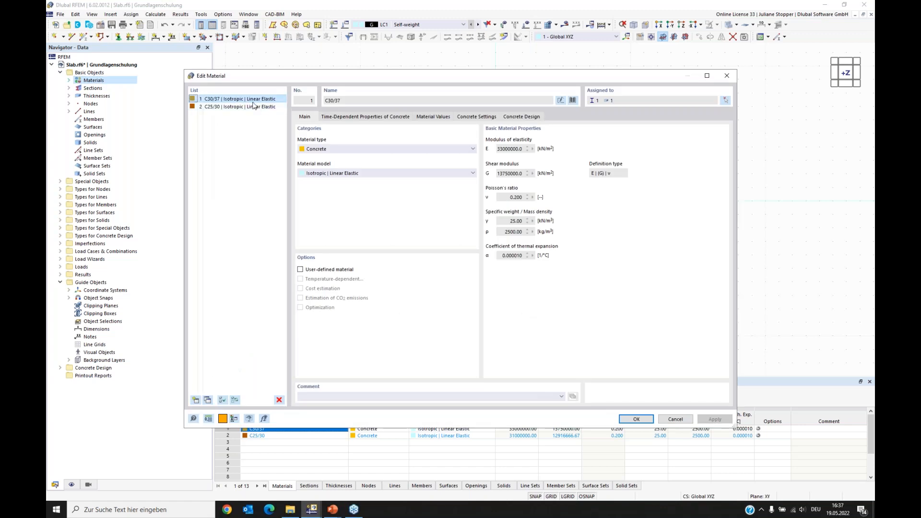
pyautogui.click(218, 107)
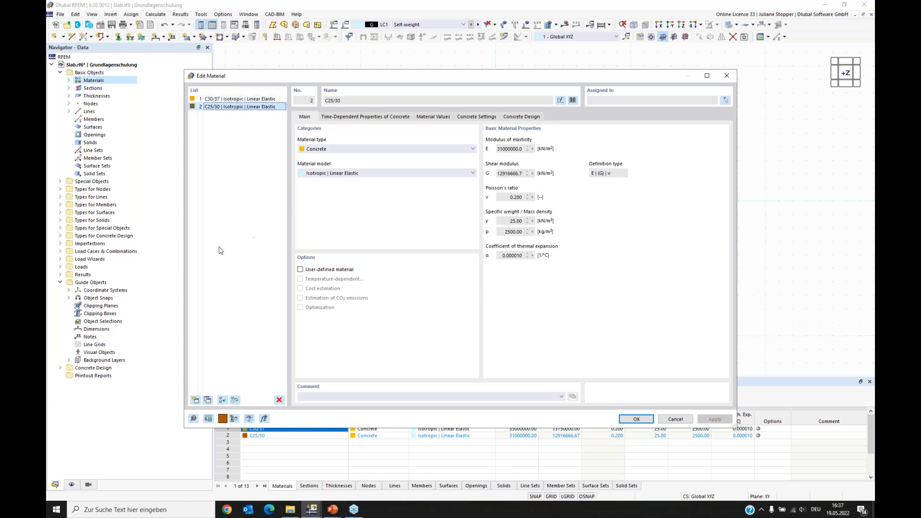
pyautogui.click(196, 400)
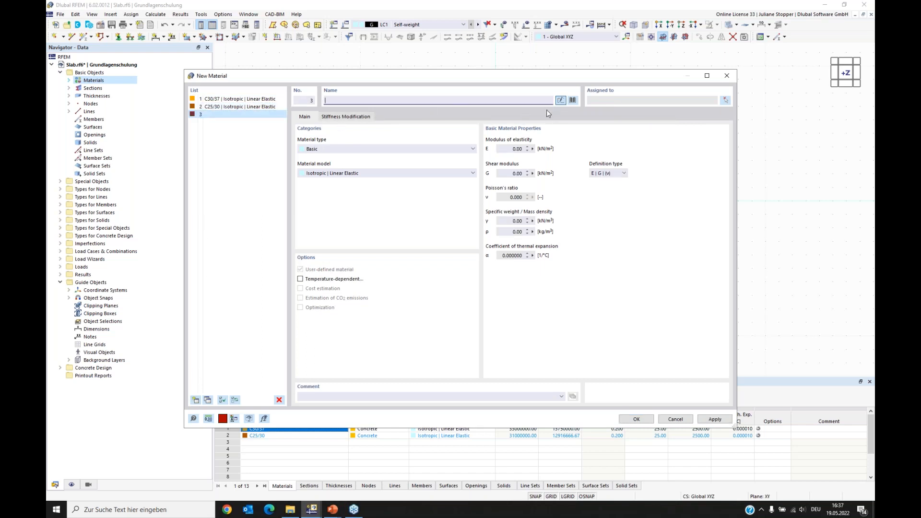
pyautogui.click(573, 101)
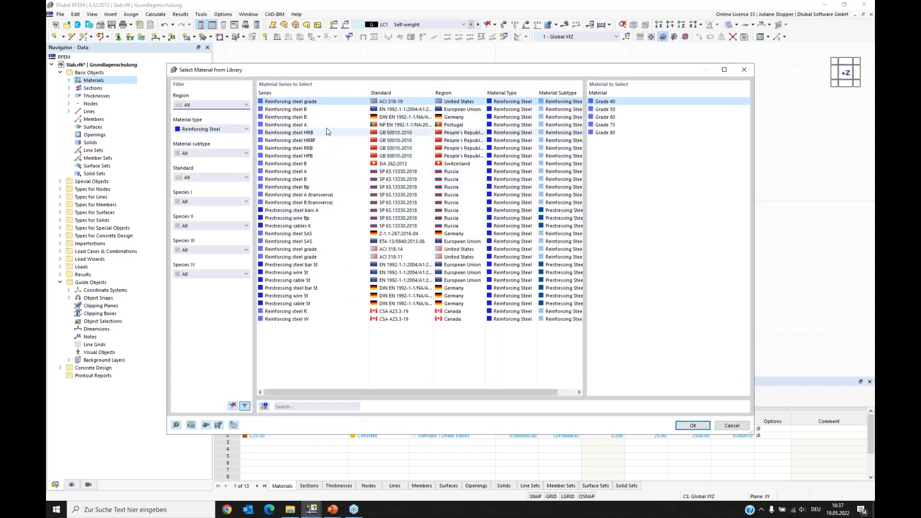
pyautogui.click(459, 110)
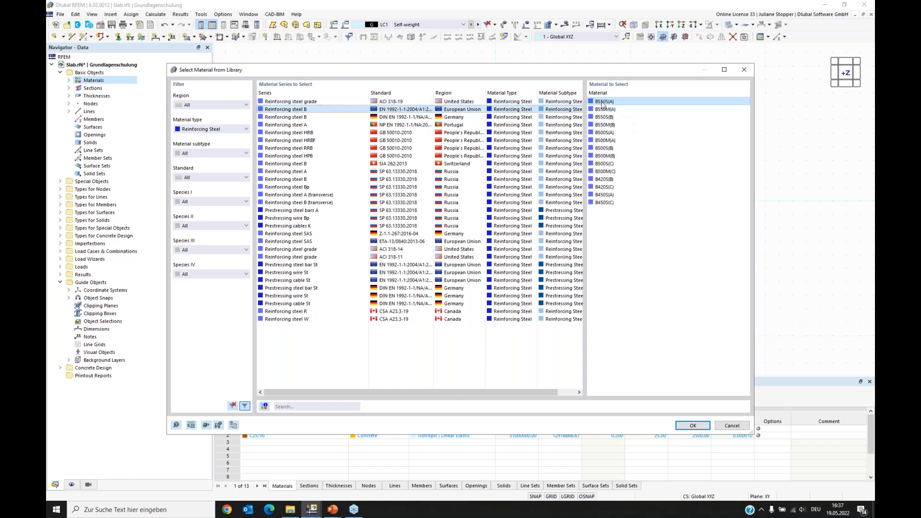
pyautogui.click(607, 133)
pyautogui.click(693, 426)
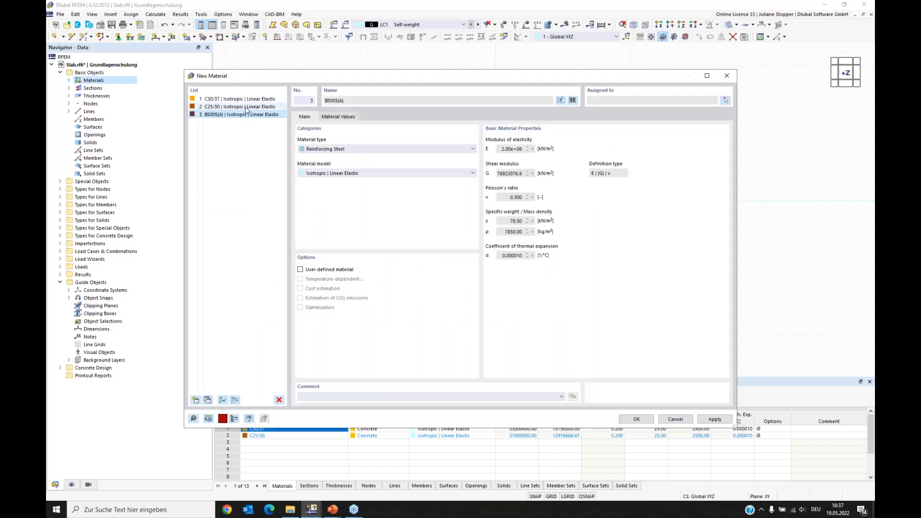
# Check the C25/30 and C30/37 concretes in the material library's Concrete C series for EN 1992-1-1 and confirm the material list
pyautogui.click(246, 107)
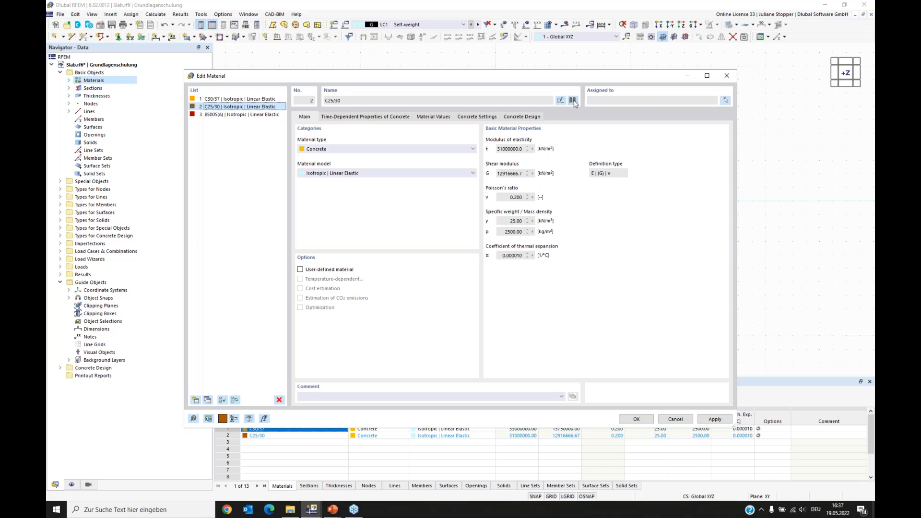
pyautogui.click(572, 101)
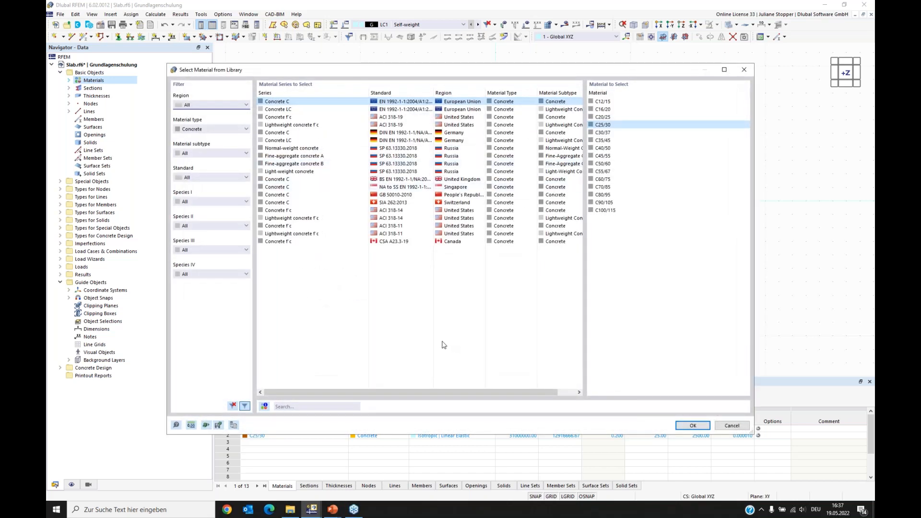
pyautogui.click(693, 427)
pyautogui.click(219, 100)
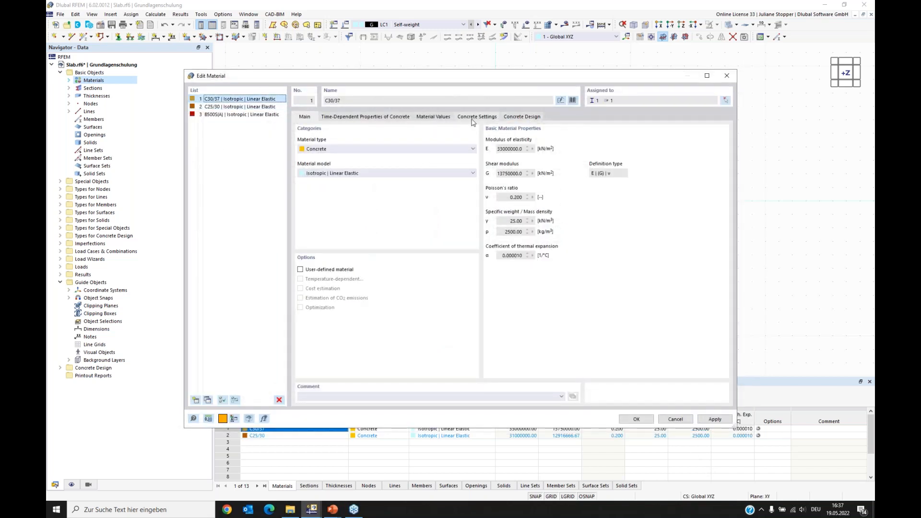
pyautogui.click(572, 101)
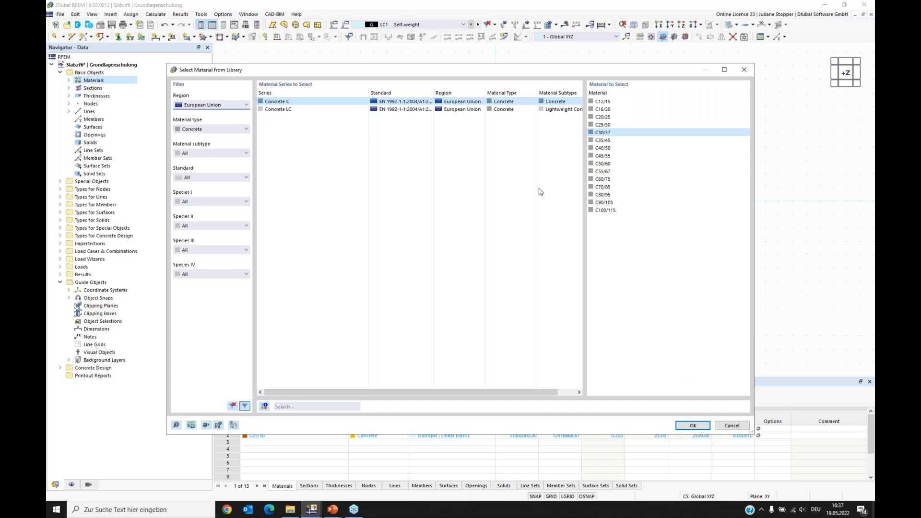
pyautogui.click(694, 424)
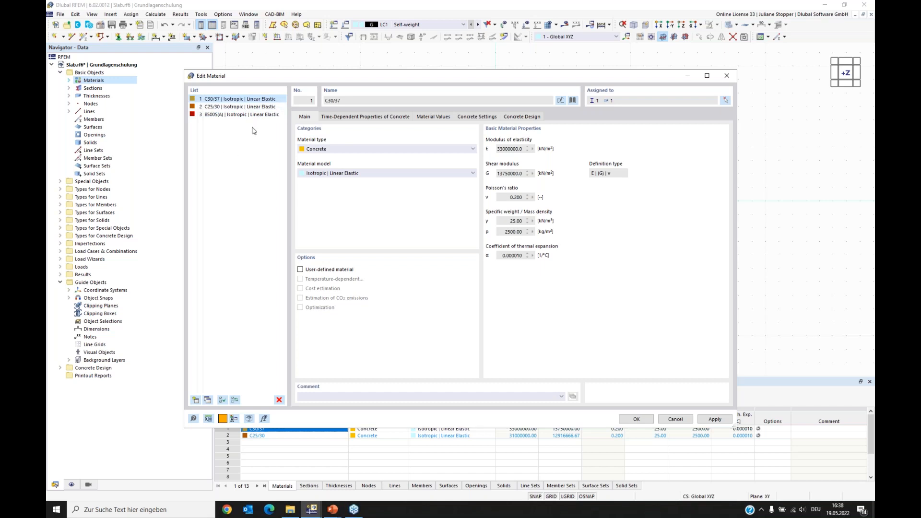
pyautogui.click(636, 420)
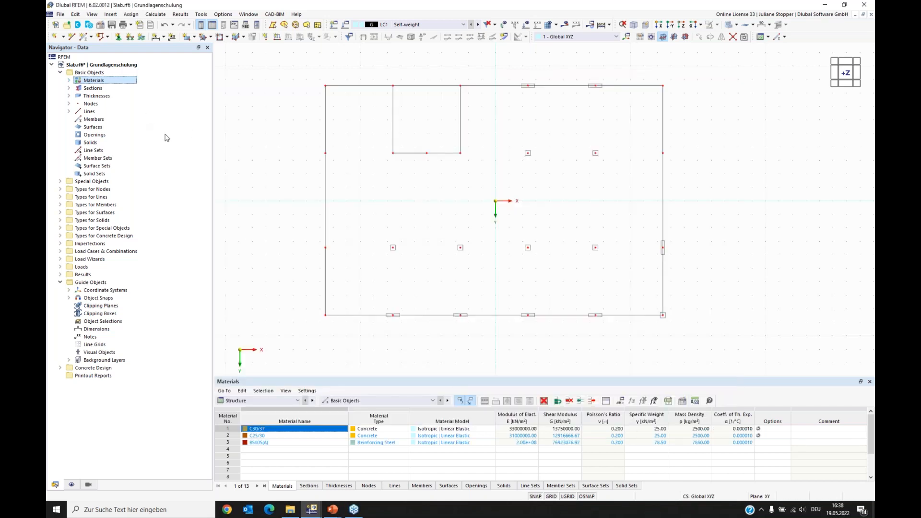
# Delete the existing rectangular section R_M1 240/450 and the existing surface thickness from the model
pyautogui.click(69, 88)
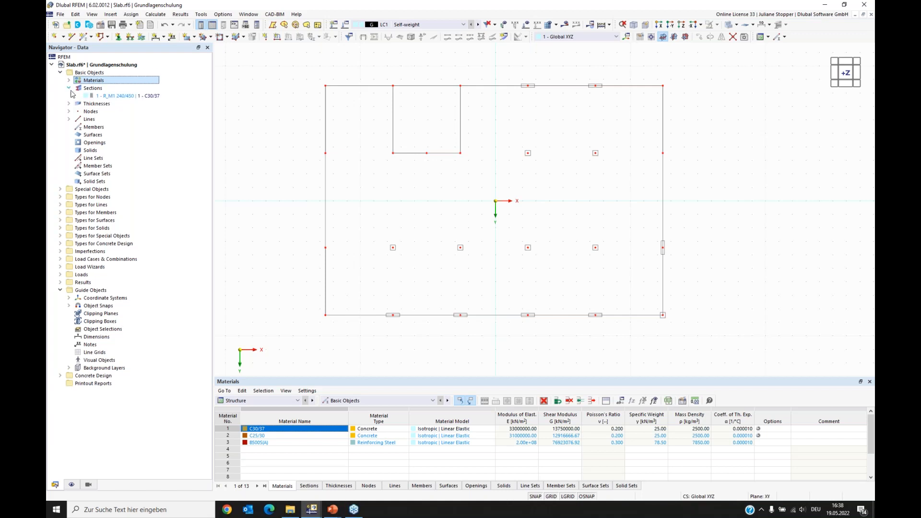
pyautogui.rightClick(102, 95)
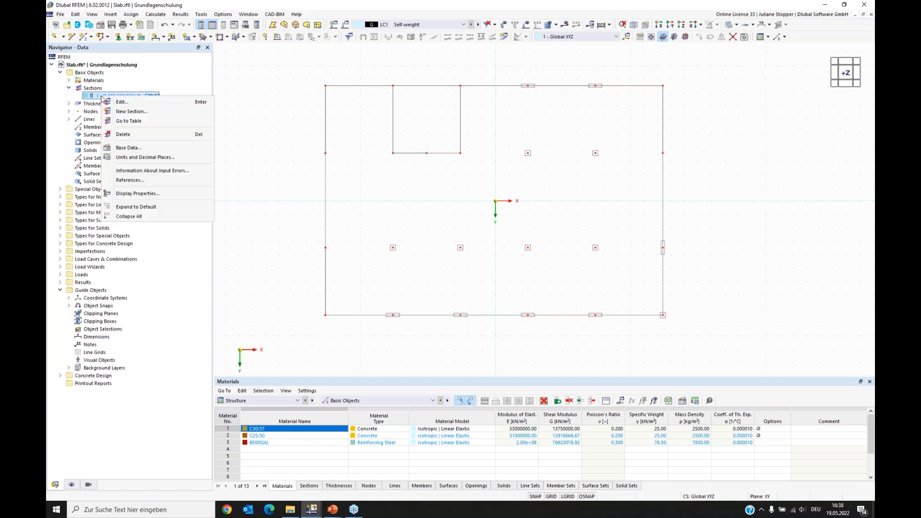
pyautogui.click(122, 134)
pyautogui.click(467, 285)
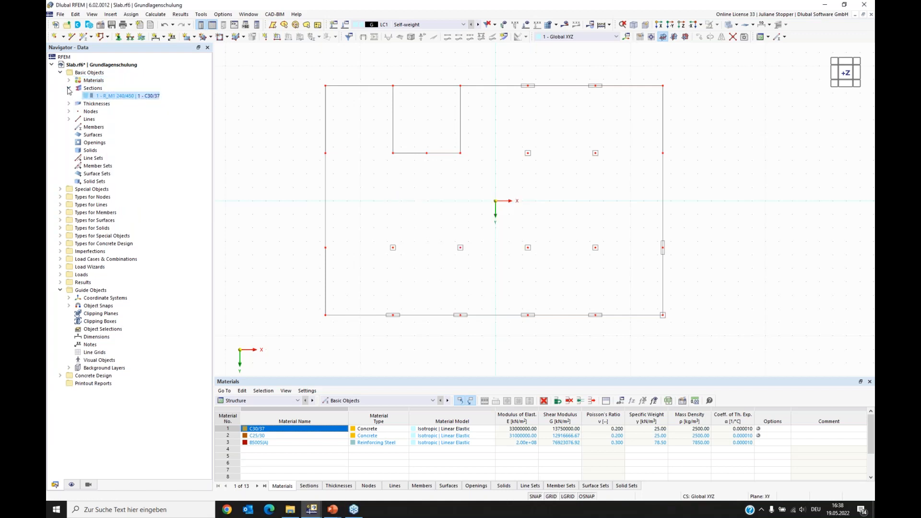
pyautogui.click(69, 88)
pyautogui.click(69, 96)
pyautogui.rightClick(112, 103)
pyautogui.click(134, 142)
pyautogui.click(469, 286)
# Create a massive rectangle section in C30/37 with b 240 mm and h 450 mm, consulting the presentation slide for the L-beam dimensions
pyautogui.rightClick(89, 88)
pyautogui.click(118, 102)
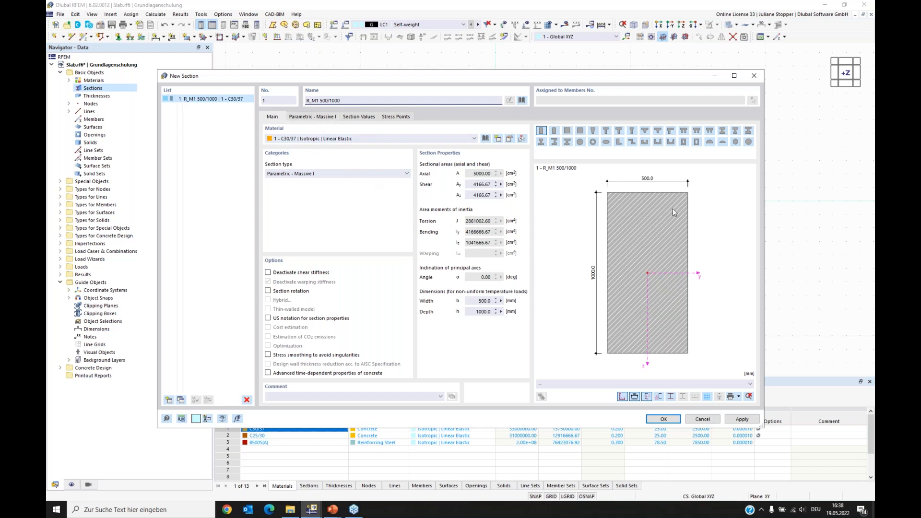
pyautogui.click(315, 117)
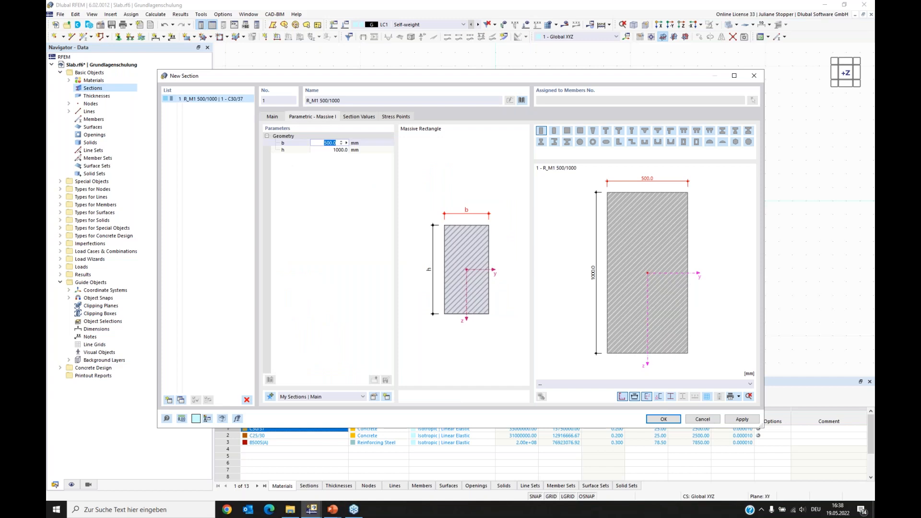
pyautogui.click(330, 142)
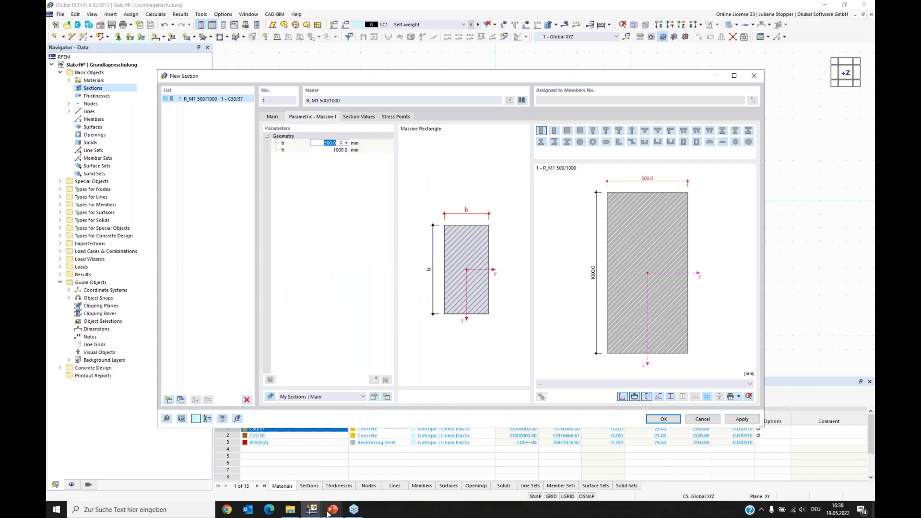
pyautogui.moveTo(330, 511)
pyautogui.click(323, 485)
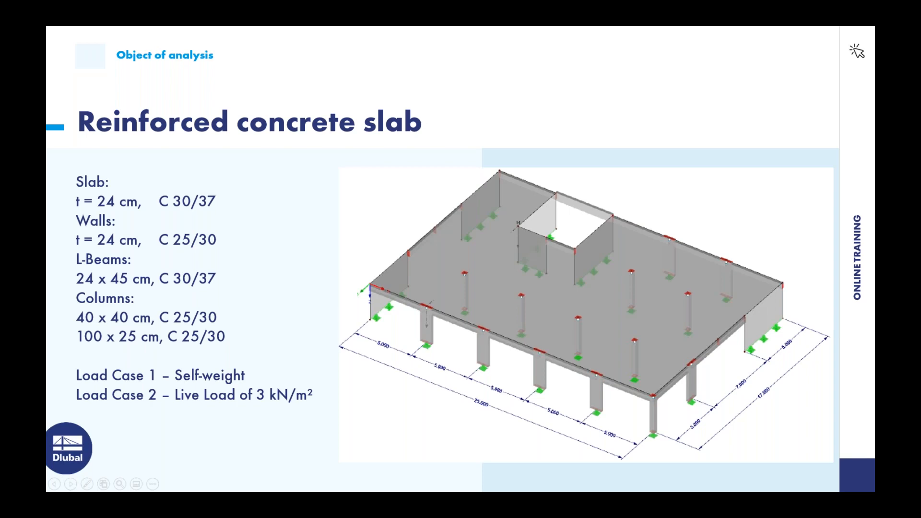
pyautogui.hotkey('alt', 'Tab')
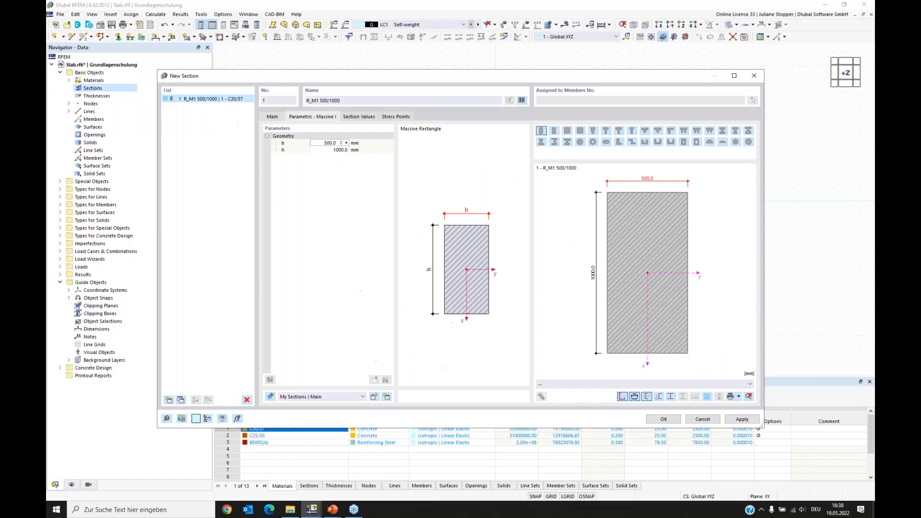
pyautogui.write('240')
pyautogui.click(325, 150)
pyautogui.write('4')
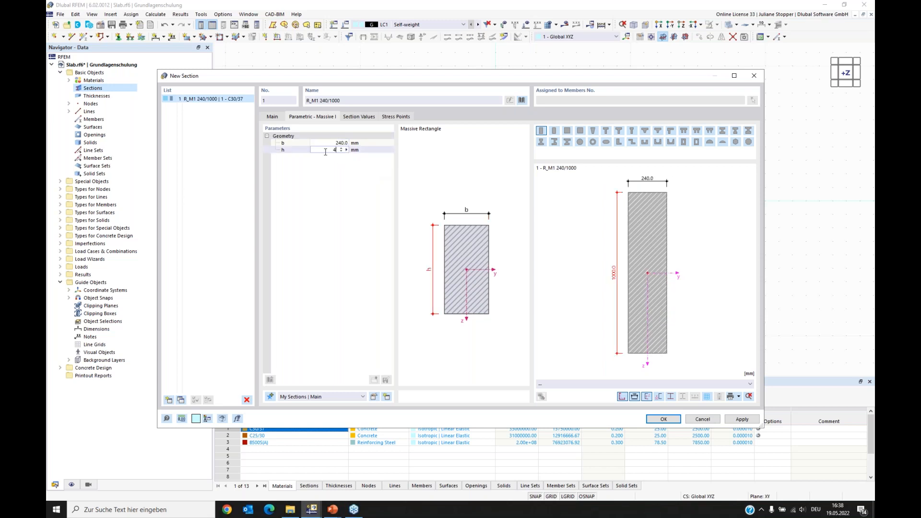
pyautogui.write('50')
pyautogui.press('Return')
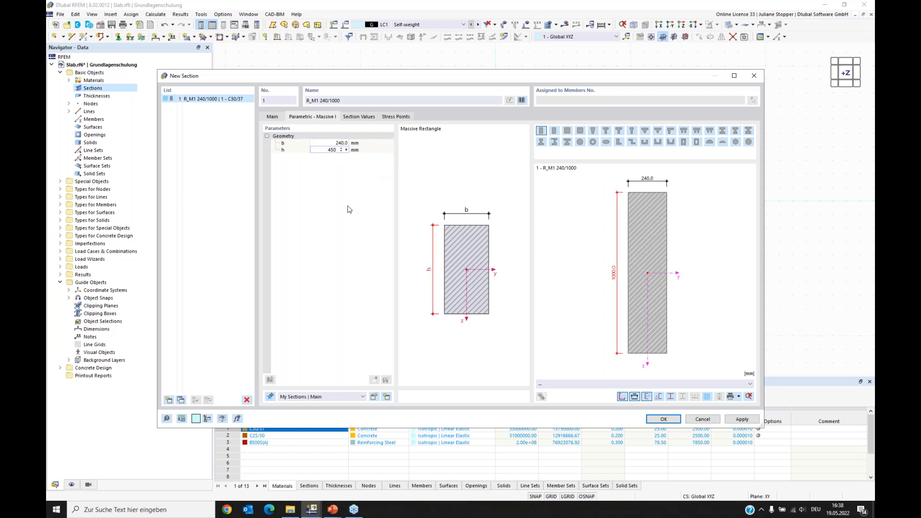
pyautogui.click(661, 419)
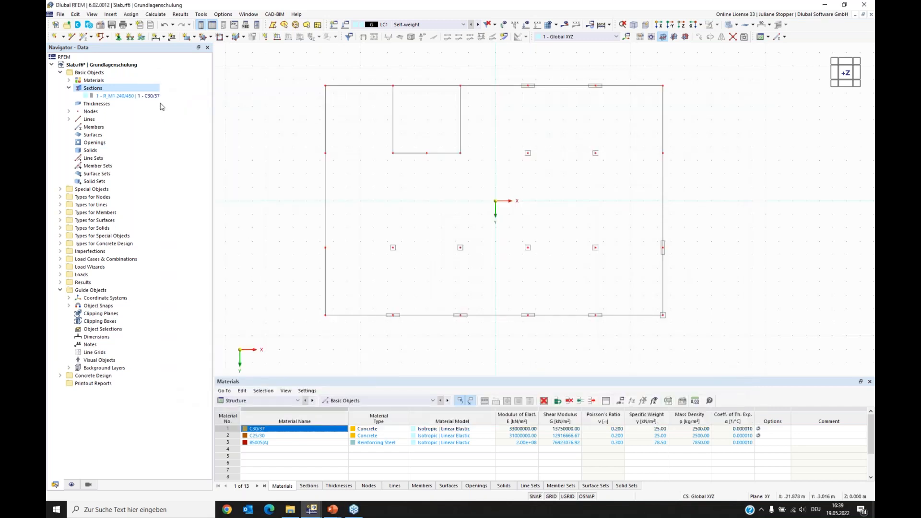
pyautogui.click(130, 96)
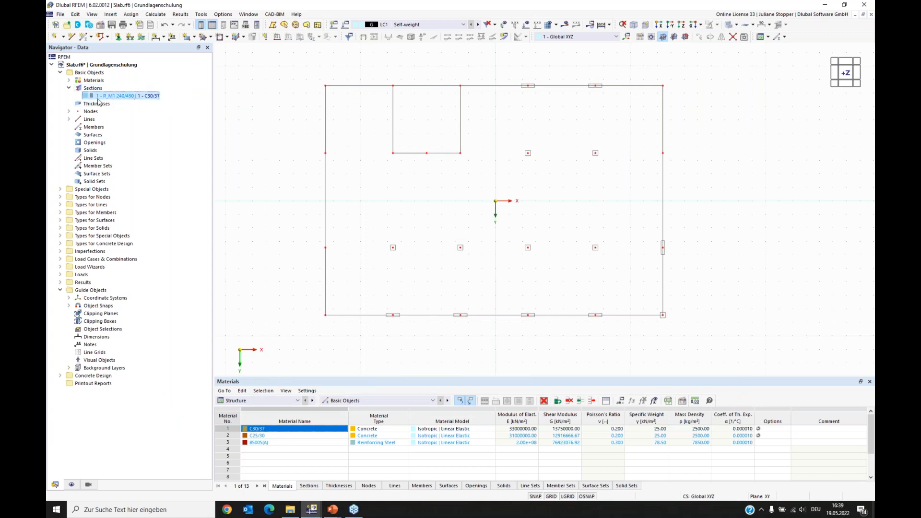
# Create a new uniform thickness of 240 mm with material C30/37
pyautogui.click(89, 104)
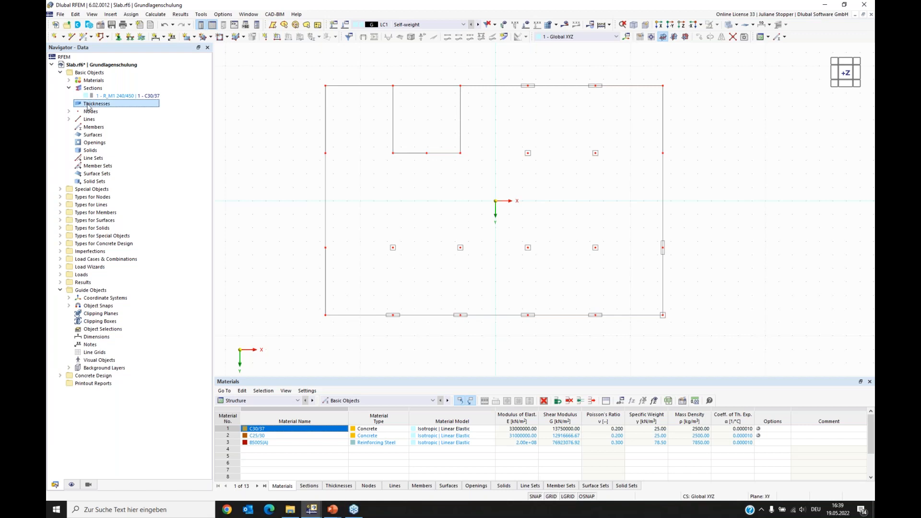
pyautogui.rightClick(88, 105)
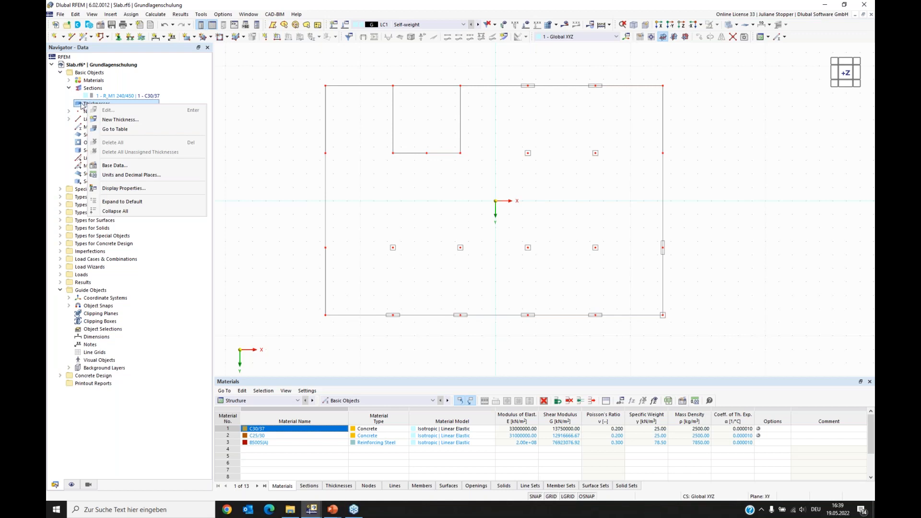
pyautogui.click(109, 122)
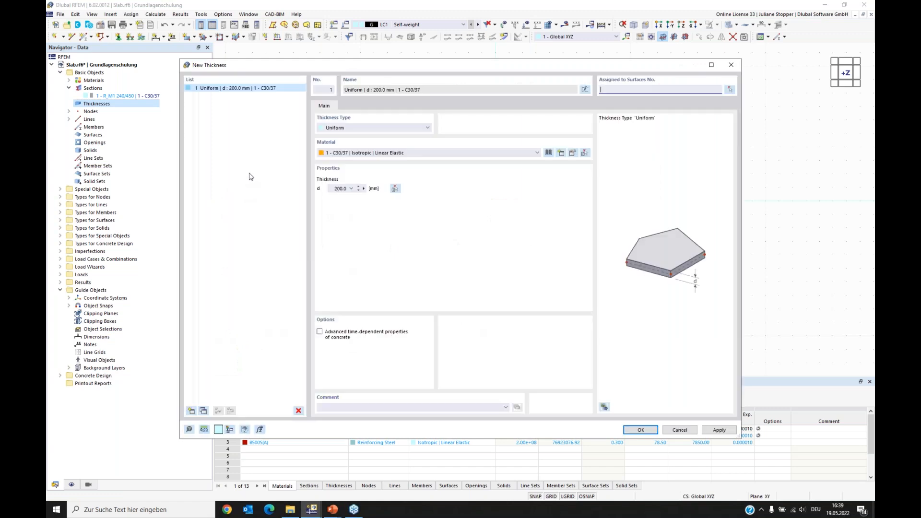
pyautogui.click(359, 128)
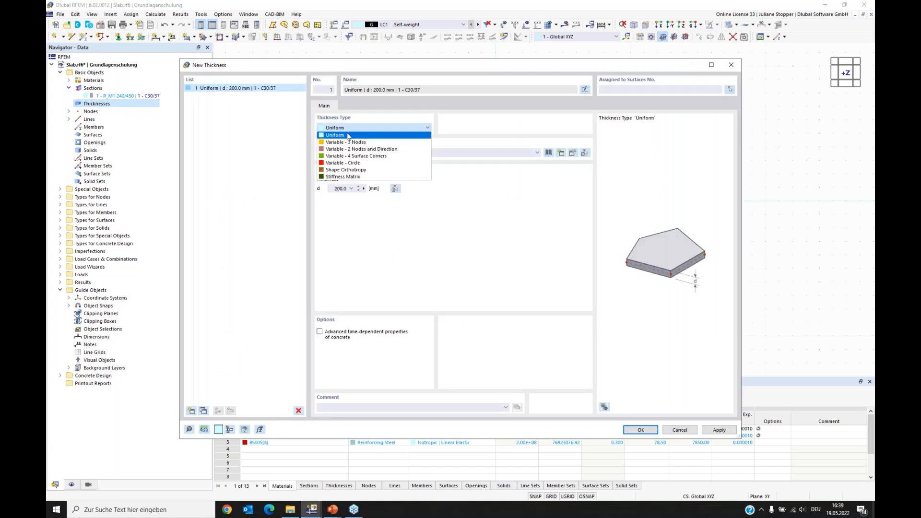
pyautogui.click(468, 133)
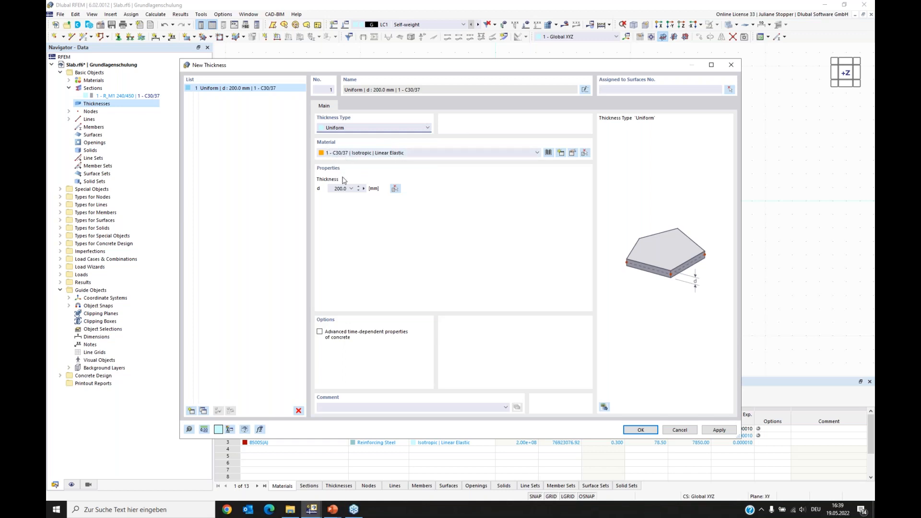
pyautogui.doubleClick(333, 189)
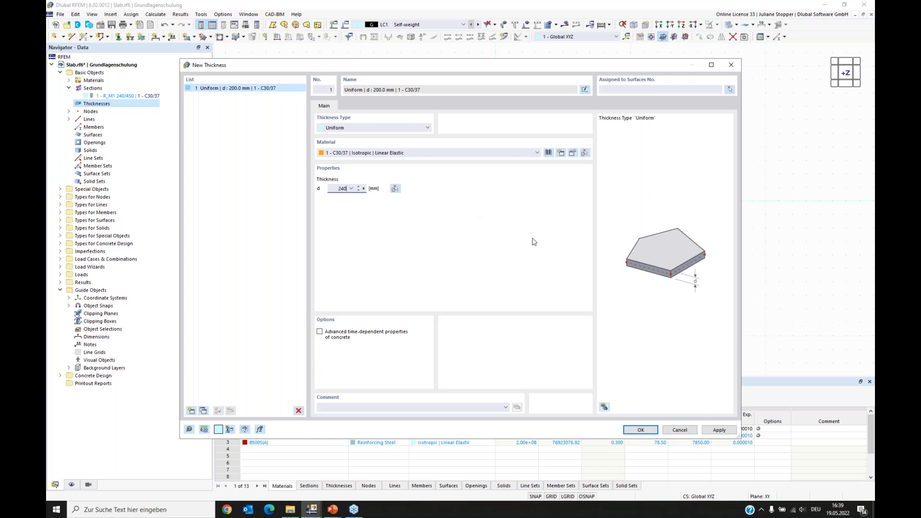
pyautogui.click(642, 430)
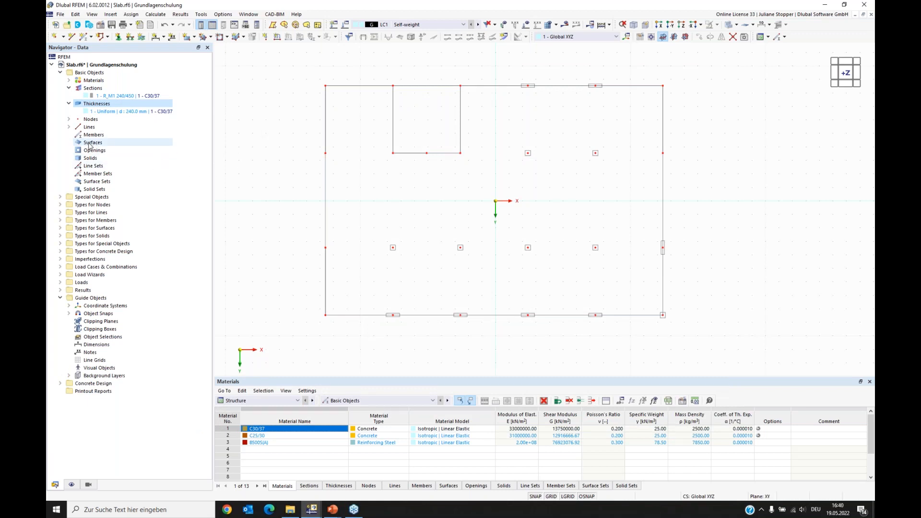
# Create the plane slab surface with the 240 mm C30/37 thickness by selecting its boundary lines, including the recess at the upper edge
pyautogui.click(194, 37)
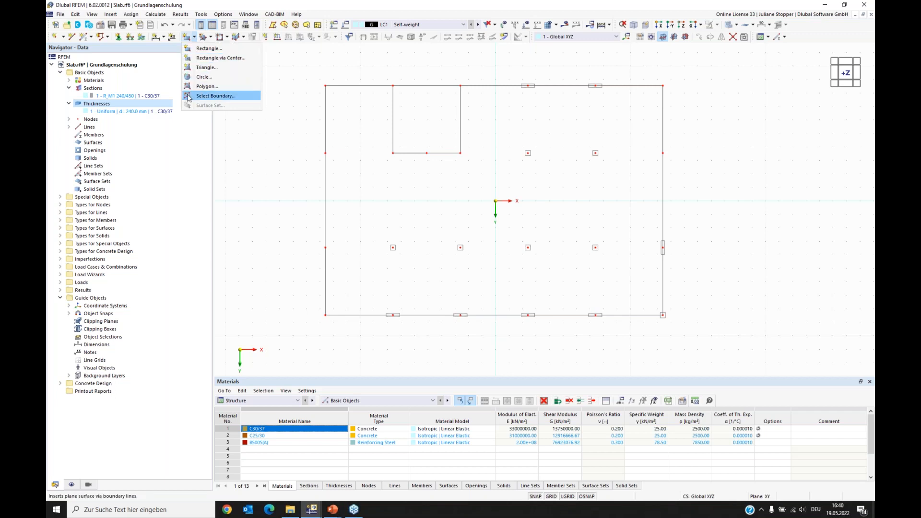
pyautogui.click(220, 98)
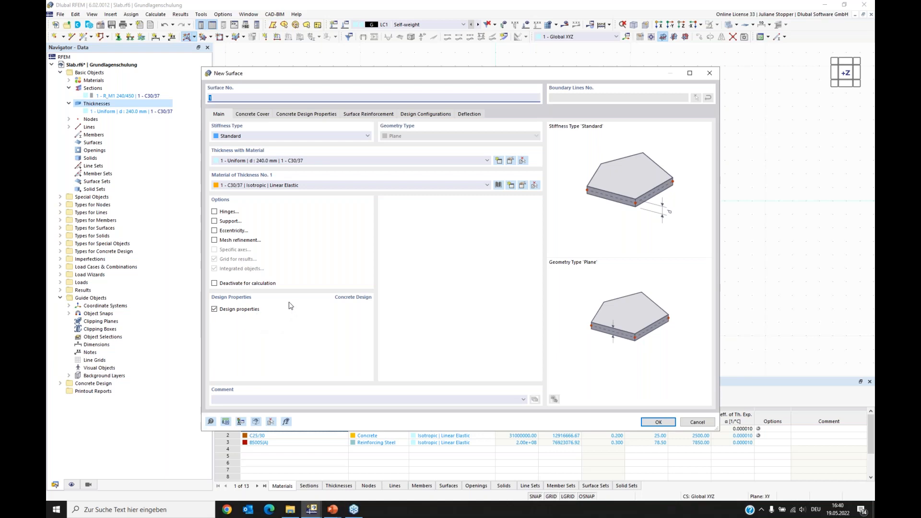
pyautogui.click(659, 422)
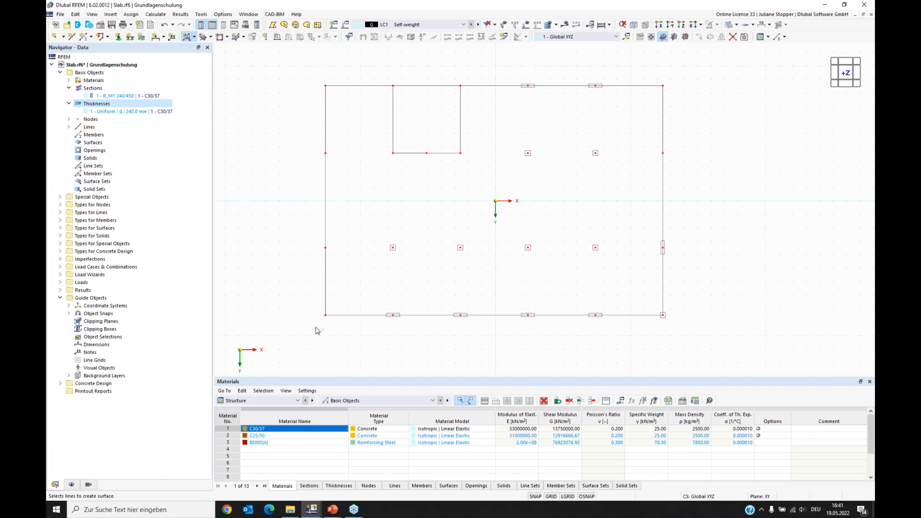
pyautogui.click(325, 284)
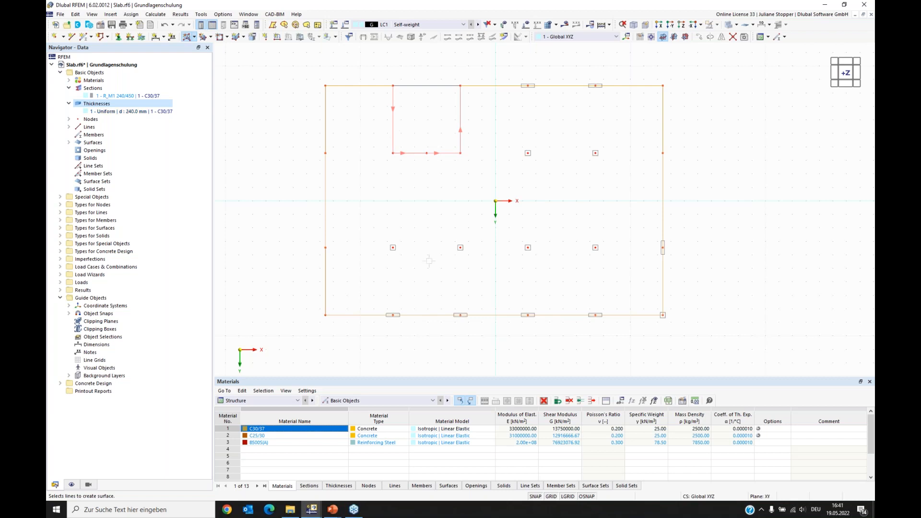
pyautogui.click(464, 231)
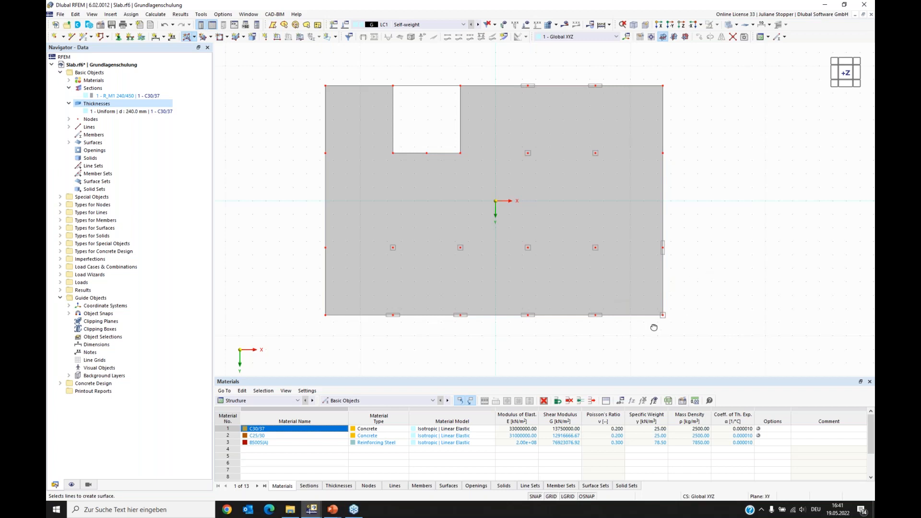
# Open the selected slab boundary lines 3,7,10-13,15-20 for editing and start a new member on them
pyautogui.keyDown('ctrl'); pyautogui.moveTo(654, 325); pyautogui.dragTo(238, 295, button='middle'); pyautogui.keyUp('ctrl')
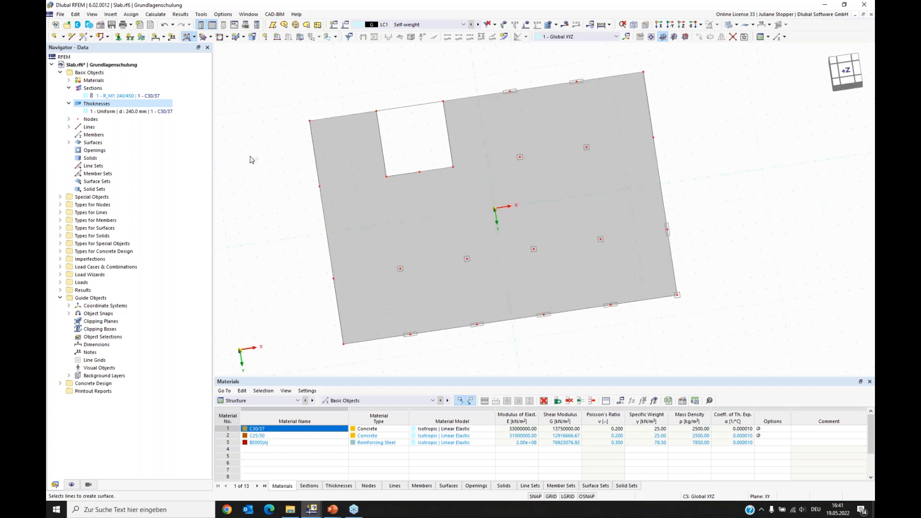
pyautogui.keyDown('ctrl'); pyautogui.moveTo(506, 332); pyautogui.dragTo(323, 294, button='middle'); pyautogui.keyUp('ctrl')
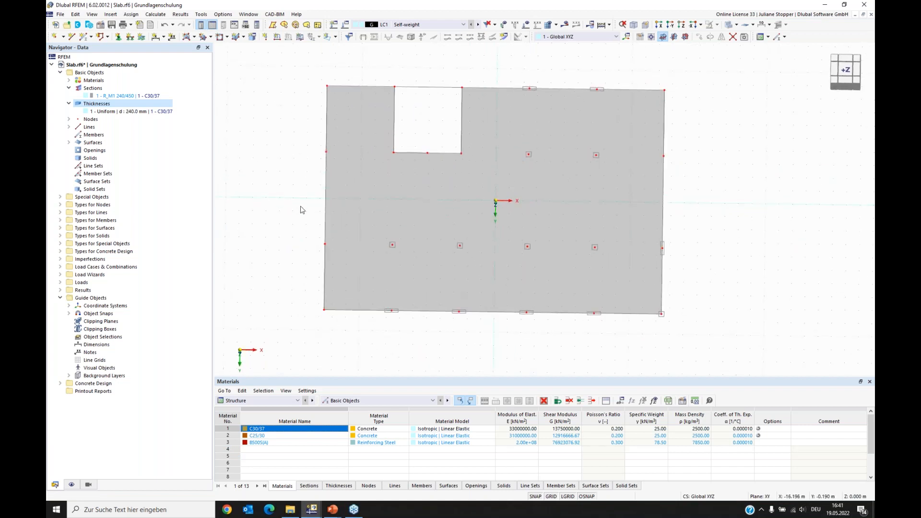
pyautogui.moveTo(292, 214)
pyautogui.keyDown('ctrl'); pyautogui.mouseDown(button='middle')
pyautogui.moveTo(302, 185)
pyautogui.moveTo(296, 203)
pyautogui.mouseUp(button='middle'); pyautogui.keyUp('ctrl')
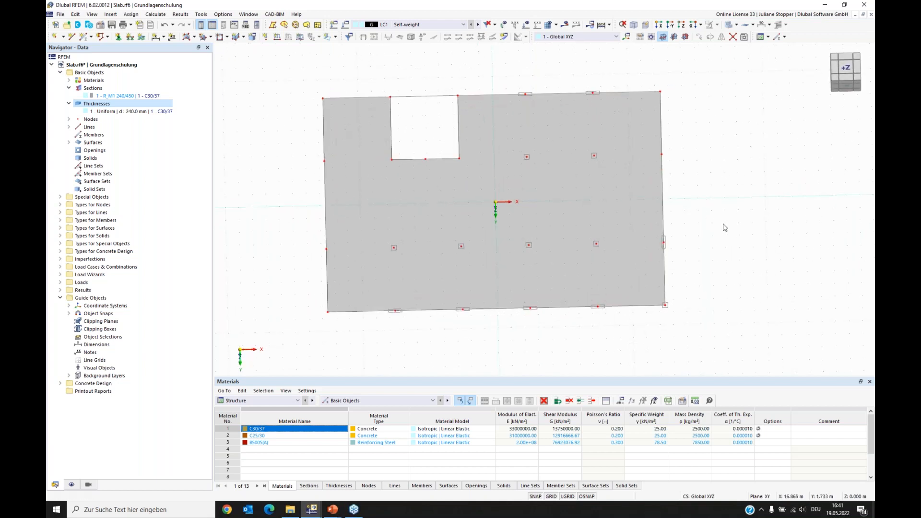
pyautogui.keyDown('ctrl'); pyautogui.moveTo(352, 326); pyautogui.dragTo(370, 283, button='middle'); pyautogui.keyUp('ctrl')
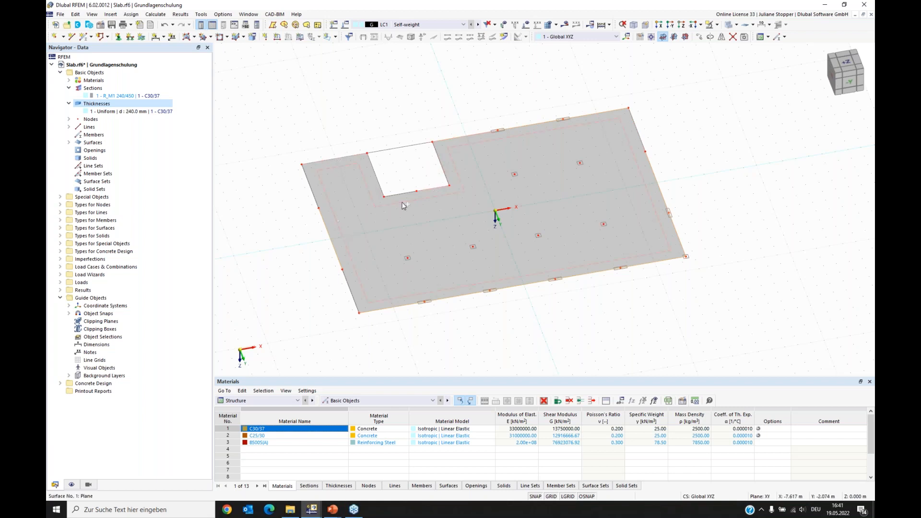
pyautogui.rightClick(329, 238)
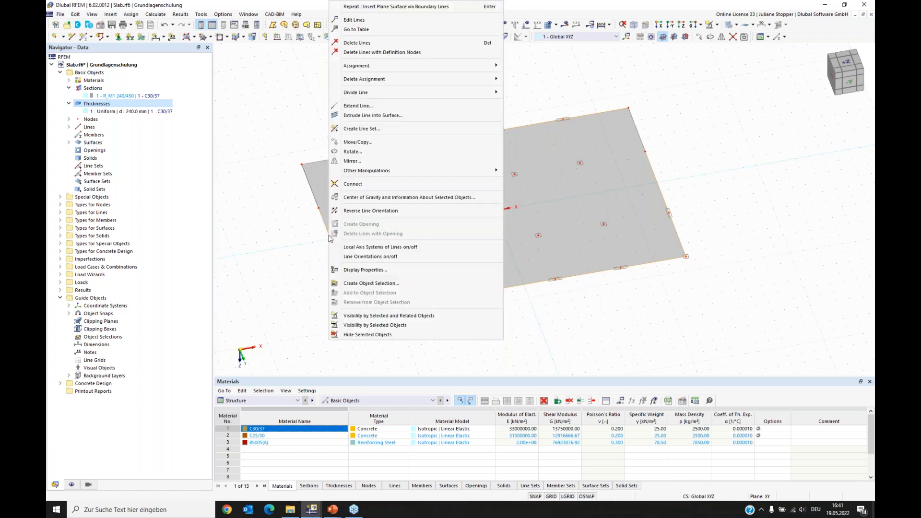
pyautogui.click(356, 25)
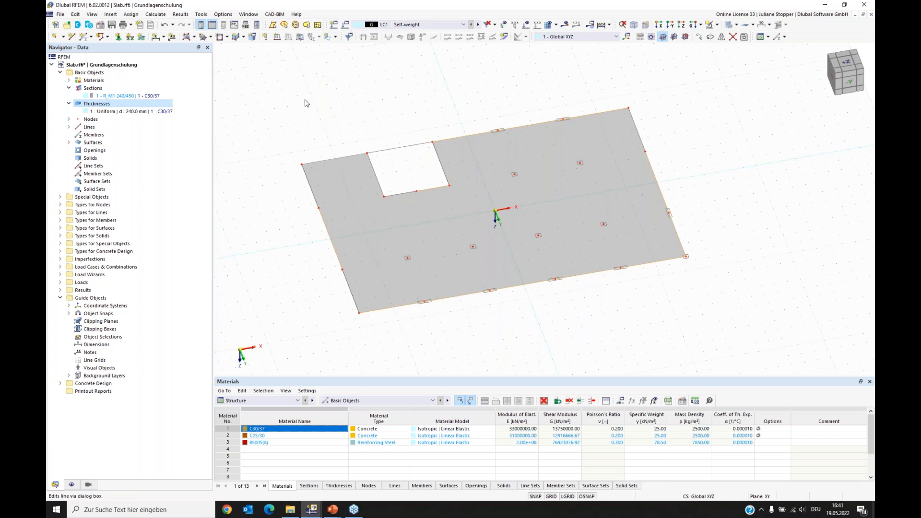
pyautogui.moveTo(300, 90); pyautogui.dragTo(345, 65)
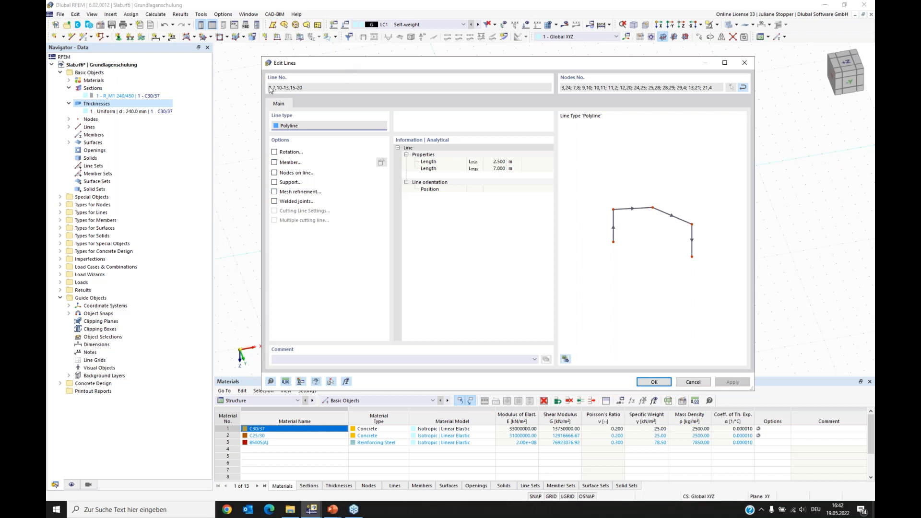
pyautogui.click(275, 163)
pyautogui.click(274, 162)
pyautogui.moveTo(340, 57); pyautogui.dragTo(395, 61)
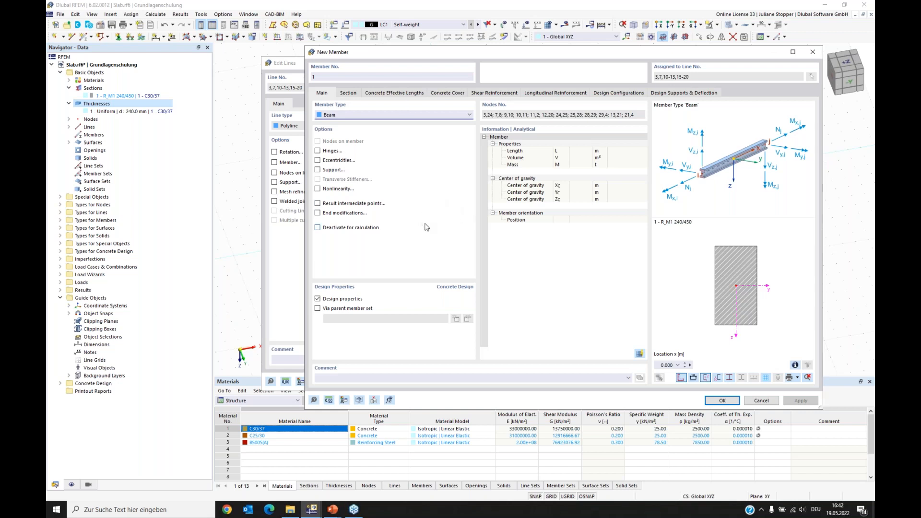
# Set the member type of the new edge members to Rib
pyautogui.click(352, 115)
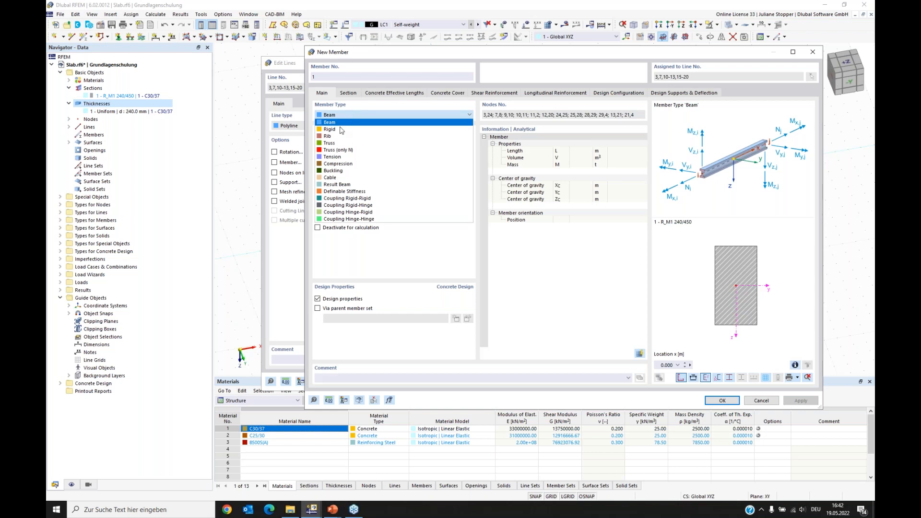
pyautogui.click(330, 137)
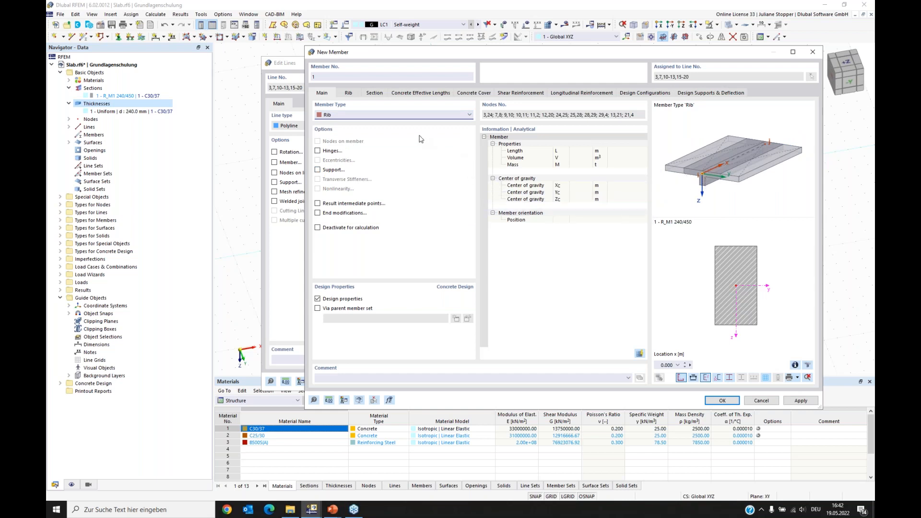
pyautogui.click(336, 116)
pyautogui.click(331, 121)
pyautogui.click(330, 116)
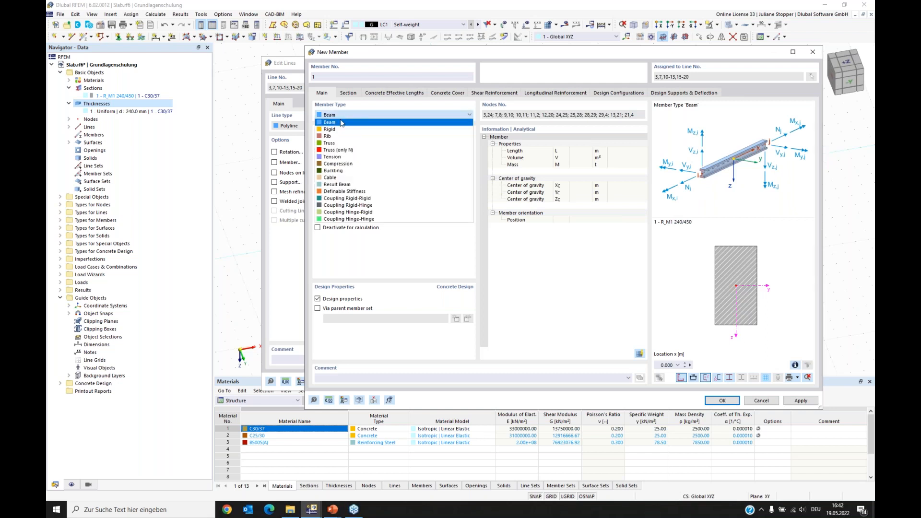
pyautogui.click(331, 129)
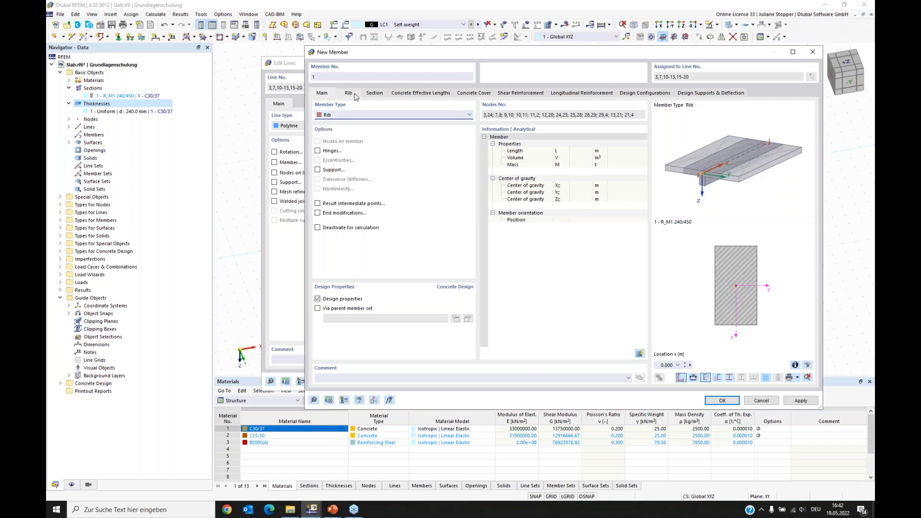
# Try the rib alignments on the -z-side of the surface and centric, and return to the +z-side of the surface
pyautogui.click(349, 93)
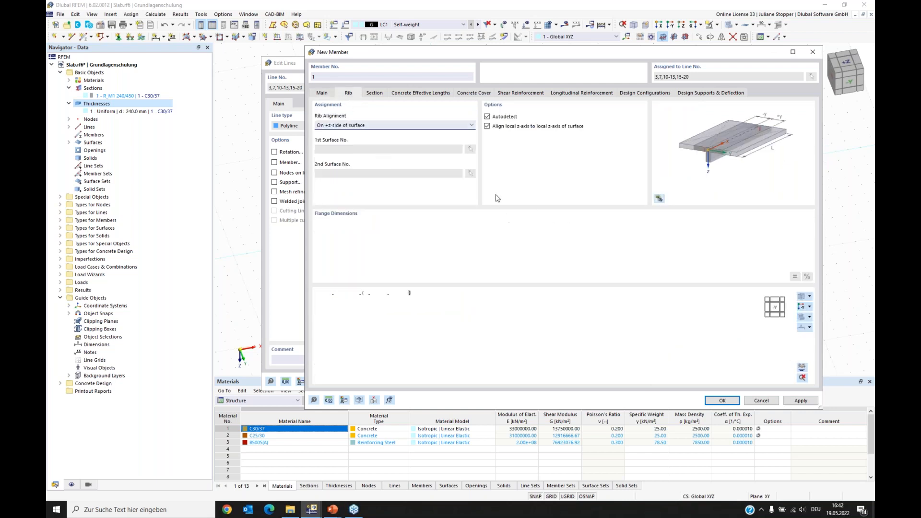
pyautogui.click(382, 126)
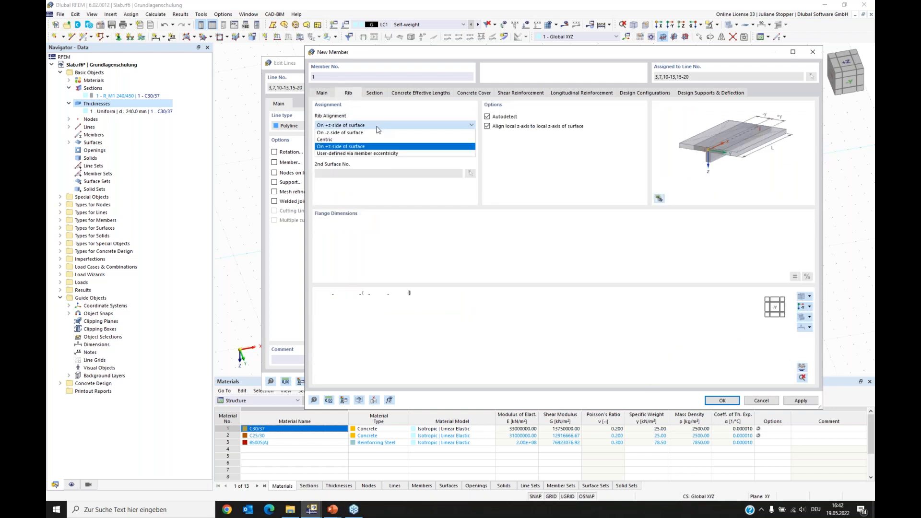
pyautogui.click(359, 132)
pyautogui.click(358, 125)
pyautogui.click(354, 139)
pyautogui.click(369, 126)
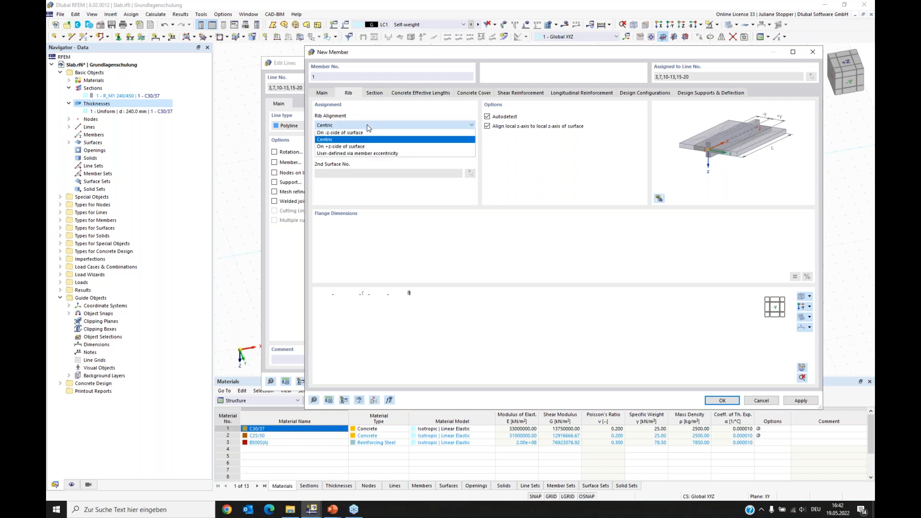
pyautogui.click(352, 146)
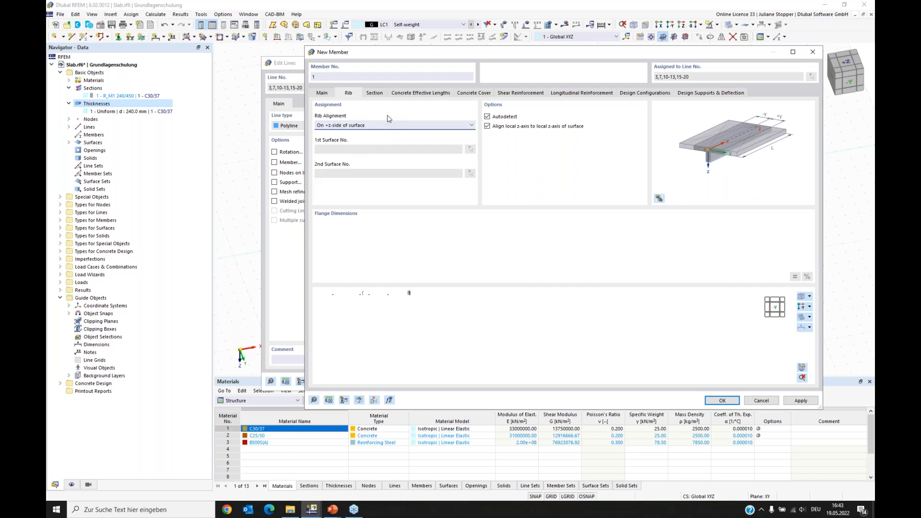
# Review the rib's section assignment, disable the design properties, and apply the rib members to the slab edge lines
pyautogui.click(374, 94)
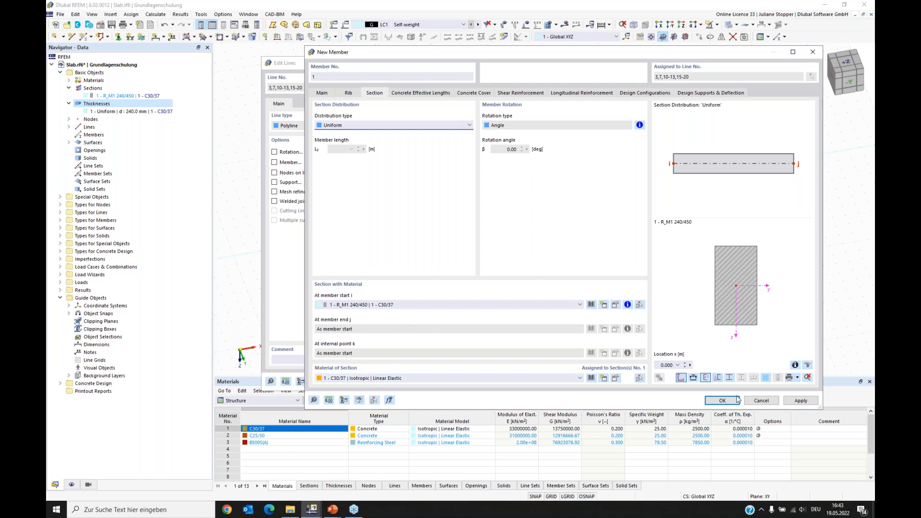
pyautogui.click(324, 93)
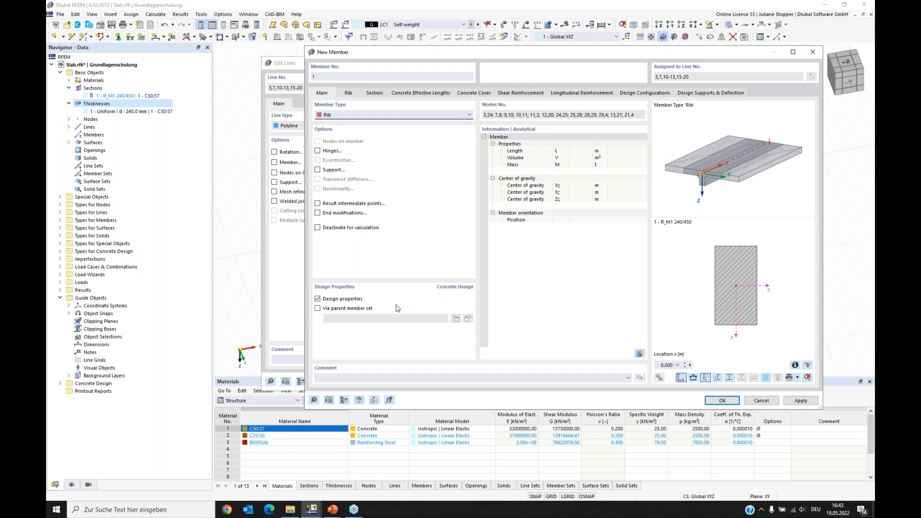
pyautogui.click(317, 299)
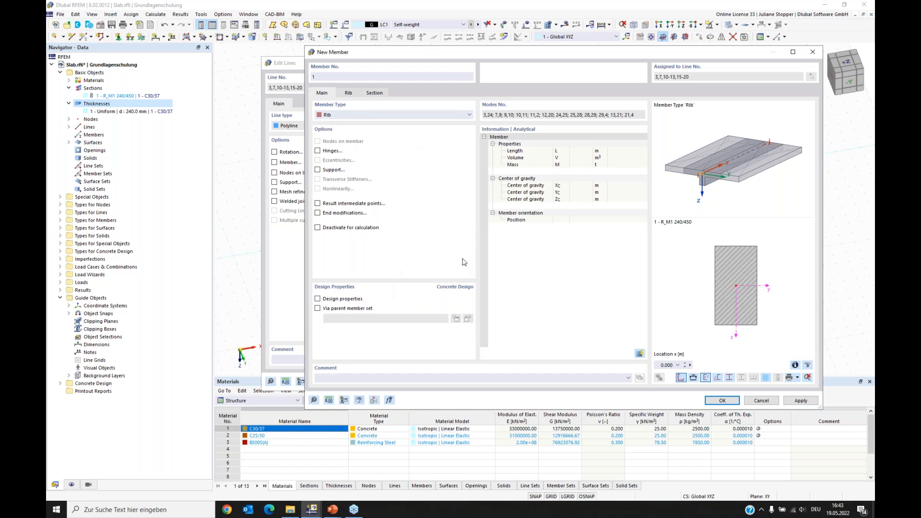
pyautogui.click(722, 401)
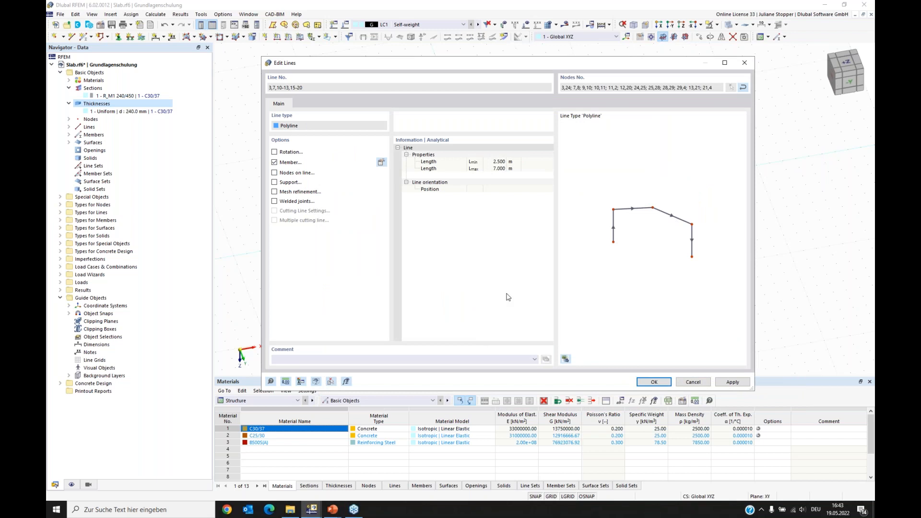
pyautogui.click(655, 382)
pyautogui.keyDown('ctrl'); pyautogui.moveTo(564, 349); pyautogui.dragTo(480, 303, button='middle'); pyautogui.keyUp('ctrl')
pyautogui.keyDown('ctrl'); pyautogui.moveTo(455, 317); pyautogui.dragTo(689, 319, button='middle'); pyautogui.keyUp('ctrl')
pyautogui.keyDown('ctrl'); pyautogui.moveTo(627, 319); pyautogui.dragTo(592, 323, button='middle'); pyautogui.keyUp('ctrl')
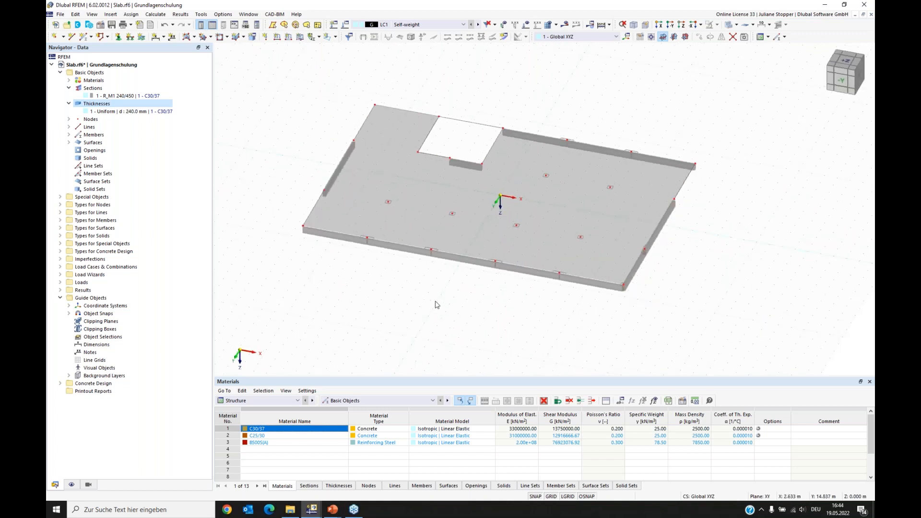
# Create a new nodal support with stiffness via a fictitious column, modelled as an elastic nodal support
pyautogui.keyDown('ctrl'); pyautogui.moveTo(416, 304); pyautogui.dragTo(420, 263, button='middle'); pyautogui.keyUp('ctrl')
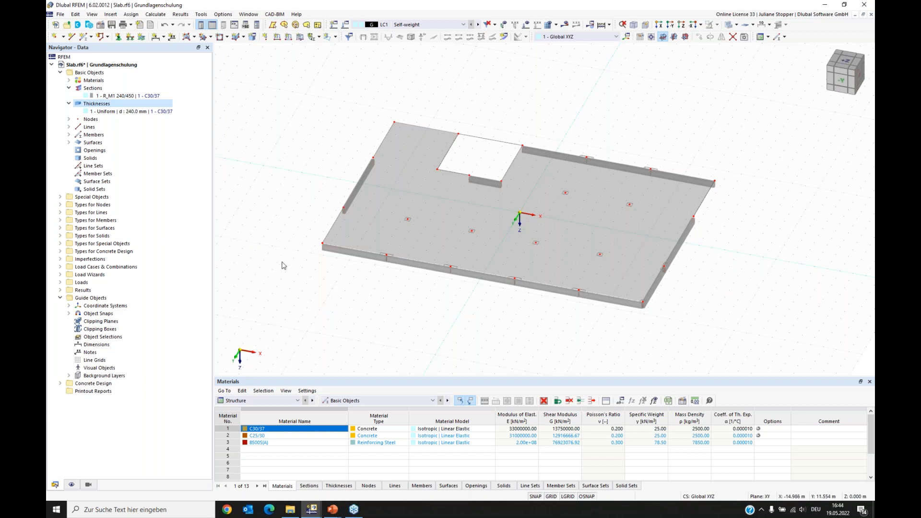
pyautogui.click(60, 205)
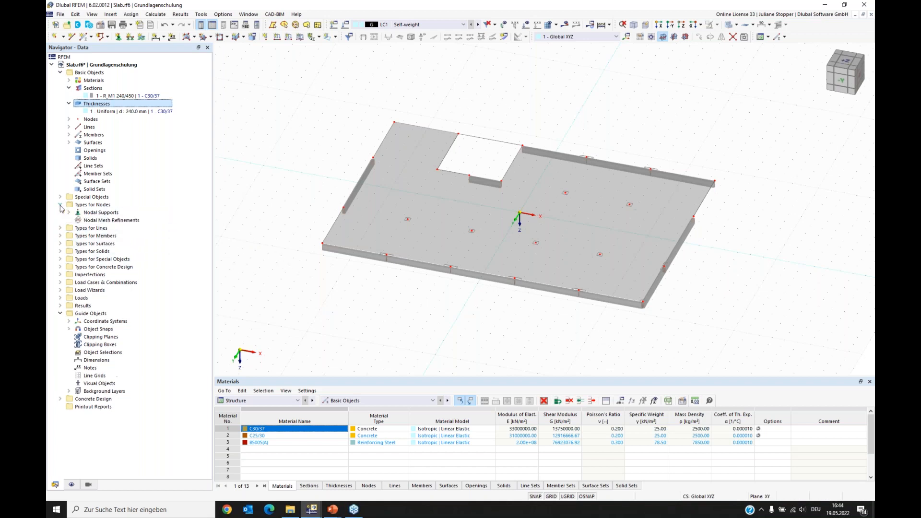
pyautogui.click(96, 214)
pyautogui.rightClick(95, 214)
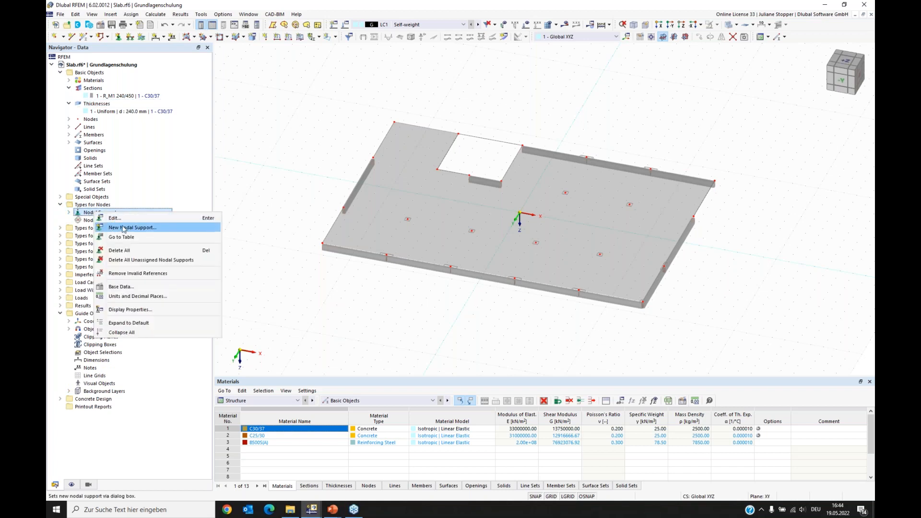
pyautogui.click(126, 230)
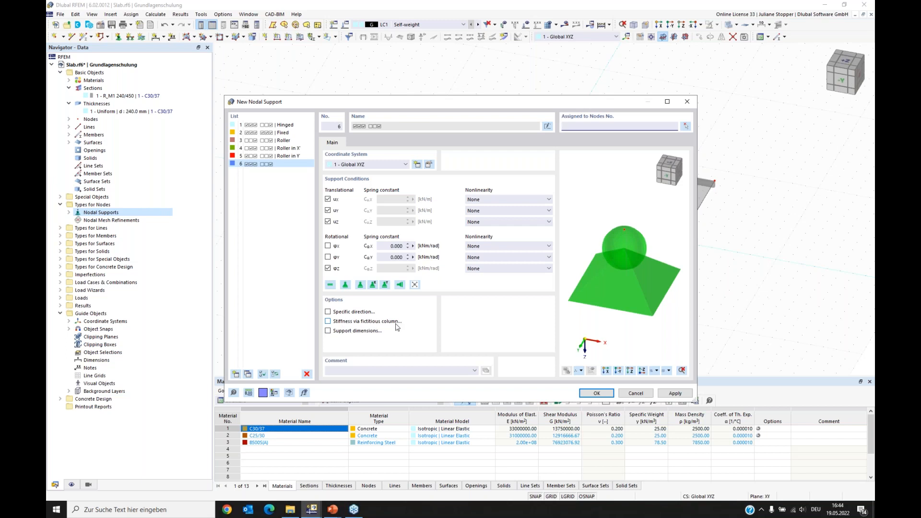
pyautogui.click(328, 321)
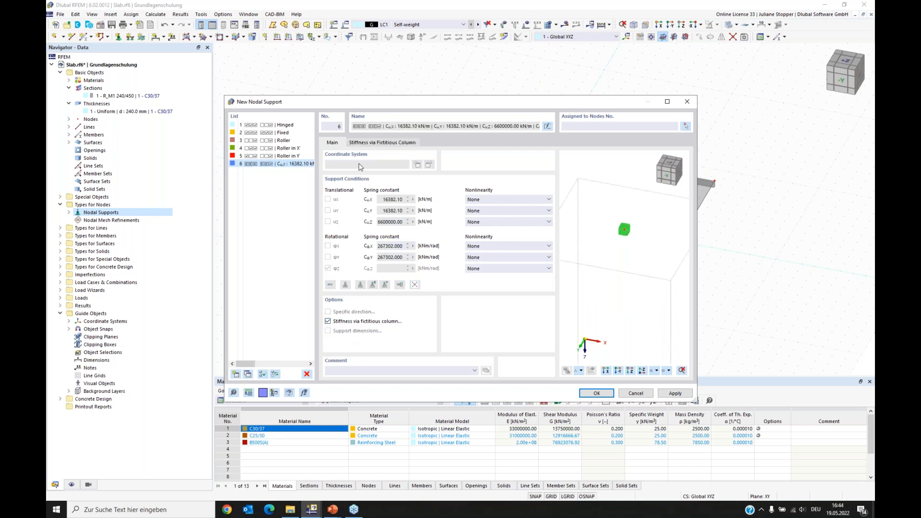
pyautogui.click(381, 144)
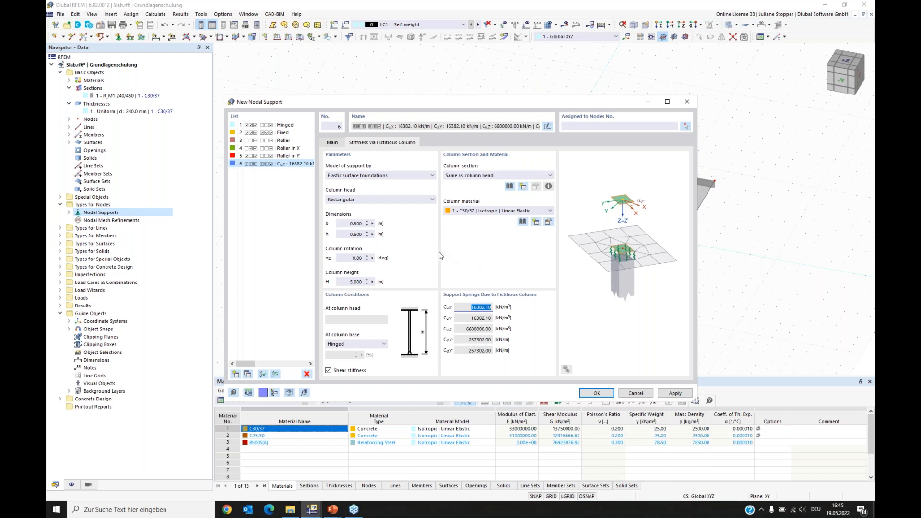
pyautogui.click(393, 178)
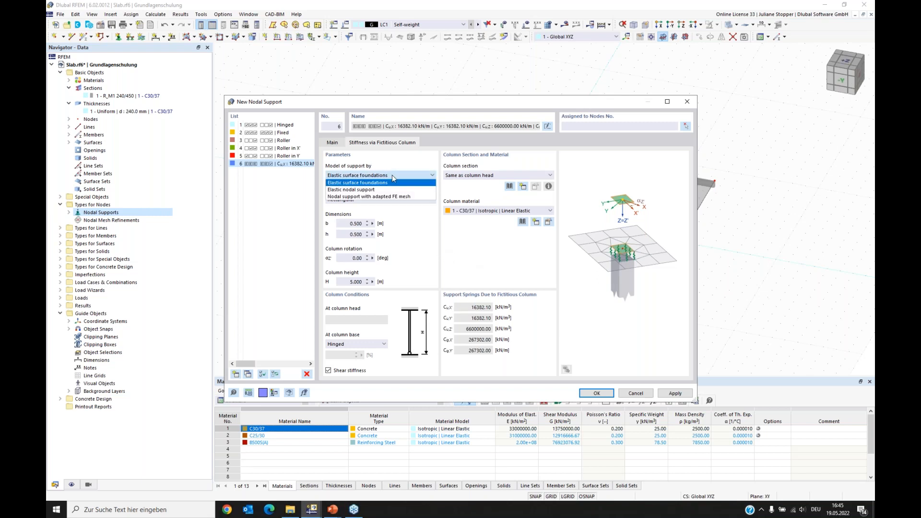
pyautogui.click(343, 190)
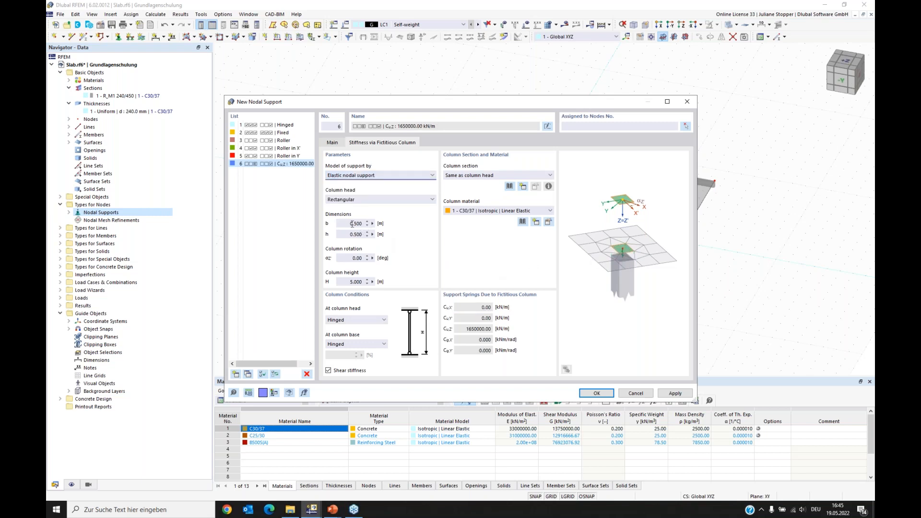
# Define the fictitious column as 0.400 x 0.400 m with a height of 3.250 m and material C25/30
pyautogui.moveTo(354, 224); pyautogui.dragTo(365, 223)
pyautogui.write('40')
pyautogui.moveTo(355, 235); pyautogui.dragTo(373, 234)
pyautogui.write('40')
pyautogui.moveTo(346, 281); pyautogui.dragTo(374, 282)
pyautogui.write('3.250')
pyautogui.click(478, 214)
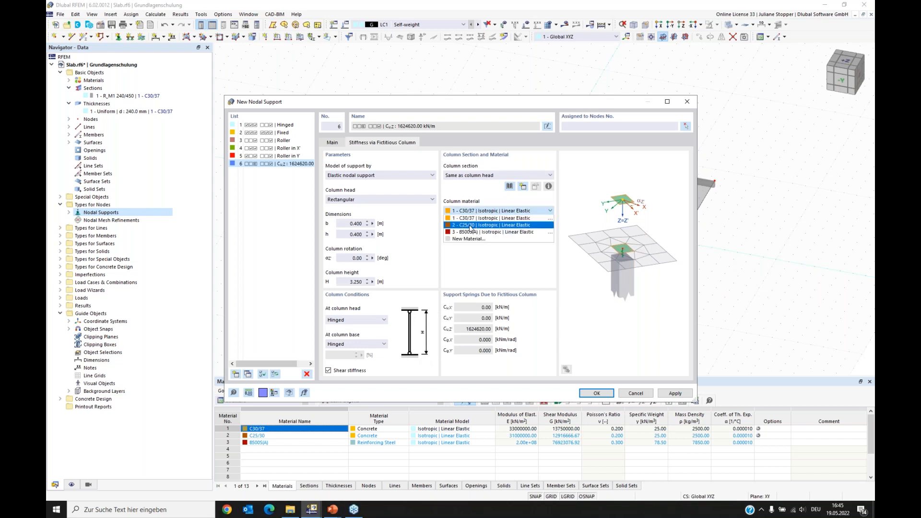
pyautogui.click(470, 225)
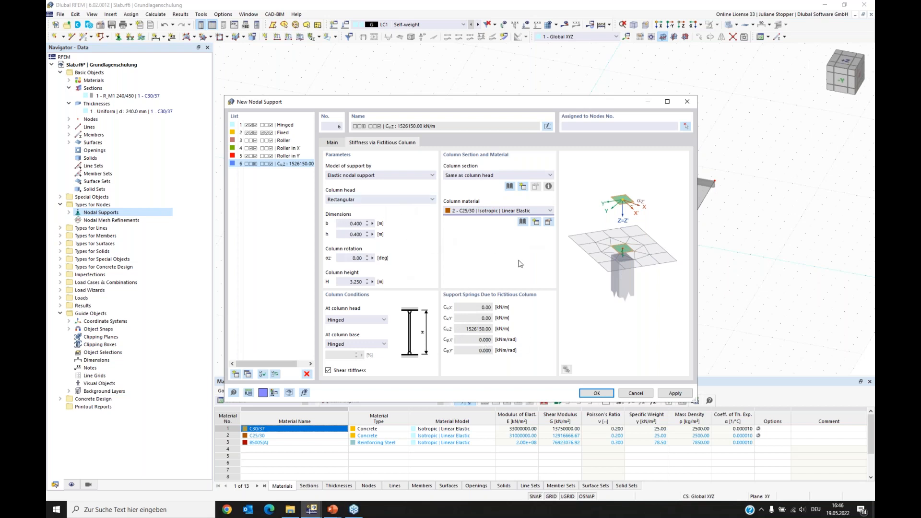
# Assign the 0.400 x 0.400 m column support to the six interior nodes and the front corner node (4, 16-19, 22, 23)
pyautogui.click(686, 127)
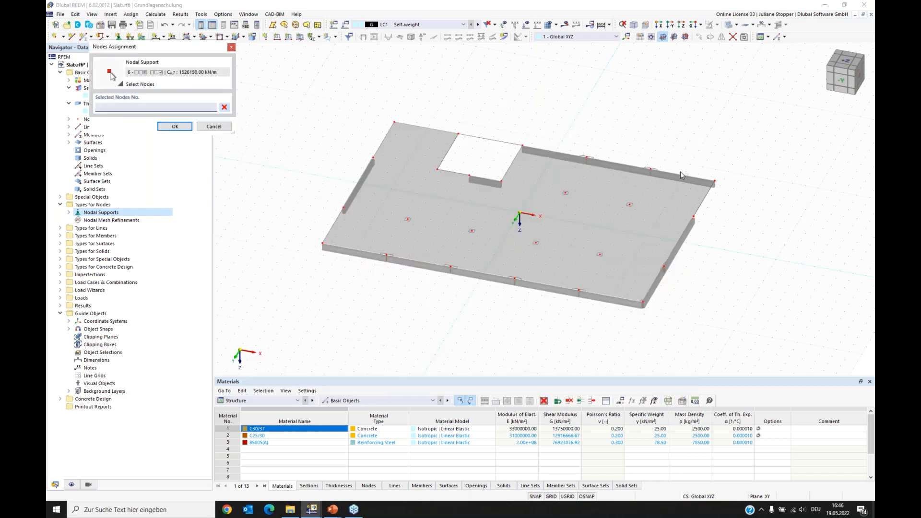
pyautogui.click(408, 220)
pyautogui.click(471, 230)
pyautogui.click(535, 242)
pyautogui.click(629, 205)
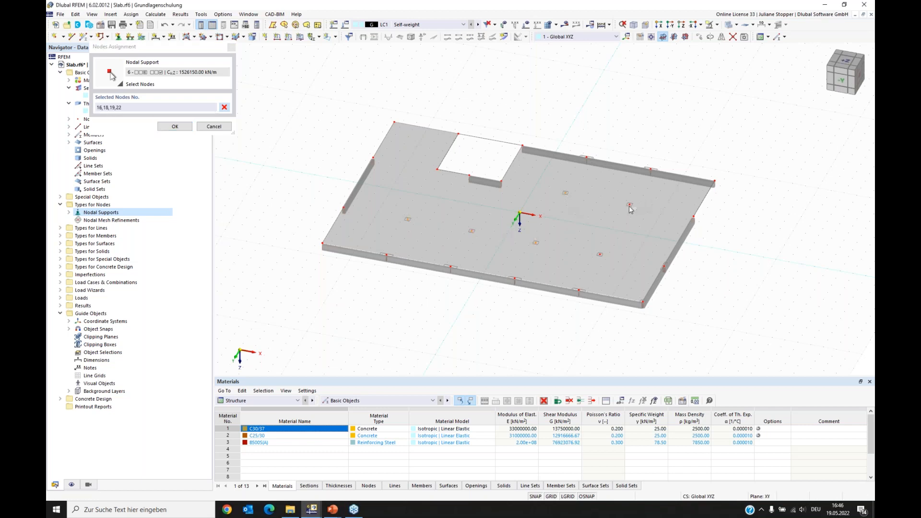
pyautogui.click(600, 254)
pyautogui.click(629, 204)
pyautogui.click(641, 301)
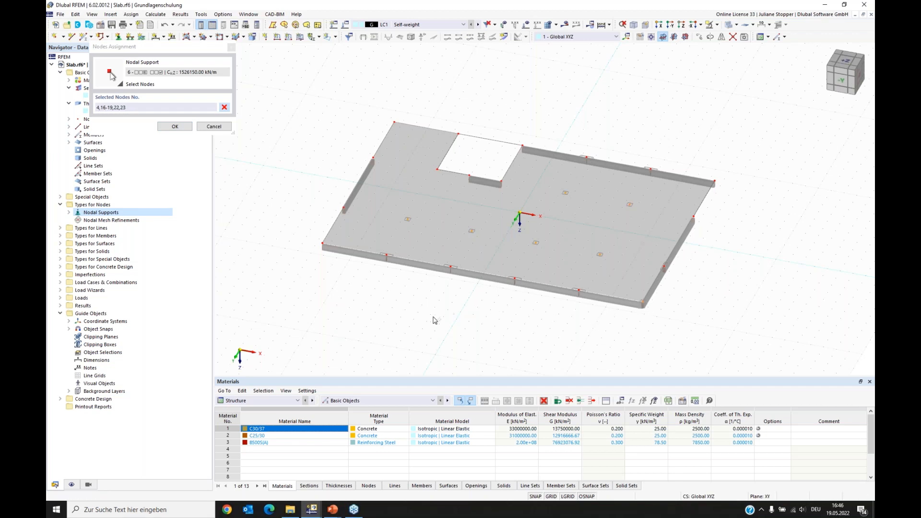
pyautogui.click(174, 127)
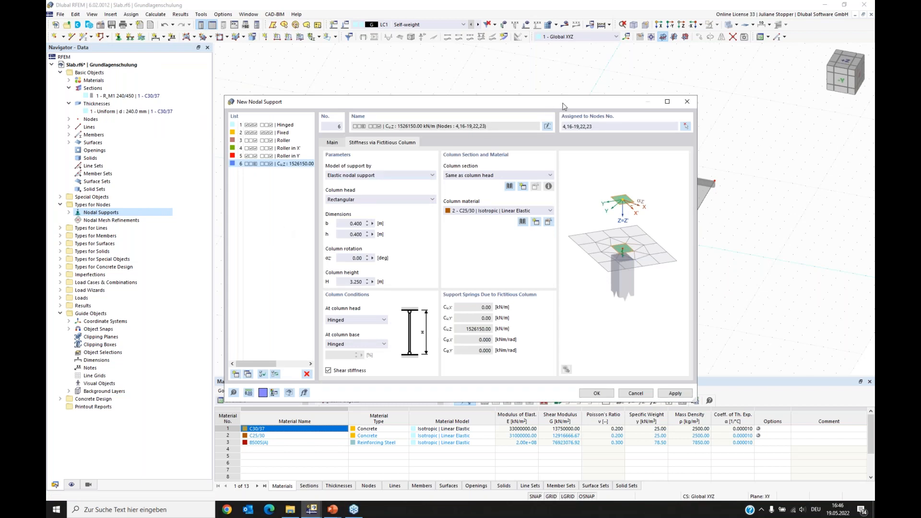
# Apply the column support and check its placement on the slab behind the dialog
pyautogui.moveTo(560, 103); pyautogui.dragTo(386, 95)
pyautogui.click(501, 385)
pyautogui.moveTo(288, 95); pyautogui.dragTo(218, 113)
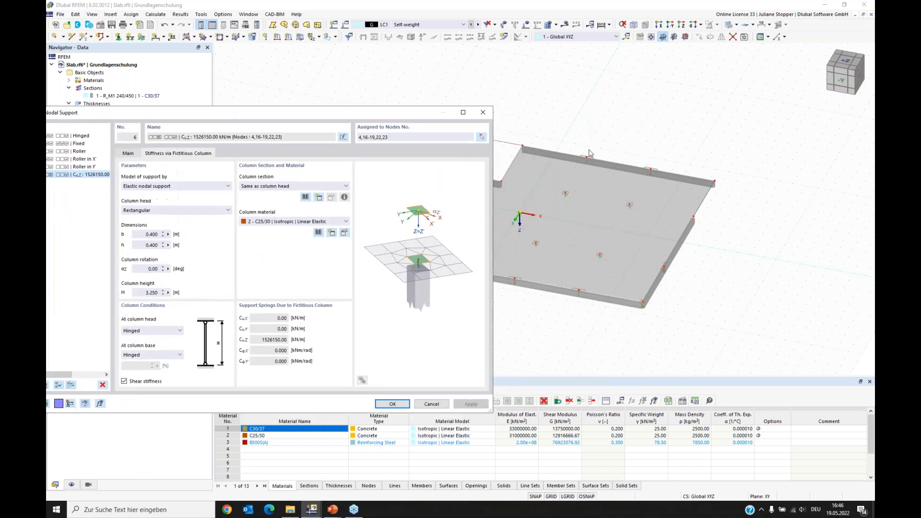
pyautogui.moveTo(379, 113); pyautogui.dragTo(526, 104)
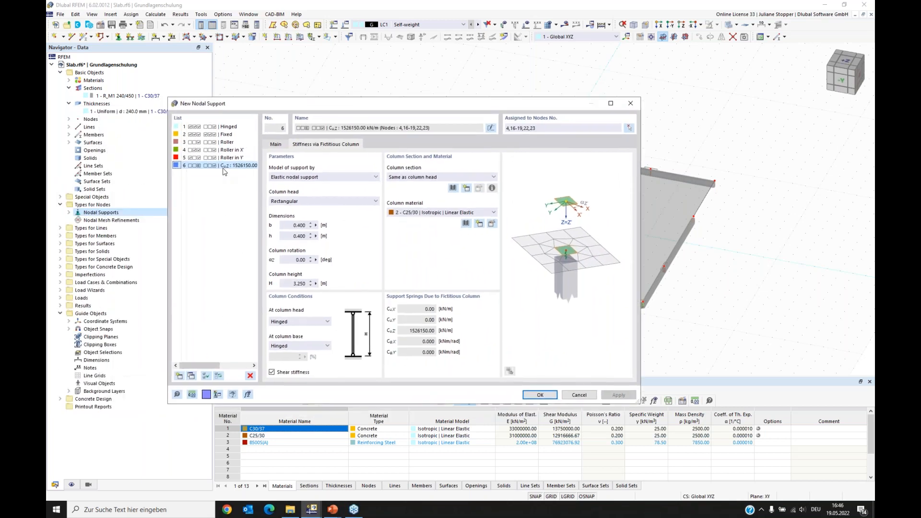
# Delete the five predefined nodal supports, from Hinged through Roller in Y'
pyautogui.click(223, 158)
pyautogui.keyDown('shift'); pyautogui.click(215, 127); pyautogui.keyUp('shift')
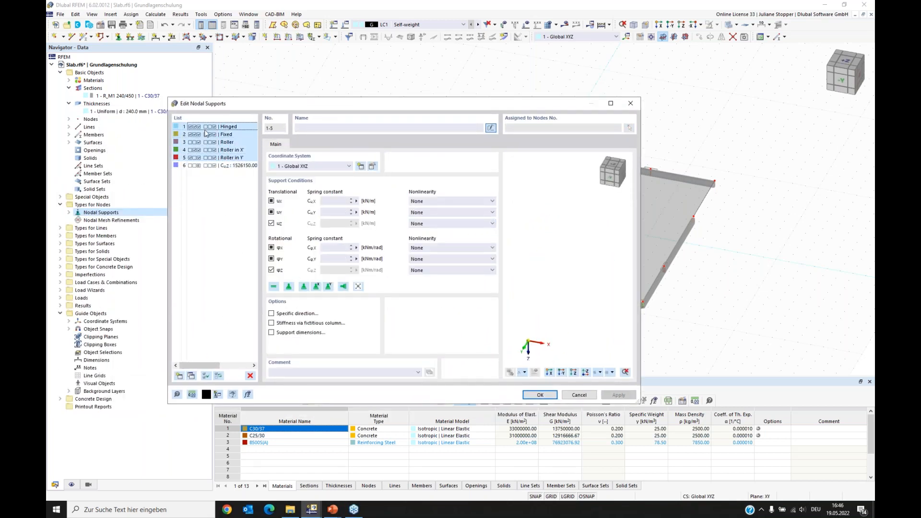
pyautogui.click(250, 376)
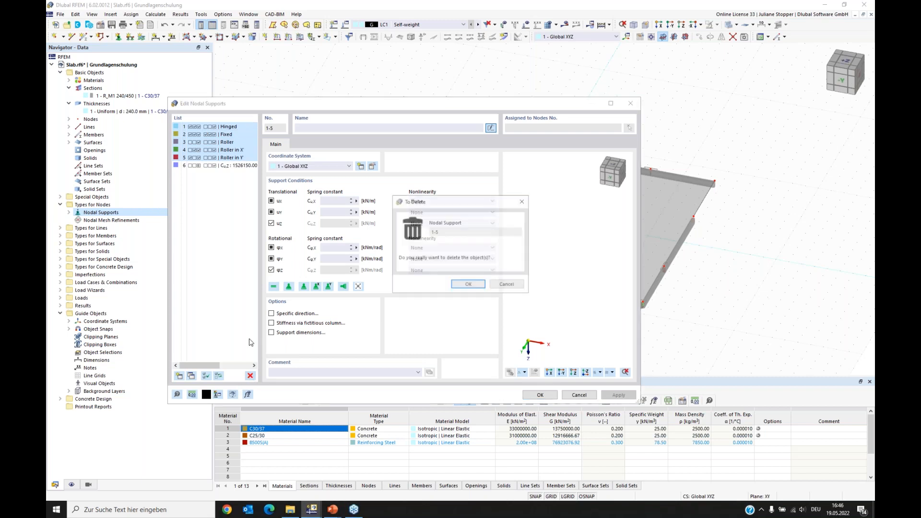
pyautogui.click(466, 284)
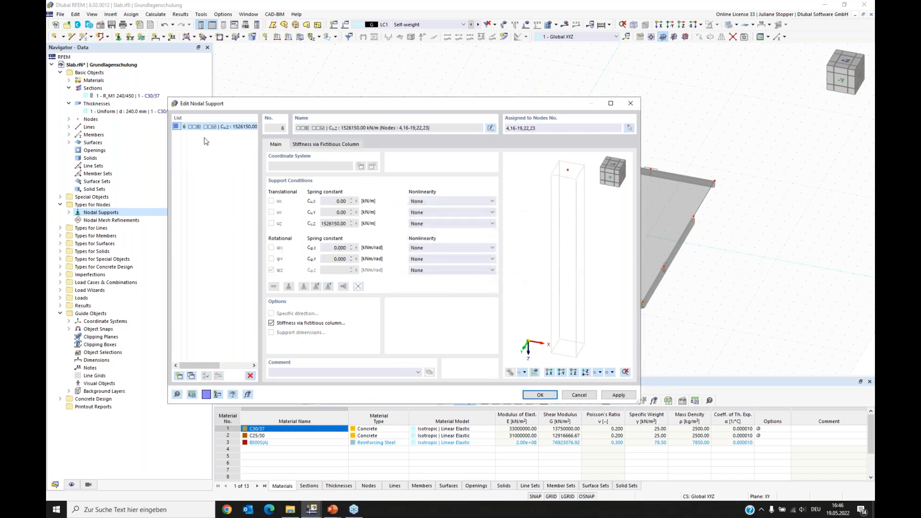
# Duplicate the column support and set the copy's column head to b 1.000 m and h 0.250 m
pyautogui.click(228, 128)
pyautogui.click(191, 376)
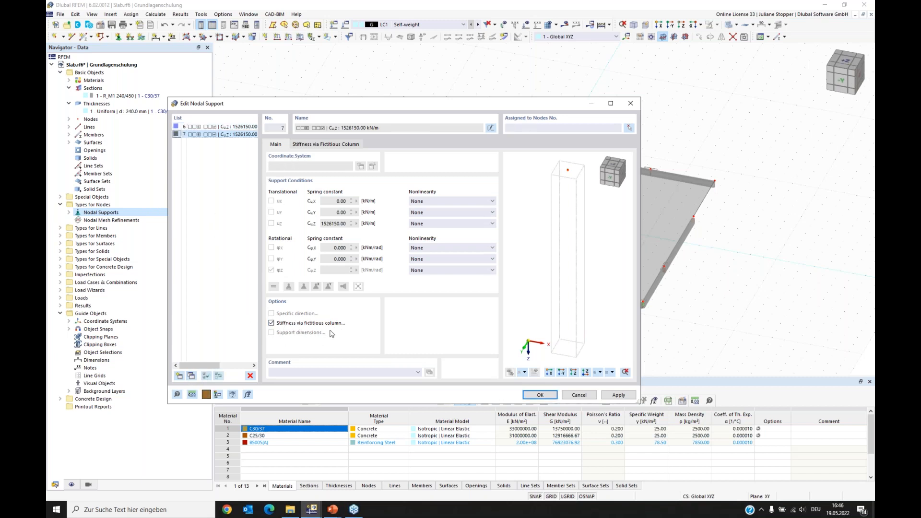
pyautogui.click(334, 146)
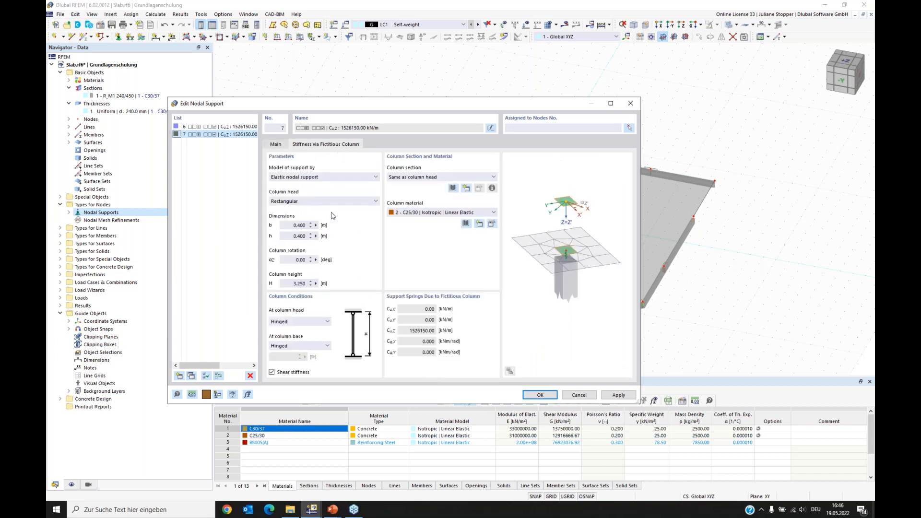
pyautogui.doubleClick(284, 225)
pyautogui.write('1')
pyautogui.doubleClick(293, 236)
pyautogui.write('0,25')
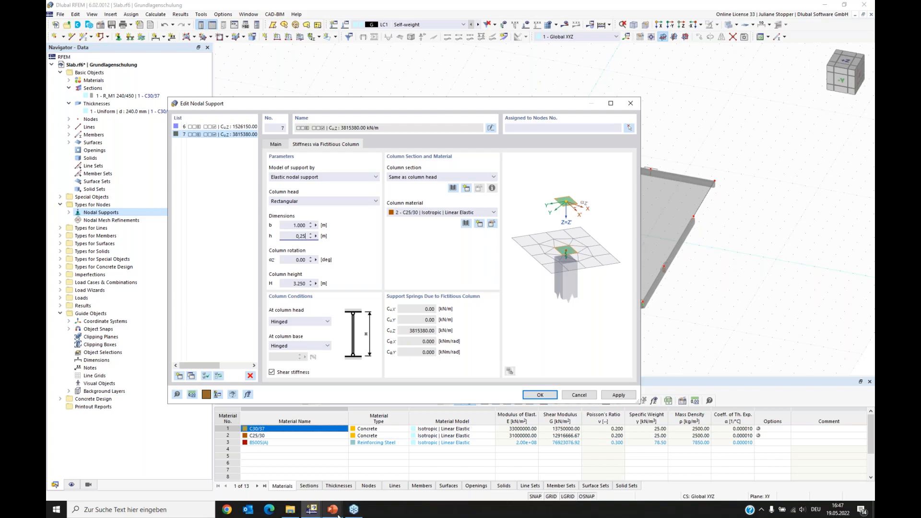
# Switch to the PowerPoint slide to check the column sizes and positions, and return to RFEM
pyautogui.moveTo(332, 510)
pyautogui.click(332, 466)
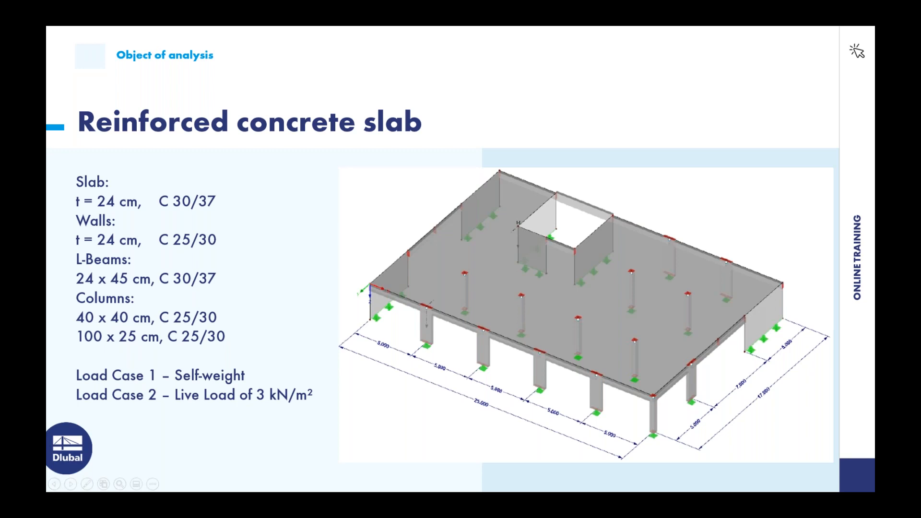
pyautogui.hotkey('alt', 'Tab')
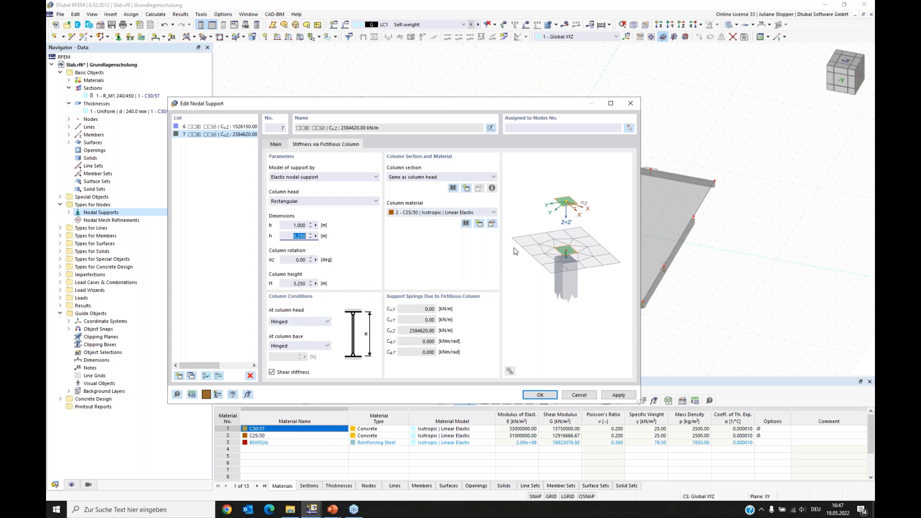
# Assign the 1.000 x 0.250 m column support to edge nodes 10, 11, 24, 25, 28 and 29
pyautogui.click(629, 128)
pyautogui.click(586, 158)
pyautogui.click(650, 170)
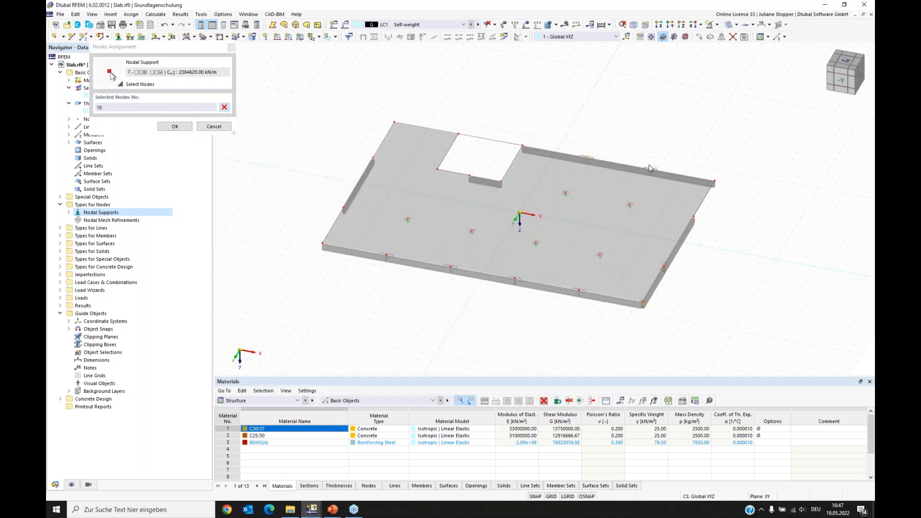
pyautogui.click(579, 292)
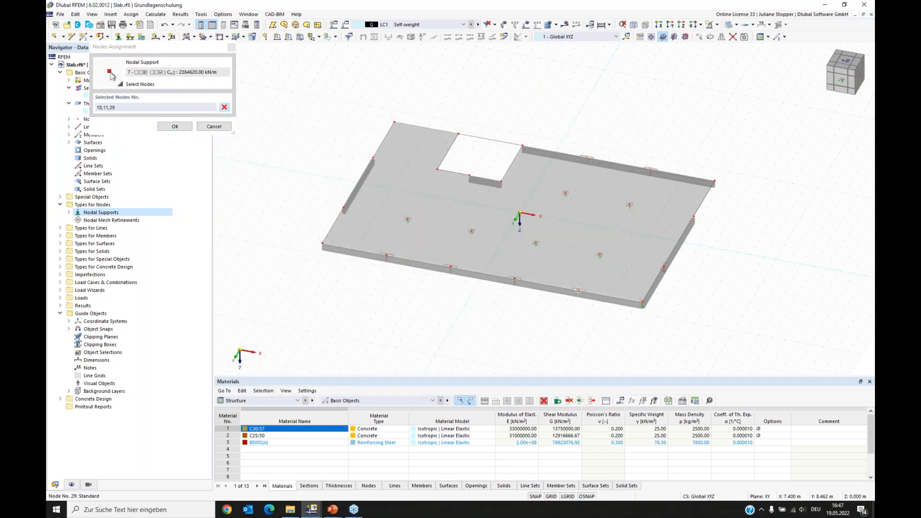
pyautogui.click(515, 280)
pyautogui.click(450, 267)
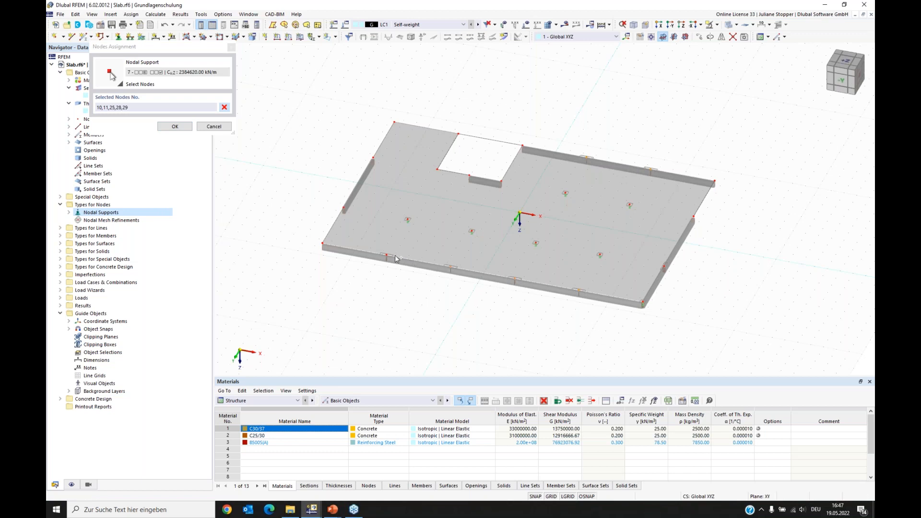
pyautogui.click(387, 256)
pyautogui.click(174, 127)
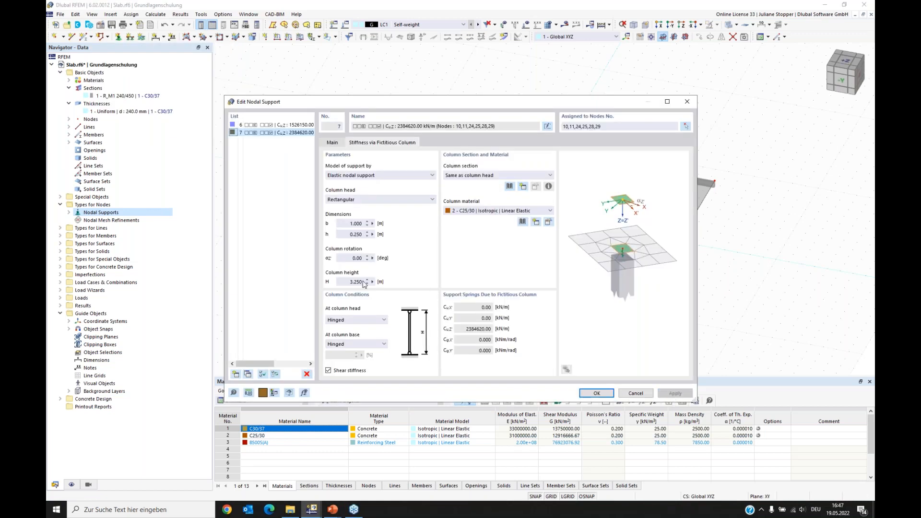
# Duplicate the 1.000 x 0.250 m support and swap the copy's column head dimensions to b 0.250 m and h 1.000 m
pyautogui.click(248, 374)
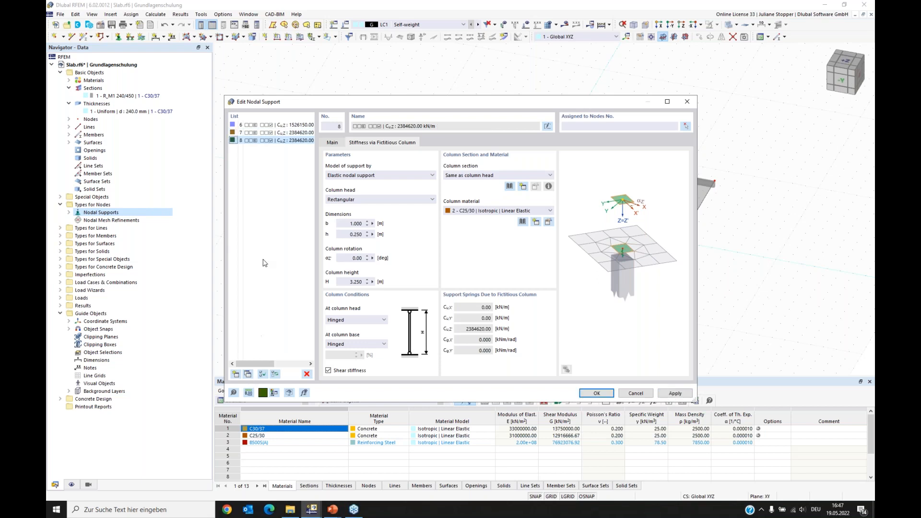
pyautogui.moveTo(345, 225); pyautogui.dragTo(379, 220)
pyautogui.write('0.')
pyautogui.moveTo(348, 235); pyautogui.dragTo(377, 235)
pyautogui.write('1')
pyautogui.click(353, 258)
# Assign the 0.250 x 1.000 m column support to node 21 on the short slab edge and save the support definitions
pyautogui.click(686, 125)
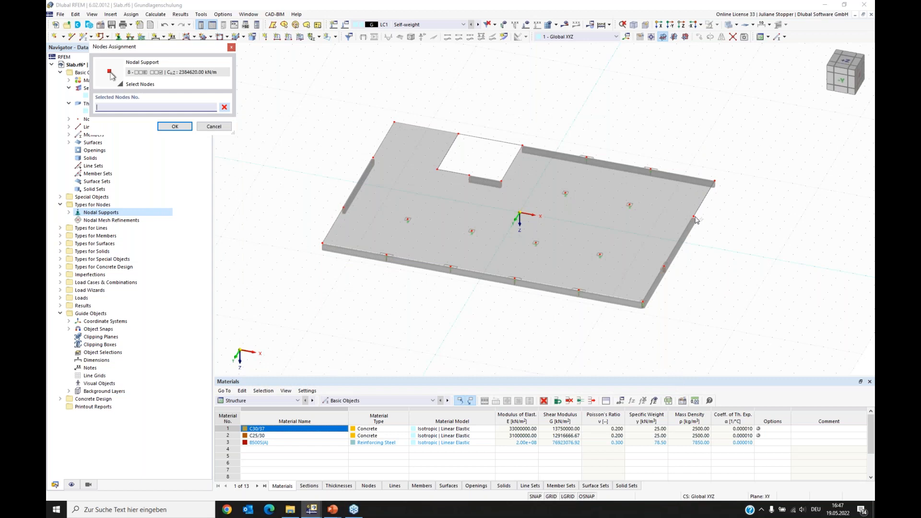
pyautogui.click(663, 267)
pyautogui.click(176, 126)
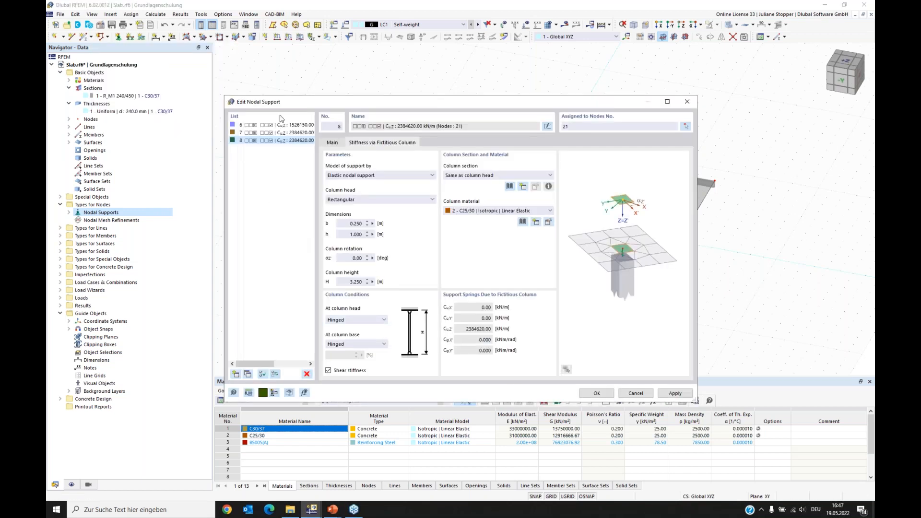
pyautogui.moveTo(545, 104); pyautogui.dragTo(582, 157)
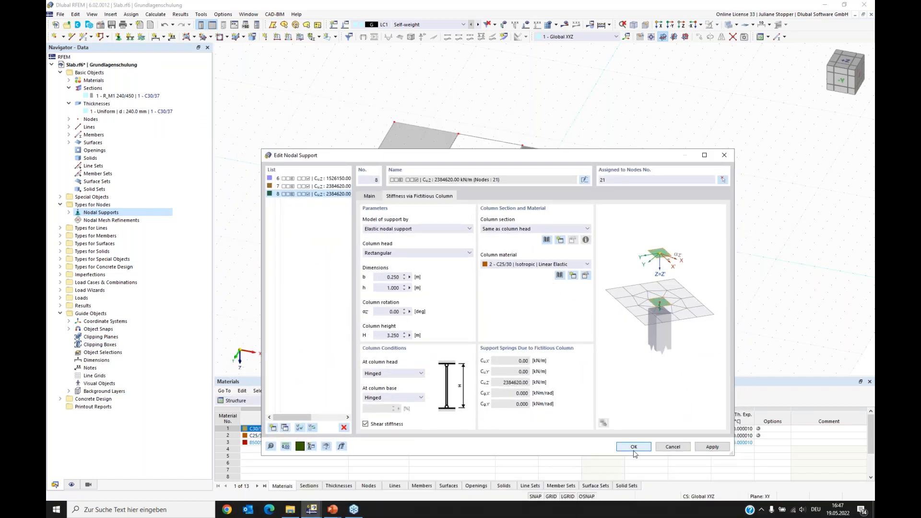
pyautogui.click(633, 446)
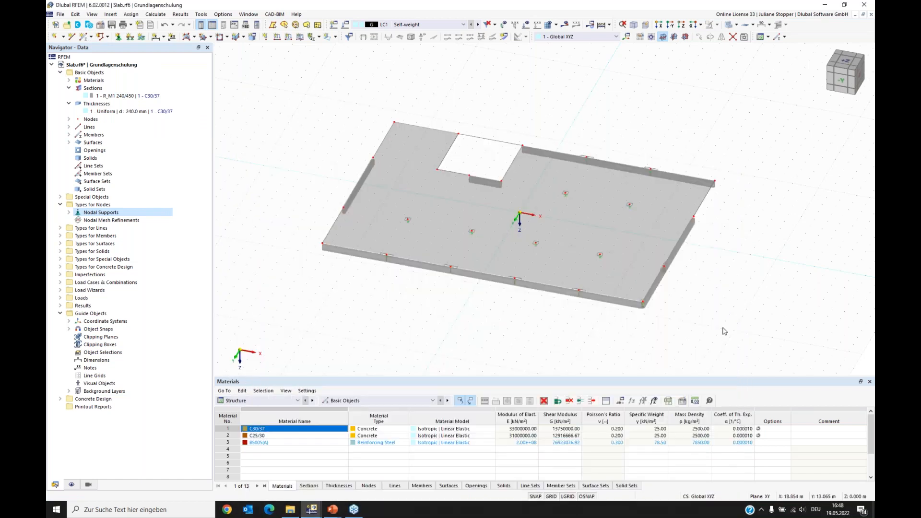
# Display the slab model in wireframe mode and inspect the column supports along its edges and interior
pyautogui.keyDown('ctrl'); pyautogui.moveTo(715, 330); pyautogui.dragTo(505, 263, button='middle'); pyautogui.keyUp('ctrl')
pyautogui.scroll(3, 505, 263)
pyautogui.scroll(2, 505, 263)
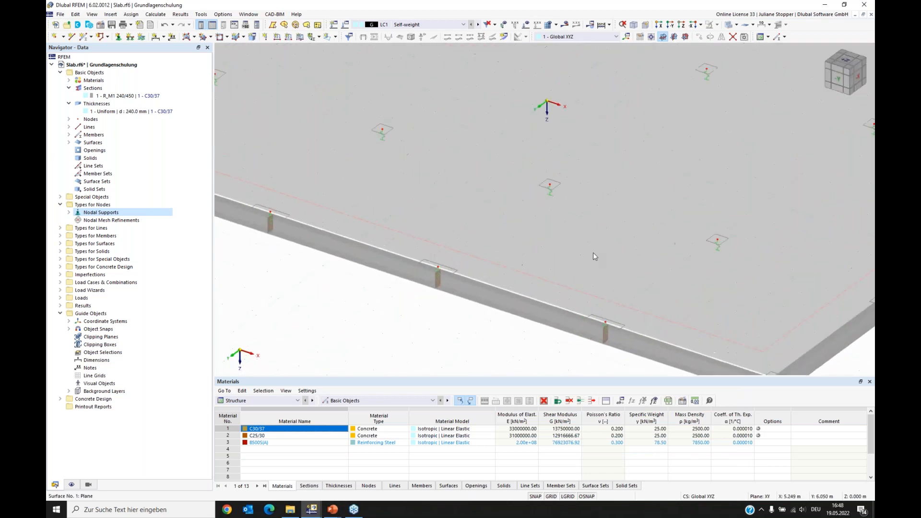
pyautogui.click(737, 25)
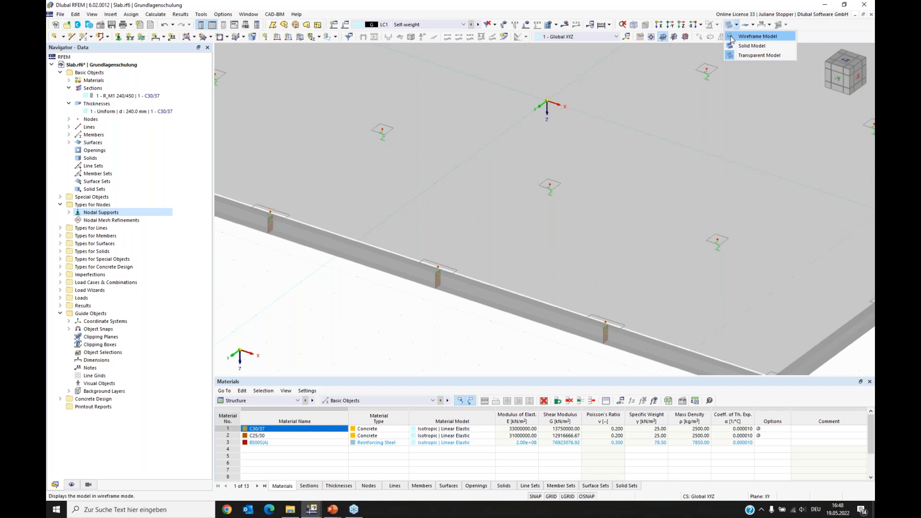
pyautogui.click(731, 38)
pyautogui.scroll(-5, 608, 192)
pyautogui.keyDown('ctrl'); pyautogui.moveTo(529, 202); pyautogui.dragTo(454, 254, button='middle'); pyautogui.keyUp('ctrl')
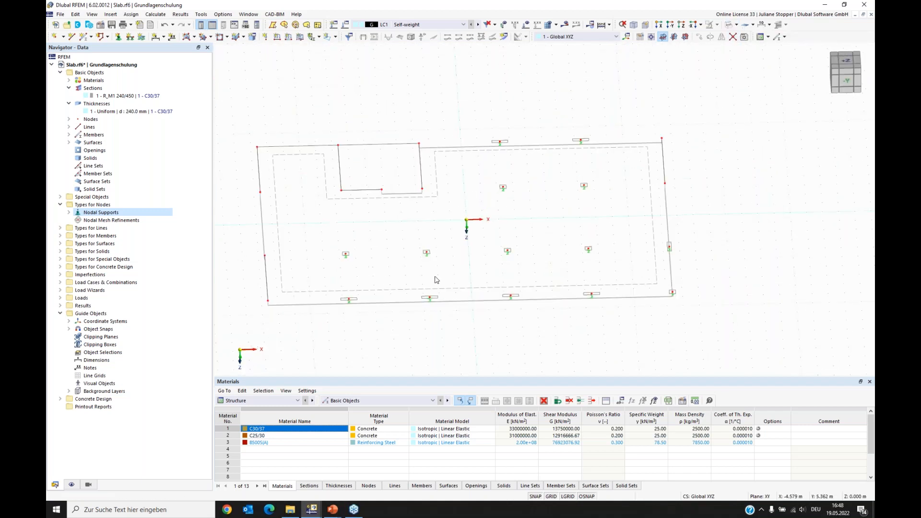
pyautogui.keyDown('ctrl'); pyautogui.moveTo(667, 290); pyautogui.dragTo(555, 263, button='middle'); pyautogui.keyUp('ctrl')
pyautogui.scroll(4, 555, 264)
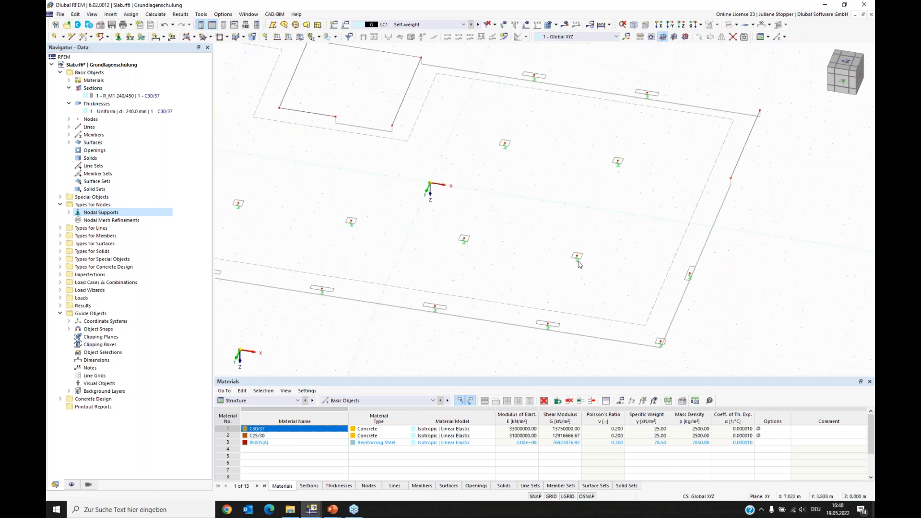
pyautogui.scroll(-4, 582, 265)
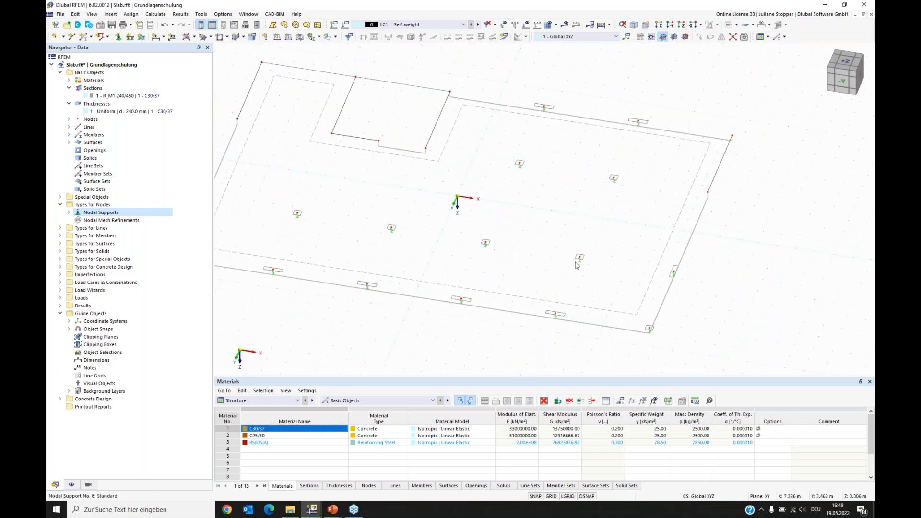
# Enlarge the display size of the nodal support symbols and check them around the whole slab
pyautogui.rightClick(520, 166)
pyautogui.moveTo(536, 250); pyautogui.dragTo(559, 251)
pyautogui.click(411, 364)
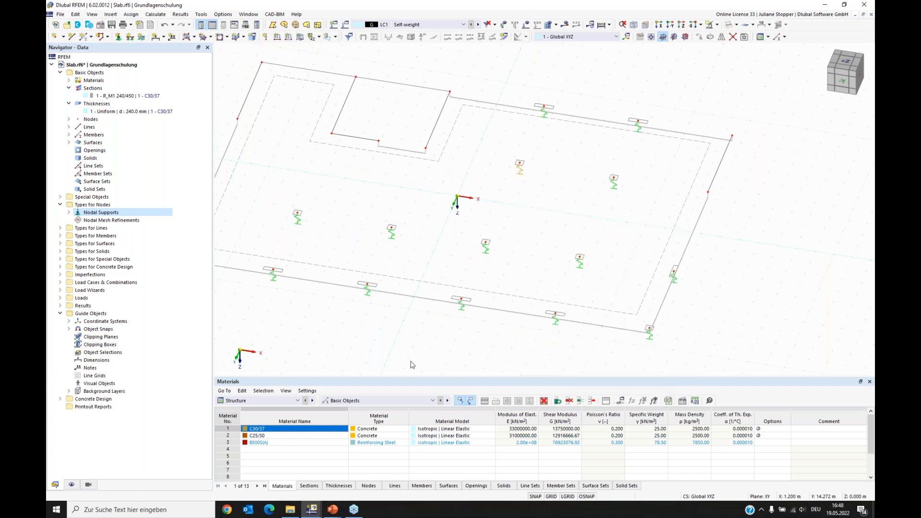
pyautogui.click(634, 27)
pyautogui.keyDown('ctrl'); pyautogui.moveTo(366, 267); pyautogui.dragTo(535, 296, button='middle'); pyautogui.keyUp('ctrl')
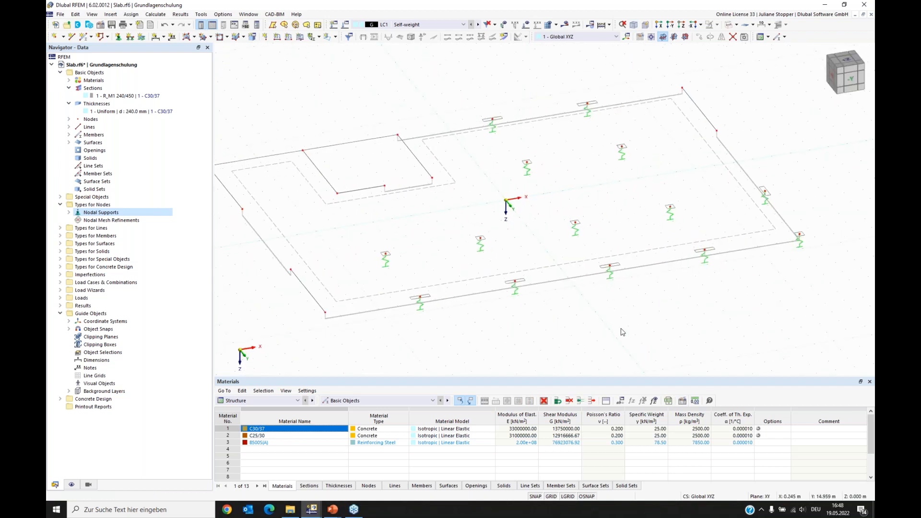
pyautogui.keyDown('ctrl'); pyautogui.moveTo(614, 332); pyautogui.dragTo(477, 313, button='middle'); pyautogui.keyUp('ctrl')
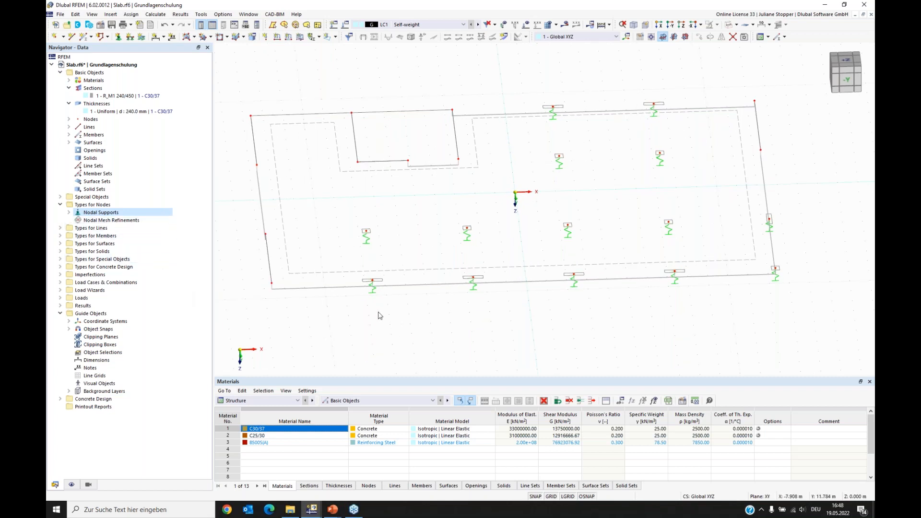
pyautogui.keyDown('ctrl'); pyautogui.moveTo(572, 321); pyautogui.dragTo(524, 312, button='middle'); pyautogui.keyUp('ctrl')
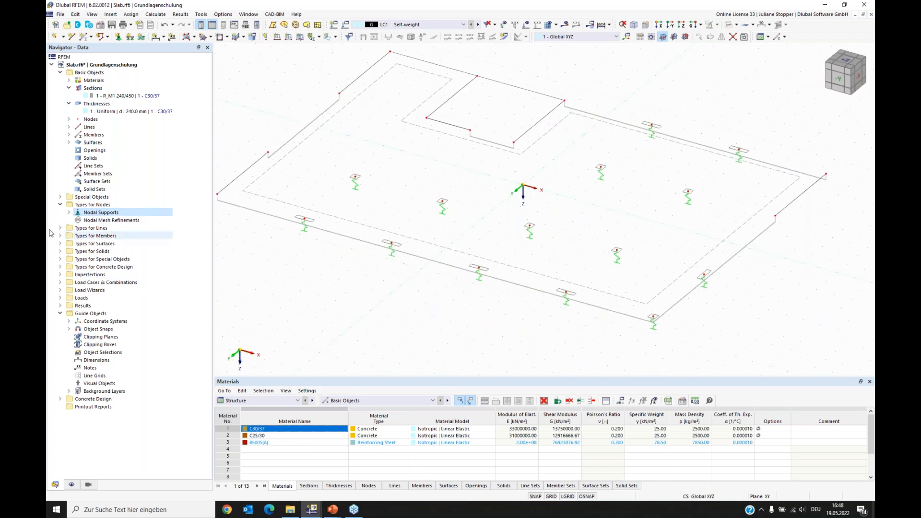
# Create a new line support in the local xyz coordinate system with its stiffness defined via a fictitious wall
pyautogui.click(60, 205)
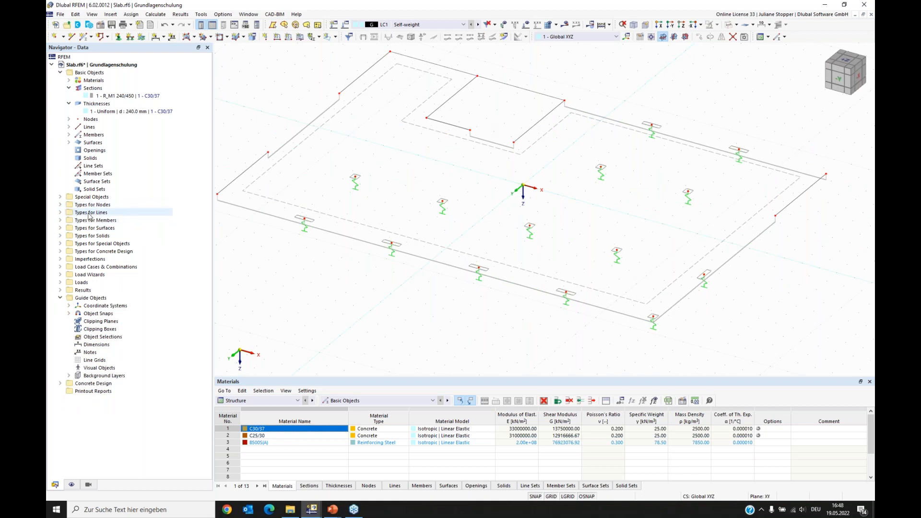
pyautogui.click(61, 213)
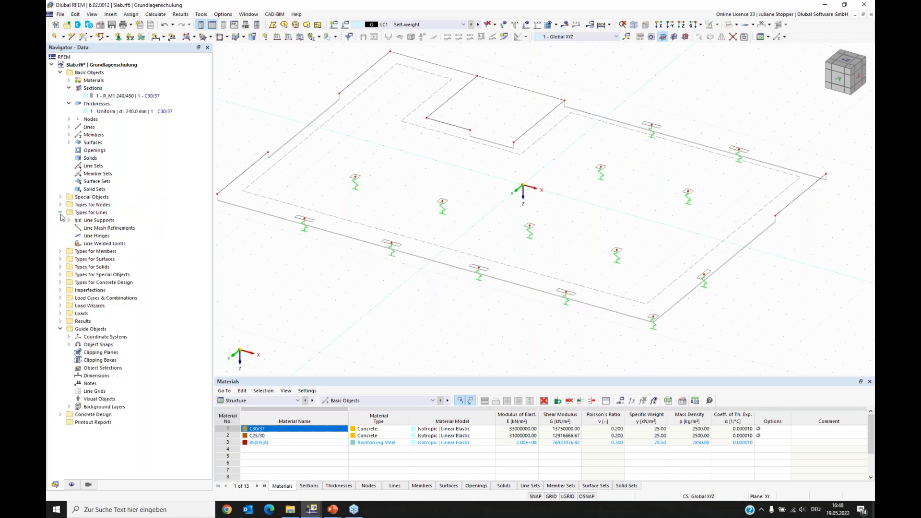
pyautogui.rightClick(93, 223)
pyautogui.click(117, 237)
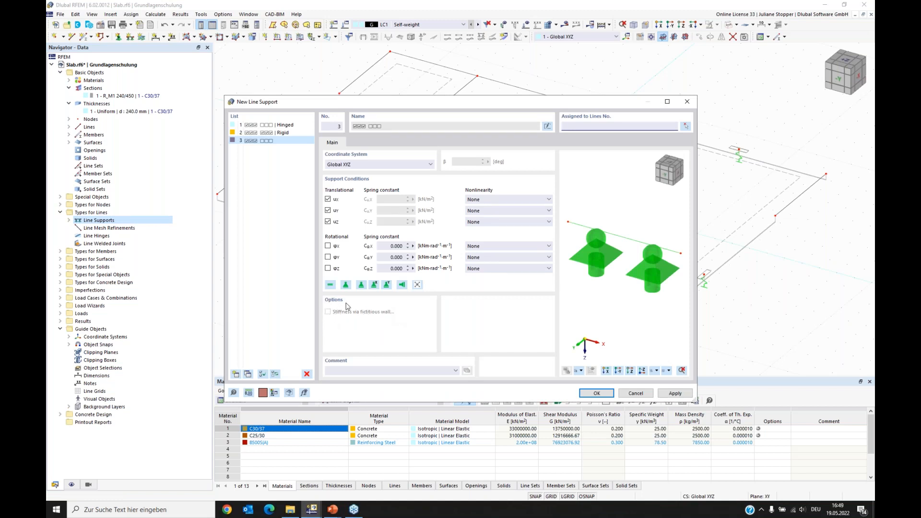
pyautogui.click(352, 165)
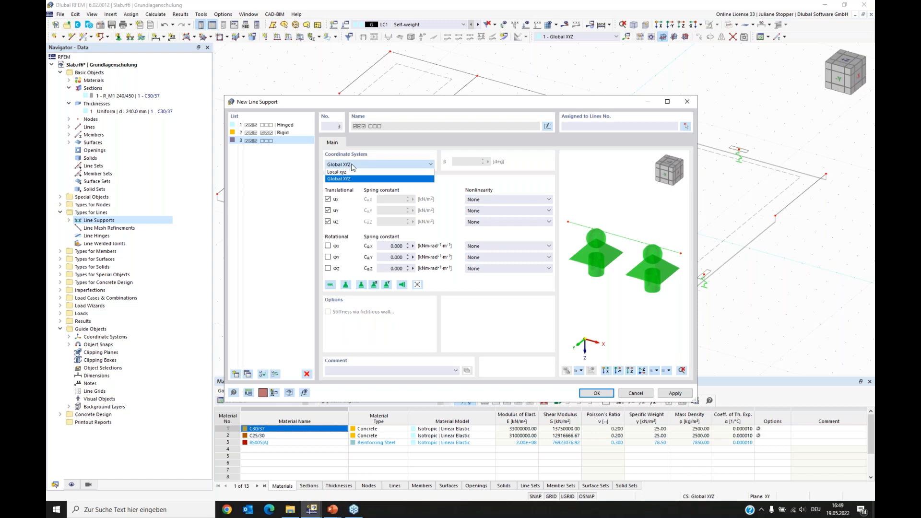
pyautogui.click(346, 172)
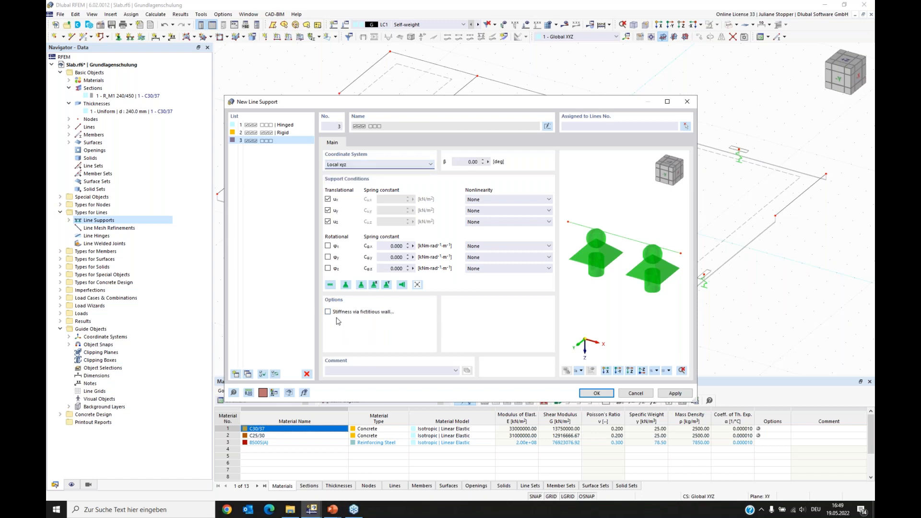
pyautogui.click(328, 312)
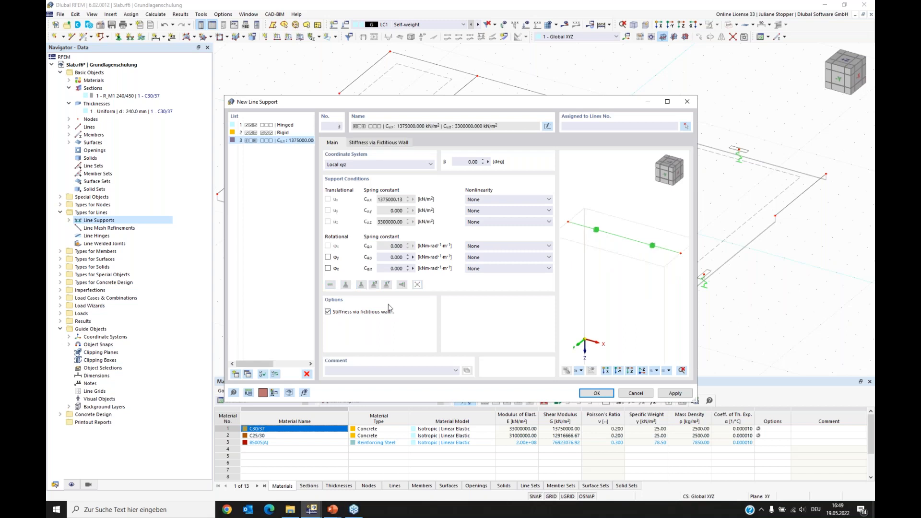
# Define the fictitious wall with a width of 0.240 m, a height of 3.250 m and material C25/30
pyautogui.click(372, 143)
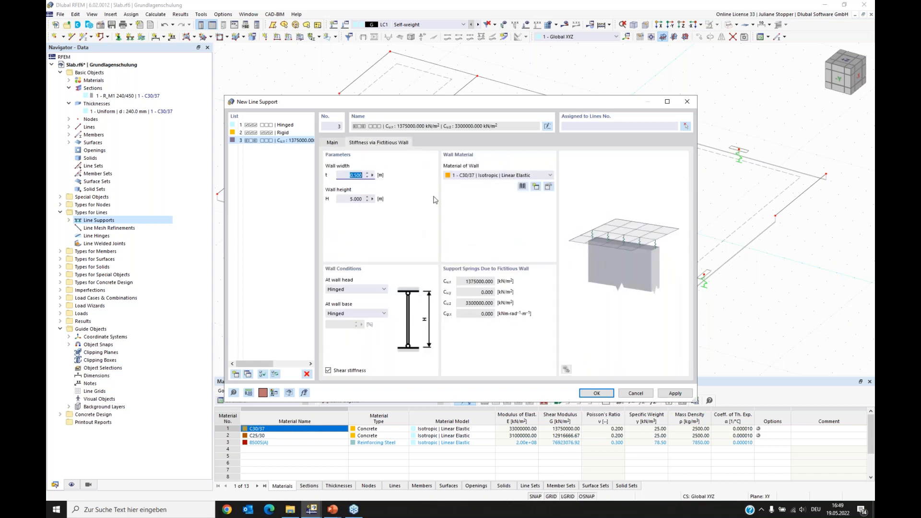
pyautogui.moveTo(453, 106); pyautogui.dragTo(443, 105)
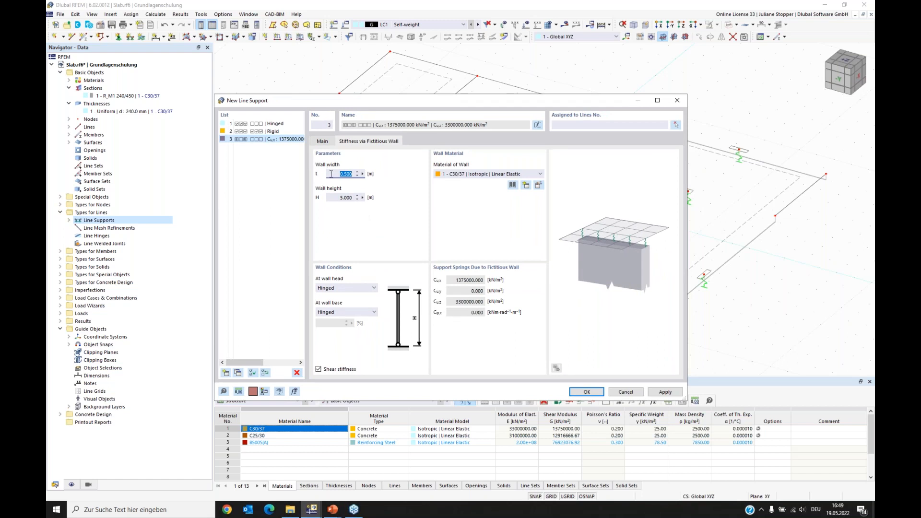
pyautogui.write('0,24')
pyautogui.press('Tab')
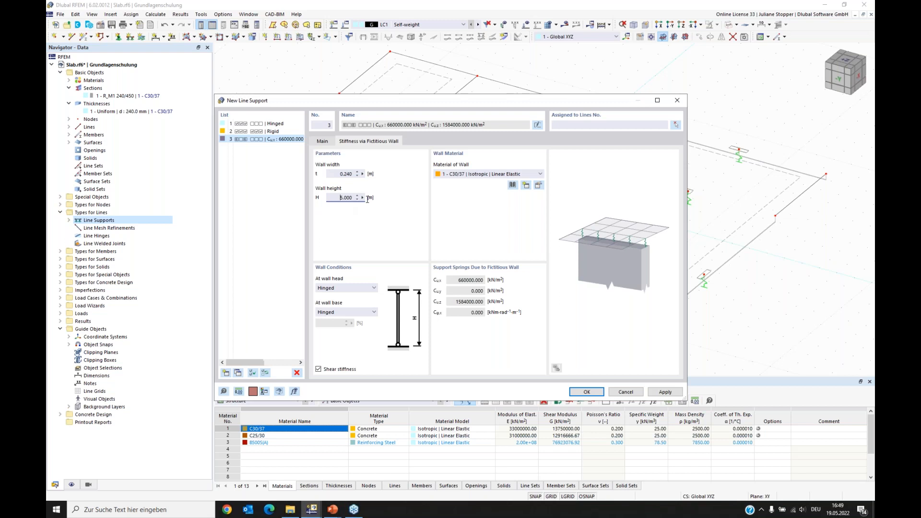
pyautogui.write('3,25')
pyautogui.click(476, 178)
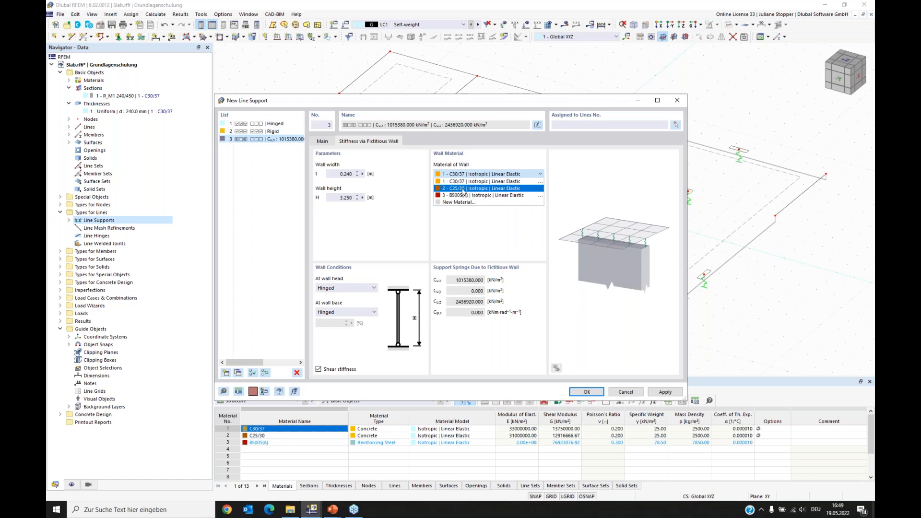
pyautogui.click(462, 189)
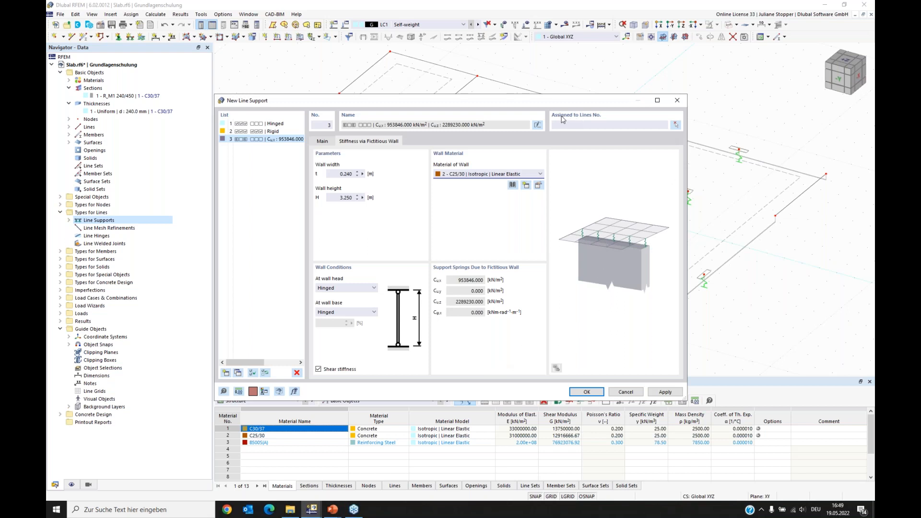
# Assign the wall line support to the wall segments along the slab's outer edges and around the opening, and save the support
pyautogui.click(676, 124)
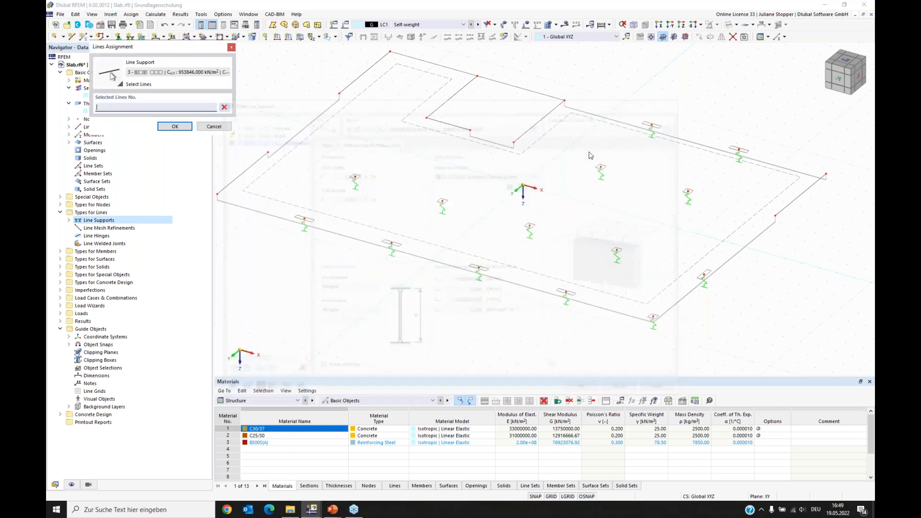
pyautogui.click(248, 174)
pyautogui.click(347, 87)
pyautogui.click(431, 63)
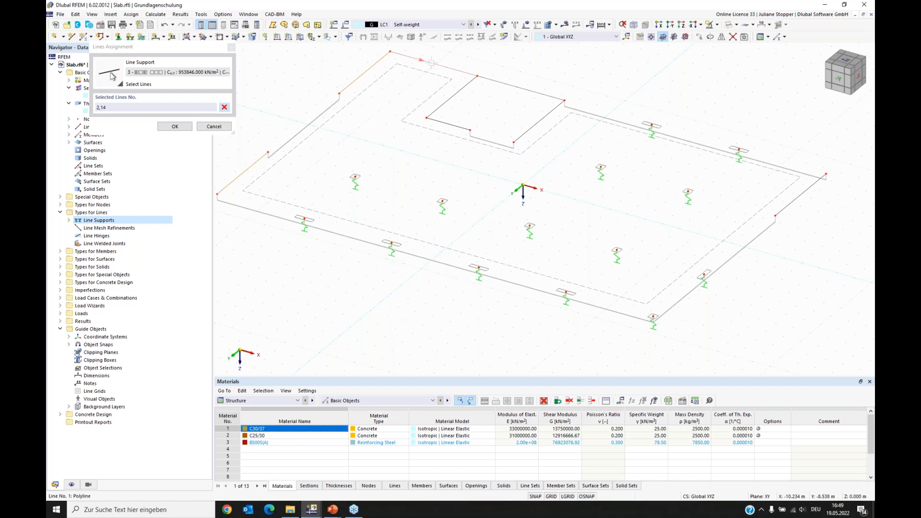
pyautogui.click(442, 105)
pyautogui.click(442, 121)
pyautogui.click(801, 196)
pyautogui.click(175, 127)
pyautogui.click(605, 396)
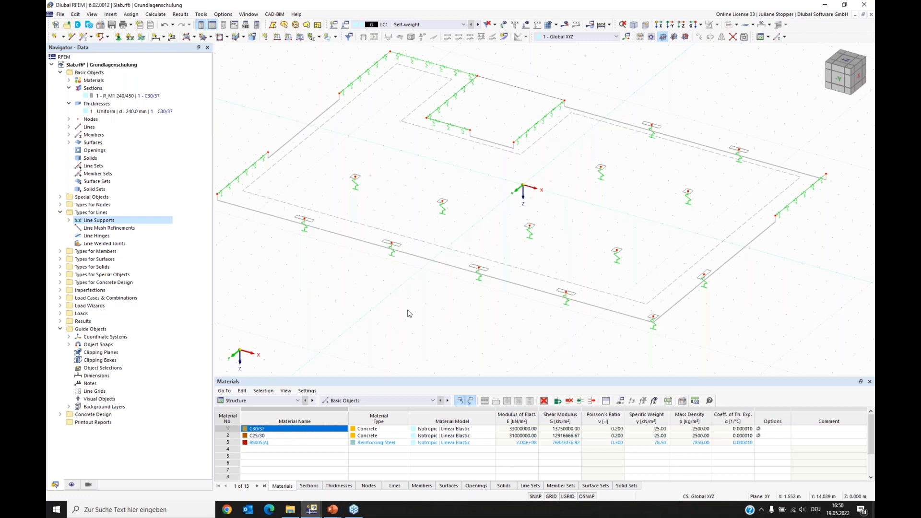
# Switch the model display back to transparent mode and inspect the supported slab
pyautogui.keyDown('ctrl'); pyautogui.moveTo(410, 313); pyautogui.dragTo(433, 299, button='middle'); pyautogui.keyUp('ctrl')
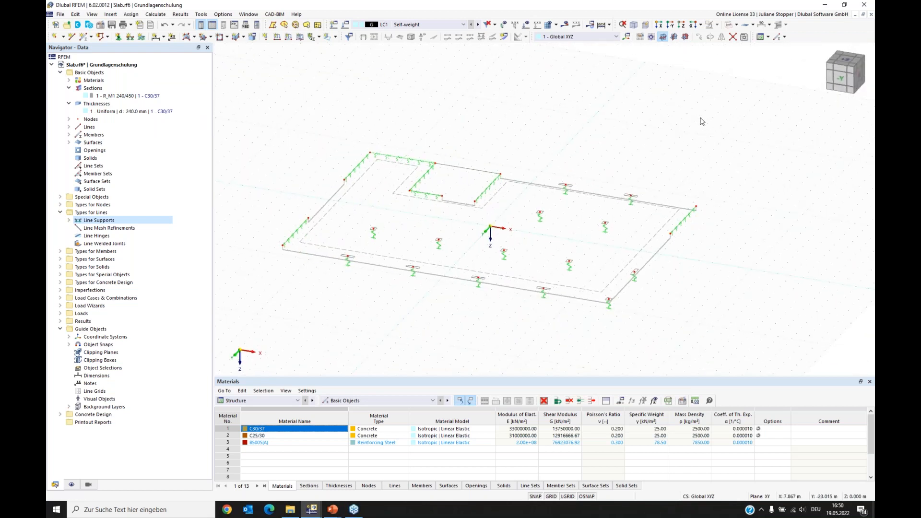
pyautogui.click(729, 27)
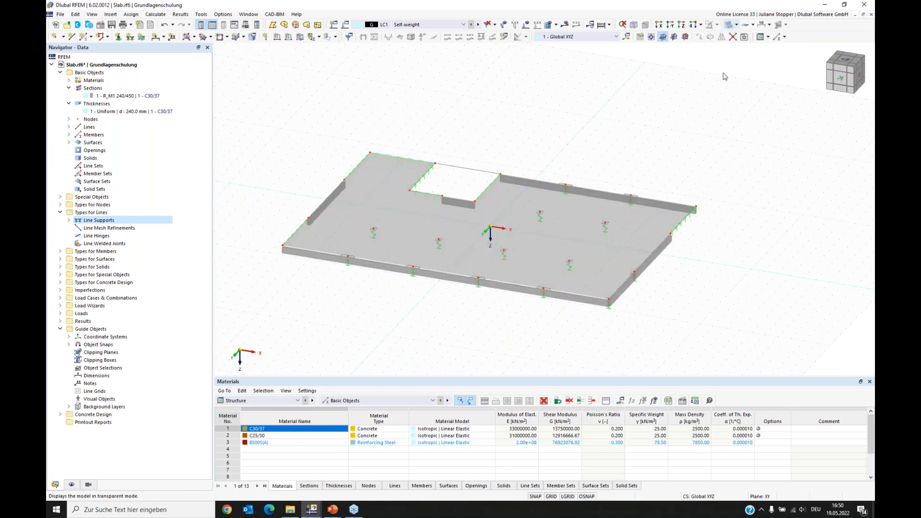
pyautogui.keyDown('ctrl'); pyautogui.moveTo(360, 307); pyautogui.dragTo(379, 326, button='middle'); pyautogui.keyUp('ctrl')
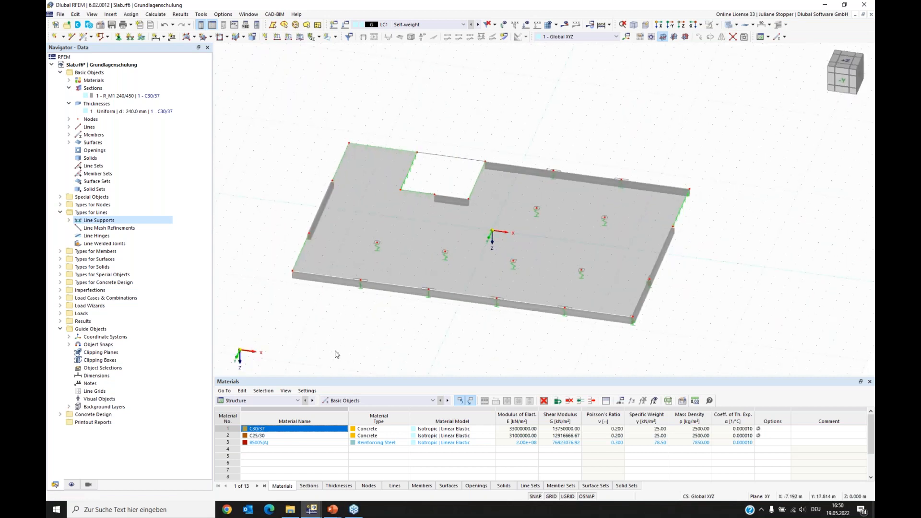
pyautogui.keyDown('ctrl'); pyautogui.moveTo(329, 350); pyautogui.dragTo(341, 345, button='middle'); pyautogui.keyUp('ctrl')
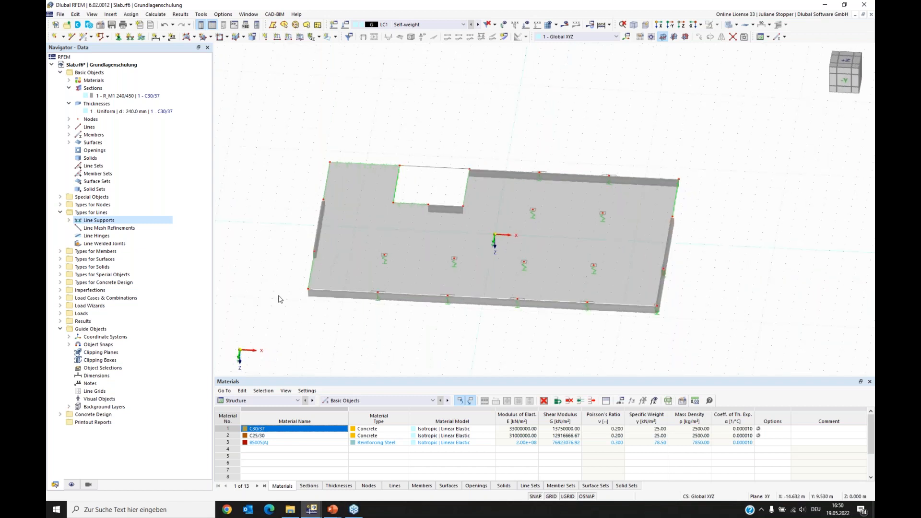
# Open the load cases for editing and review the combination standard settings before returning to the load case list
pyautogui.click(60, 72)
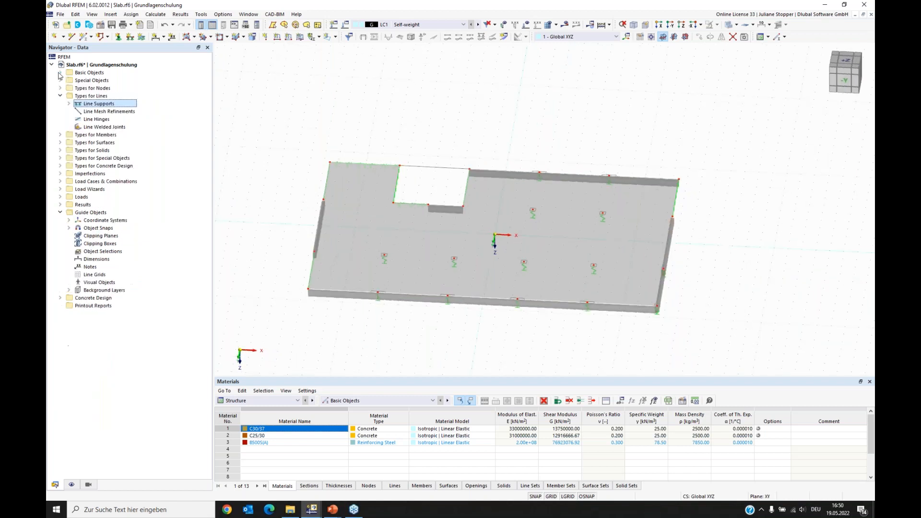
pyautogui.click(60, 96)
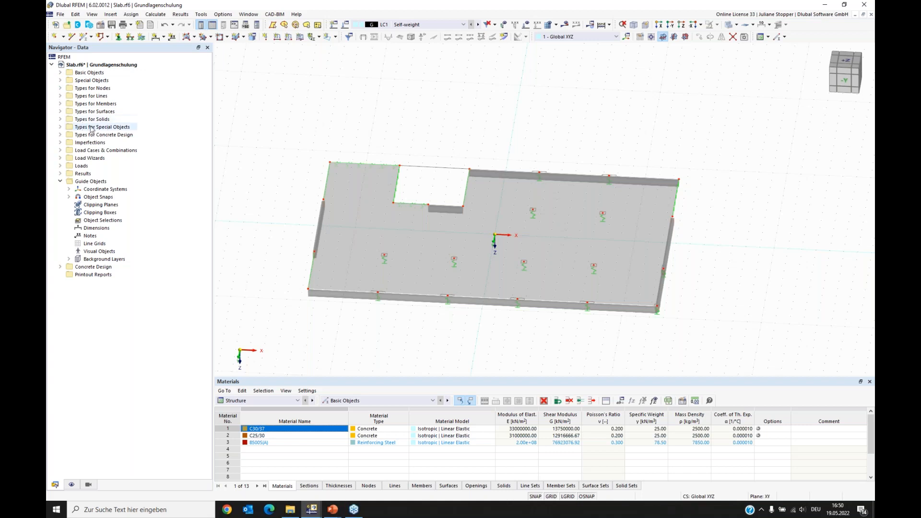
pyautogui.click(60, 150)
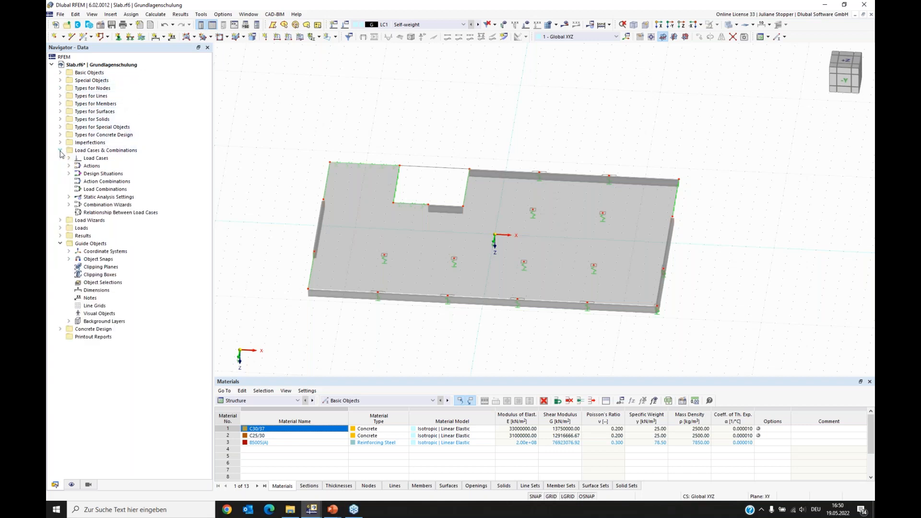
pyautogui.rightClick(90, 158)
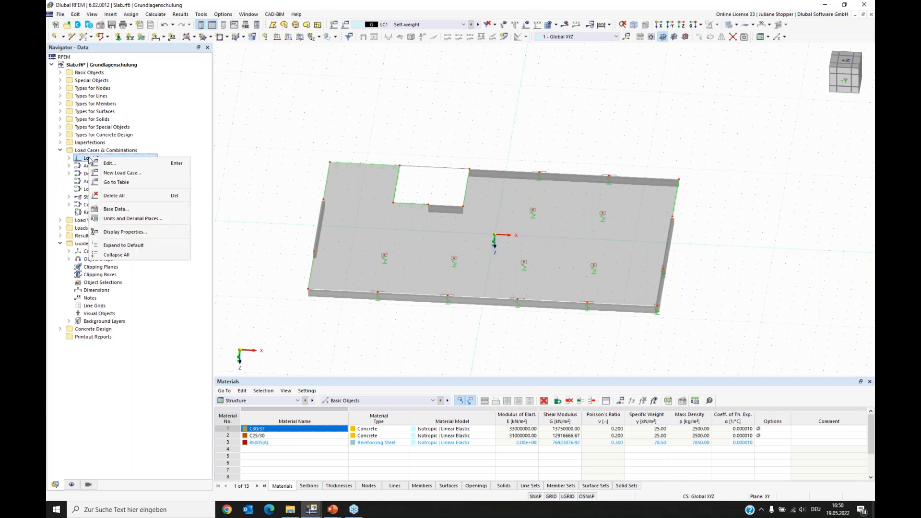
pyautogui.click(110, 164)
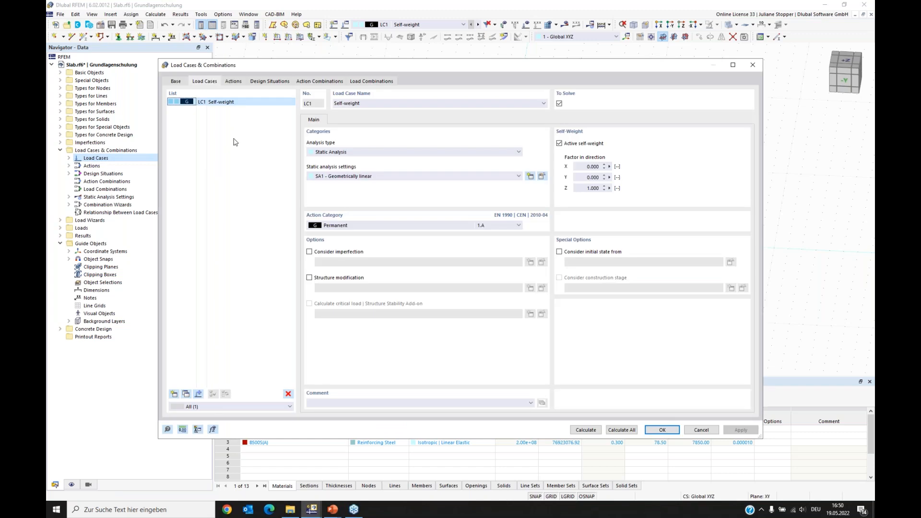
pyautogui.click(175, 82)
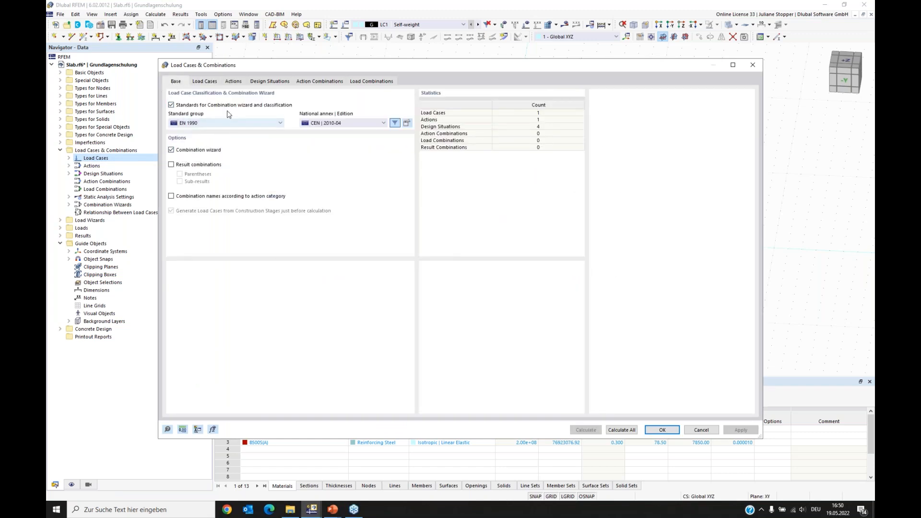
pyautogui.click(204, 81)
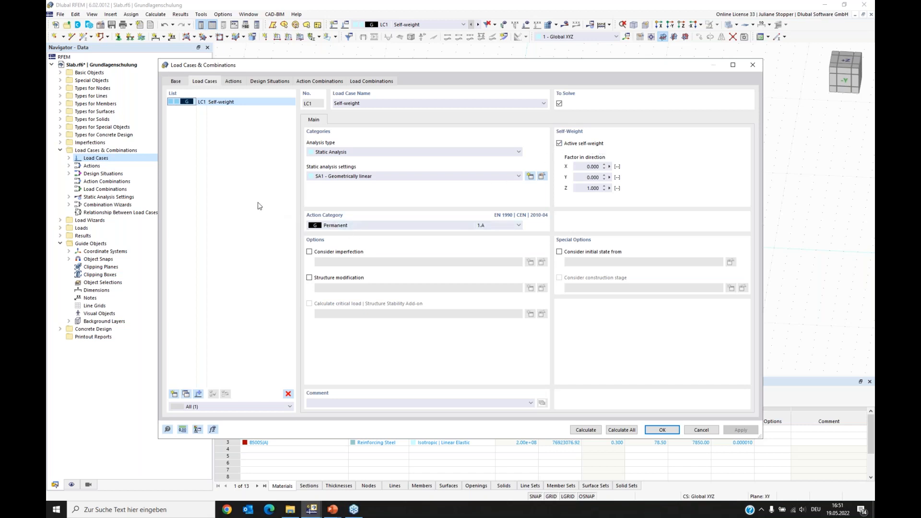
# Create load case LC2 named Live Load with the action category imposed loads category A: domestic, residential areas
pyautogui.click(174, 394)
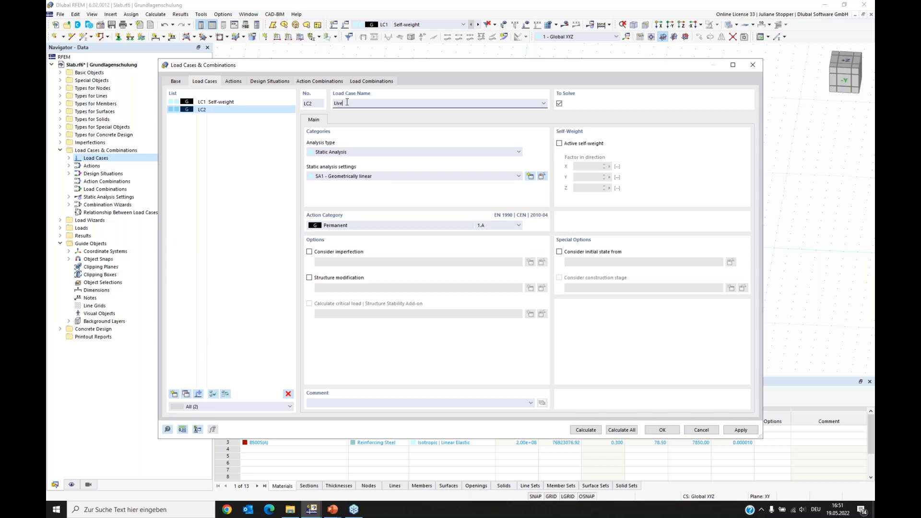
pyautogui.click(207, 200)
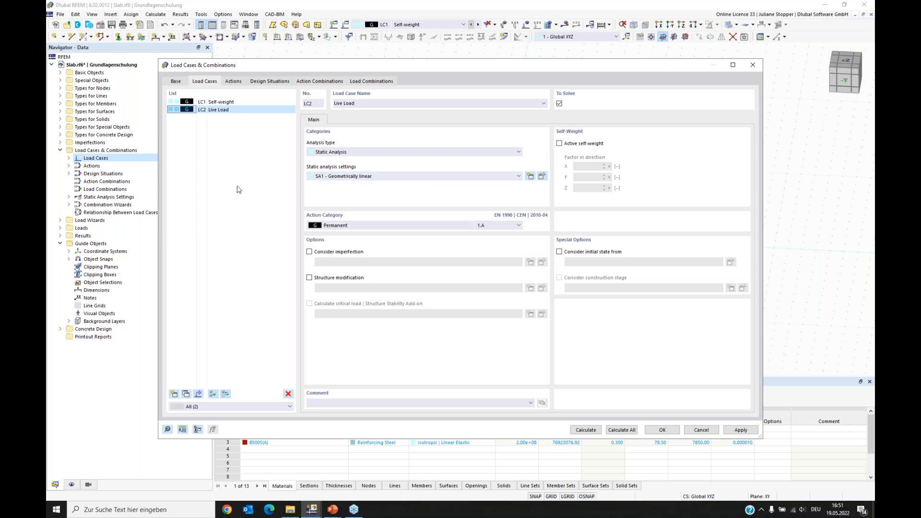
pyautogui.click(341, 226)
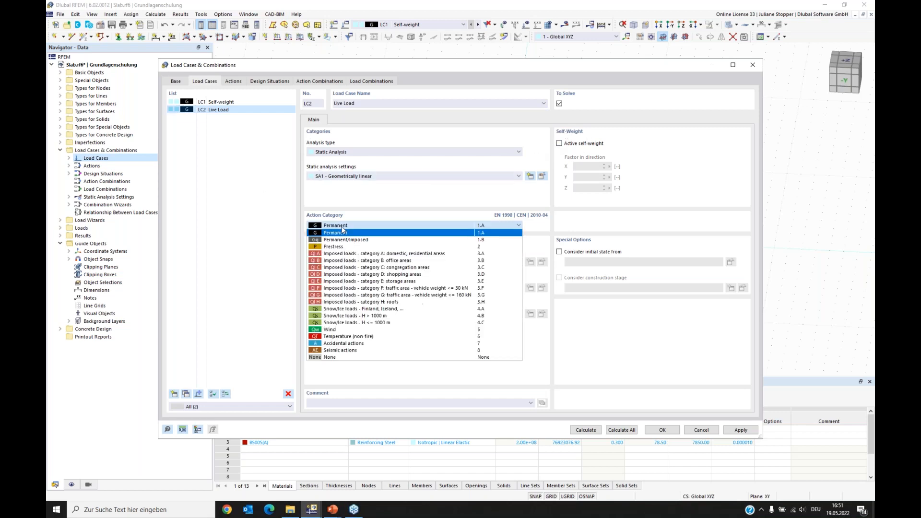
pyautogui.click(350, 255)
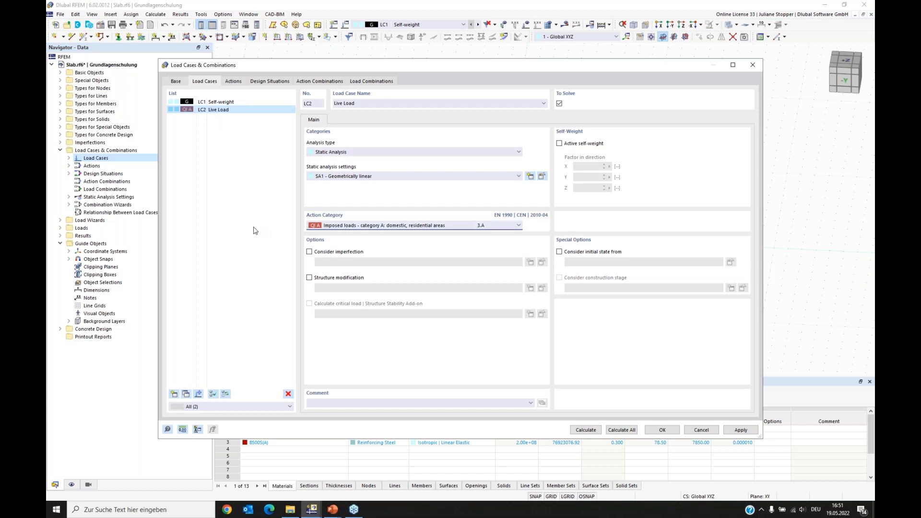
# Set the design situations' combination wizard to SA1 - Geometrically linear static analysis and exclude imperfection cases
pyautogui.click(234, 81)
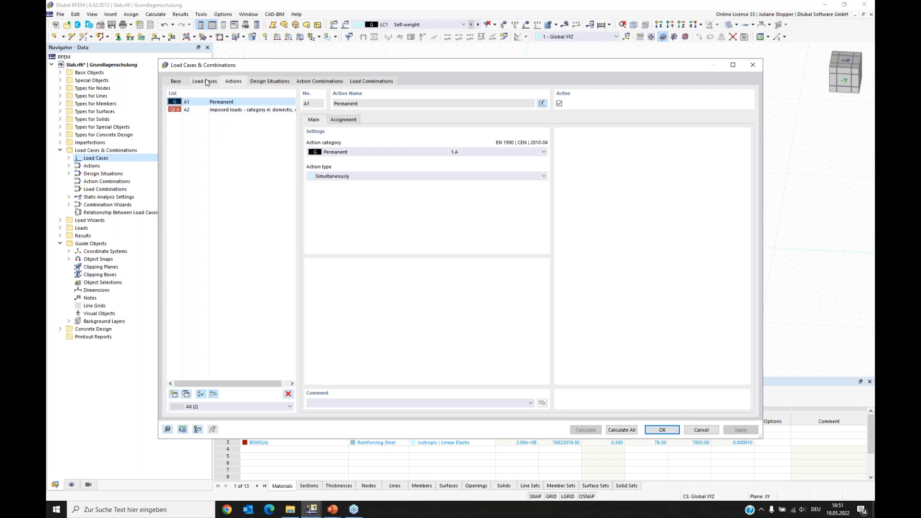
pyautogui.click(259, 83)
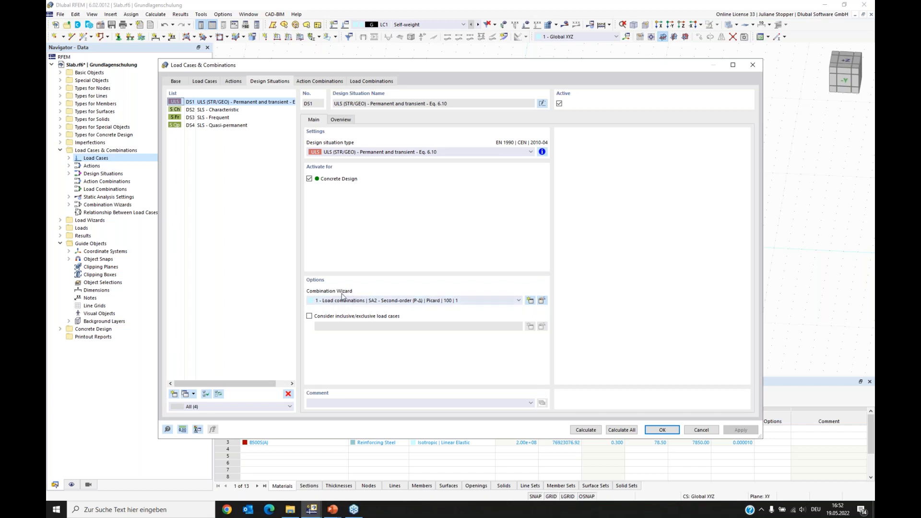
pyautogui.click(541, 301)
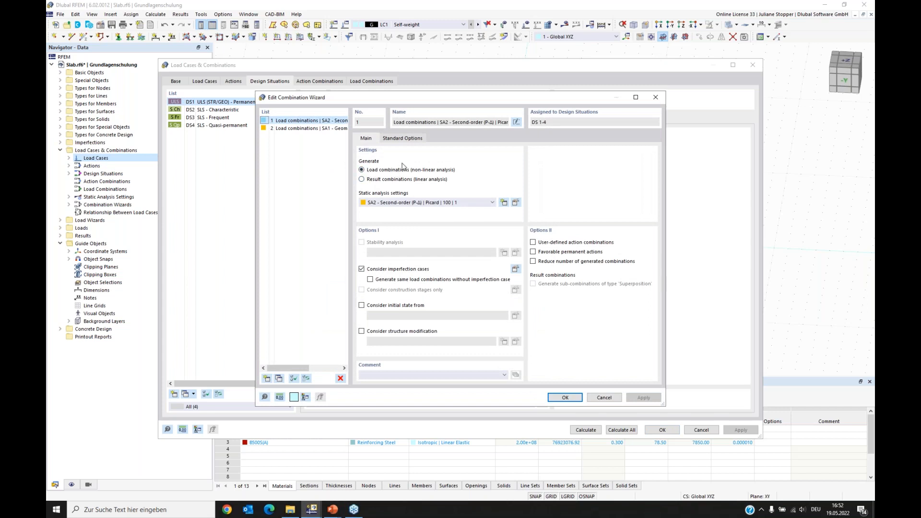
pyautogui.click(406, 204)
pyautogui.click(389, 210)
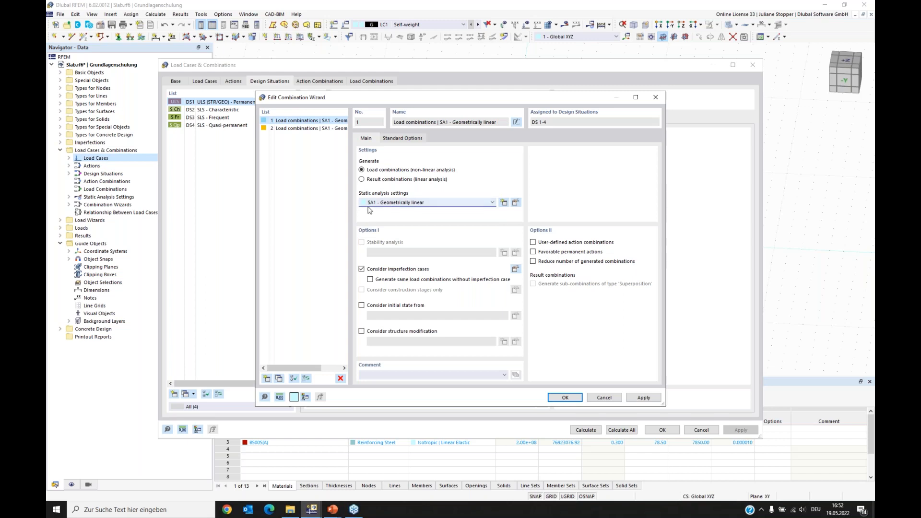
pyautogui.click(362, 269)
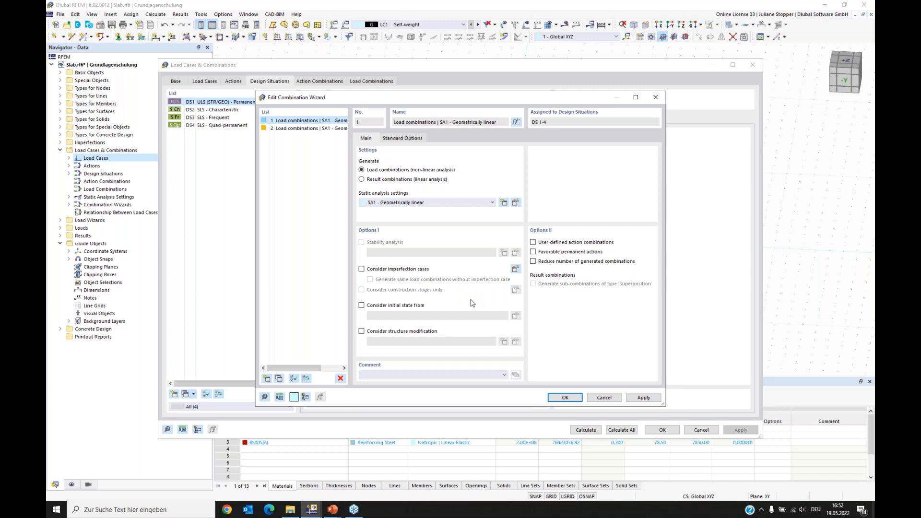
pyautogui.click(565, 398)
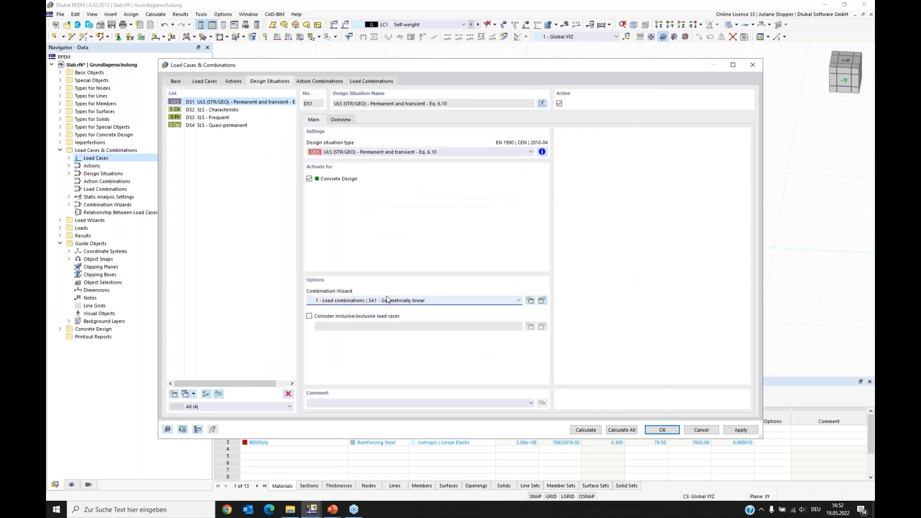
# Generate and review the action combinations and load combinations, and save the load case definitions
pyautogui.click(266, 217)
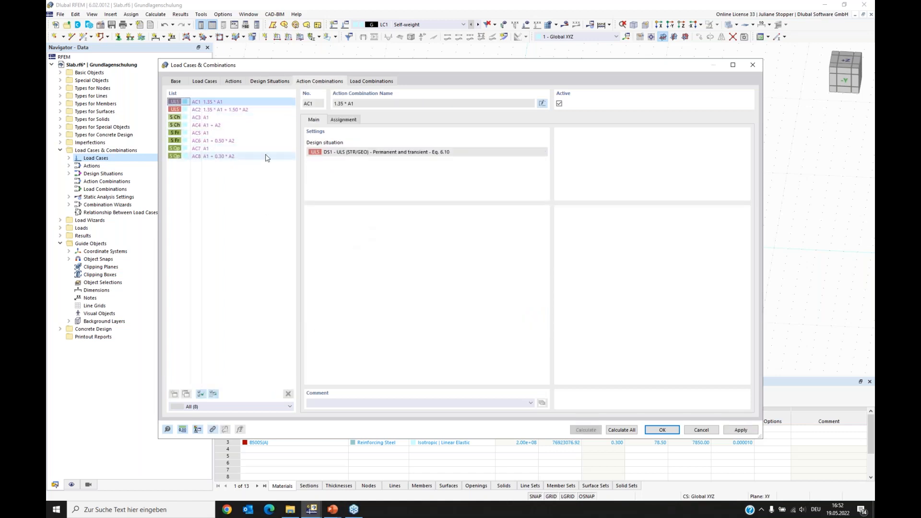
pyautogui.click(372, 82)
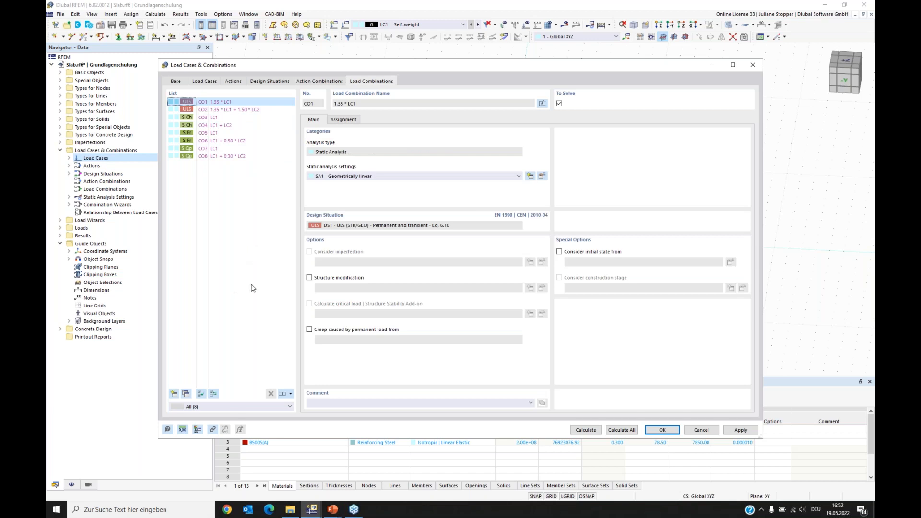
pyautogui.click(663, 430)
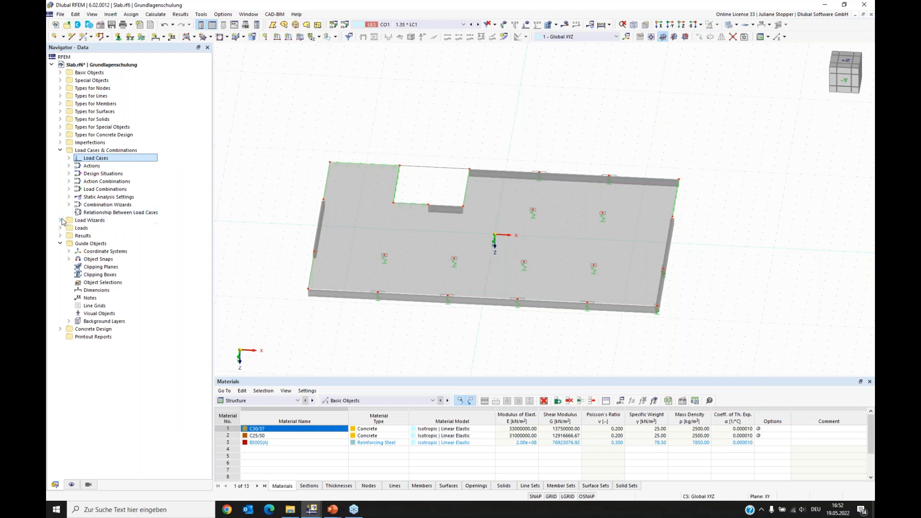
# Expand the loads of both load cases in the model tree and make LC1 - Self-weight the current load case
pyautogui.click(60, 151)
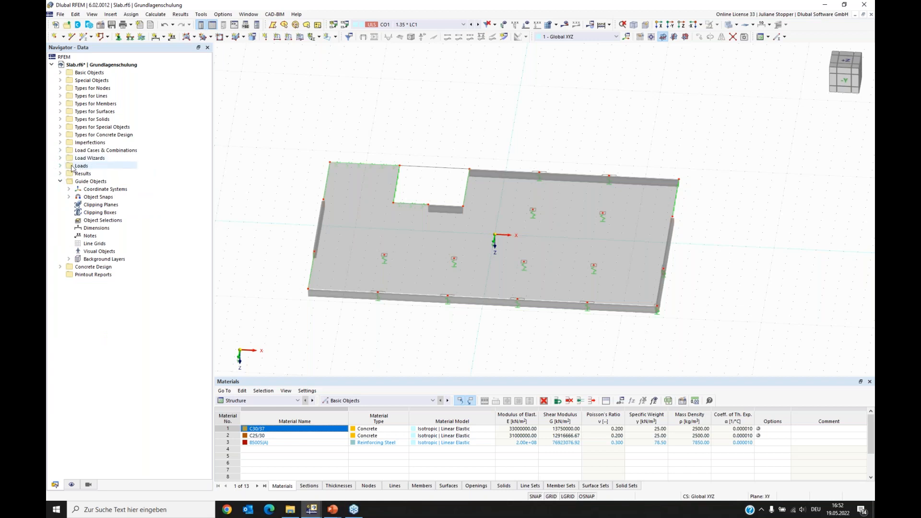
pyautogui.click(60, 166)
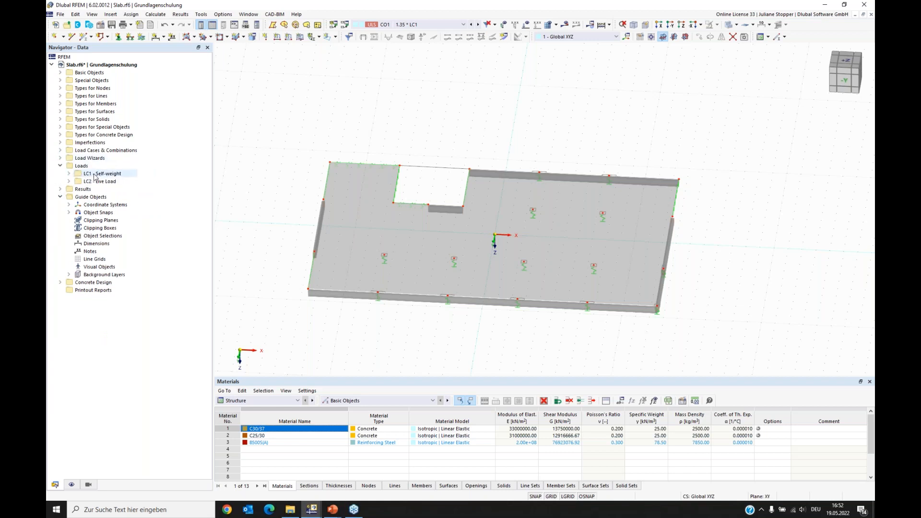
pyautogui.click(69, 181)
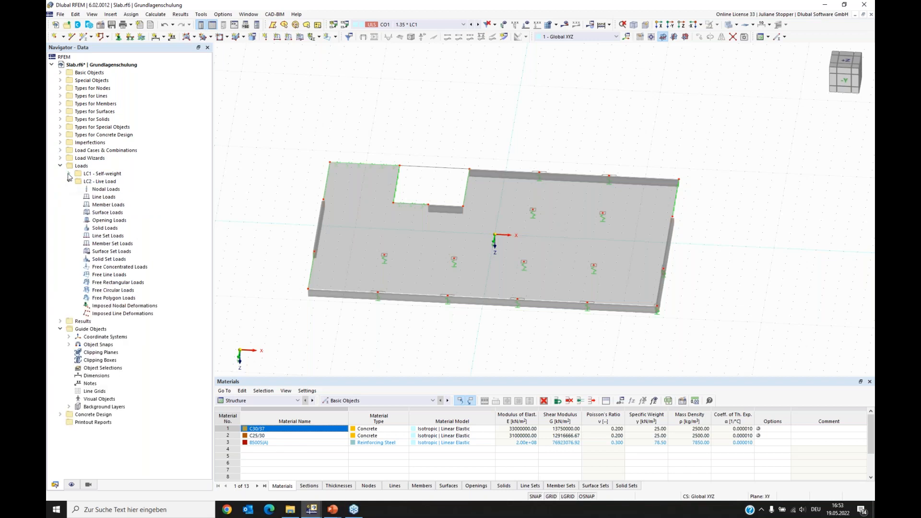
pyautogui.click(69, 174)
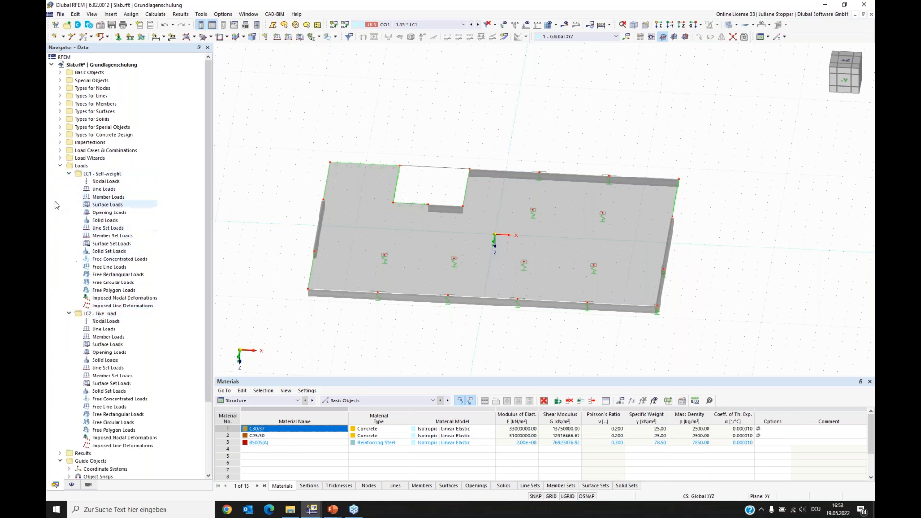
pyautogui.click(101, 174)
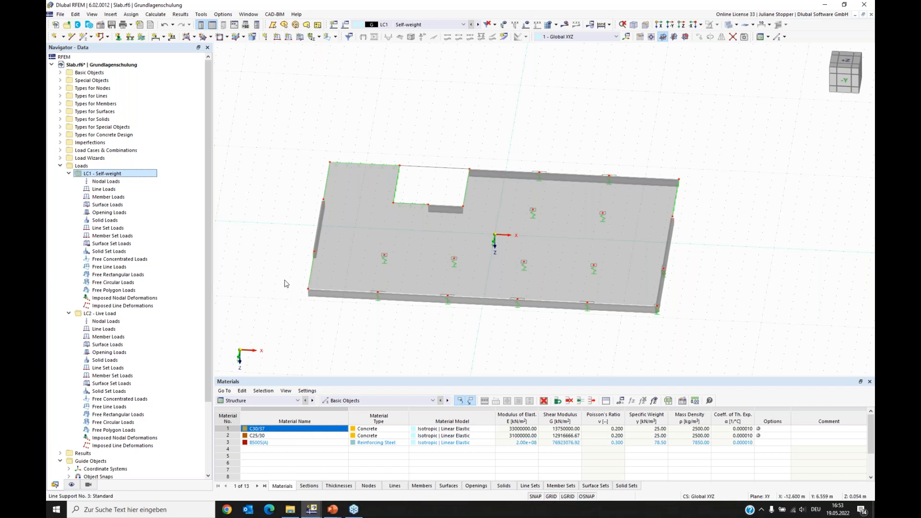
# Turn on the display of loads and self-weight in the model and inspect the slab's self-weight load
pyautogui.click(72, 485)
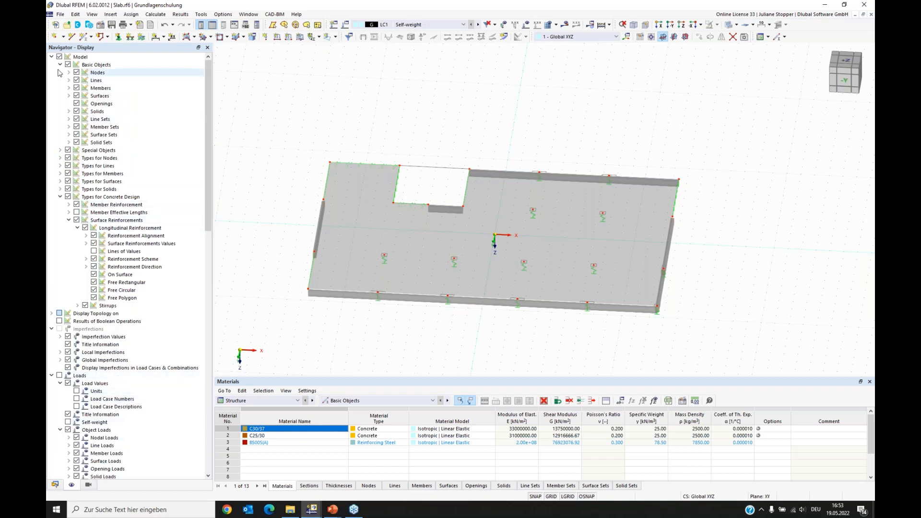
pyautogui.click(51, 57)
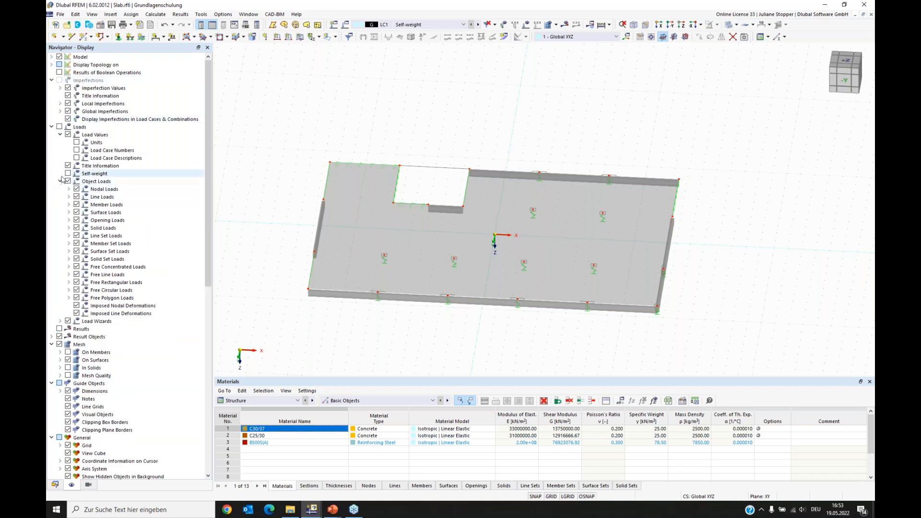
pyautogui.click(59, 127)
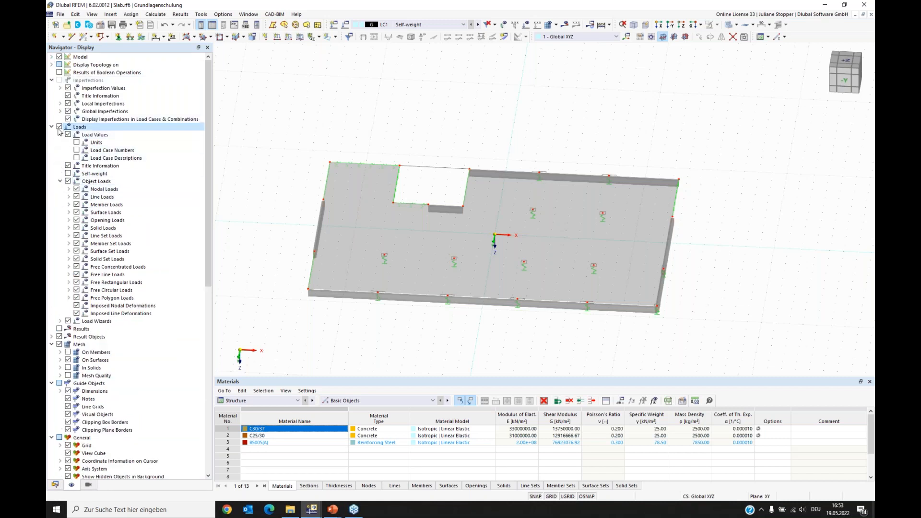
pyautogui.click(67, 173)
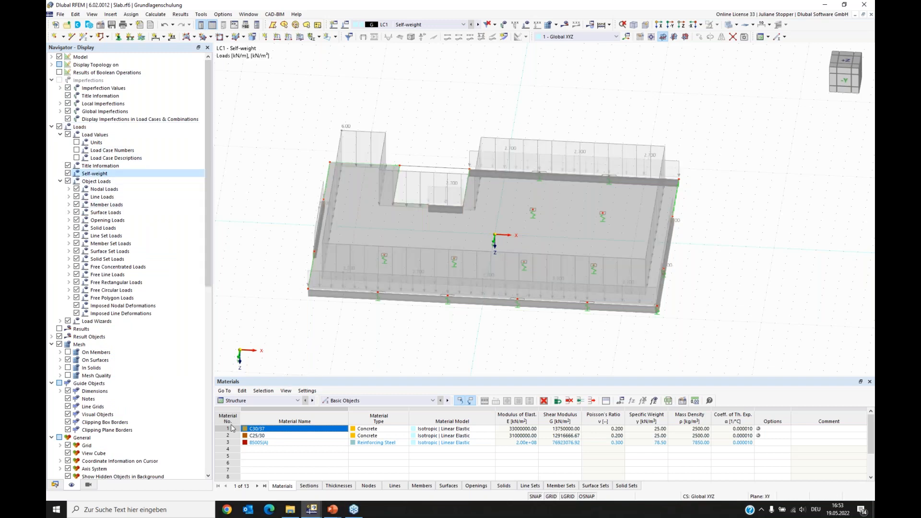
pyautogui.click(55, 484)
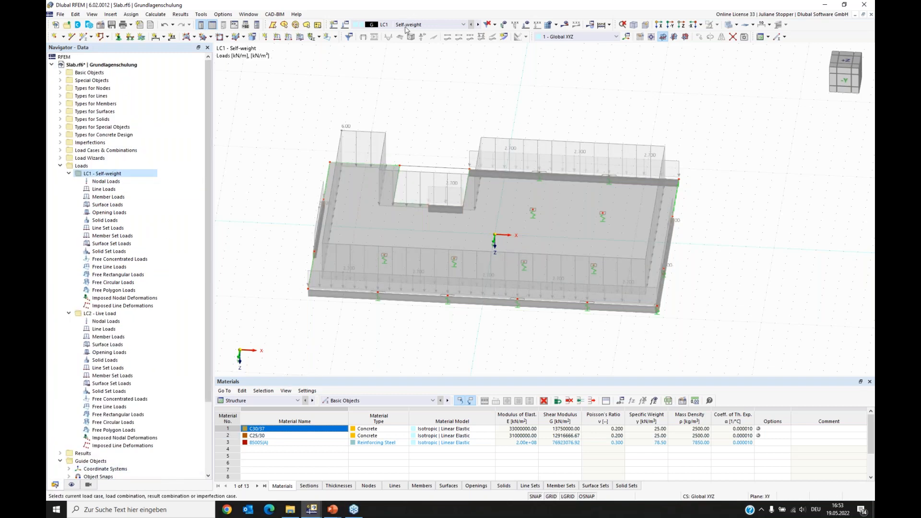
pyautogui.keyDown('ctrl'); pyautogui.moveTo(322, 336); pyautogui.dragTo(638, 326, button='middle'); pyautogui.keyUp('ctrl')
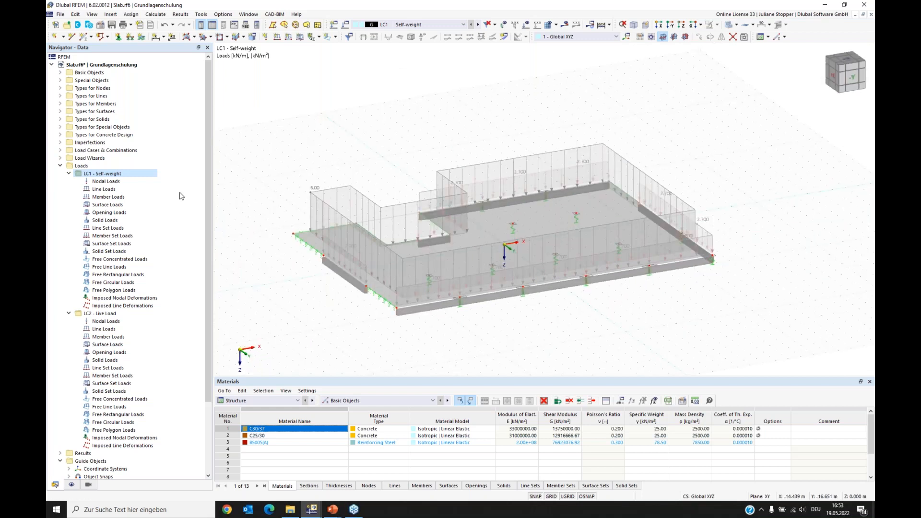
# Apply a uniform 3 kN/m² surface load in the global Z direction to the slab in load case LC2 - Live Load, and save the model
pyautogui.click(68, 174)
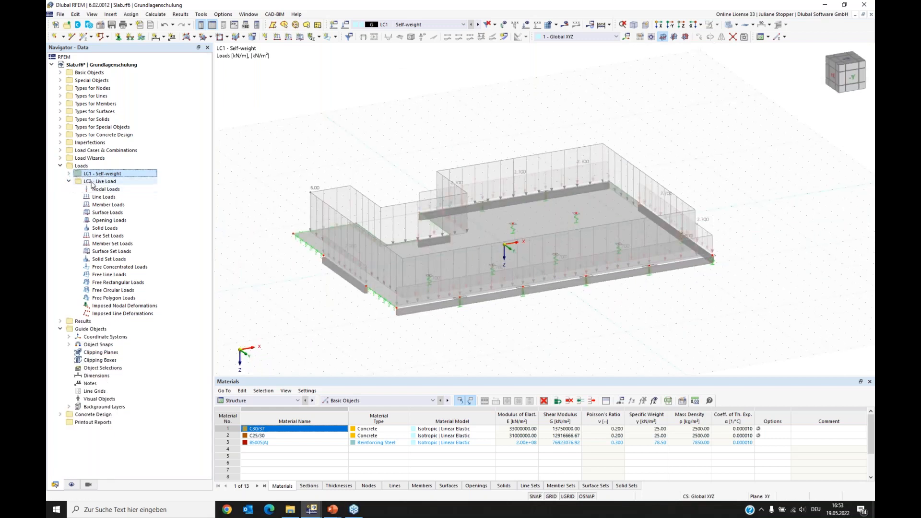
pyautogui.click(102, 182)
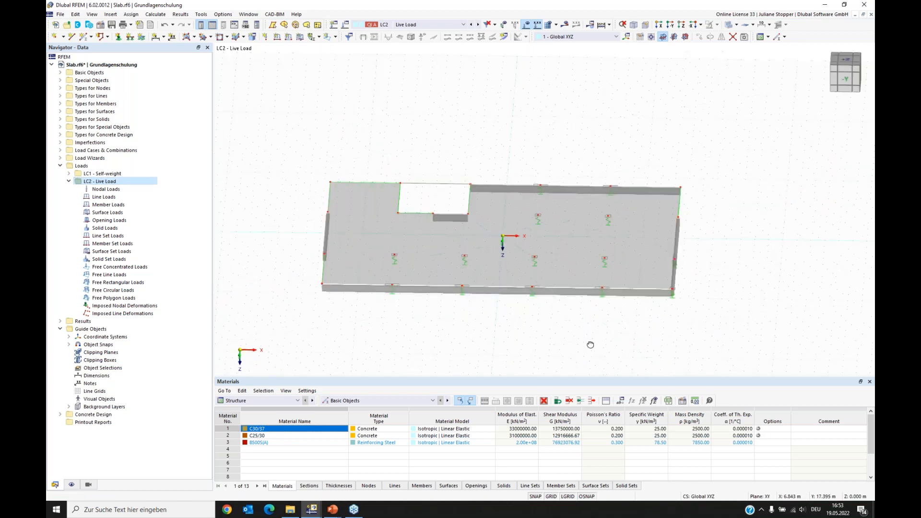
pyautogui.rightClick(104, 213)
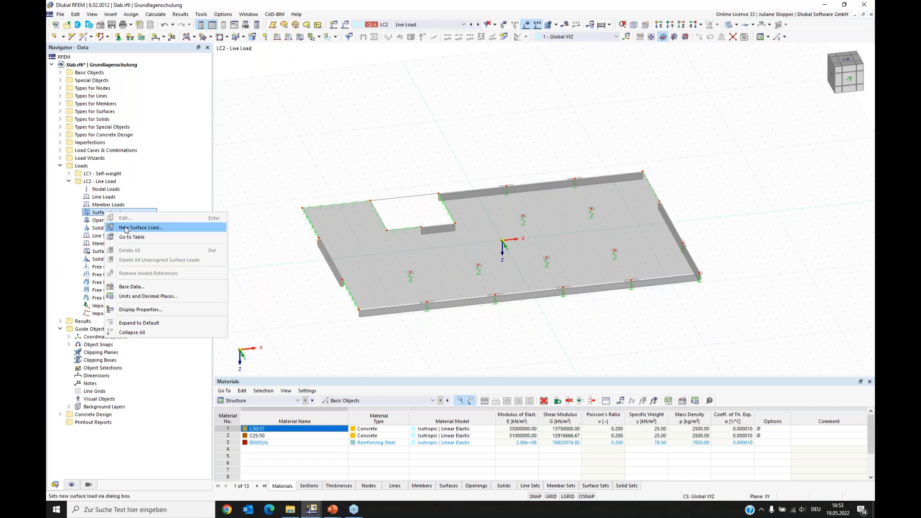
pyautogui.click(125, 227)
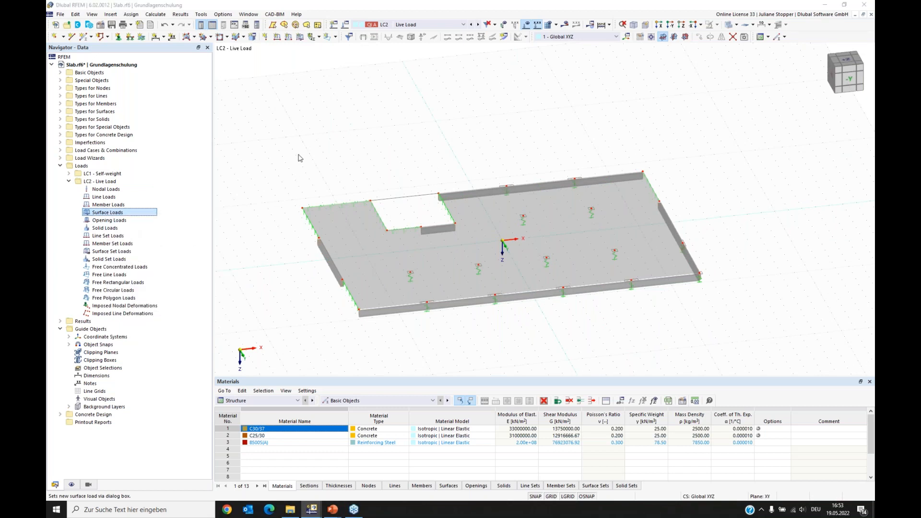
pyautogui.click(393, 163)
pyautogui.write('3')
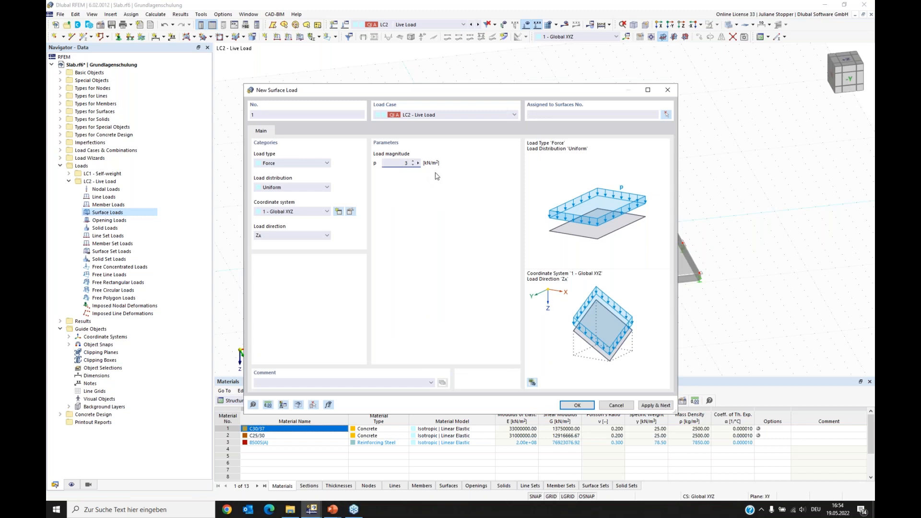
pyautogui.click(614, 114)
pyautogui.click(581, 406)
pyautogui.keyDown('ctrl'); pyautogui.moveTo(444, 347); pyautogui.dragTo(461, 337, button='middle'); pyautogui.keyUp('ctrl')
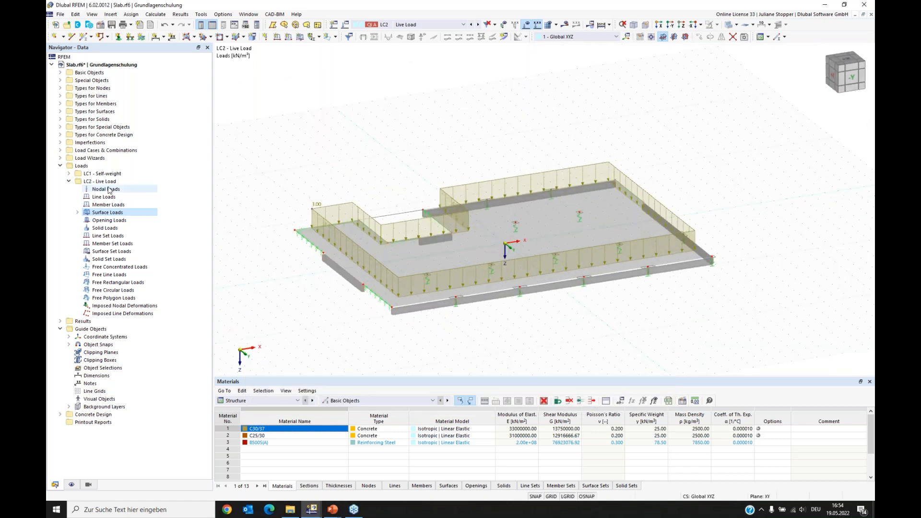
pyautogui.click(70, 181)
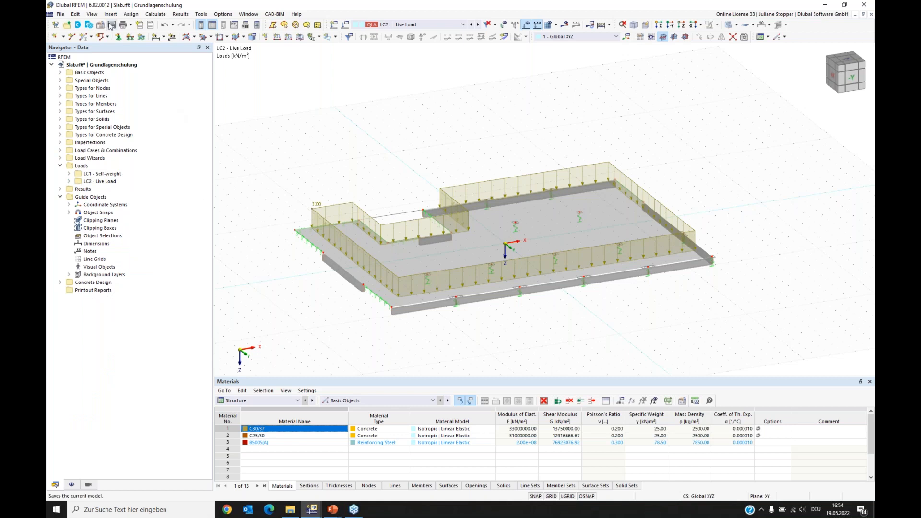
pyautogui.click(112, 26)
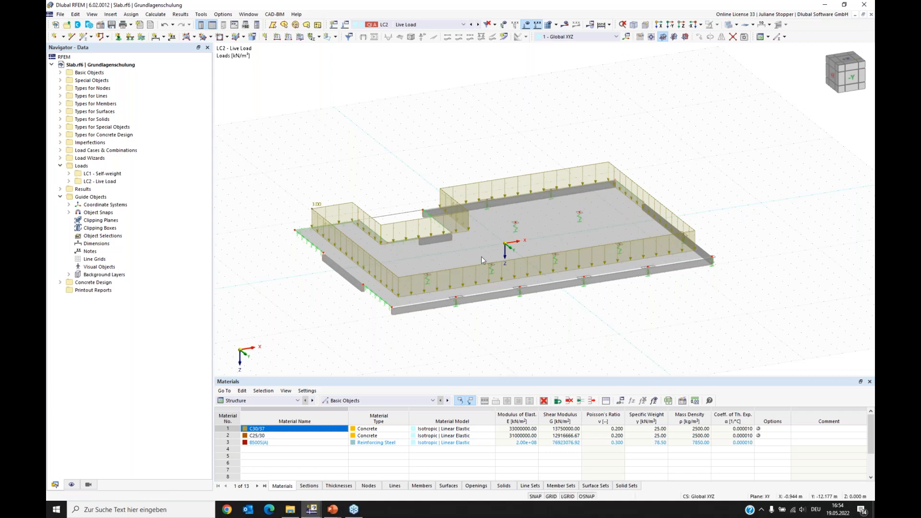
# Open the slab's surface properties and review its concrete cover and the reinforcement directions for both sides
pyautogui.moveTo(500, 300); pyautogui.dragTo(499, 255, button='middle')
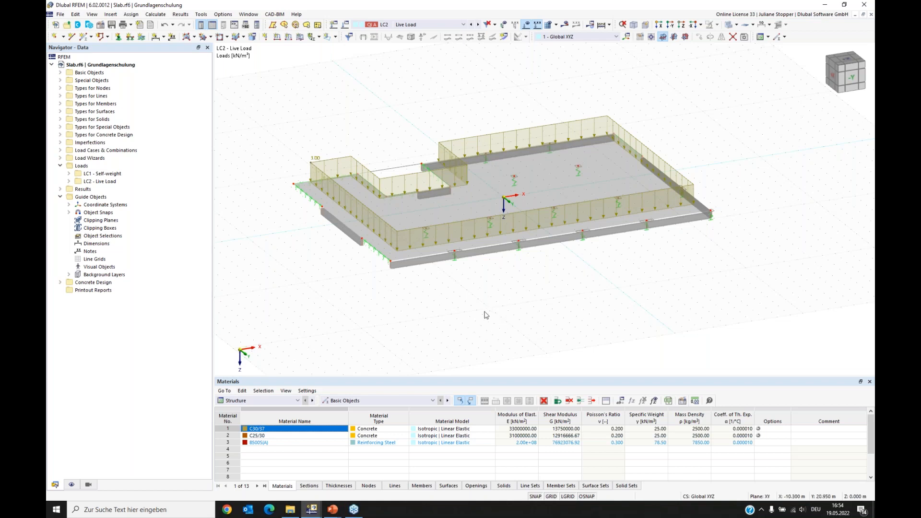
pyautogui.keyDown('ctrl'); pyautogui.moveTo(641, 271); pyautogui.dragTo(533, 319, button='middle'); pyautogui.keyUp('ctrl')
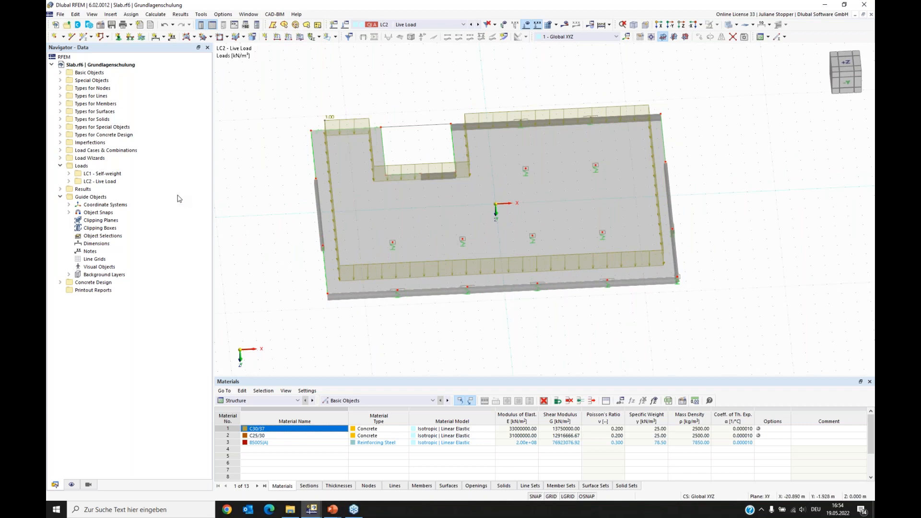
pyautogui.doubleClick(498, 132)
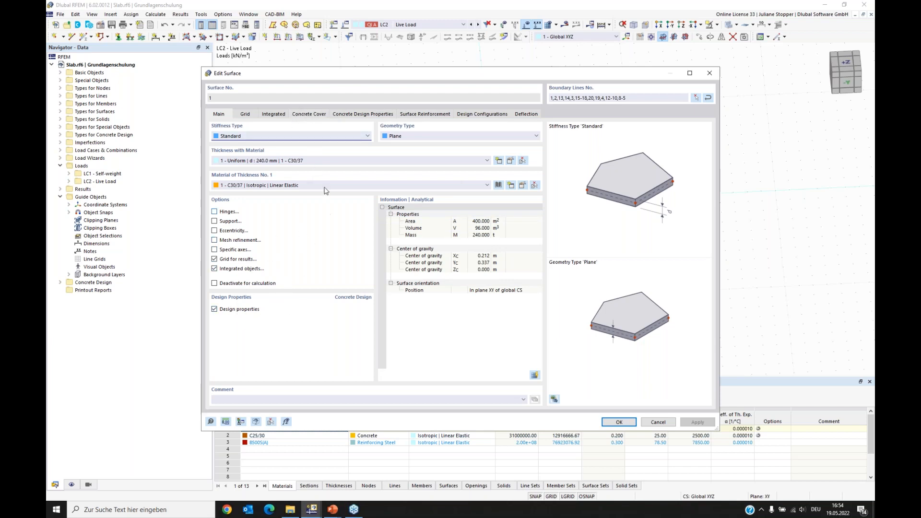
pyautogui.click(309, 115)
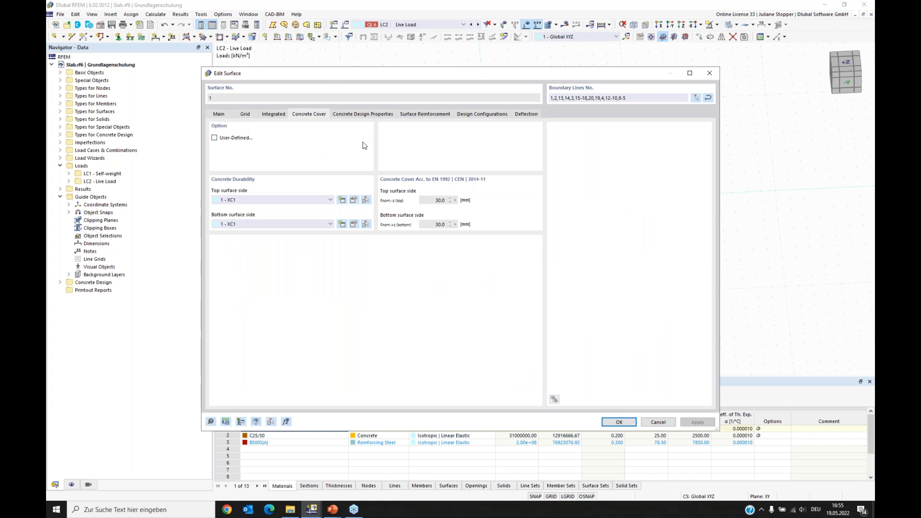
pyautogui.click(356, 116)
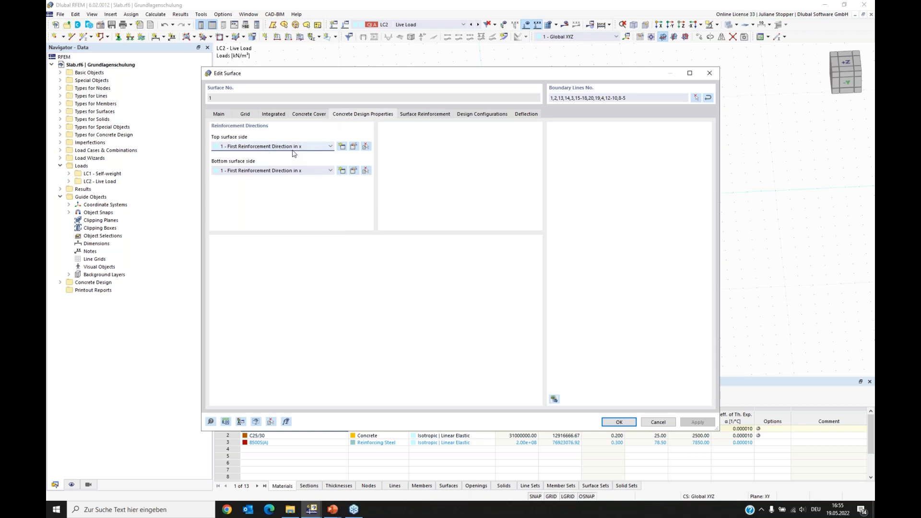
pyautogui.moveTo(363, 78); pyautogui.dragTo(381, 243)
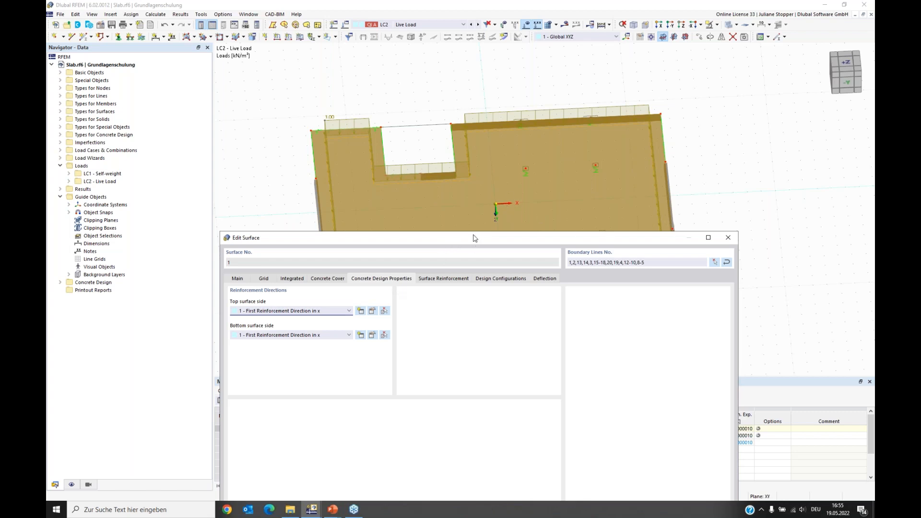
pyautogui.moveTo(473, 238); pyautogui.dragTo(463, 199)
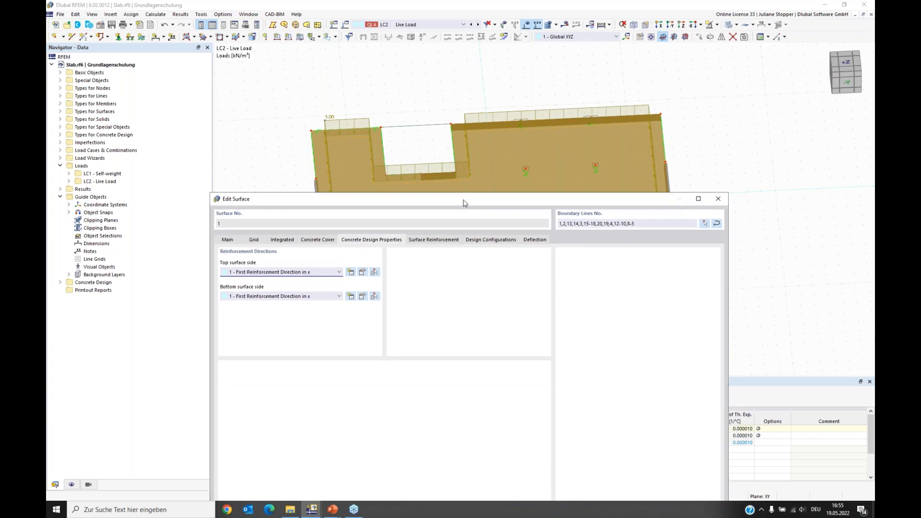
# Create a new surface reinforcement for the slab's top side only, with 8 mm rebars at 0.150 m spacing
pyautogui.click(429, 243)
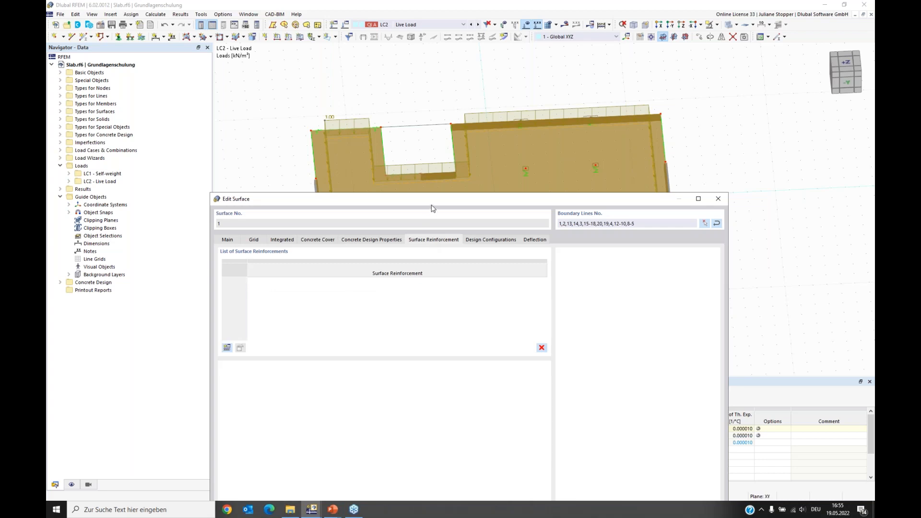
pyautogui.moveTo(437, 202); pyautogui.dragTo(424, 94)
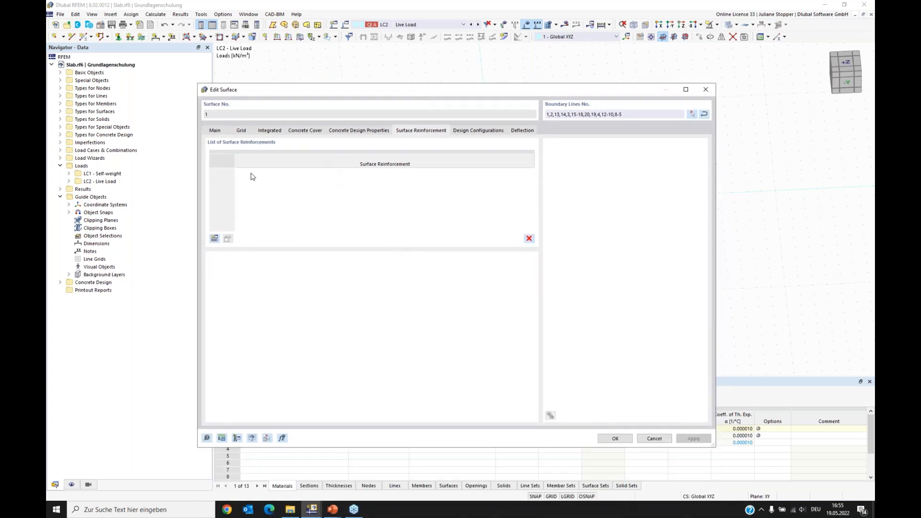
pyautogui.moveTo(315, 104); pyautogui.dragTo(371, 74)
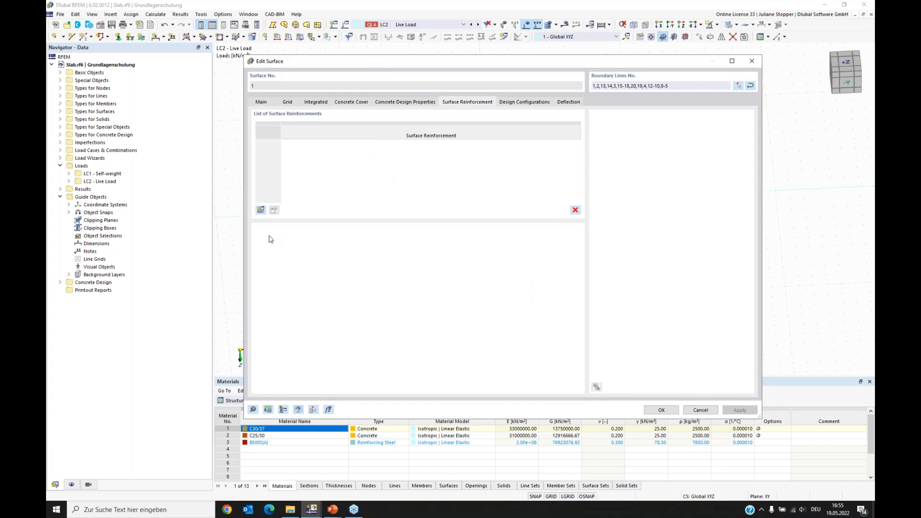
pyautogui.click(261, 211)
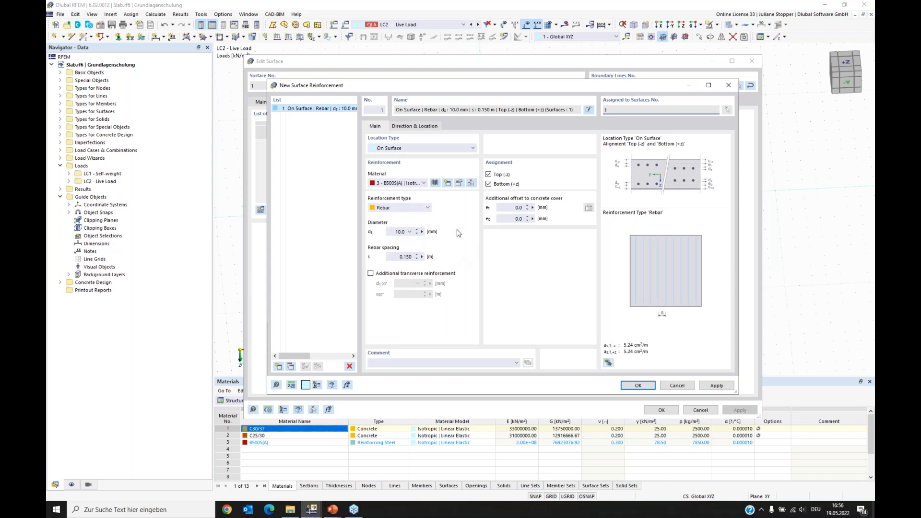
pyautogui.click(488, 184)
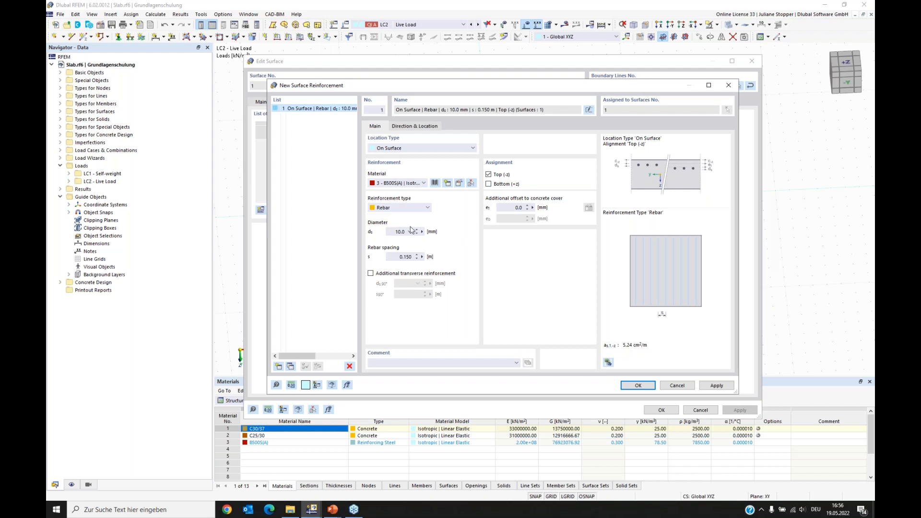
pyautogui.click(389, 231)
pyautogui.click(407, 257)
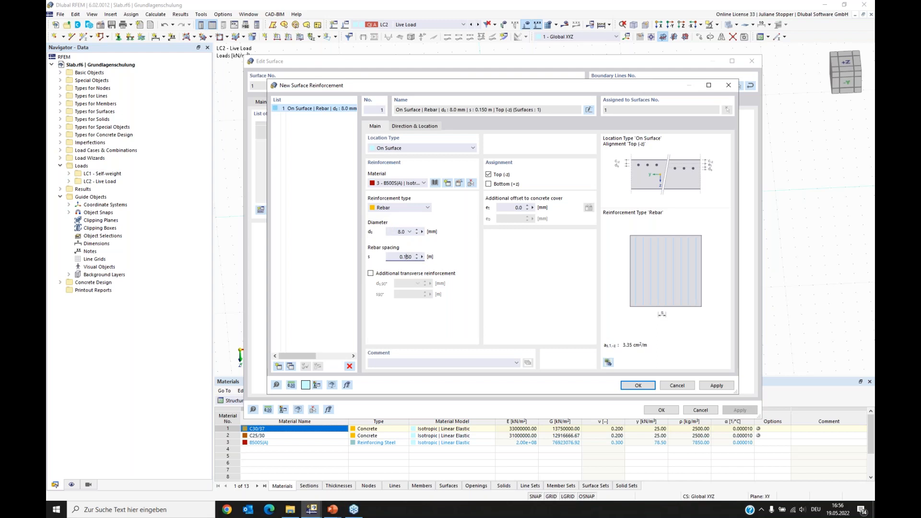
# Add transverse reinforcement of 8 mm bars at 0.150 m spacing to the top surface reinforcement and apply it
pyautogui.click(370, 274)
pyautogui.moveTo(402, 283); pyautogui.dragTo(410, 283)
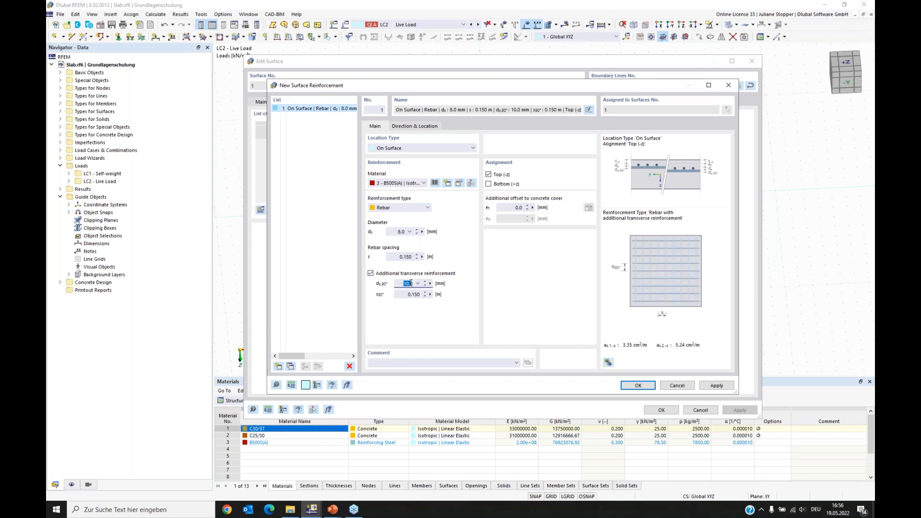
pyautogui.write('8')
pyautogui.click(414, 294)
pyautogui.click(716, 386)
pyautogui.click(298, 110)
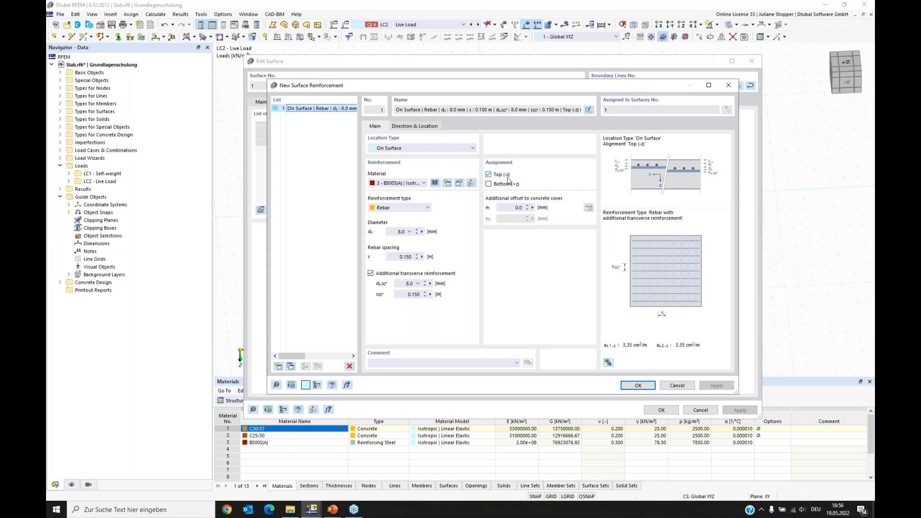
# Copy the top surface reinforcement and assign the copy to the slab's bottom side only
pyautogui.click(290, 366)
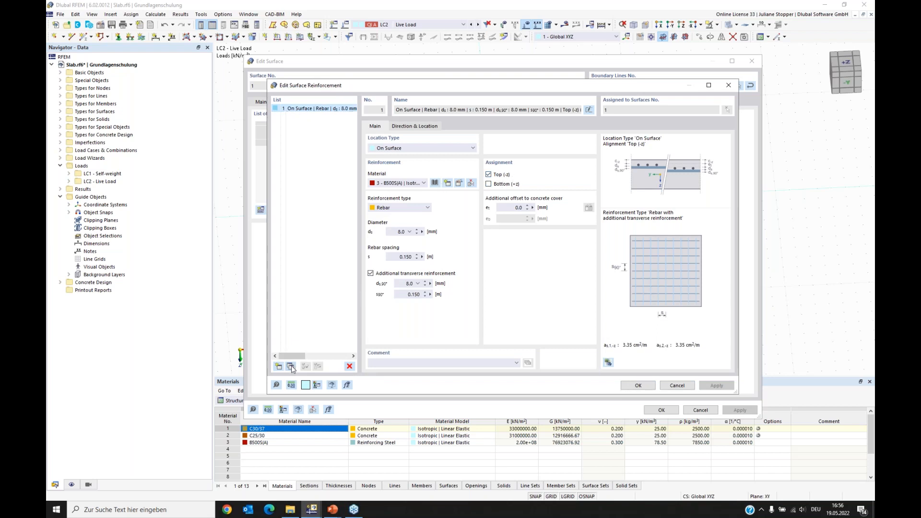
pyautogui.click(488, 184)
pyautogui.click(489, 174)
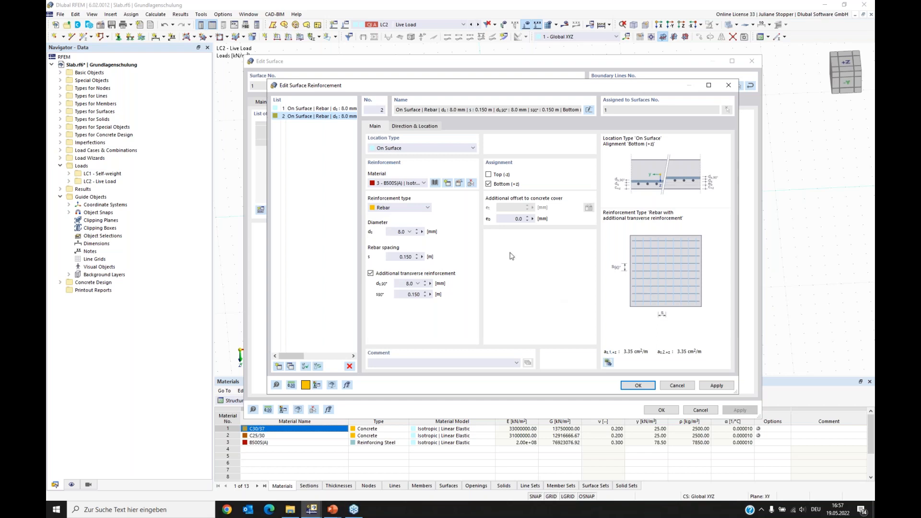
pyautogui.click(629, 391)
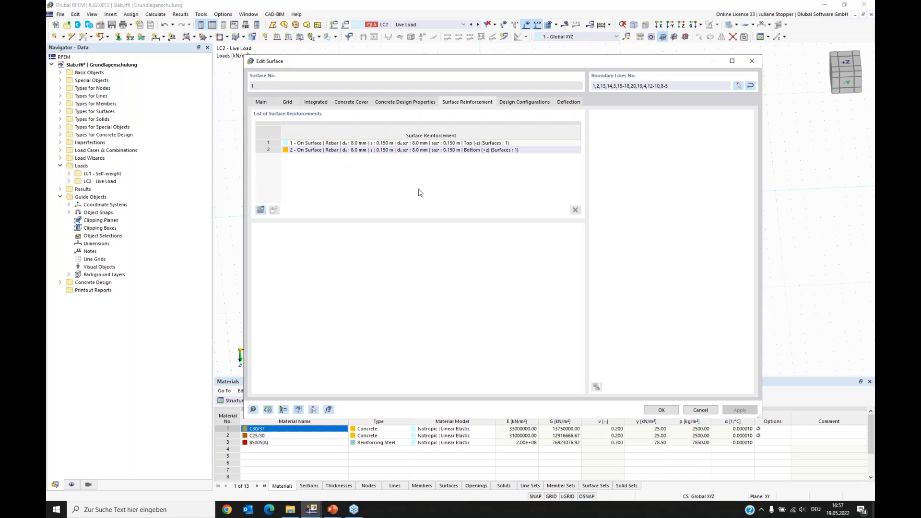
# Review the slab's default ultimate configuration for surfaces and its default serviceability configuration
pyautogui.click(523, 102)
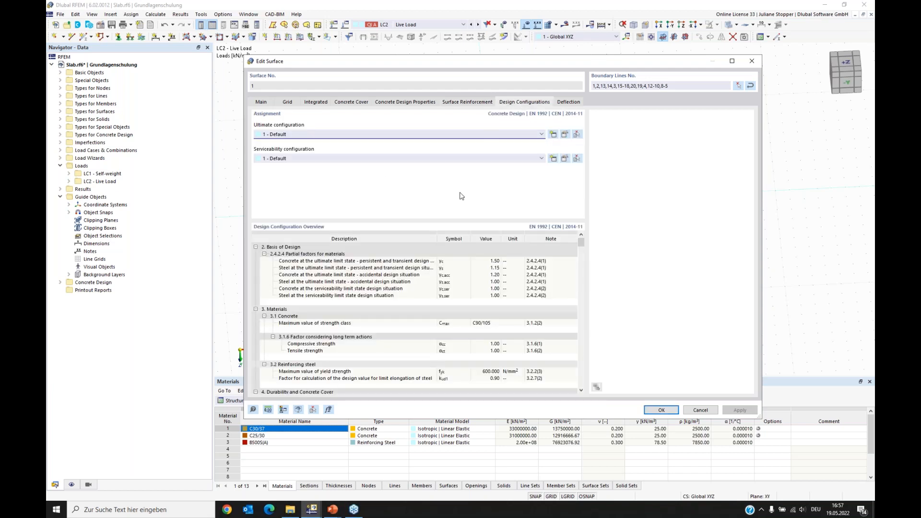
pyautogui.click(565, 135)
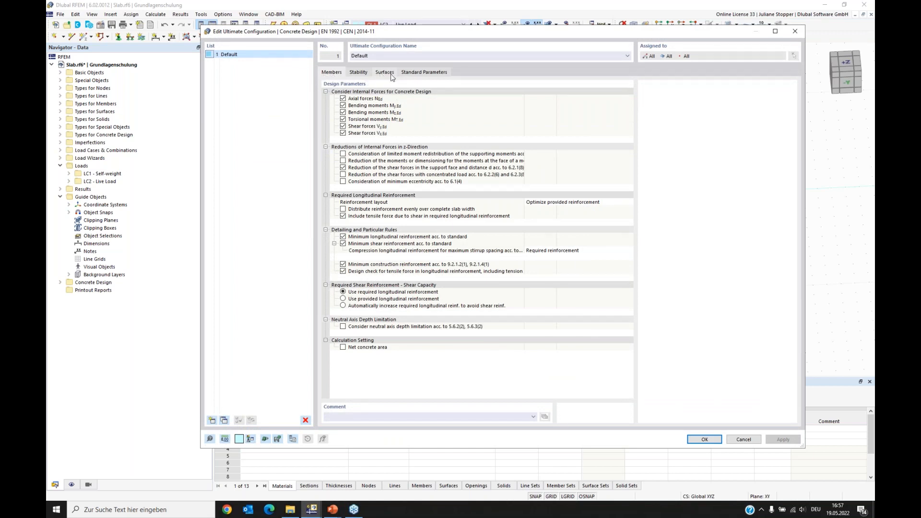
pyautogui.click(385, 73)
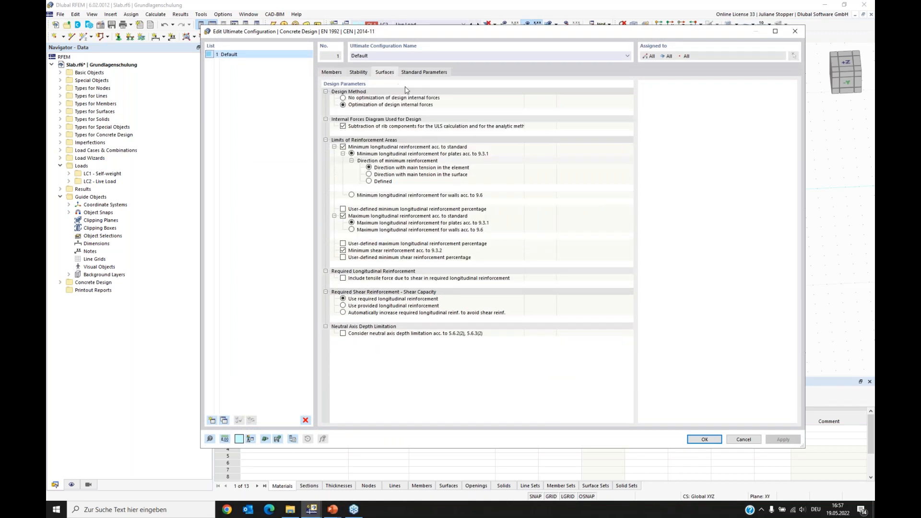
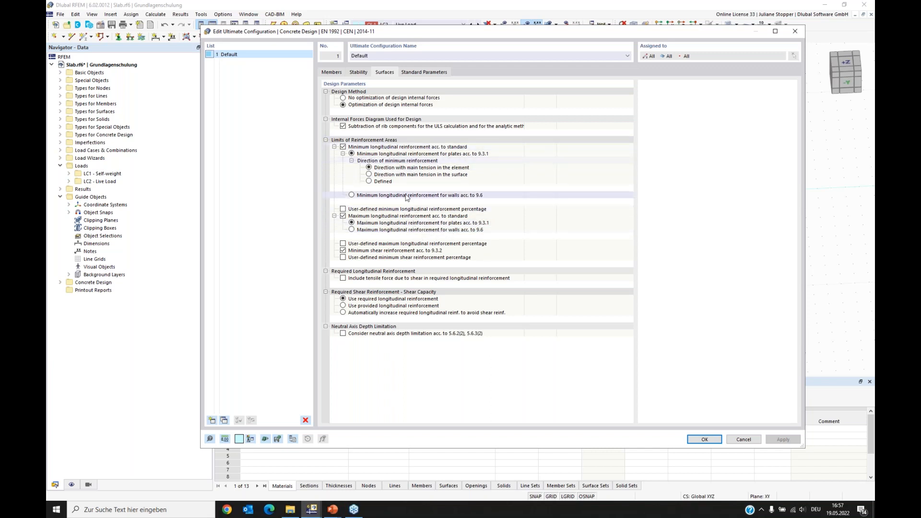
pyautogui.click(705, 440)
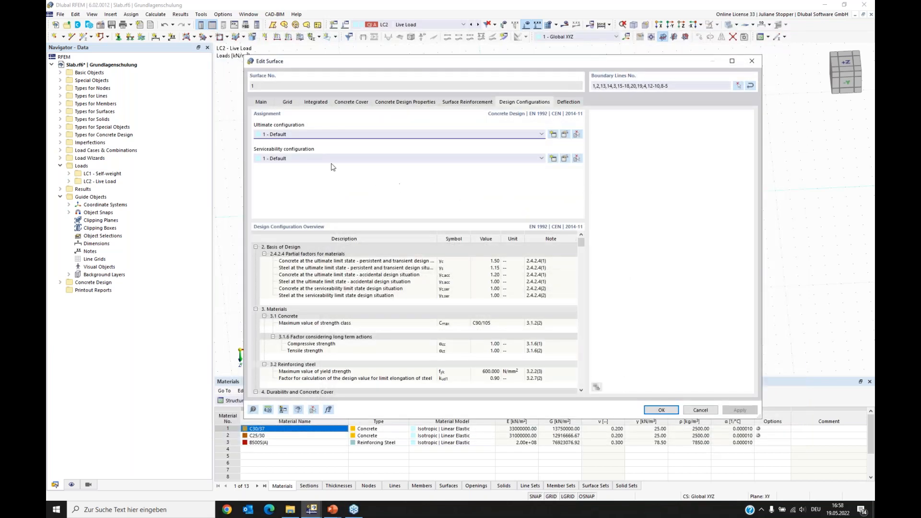
pyautogui.click(565, 159)
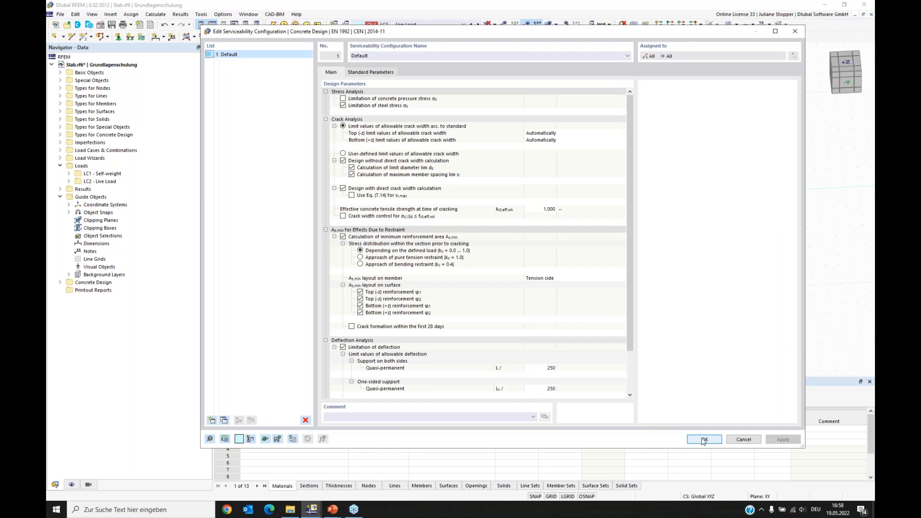
pyautogui.click(704, 439)
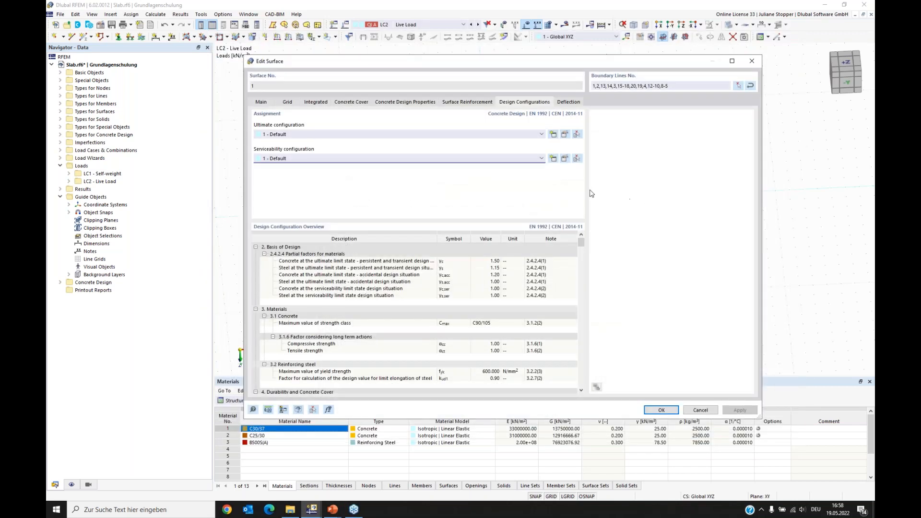
# Check the slab's deflection settings and its list of surface reinforcements, and accept the surface changes
pyautogui.click(571, 103)
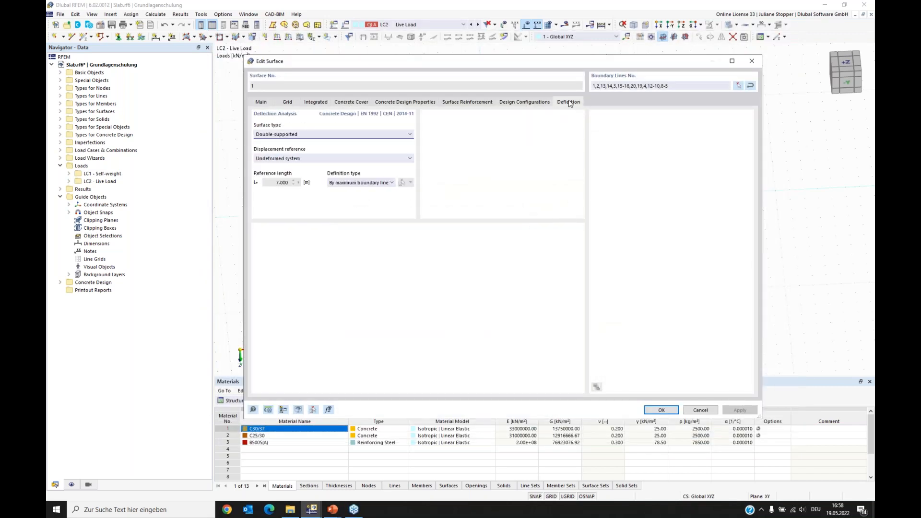
pyautogui.click(532, 103)
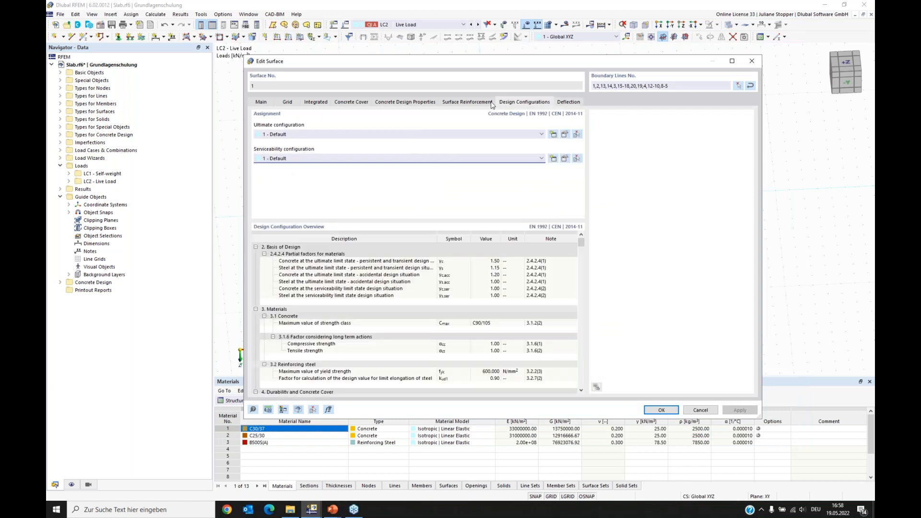
pyautogui.moveTo(475, 56); pyautogui.dragTo(470, 25)
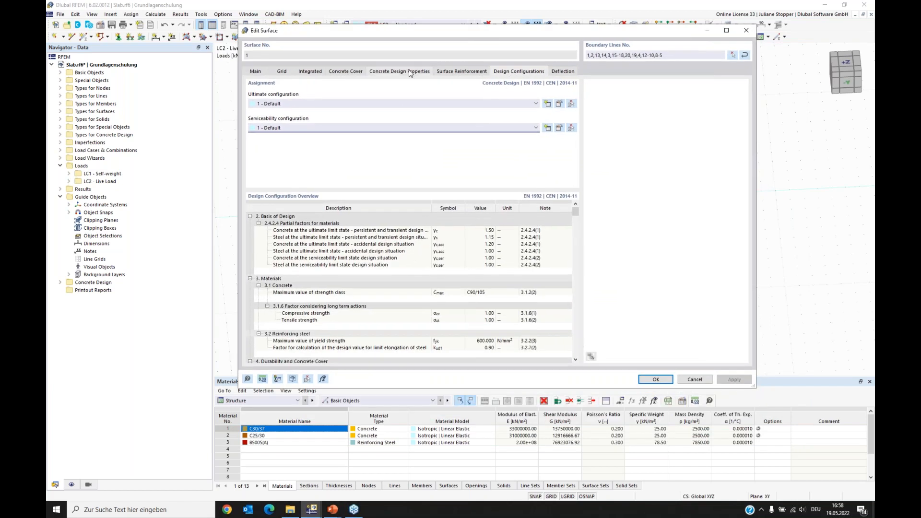
pyautogui.click(450, 72)
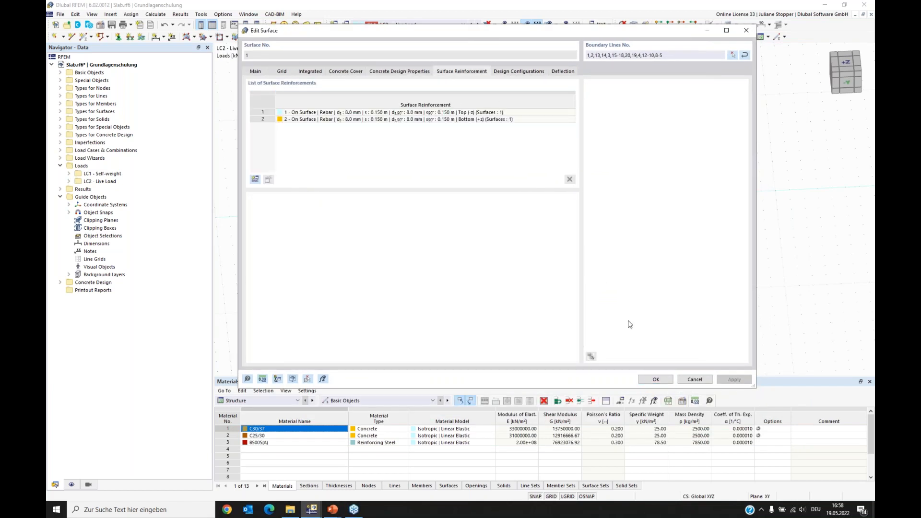
pyautogui.click(655, 379)
# Hide the loads in the model and inspect the surface reinforcement shown on the slab
pyautogui.keyDown('ctrl'); pyautogui.moveTo(773, 352); pyautogui.dragTo(709, 333, button='middle'); pyautogui.keyUp('ctrl')
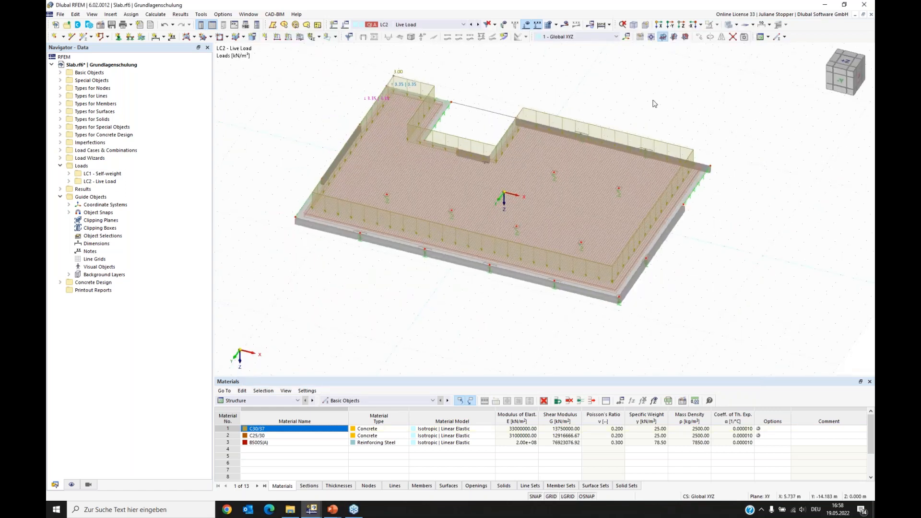
pyautogui.click(527, 27)
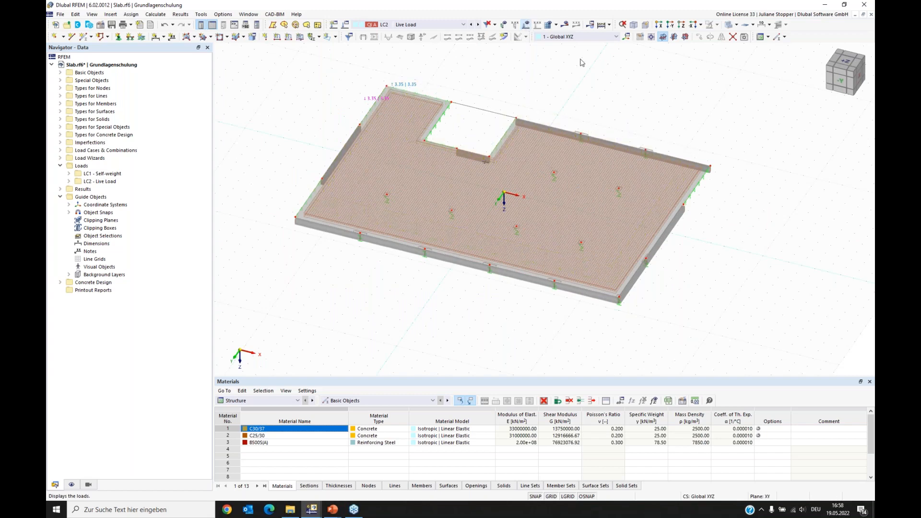
pyautogui.keyDown('ctrl'); pyautogui.moveTo(715, 285); pyautogui.dragTo(748, 283, button='middle'); pyautogui.keyUp('ctrl')
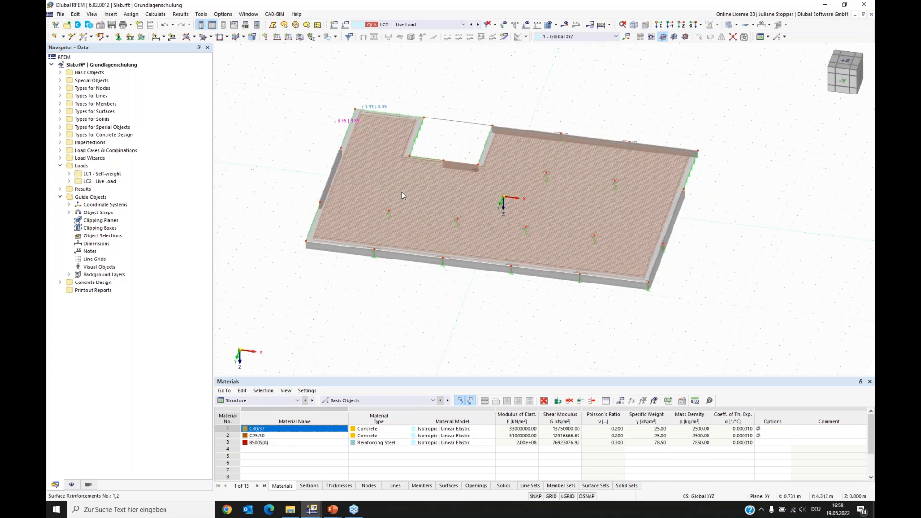
pyautogui.scroll(1, 341, 208)
pyautogui.scroll(-2, 342, 208)
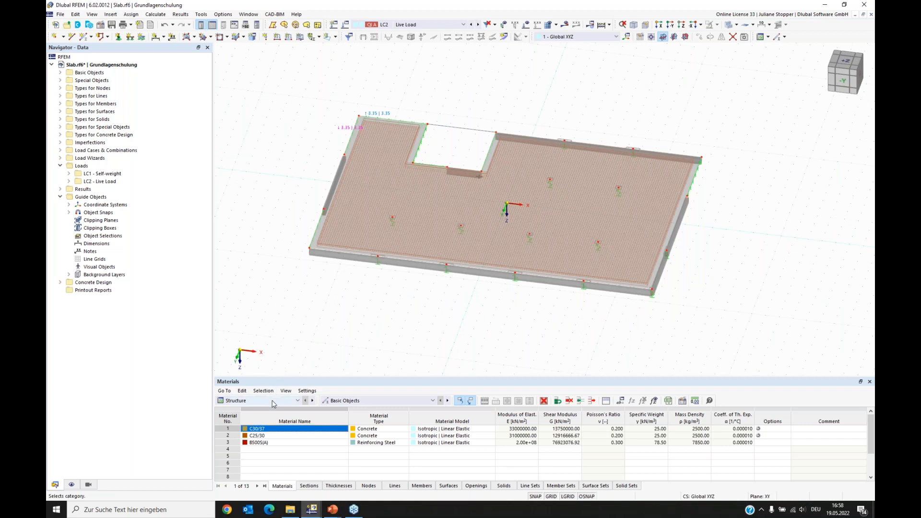
# Exclude the SLS characteristic, frequent and quasi-permanent design situations from the concrete design, leaving the ULS situation to design
pyautogui.click(256, 404)
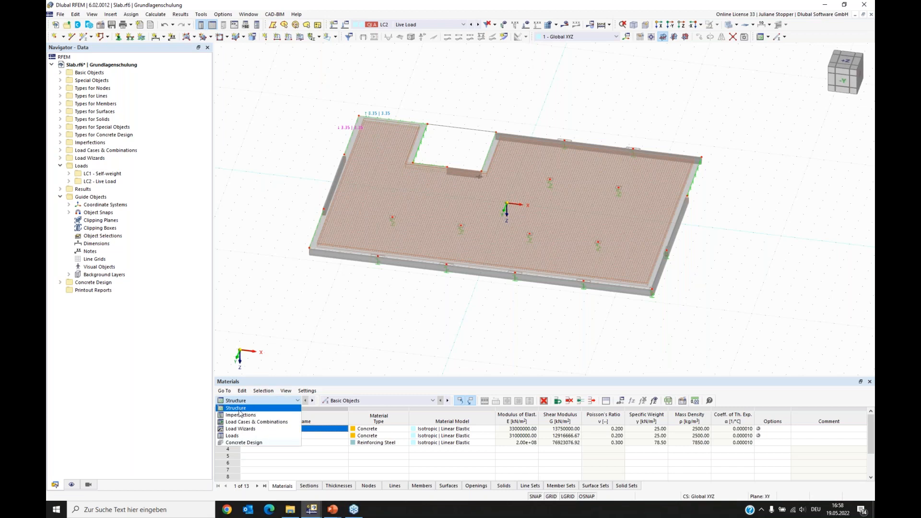
pyautogui.click(242, 443)
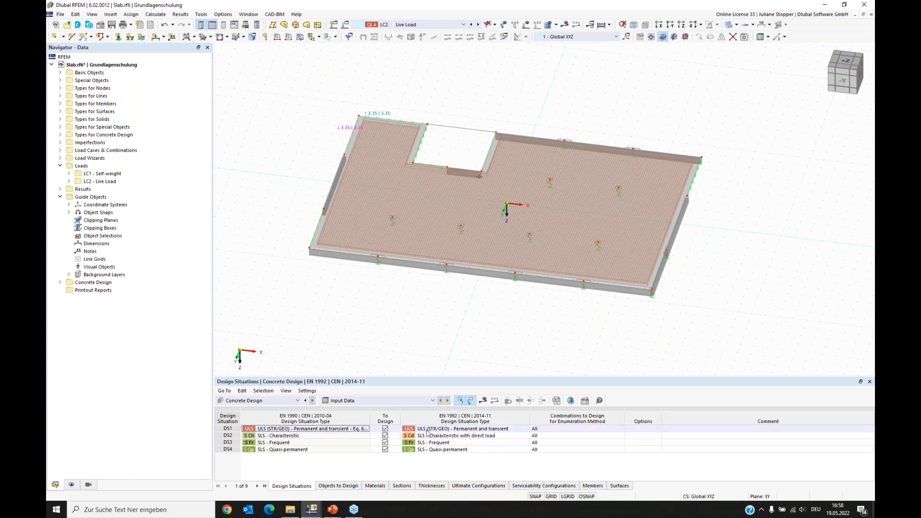
pyautogui.click(384, 436)
pyautogui.click(385, 442)
pyautogui.click(379, 449)
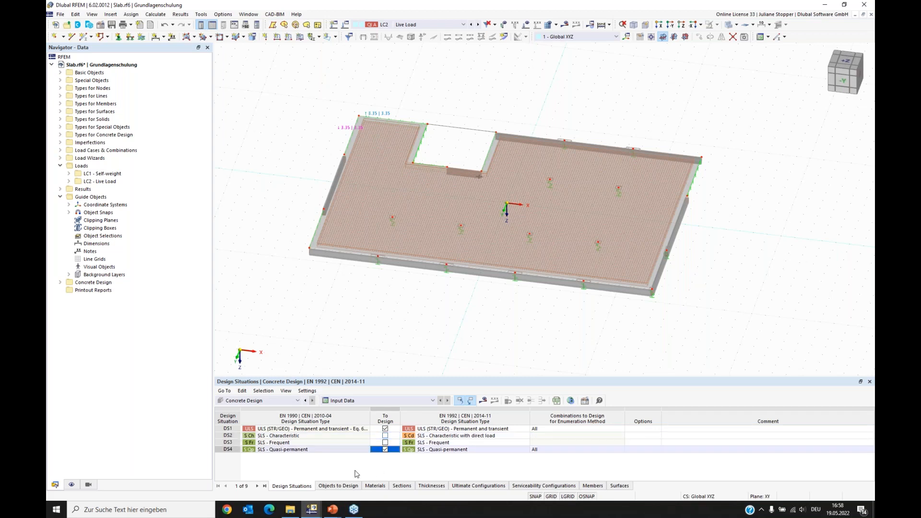
# Exclude the members and the nodes with punching from the objects to design, leaving the surfaces included
pyautogui.click(331, 486)
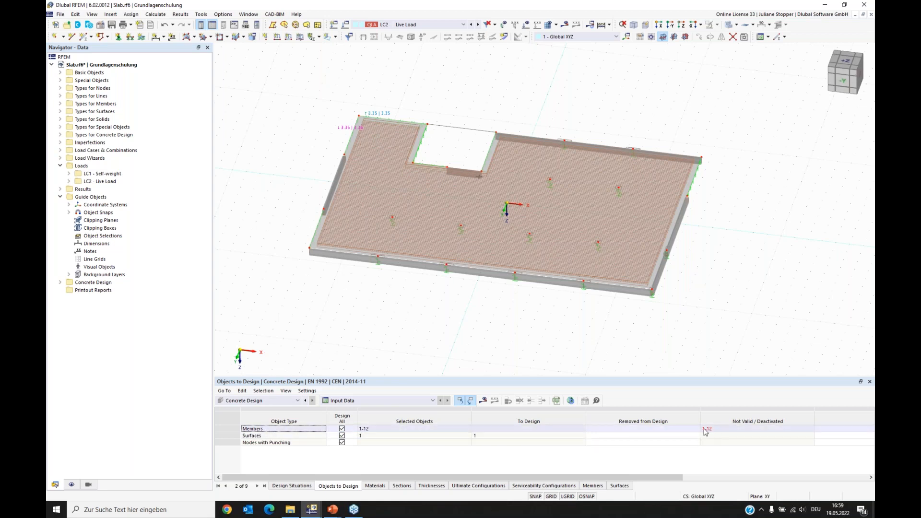
pyautogui.click(342, 429)
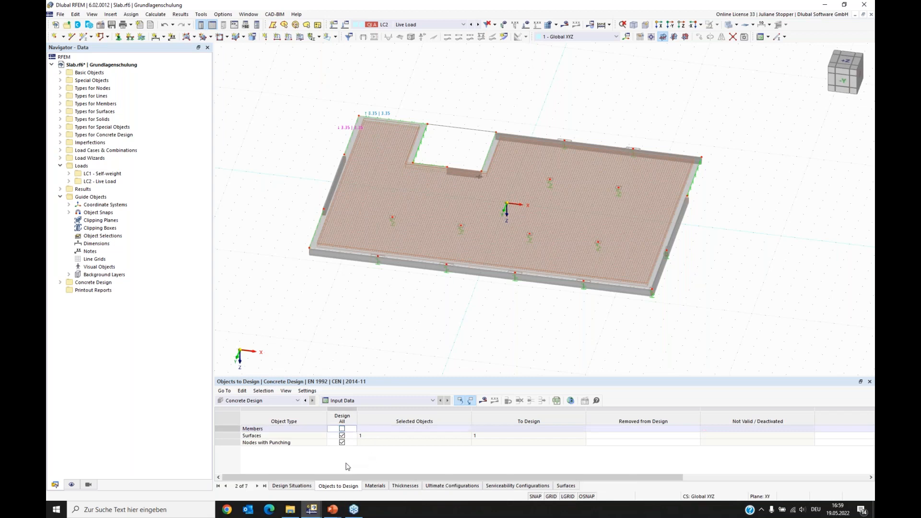
pyautogui.click(303, 443)
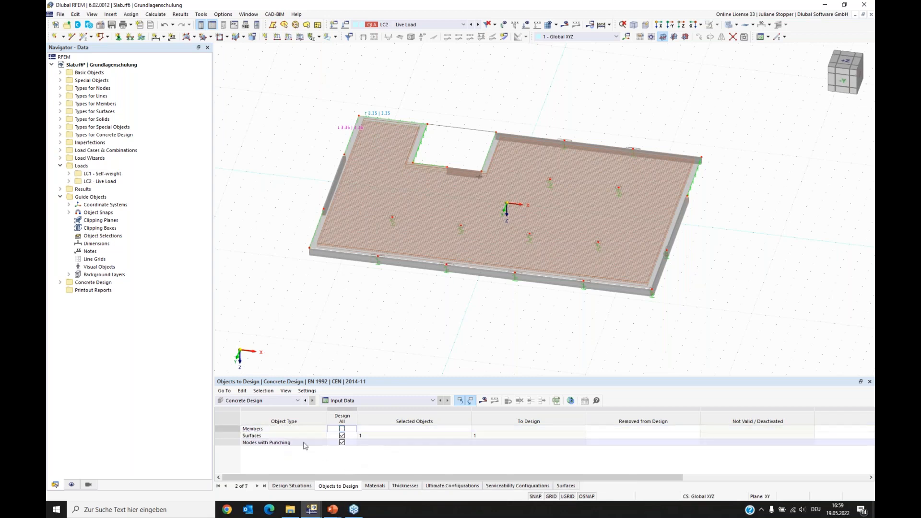
pyautogui.click(342, 442)
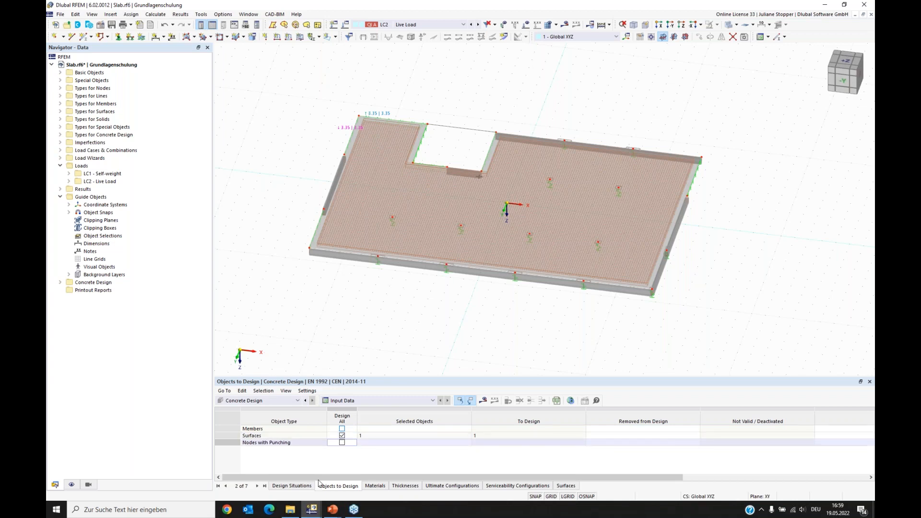
# Recheck the design situations selected for concrete design and run the Concrete Design calculation
pyautogui.click(291, 486)
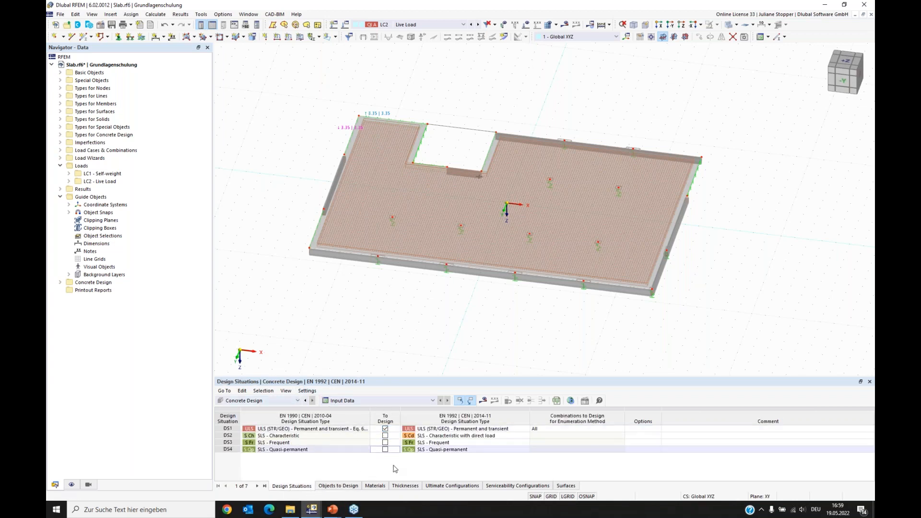
pyautogui.click(484, 401)
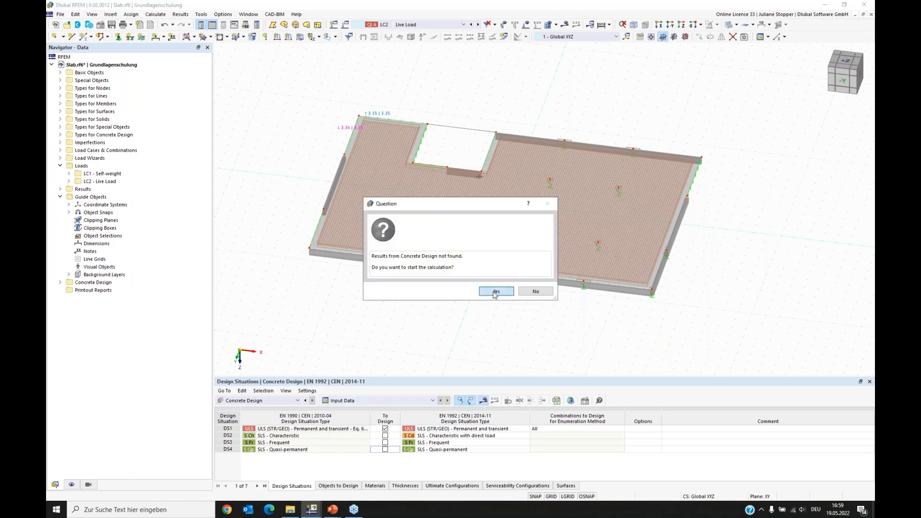
pyautogui.click(496, 291)
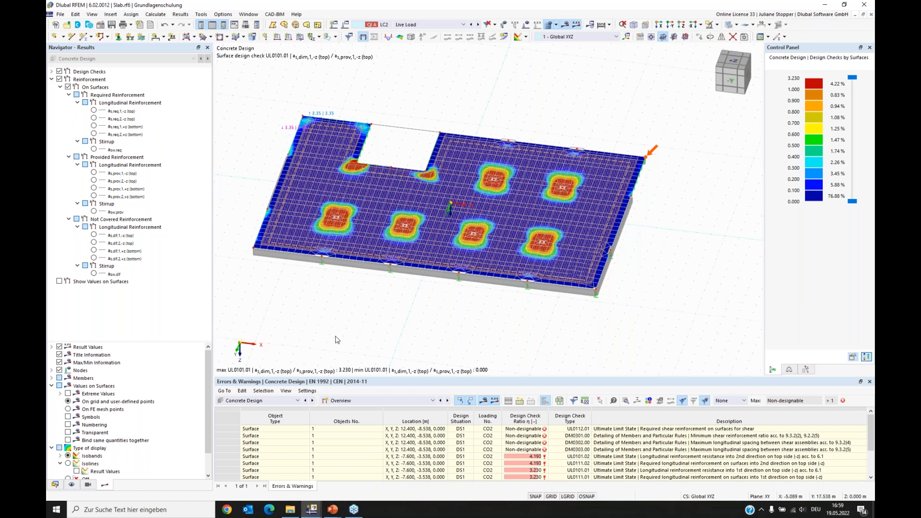
# Display the static analysis deformations of the slab for load combination CO2 and hide the finite element mesh
pyautogui.click(432, 24)
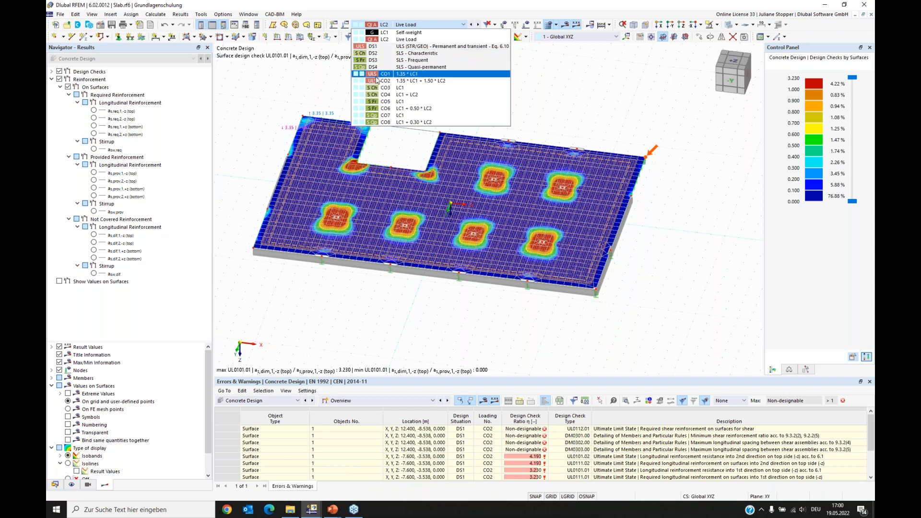
pyautogui.click(406, 82)
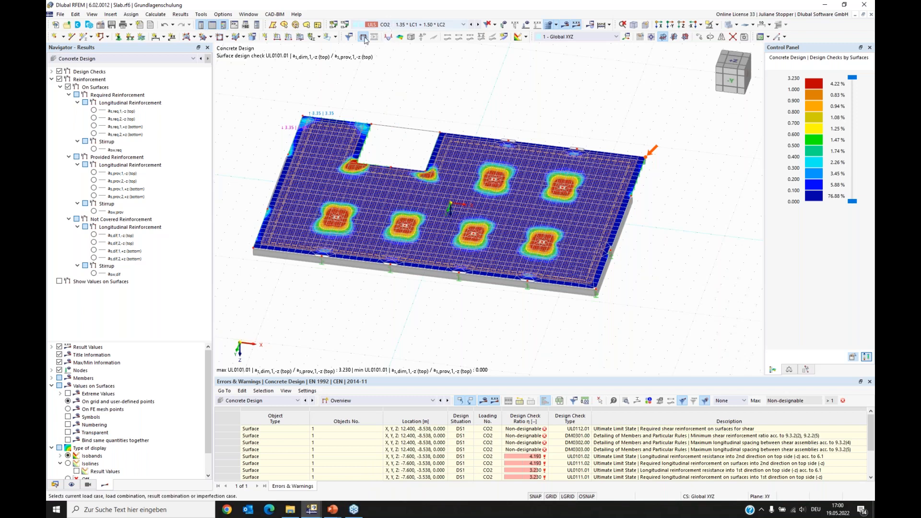
pyautogui.click(108, 63)
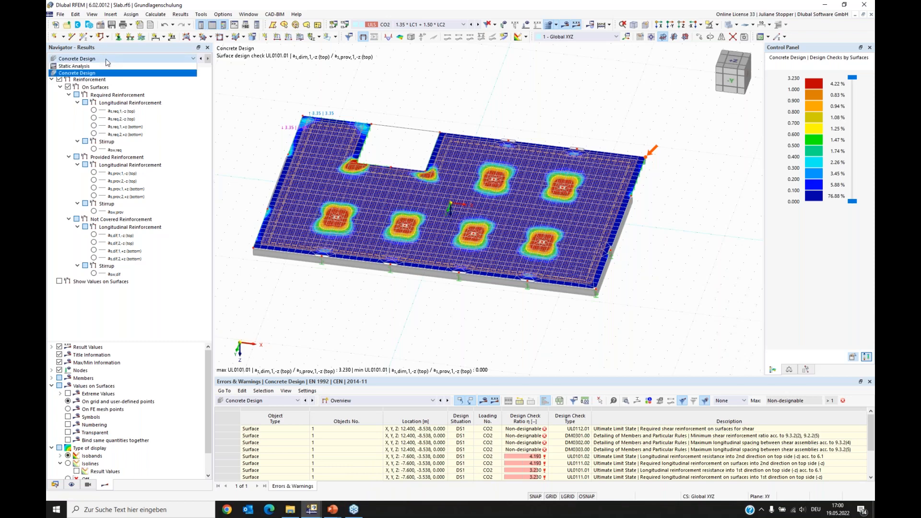
pyautogui.click(83, 66)
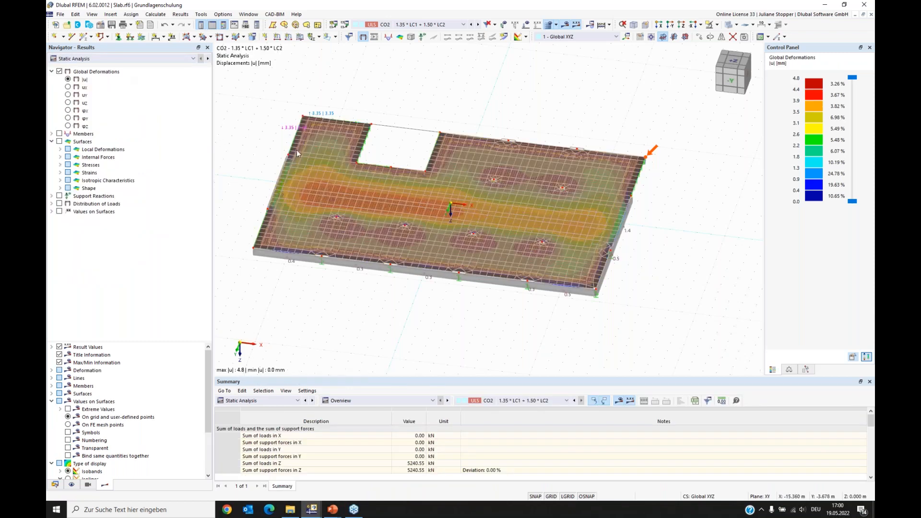
pyautogui.click(548, 27)
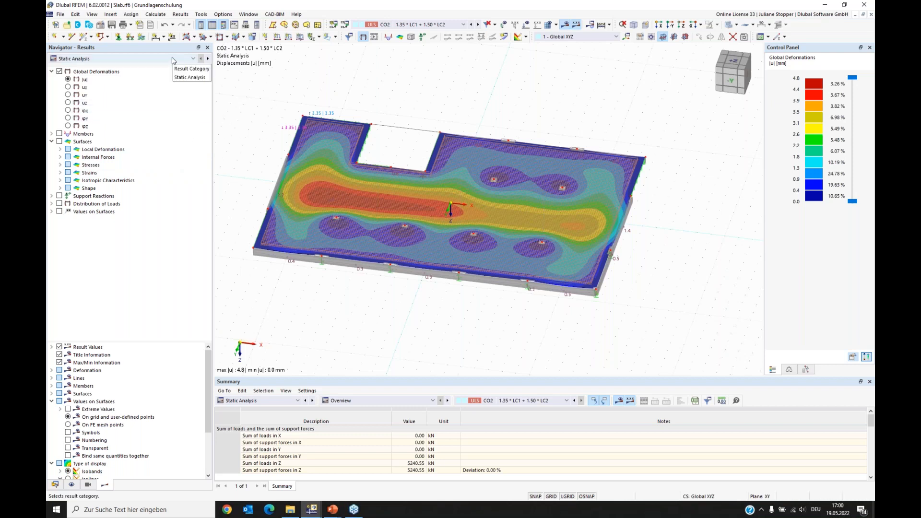
# Return the displayed results to Concrete Design and view the slab's design check ratios from another angle
pyautogui.click(172, 59)
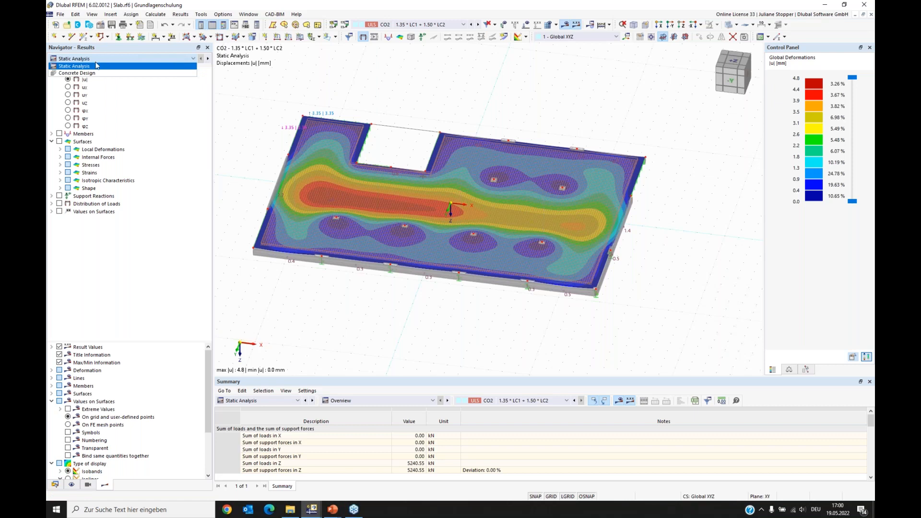
pyautogui.click(87, 73)
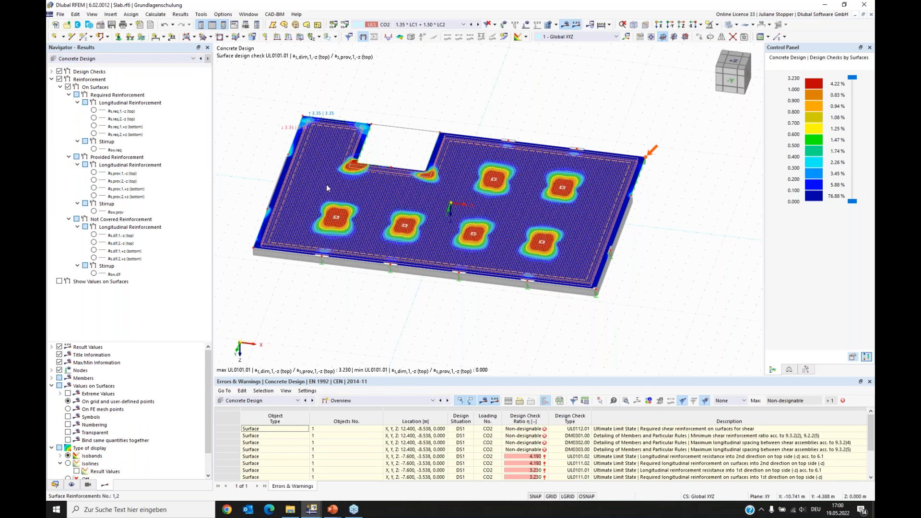
pyautogui.keyDown('ctrl'); pyautogui.moveTo(330, 296); pyautogui.dragTo(260, 364, button='middle'); pyautogui.keyUp('ctrl')
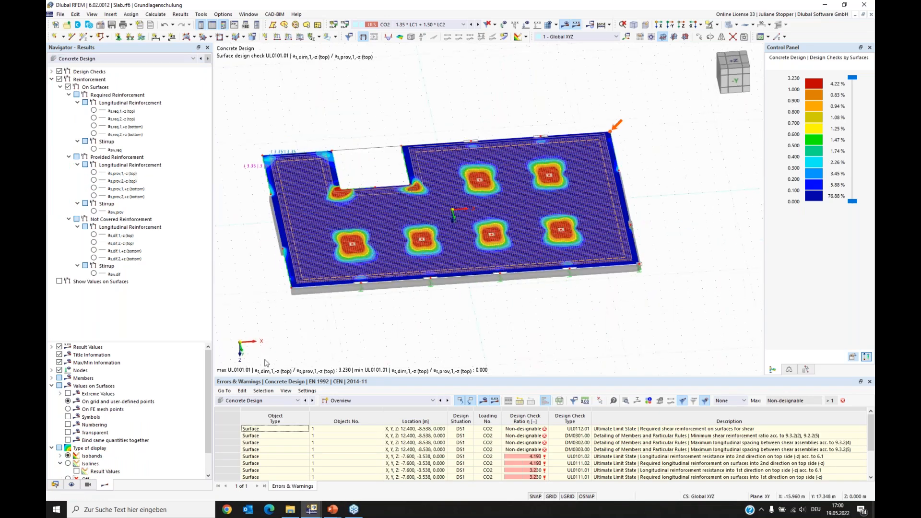
# Hide the model's Types for Concrete Design display so the reinforcement symbols do not cover the slab results
pyautogui.click(71, 484)
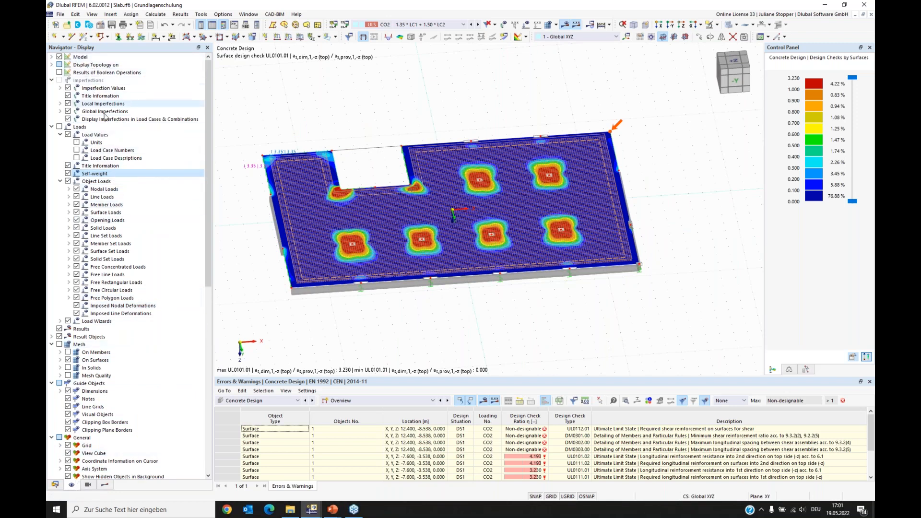
pyautogui.click(51, 80)
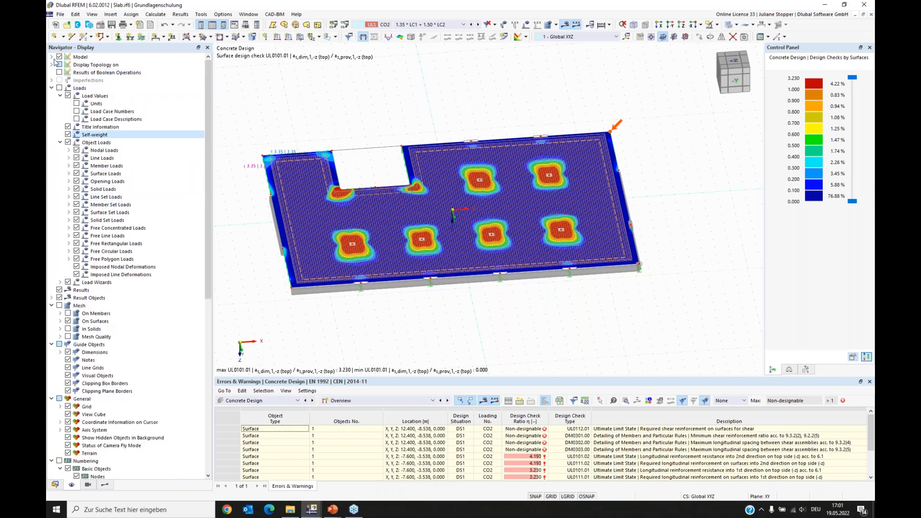
pyautogui.click(51, 57)
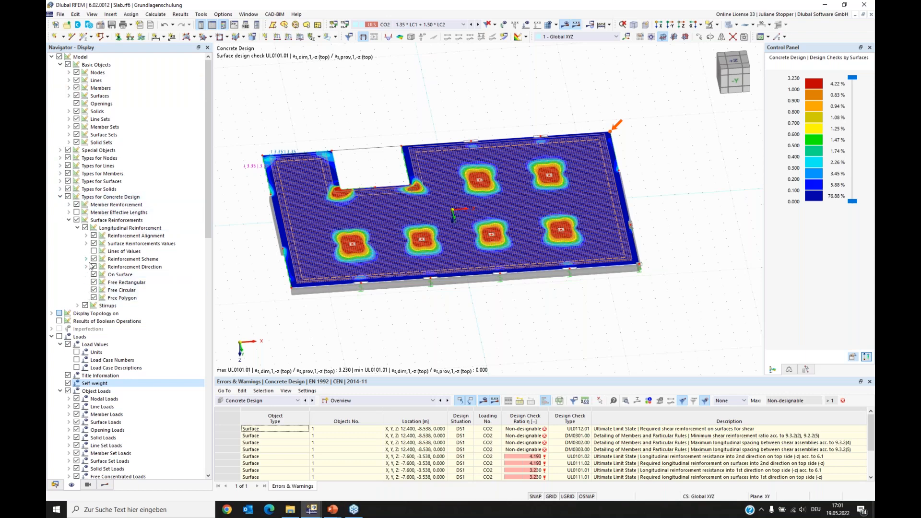
pyautogui.click(68, 196)
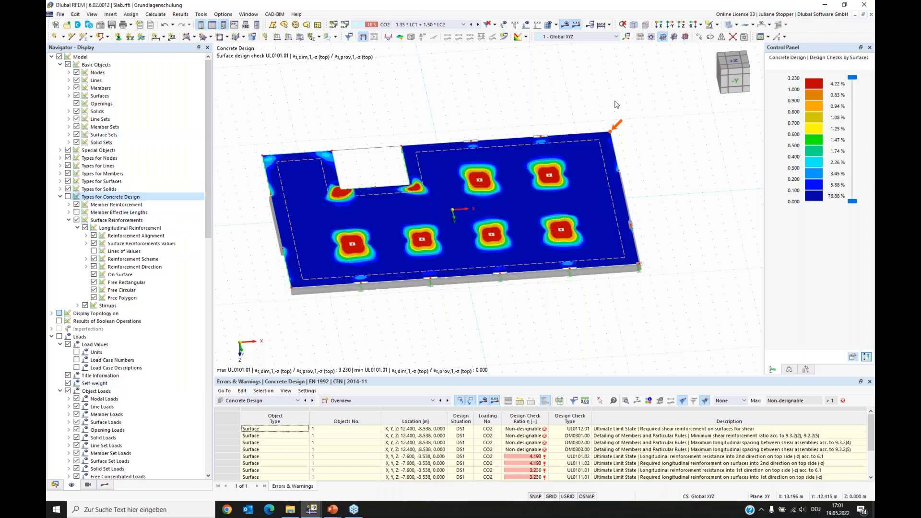
pyautogui.click(104, 484)
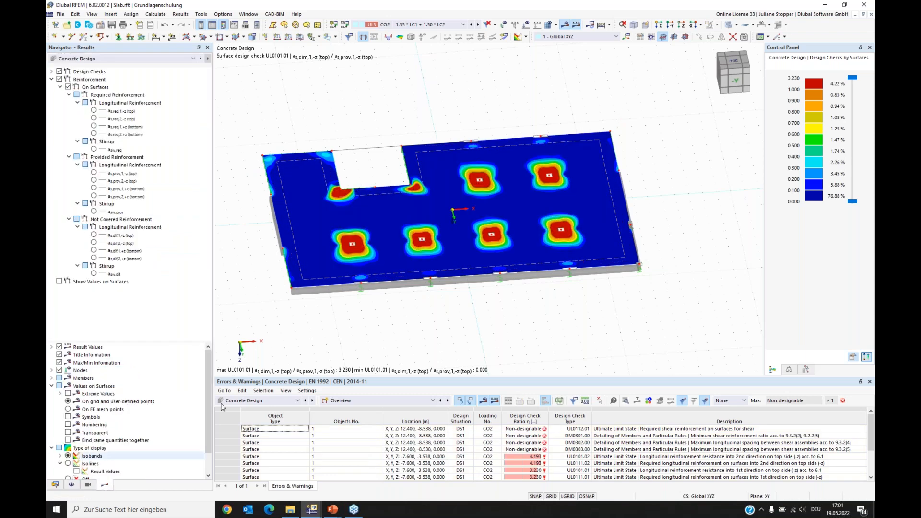
# View the slab in plan along Z and list the design ratios on surfaces by design situation
pyautogui.click(685, 36)
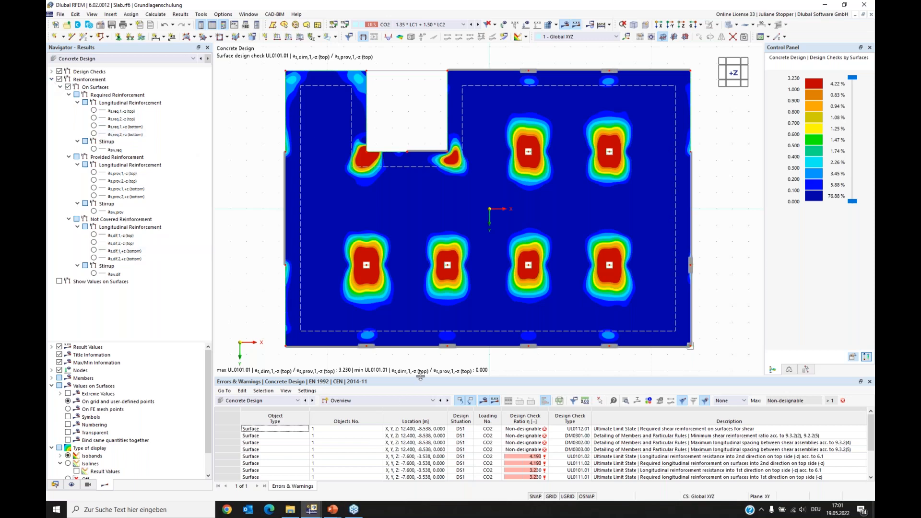
pyautogui.moveTo(421, 377); pyautogui.dragTo(421, 297)
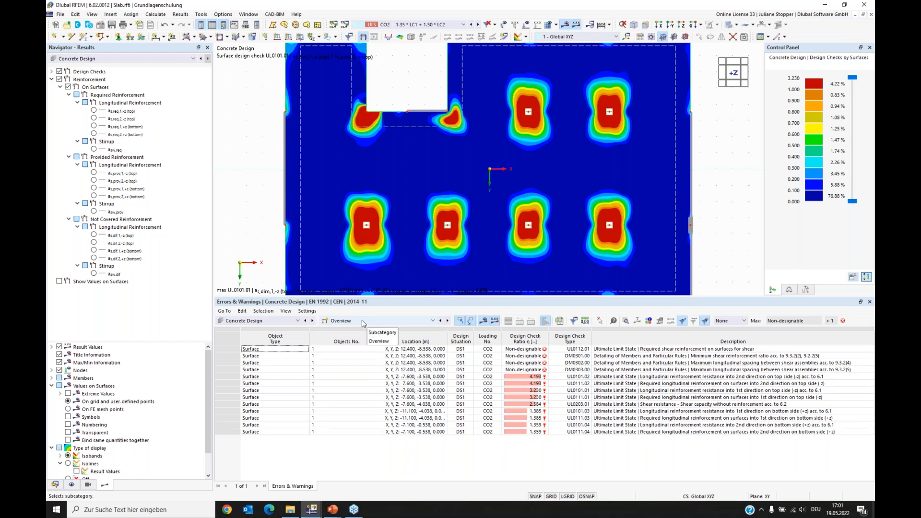
pyautogui.click(418, 323)
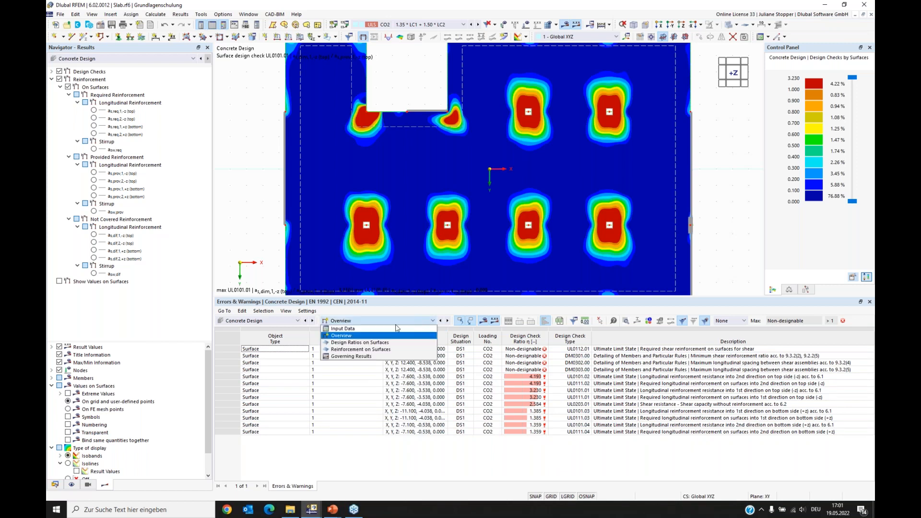
pyautogui.click(370, 343)
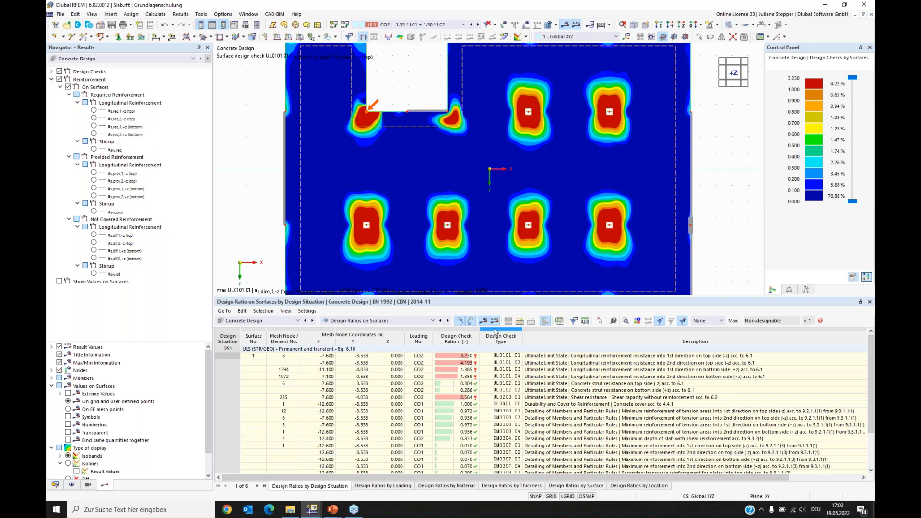
# Filter the detailing checks out of the surface design ratios and fit the whole slab plan in view
pyautogui.moveTo(499, 292); pyautogui.dragTo(499, 263)
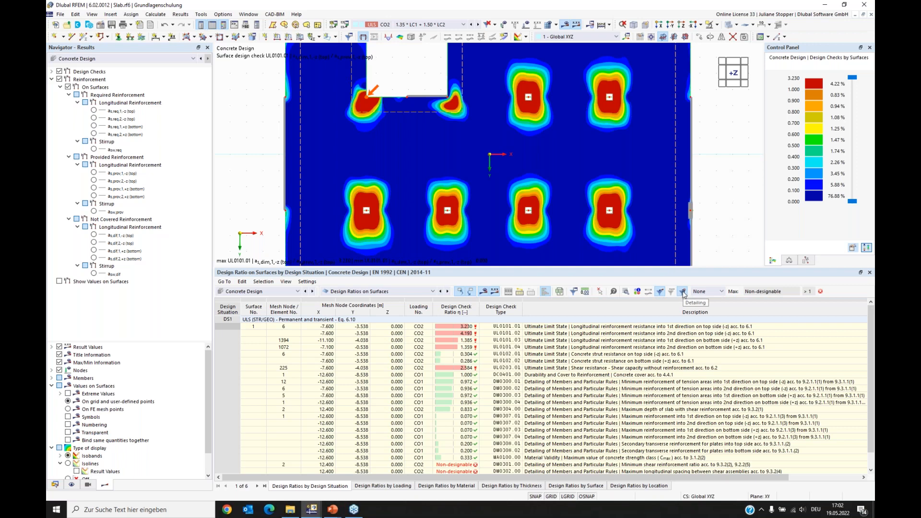
pyautogui.click(683, 291)
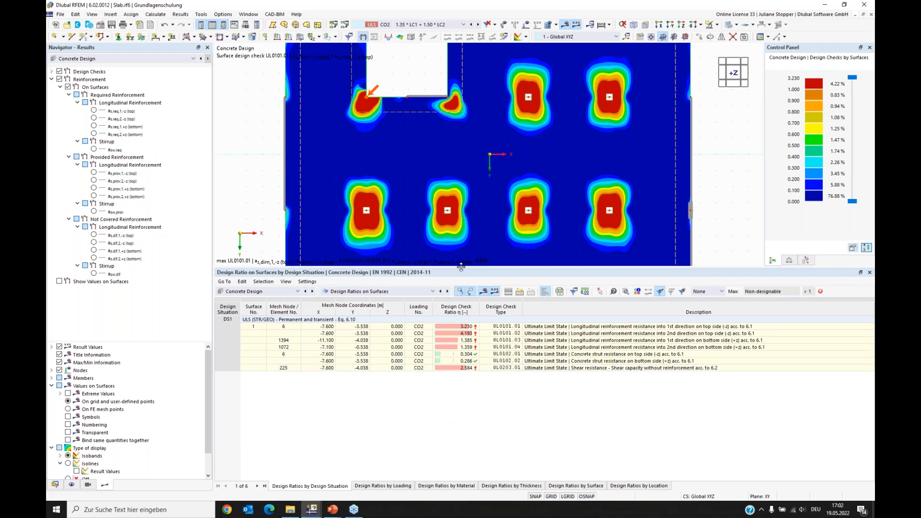
pyautogui.moveTo(462, 271); pyautogui.dragTo(461, 314)
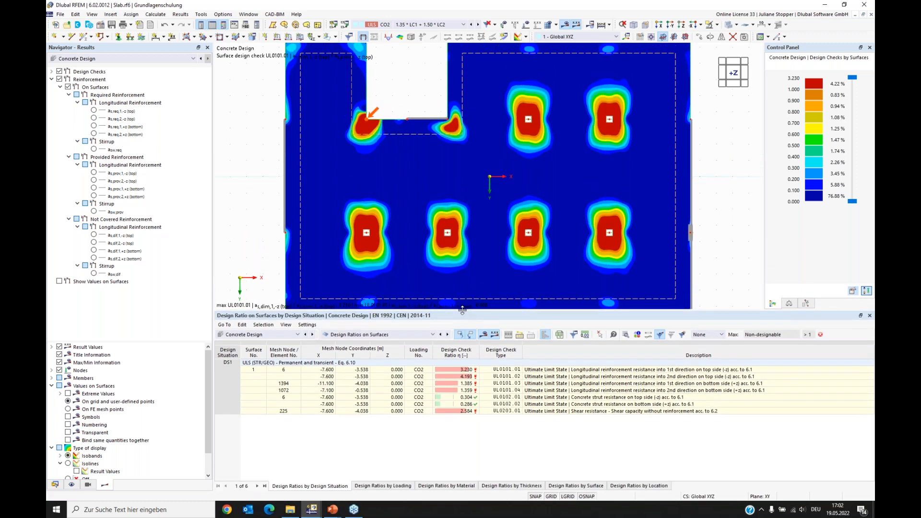
pyautogui.moveTo(485, 241); pyautogui.dragTo(485, 233, button='middle')
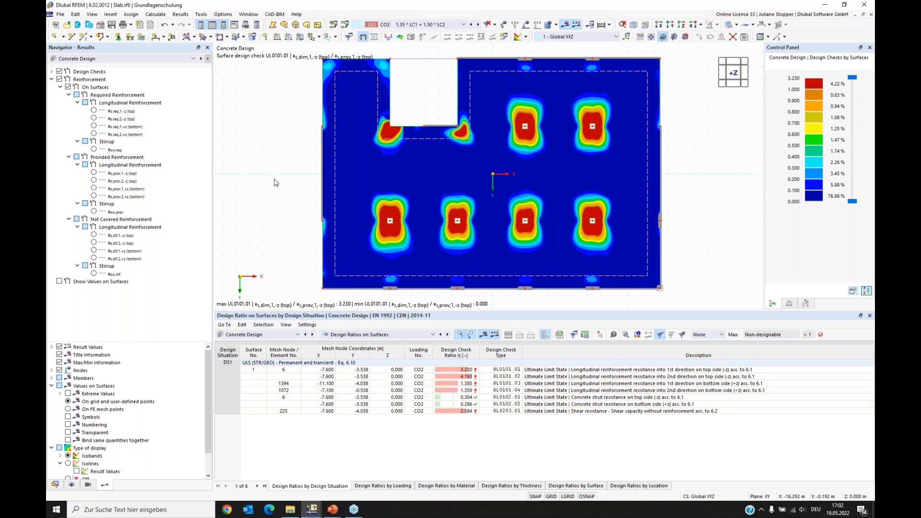
# Switch off the reinforcement results and examine the ultimate limit state checks UL0101.02 (top) and UL0101.03 (bottom) on the slab
pyautogui.click(52, 80)
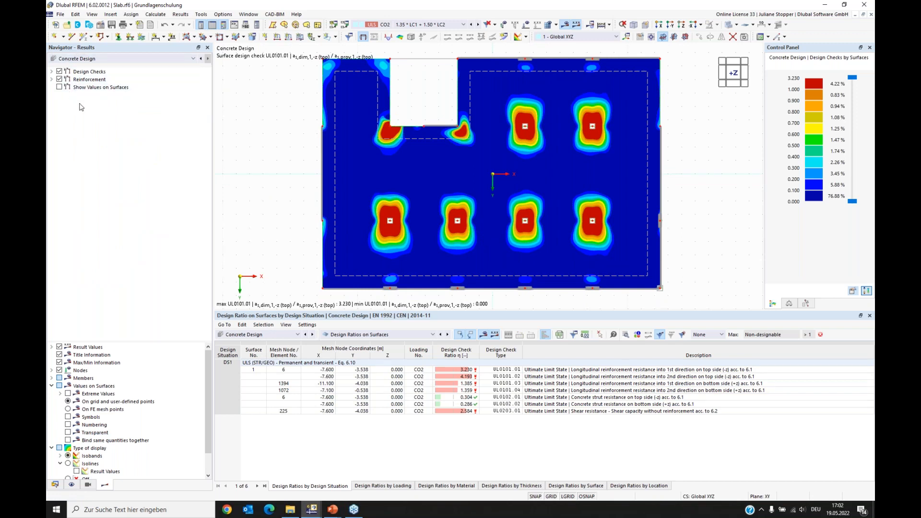
pyautogui.click(59, 80)
pyautogui.click(52, 72)
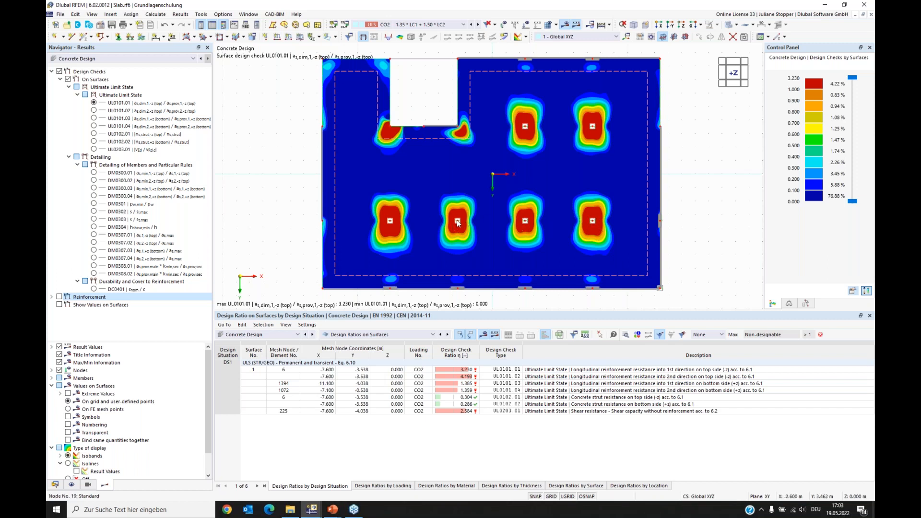
pyautogui.click(93, 111)
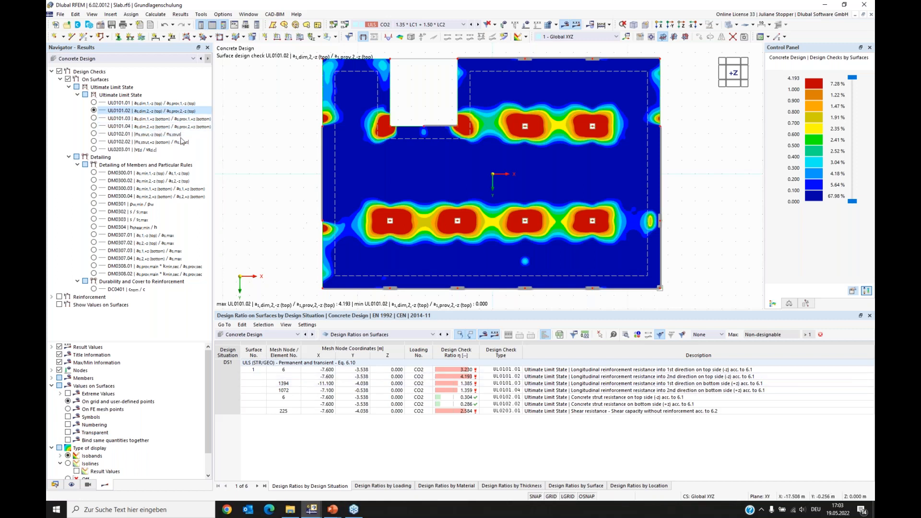
pyautogui.click(93, 118)
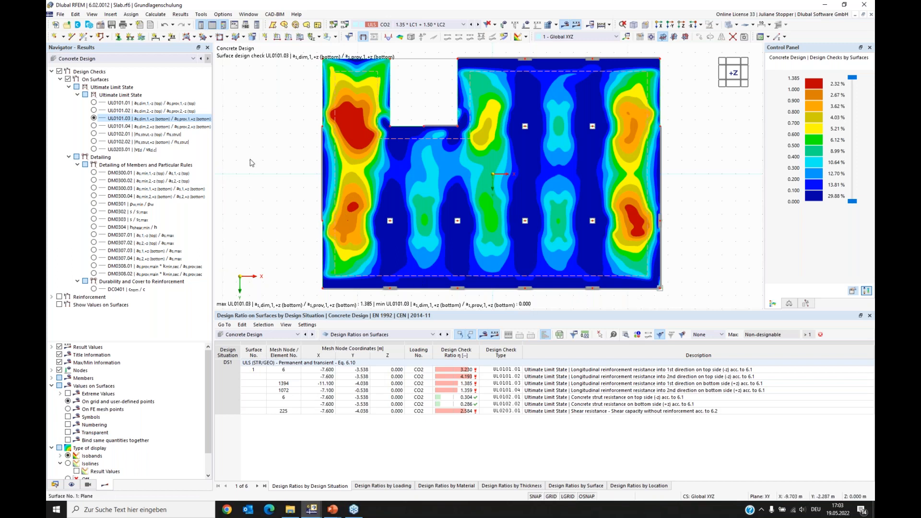
# Examine design check UL0101.04 (bottom) on the slab, and switch the display from design checks to reinforcement results
pyautogui.click(139, 127)
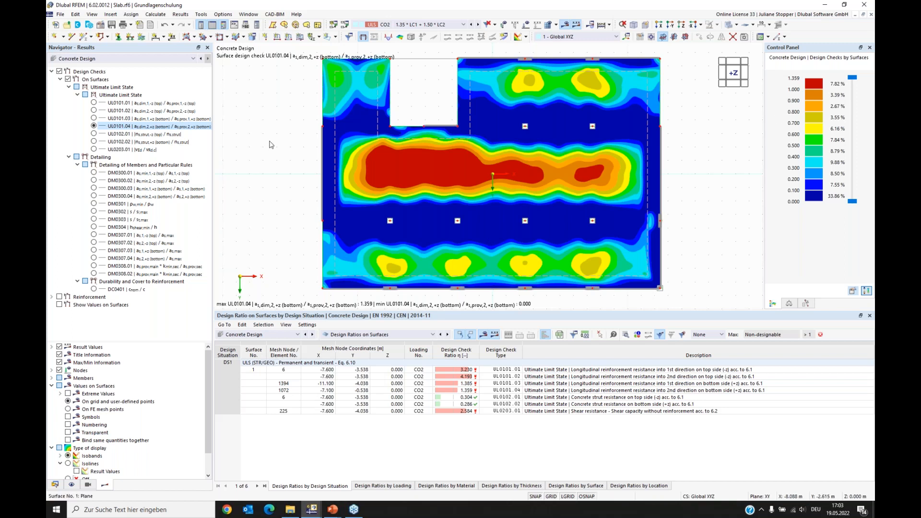
pyautogui.click(51, 71)
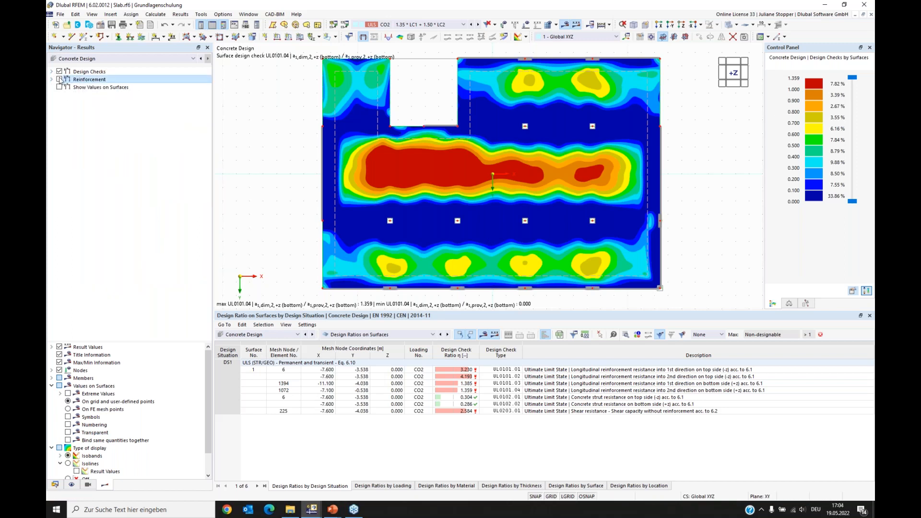
pyautogui.click(59, 71)
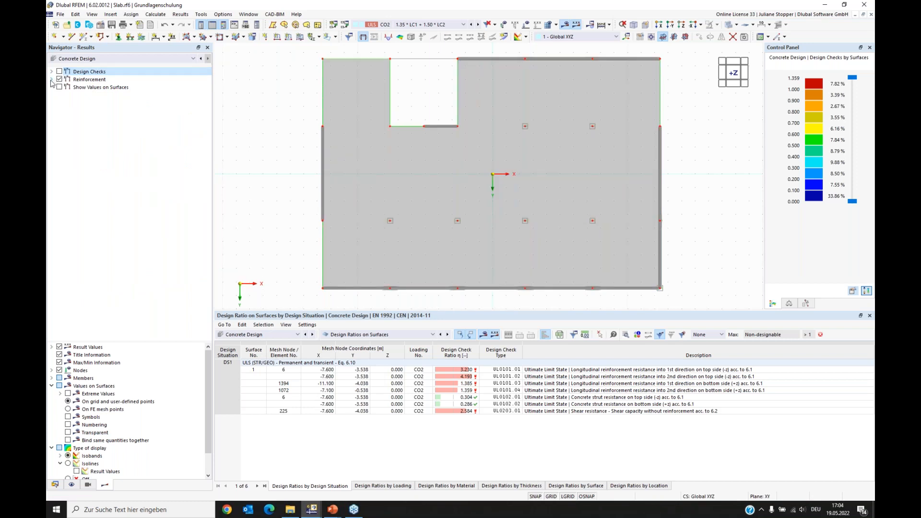
# Examine the required longitudinal reinforcement on the slab for both directions at the top and bottom
pyautogui.click(52, 79)
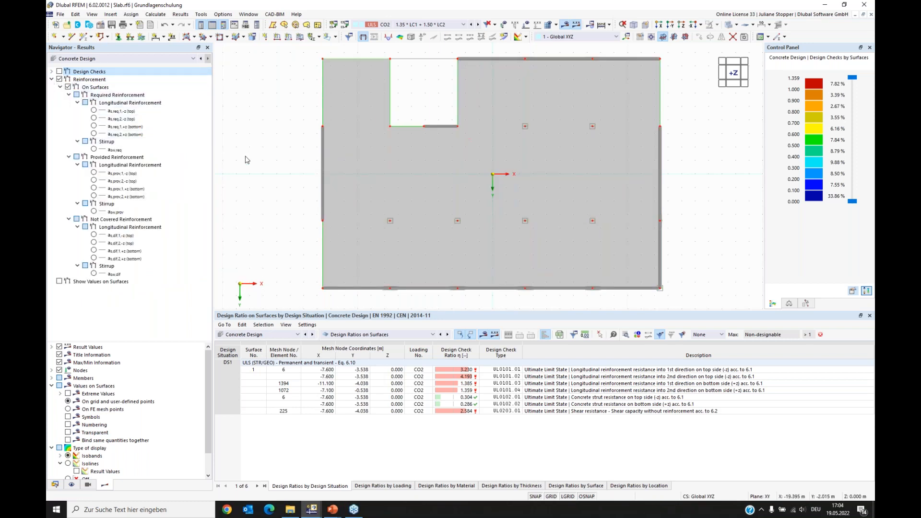
pyautogui.click(94, 111)
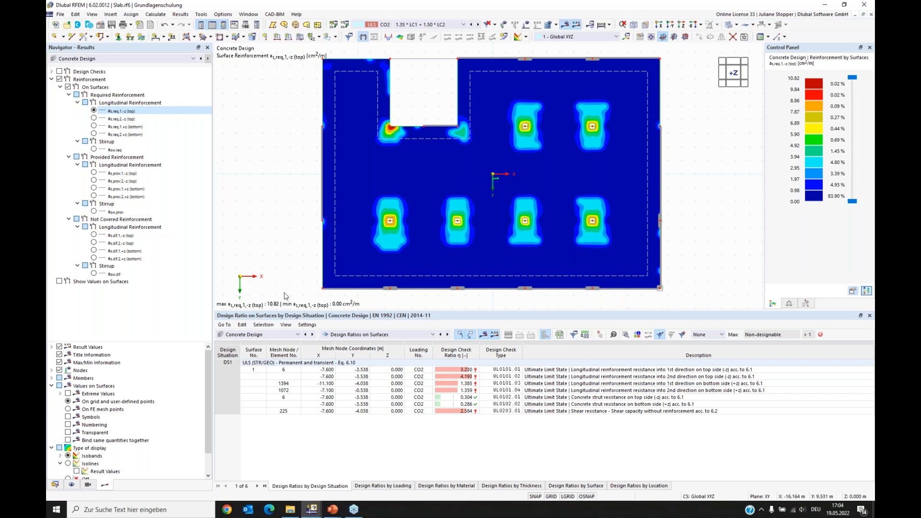
pyautogui.click(94, 118)
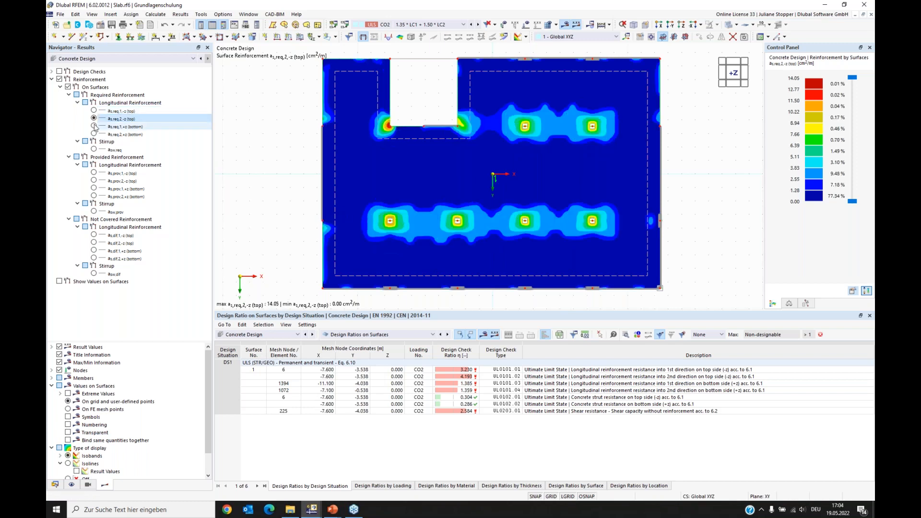
pyautogui.click(94, 126)
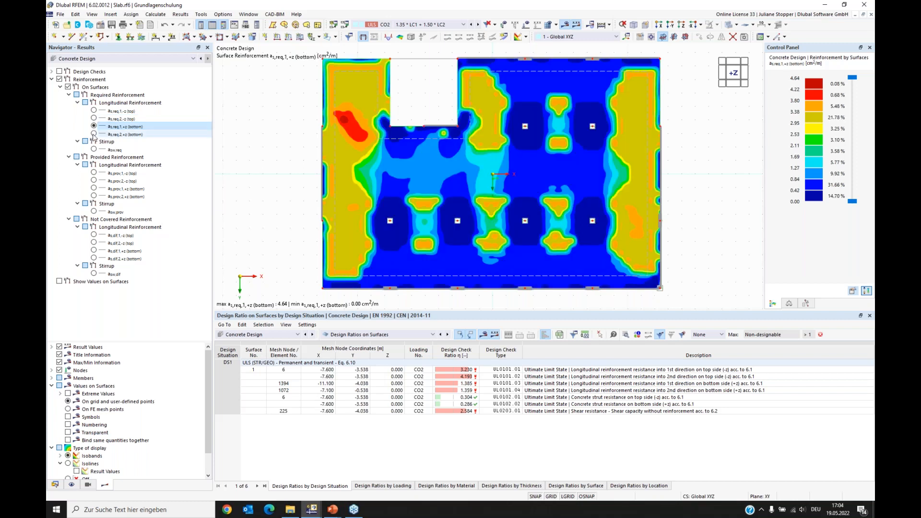
pyautogui.click(94, 134)
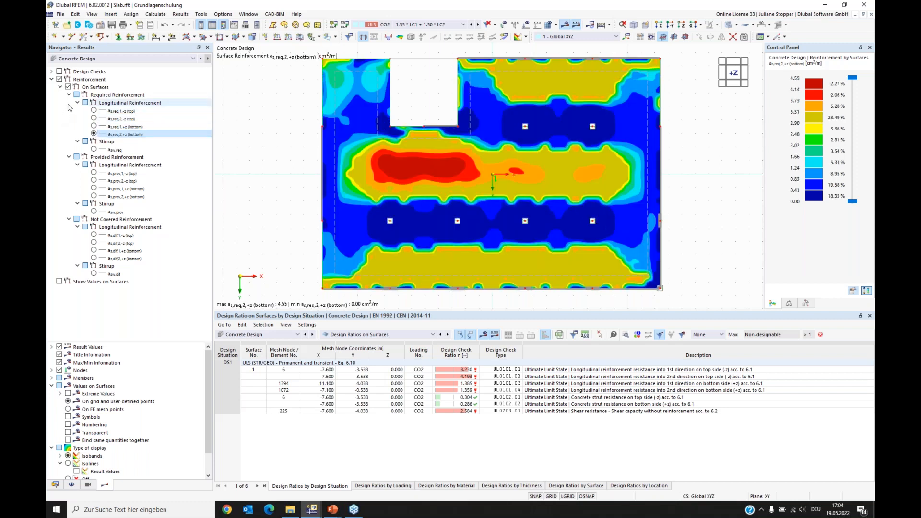
# Examine the provided longitudinal reinforcement on the slab for both directions at the top and bottom
pyautogui.click(94, 173)
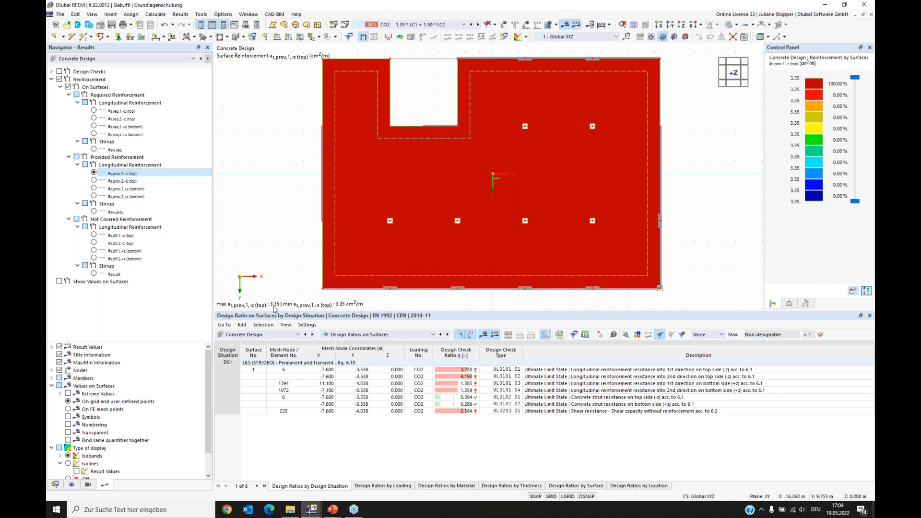
pyautogui.click(94, 181)
pyautogui.click(94, 189)
pyautogui.click(94, 196)
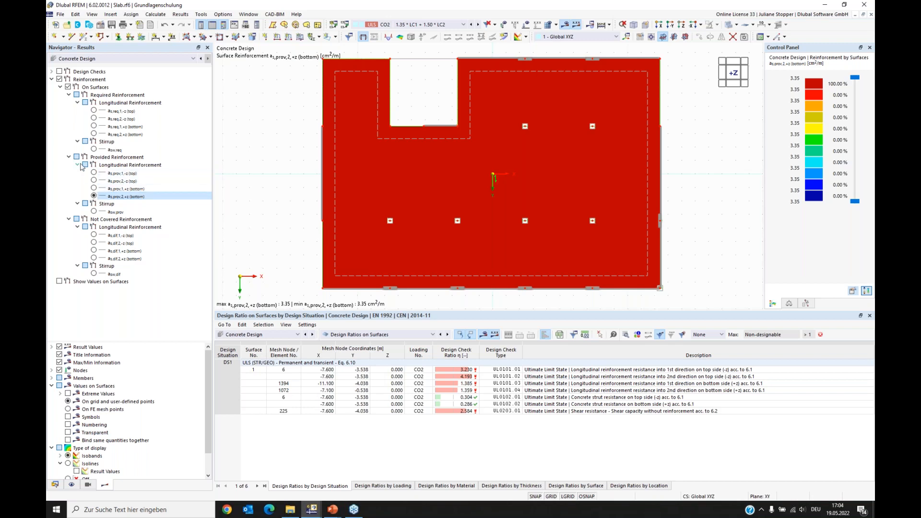
# Examine the longitudinal reinforcement not covered on the slab, for both directions at the top and bottom
pyautogui.click(69, 157)
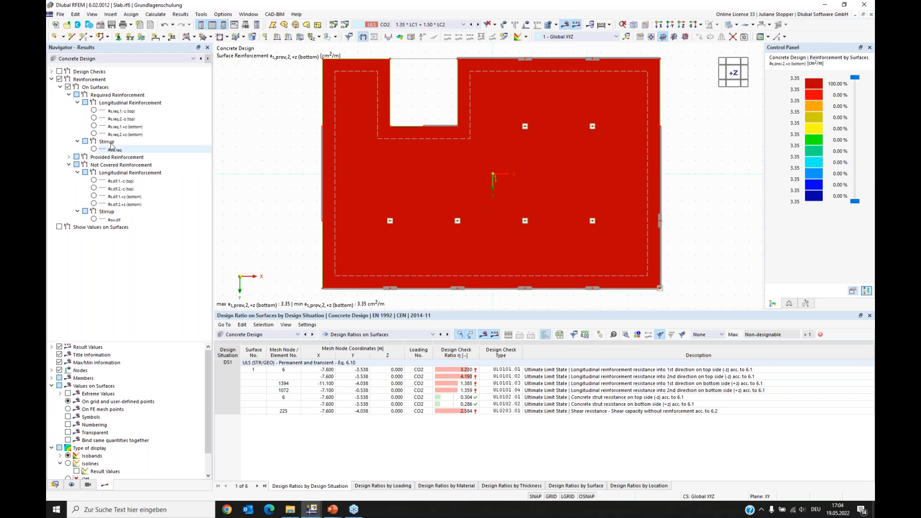
pyautogui.click(120, 180)
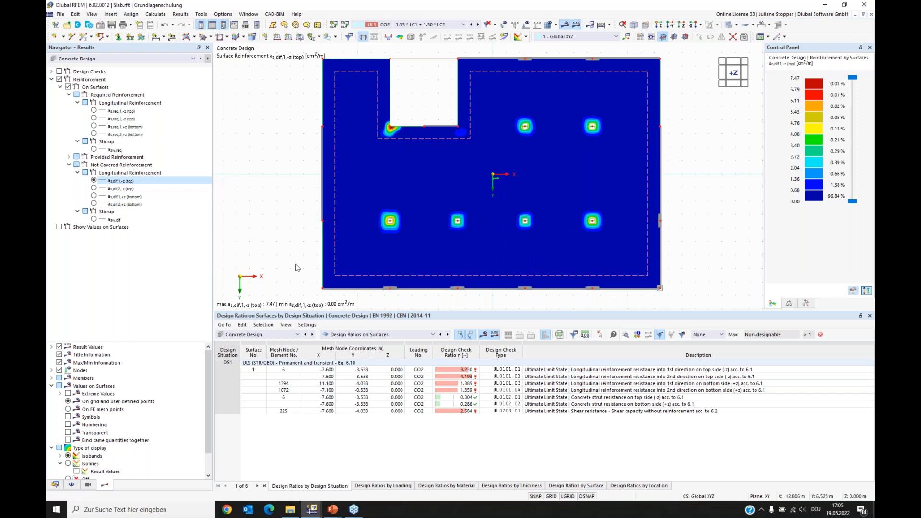
pyautogui.click(93, 188)
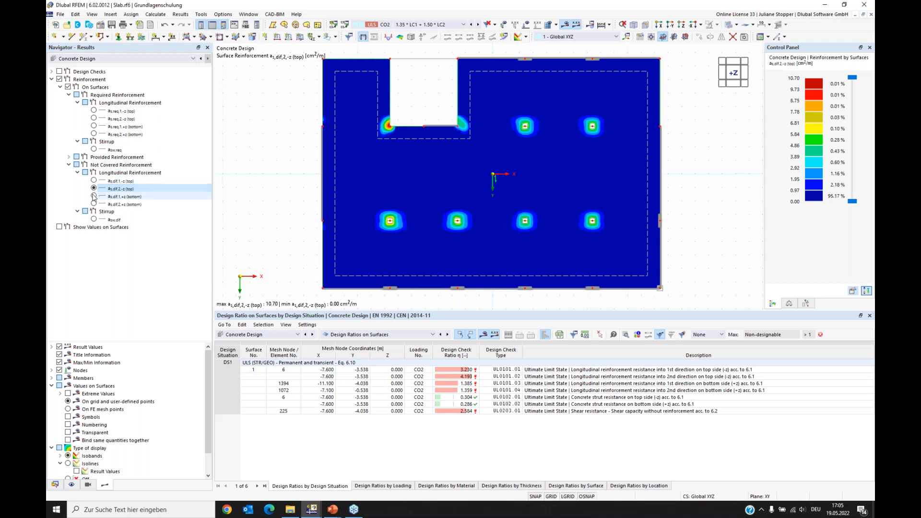
pyautogui.click(93, 196)
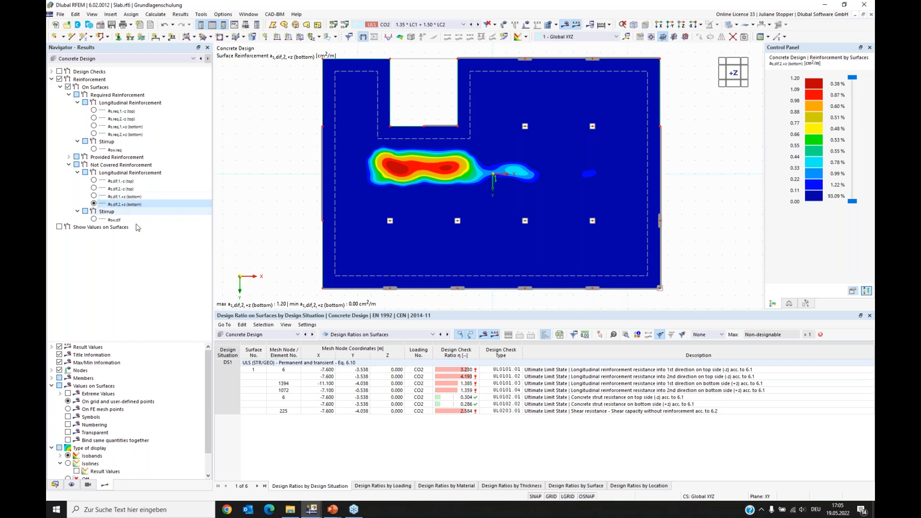
# Tidy the model data tree and list the concrete design data and the defined surface reinforcements
pyautogui.click(55, 485)
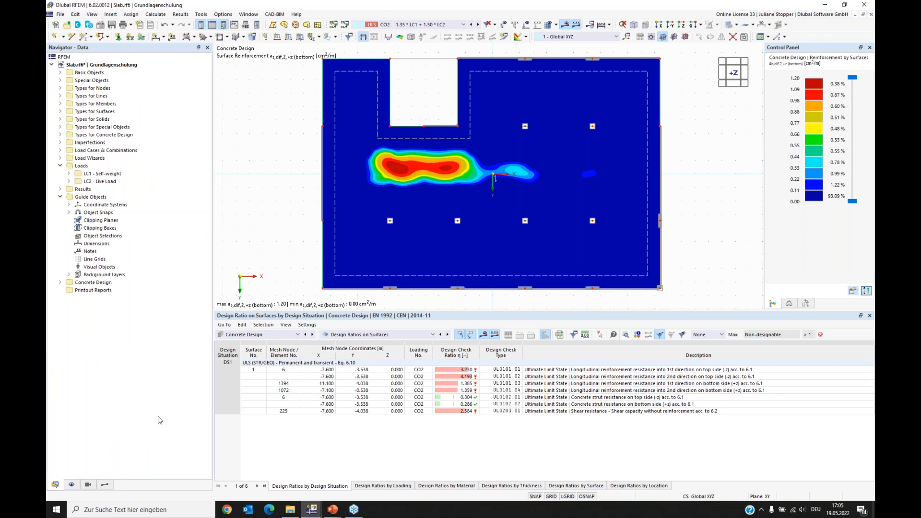
pyautogui.click(60, 197)
pyautogui.click(60, 165)
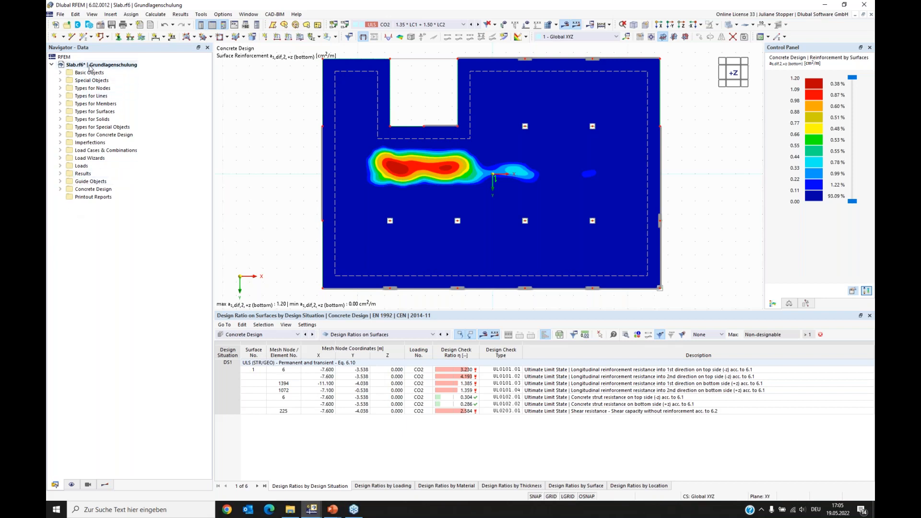
pyautogui.click(60, 127)
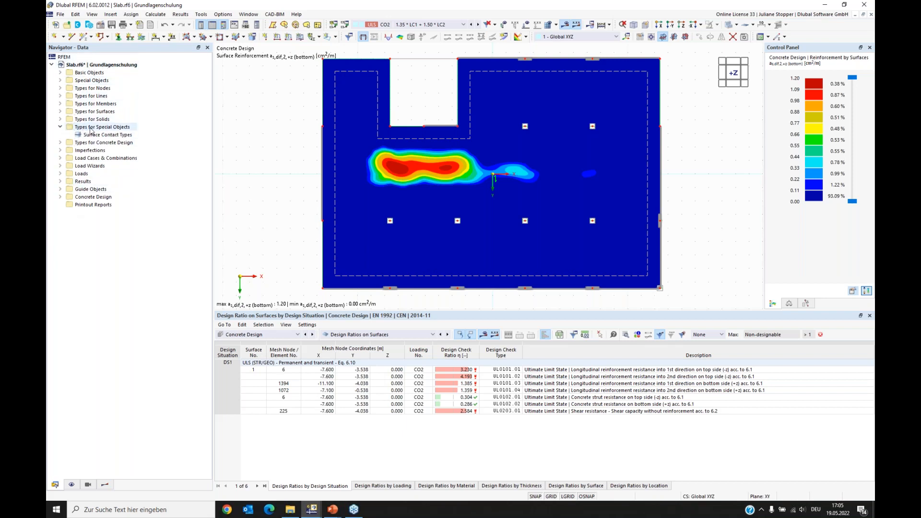
pyautogui.click(60, 127)
pyautogui.click(60, 135)
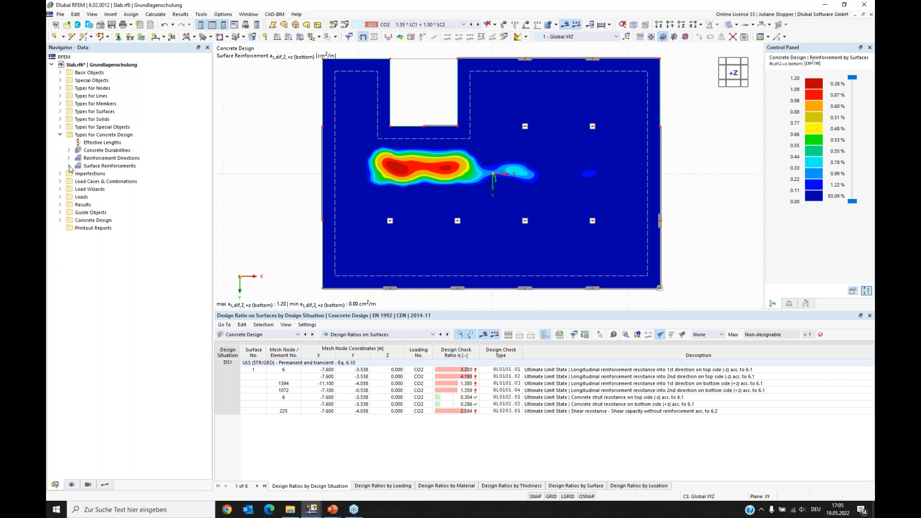
pyautogui.click(60, 221)
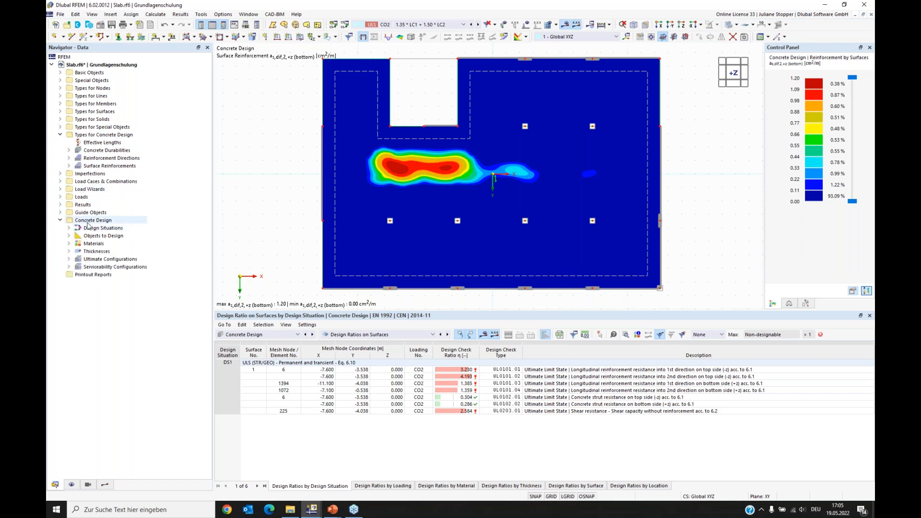
pyautogui.click(68, 166)
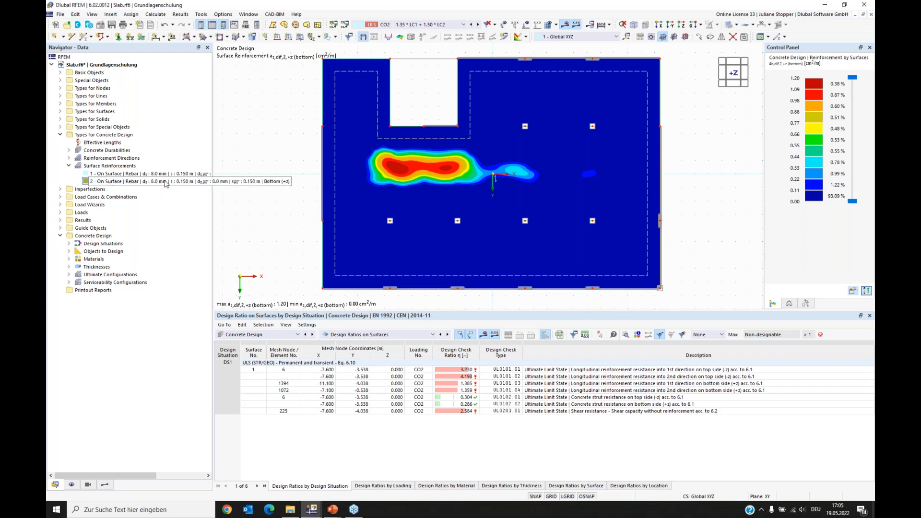
# Set the bottom surface reinforcement's main and transverse bar diameters to 10 mm and accept deleting the concrete design results
pyautogui.doubleClick(166, 182)
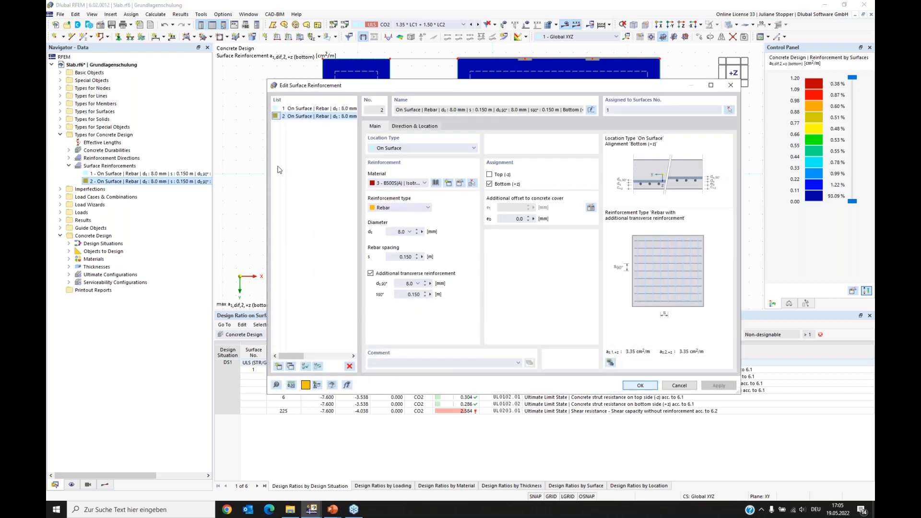
pyautogui.click(399, 232)
pyautogui.doubleClick(408, 284)
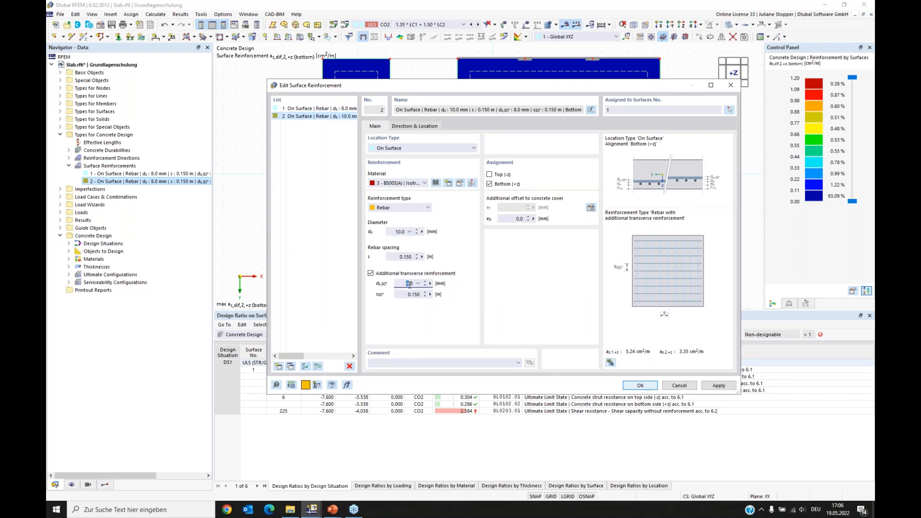
pyautogui.write('10')
pyautogui.click(650, 386)
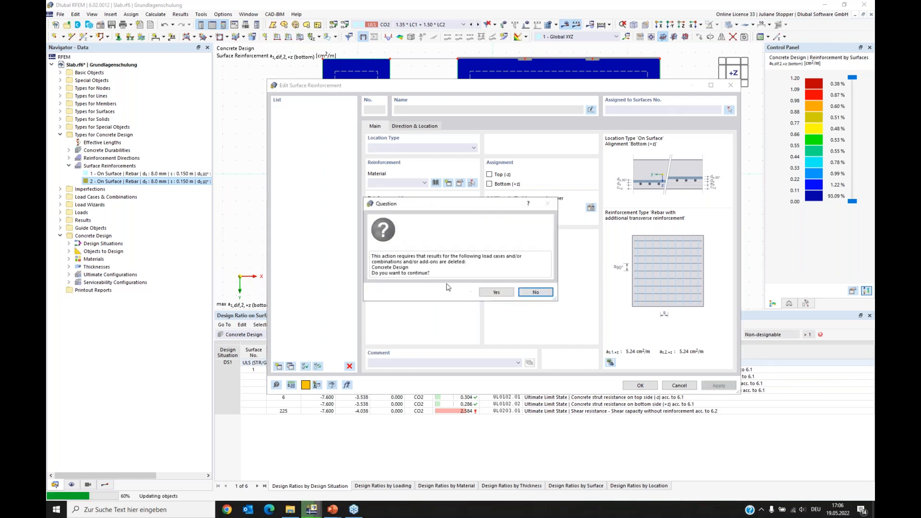
pyautogui.click(494, 292)
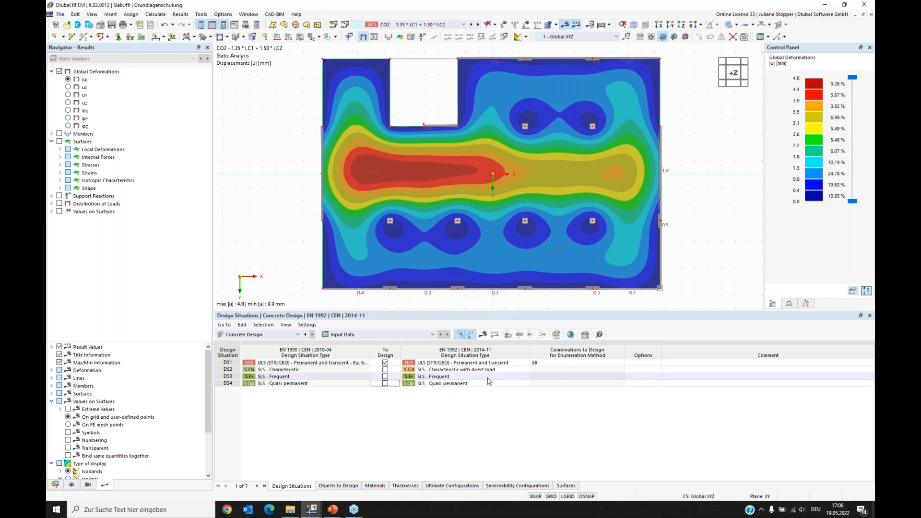
# Recalculate the concrete design and review the uncovered longitudinal reinforcement at the bottom and top in both directions
pyautogui.click(484, 338)
pyautogui.click(496, 290)
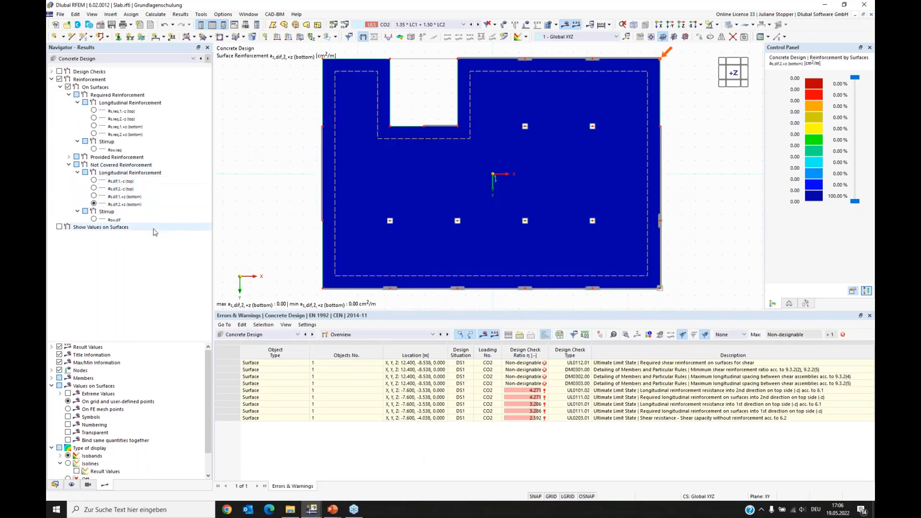
pyautogui.click(94, 196)
pyautogui.click(94, 204)
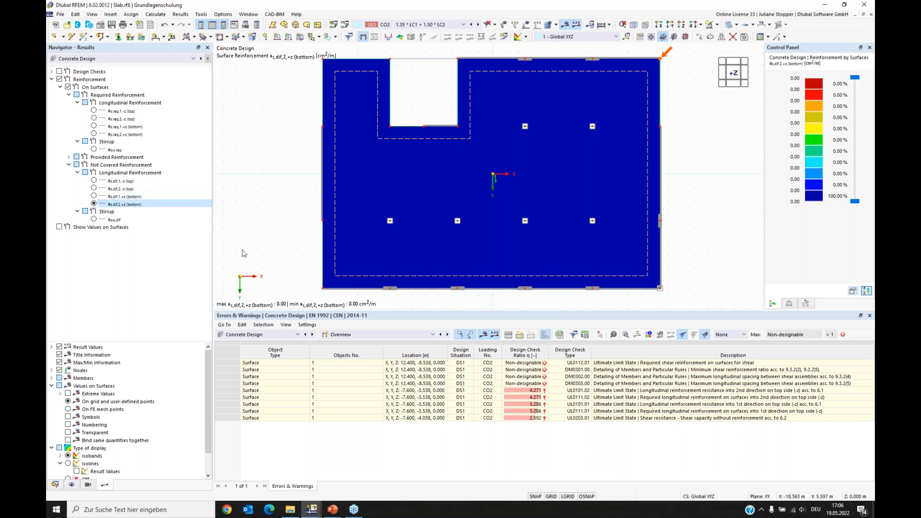
pyautogui.click(94, 181)
pyautogui.click(93, 188)
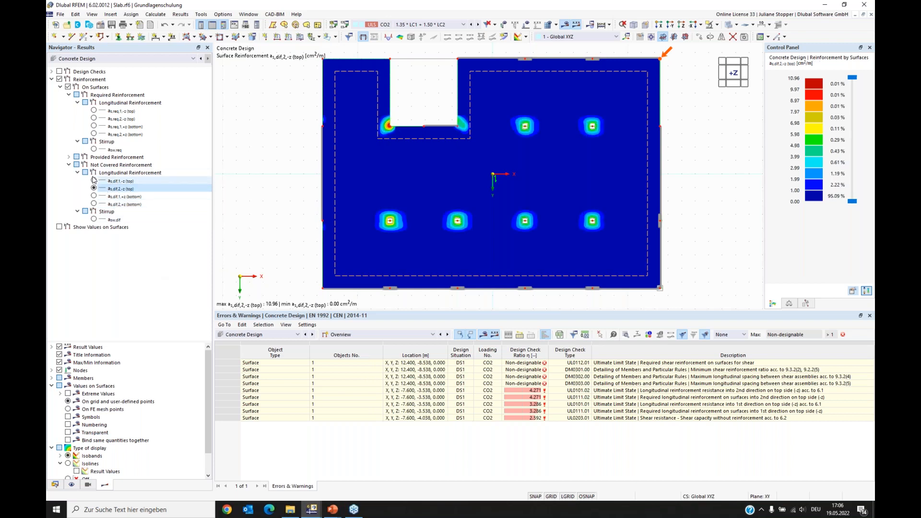
pyautogui.click(93, 180)
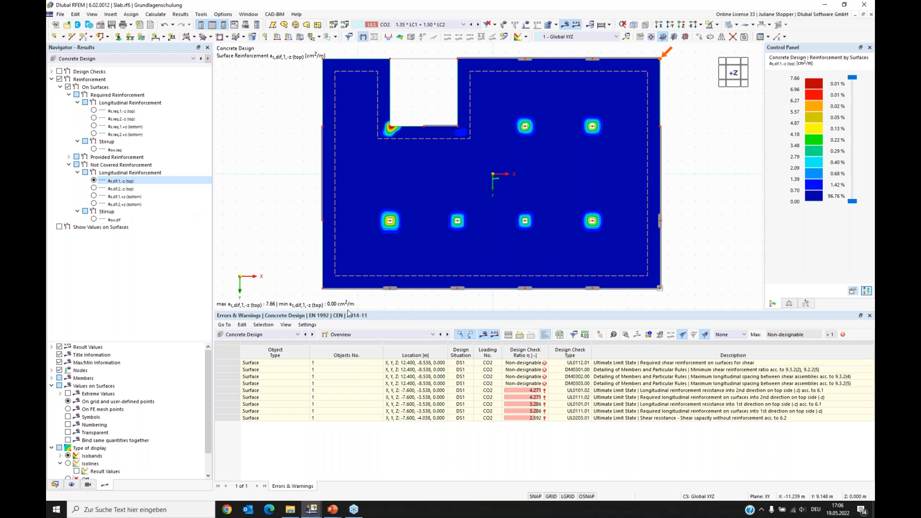
# List the design ratios on surfaces by design situation and open the details of check UL0101.01
pyautogui.click(357, 334)
pyautogui.click(358, 356)
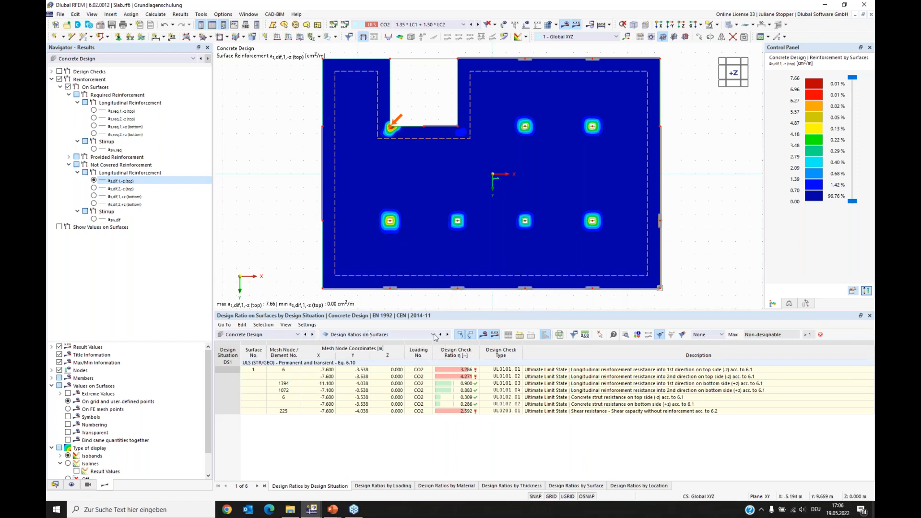
pyautogui.click(453, 369)
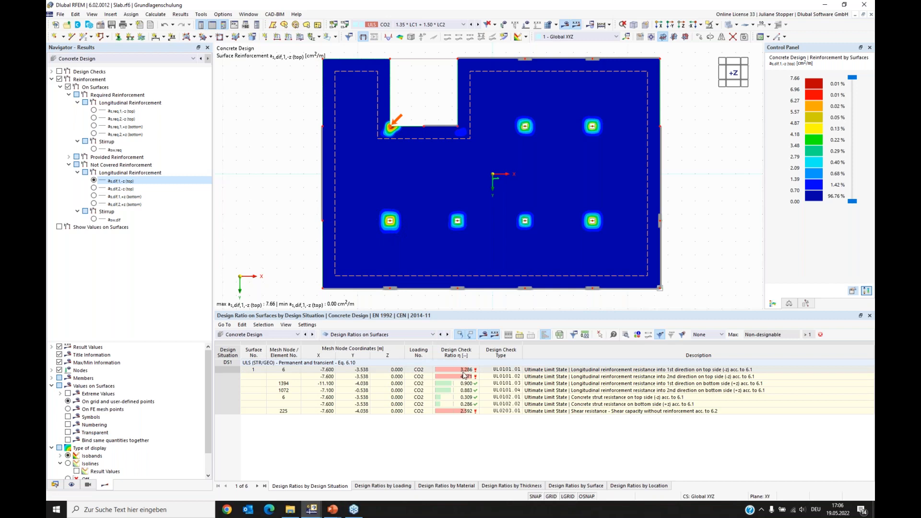
pyautogui.click(503, 370)
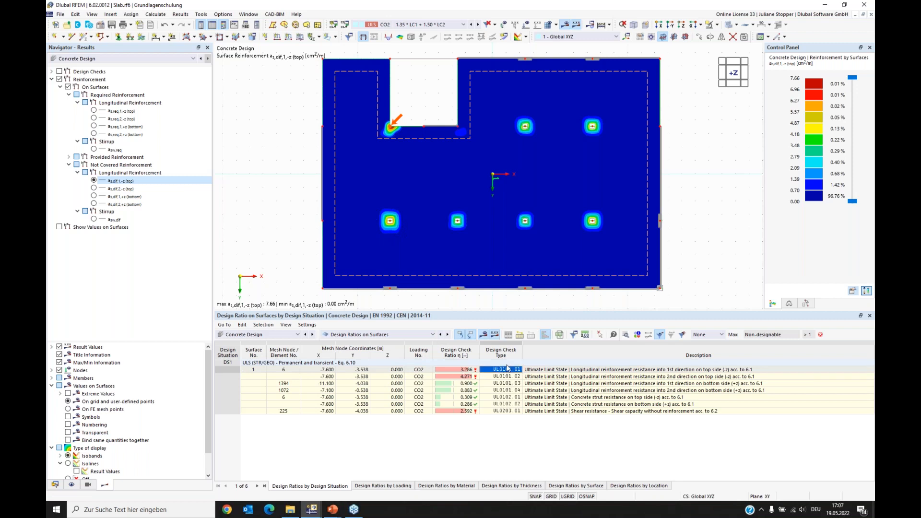
pyautogui.doubleClick(508, 368)
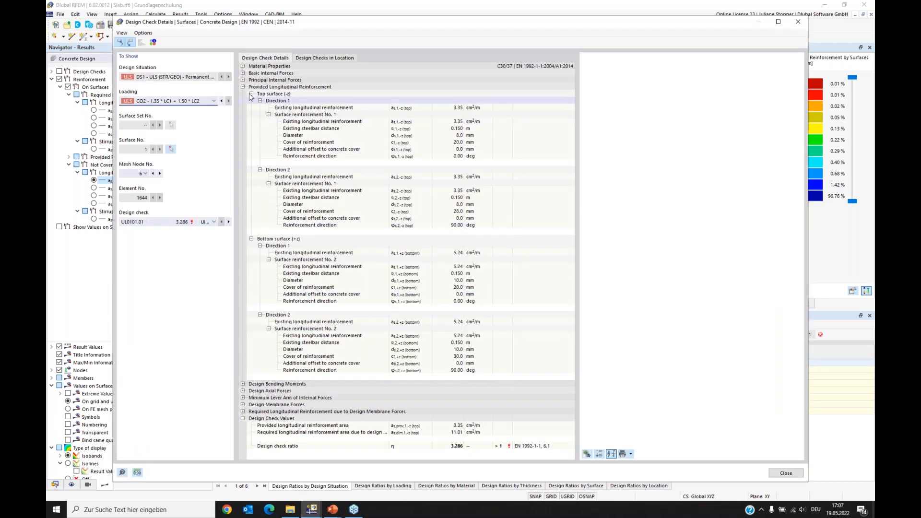
# Collapse the provided longitudinal reinforcement in the check details and examine the concrete material properties
pyautogui.click(243, 87)
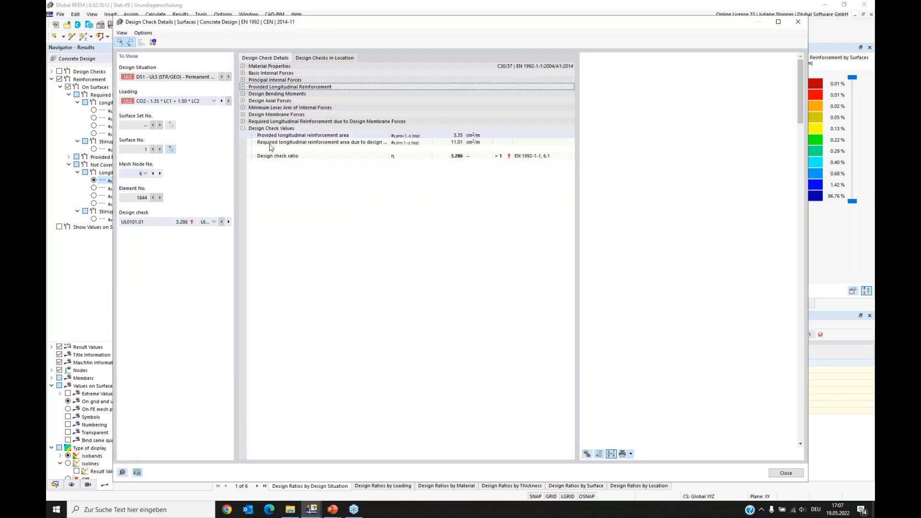
pyautogui.click(243, 66)
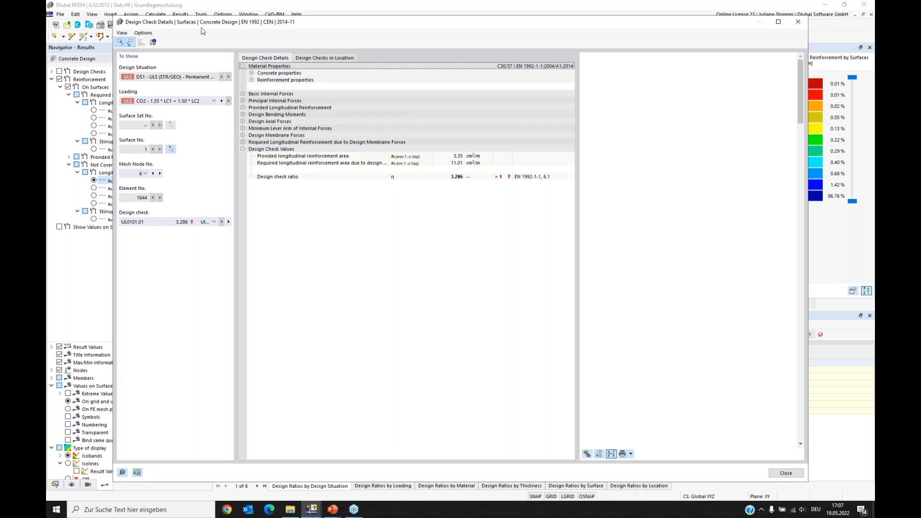
pyautogui.click(251, 73)
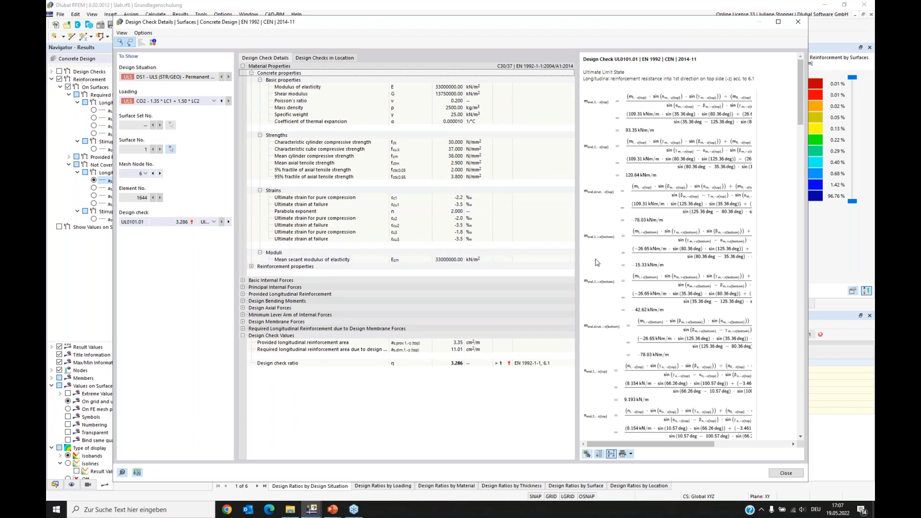
# Examine the design check ratio formula and the minimum lever arm values of check UL0101.01, then close the check details
pyautogui.click(455, 364)
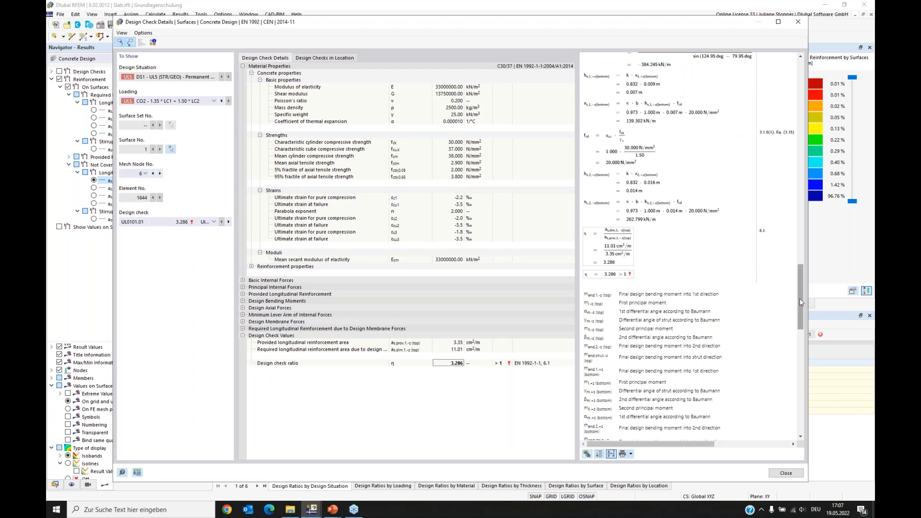
pyautogui.moveTo(799, 302); pyautogui.dragTo(799, 296)
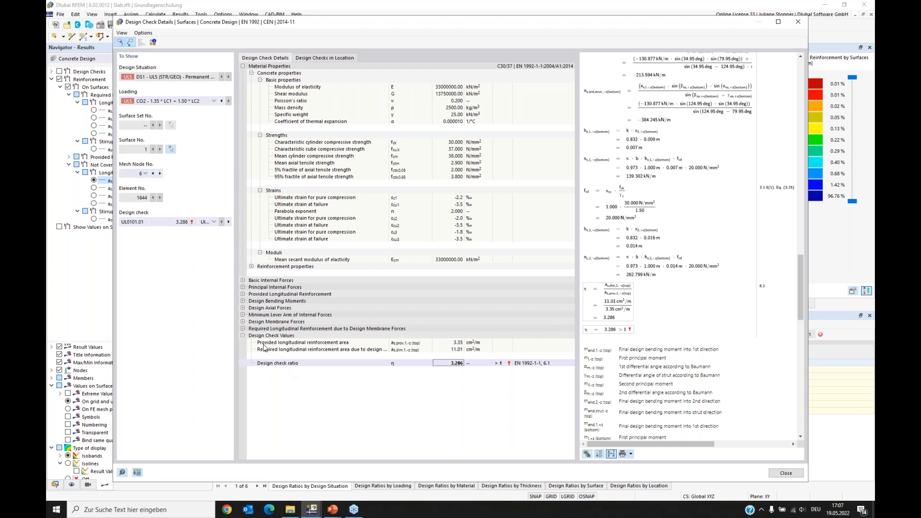
pyautogui.click(244, 315)
pyautogui.click(243, 315)
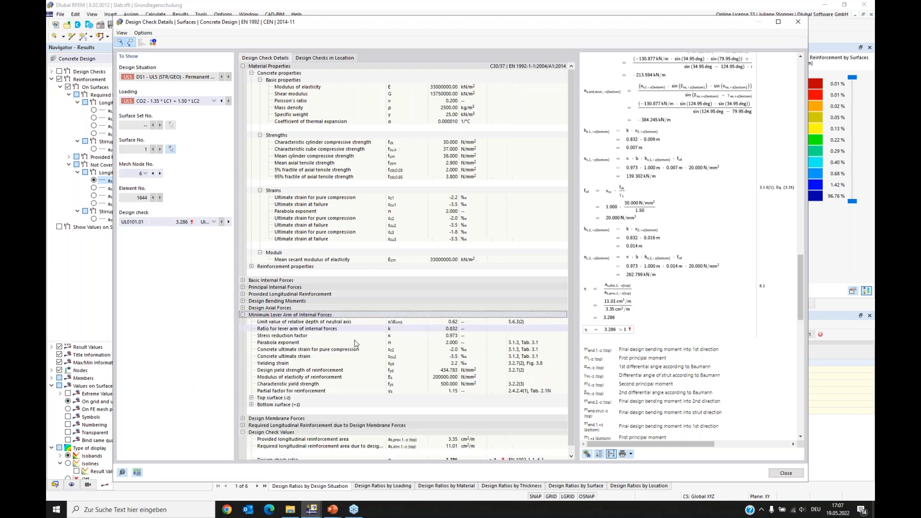
pyautogui.click(447, 330)
pyautogui.click(447, 336)
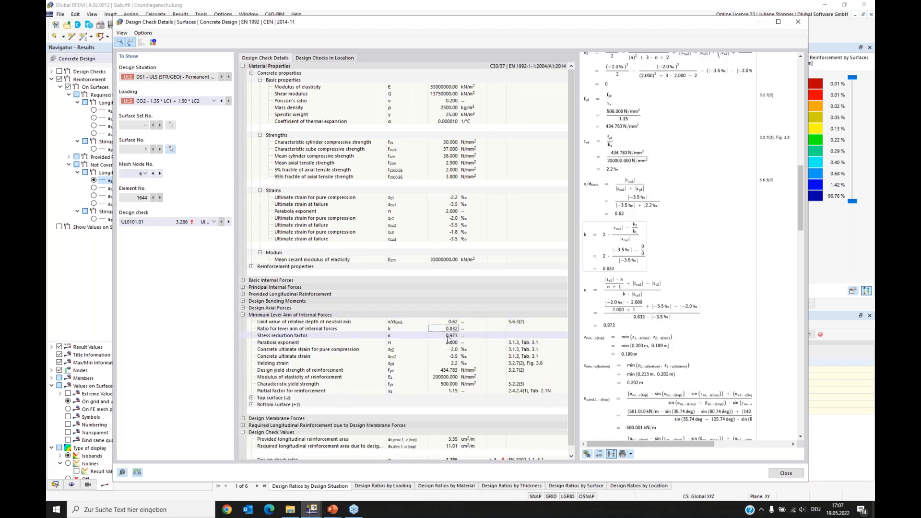
pyautogui.click(450, 343)
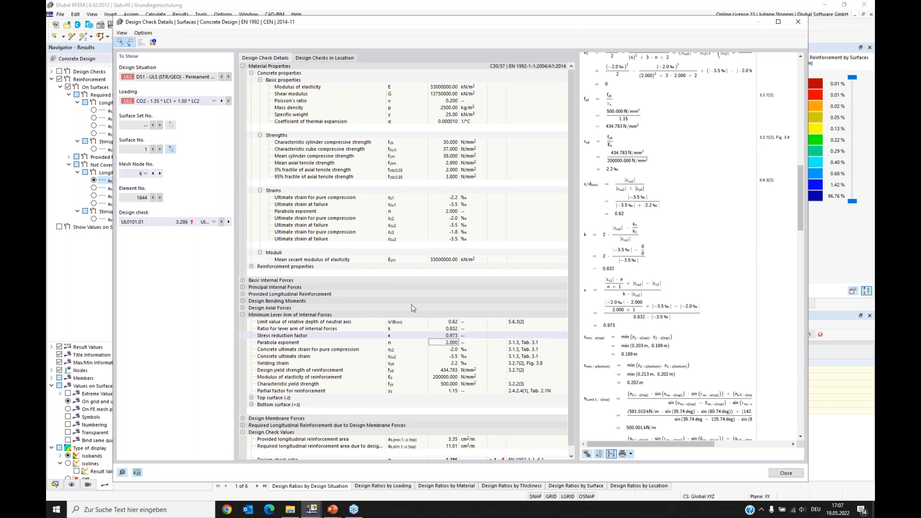
pyautogui.click(786, 473)
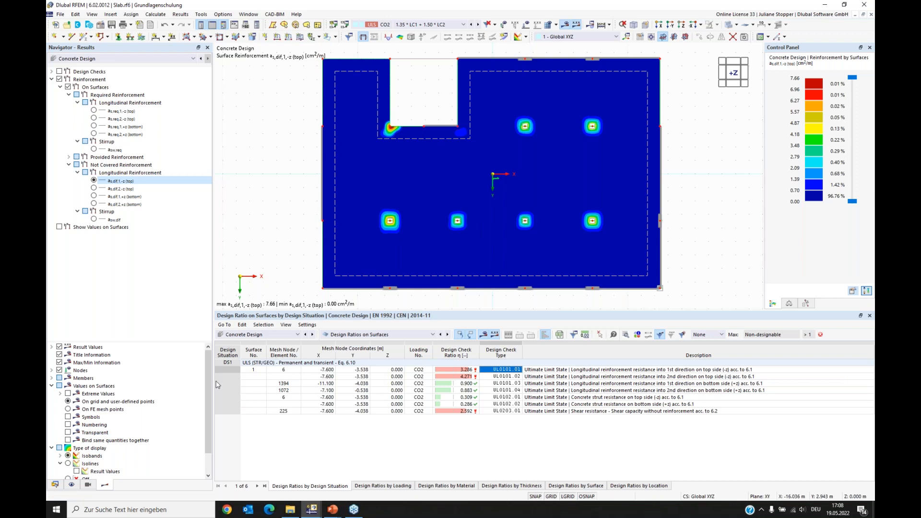
# Start a new surface reinforcement with the Free Rectangular location type, assigned only to the top (-z) side
pyautogui.click(56, 485)
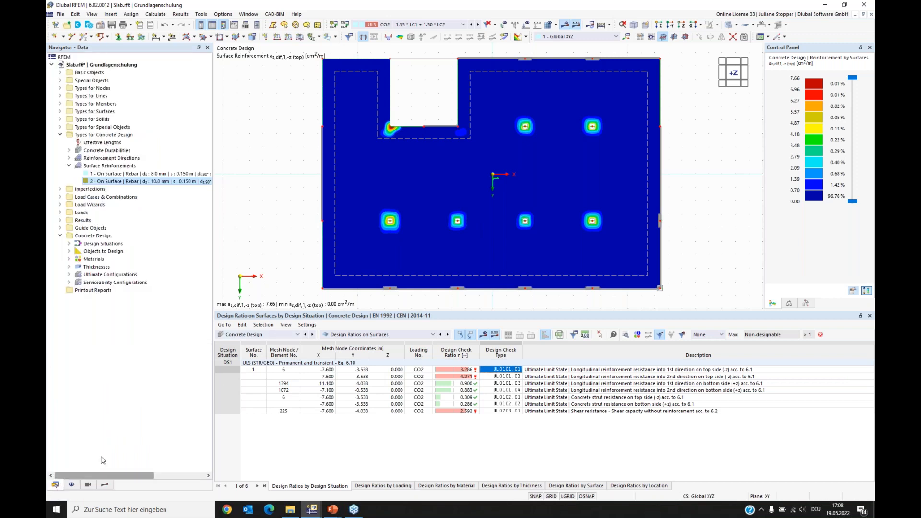
pyautogui.rightClick(98, 166)
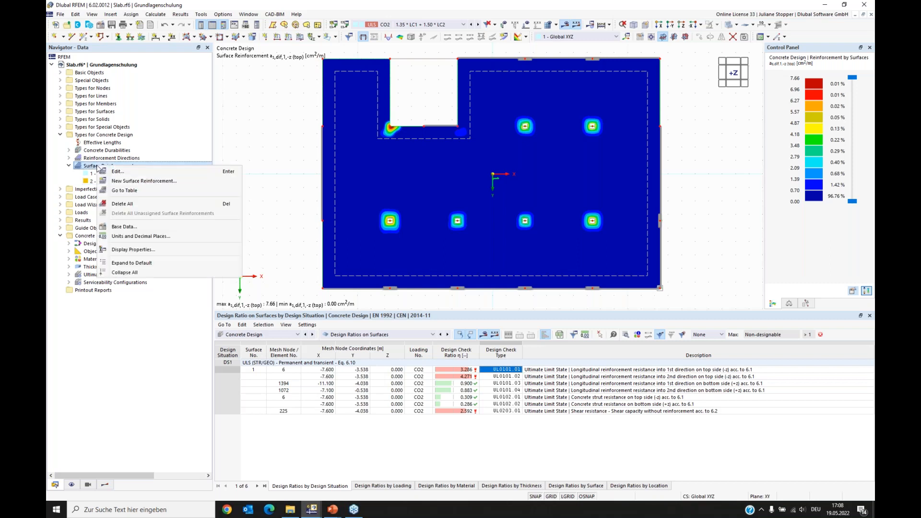
pyautogui.click(127, 182)
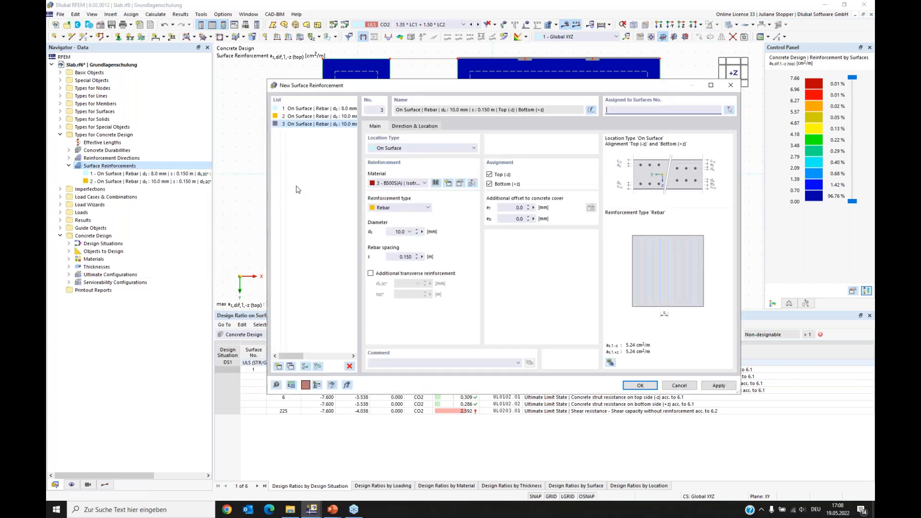
pyautogui.click(412, 149)
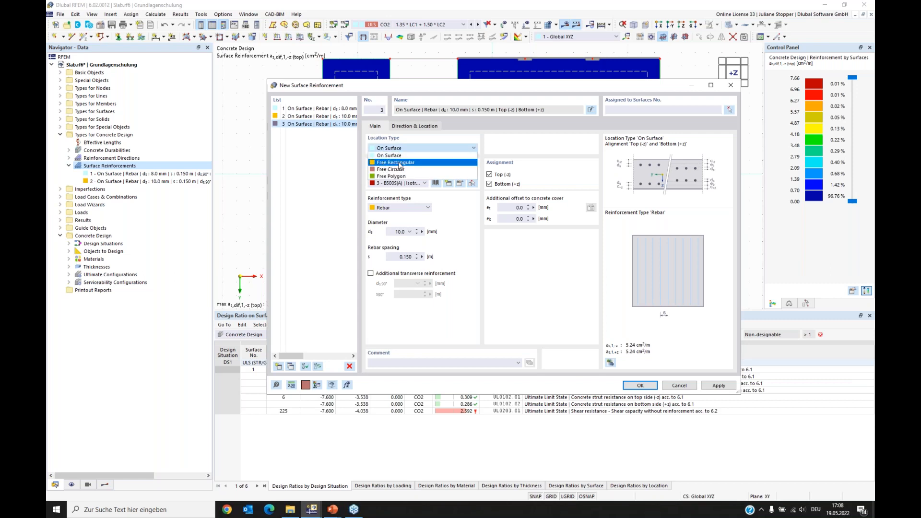
pyautogui.click(403, 163)
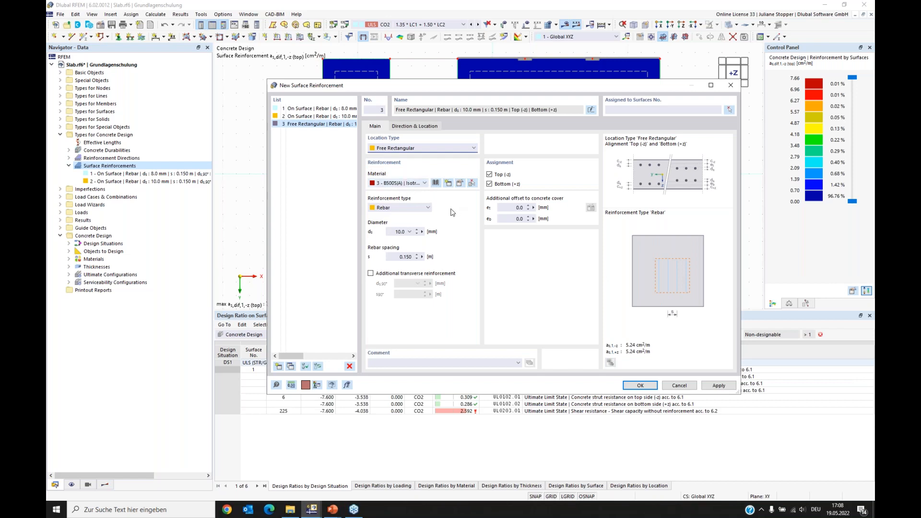
pyautogui.click(489, 185)
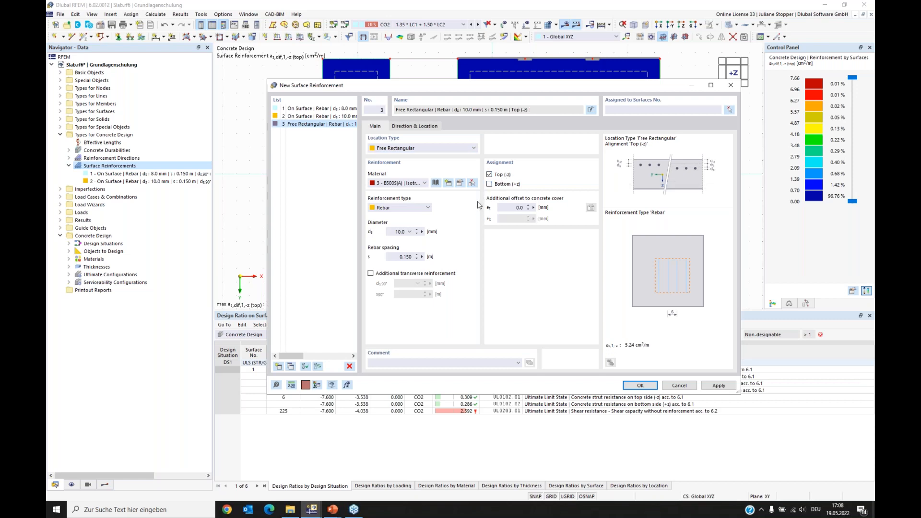
# Add transverse reinforcement and set both bar diameters to 16 mm and both spacings to 0.100 m
pyautogui.click(370, 274)
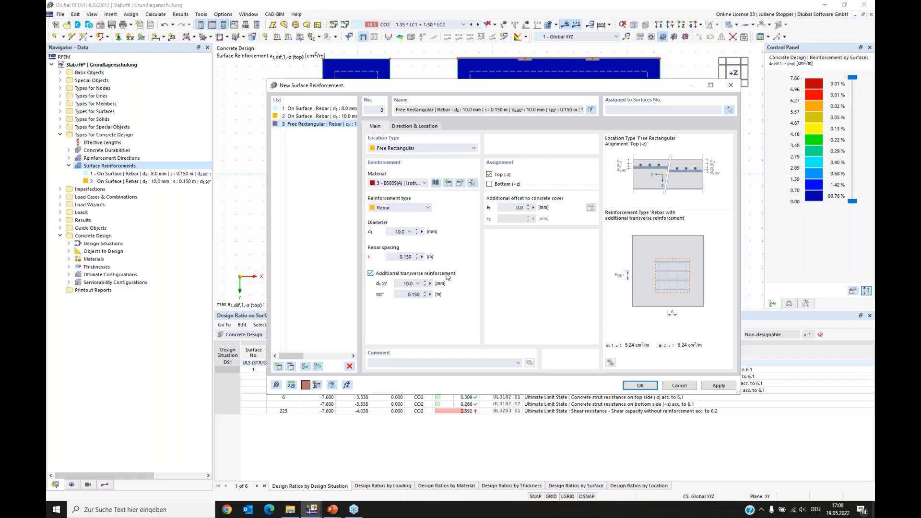
pyautogui.click(399, 232)
pyautogui.click(407, 283)
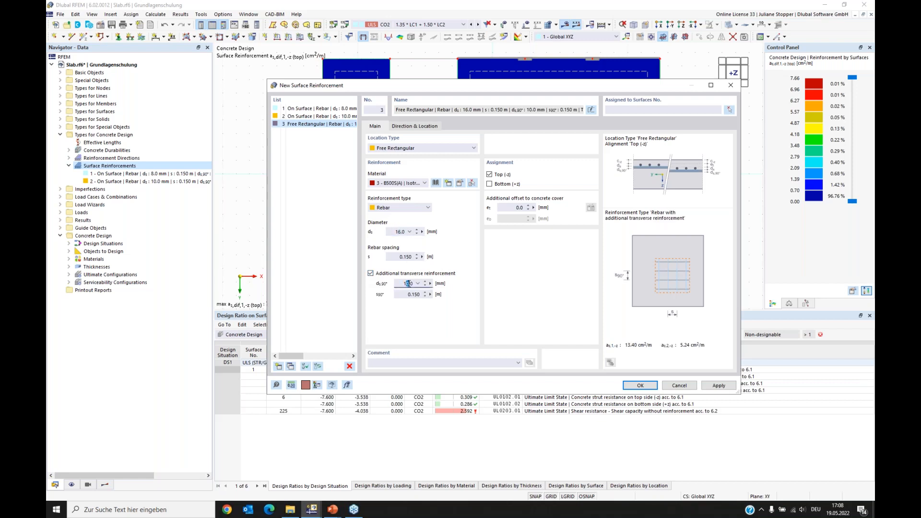
pyautogui.click(408, 257)
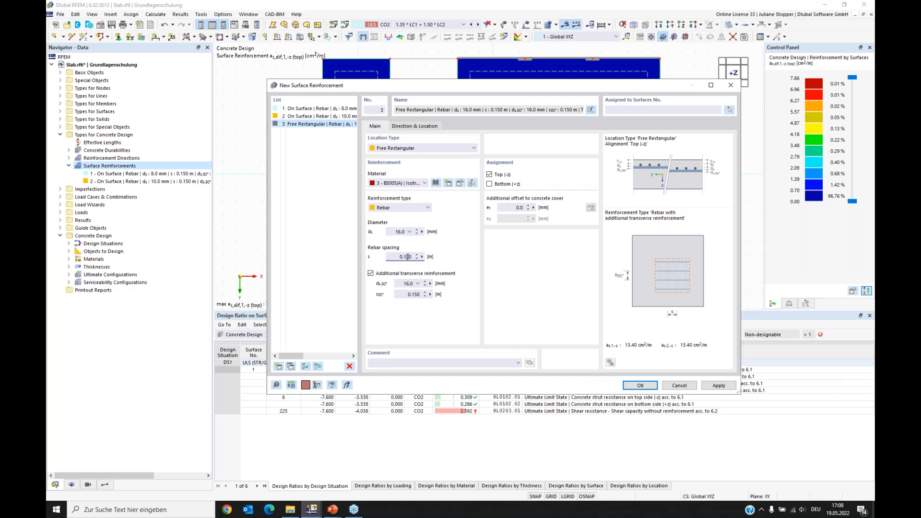
pyautogui.click(415, 294)
pyautogui.write('0')
# Define the reinforcement rectangle by center and sides, keeping direction as,1, and pick column node 18 as its center
pyautogui.click(415, 127)
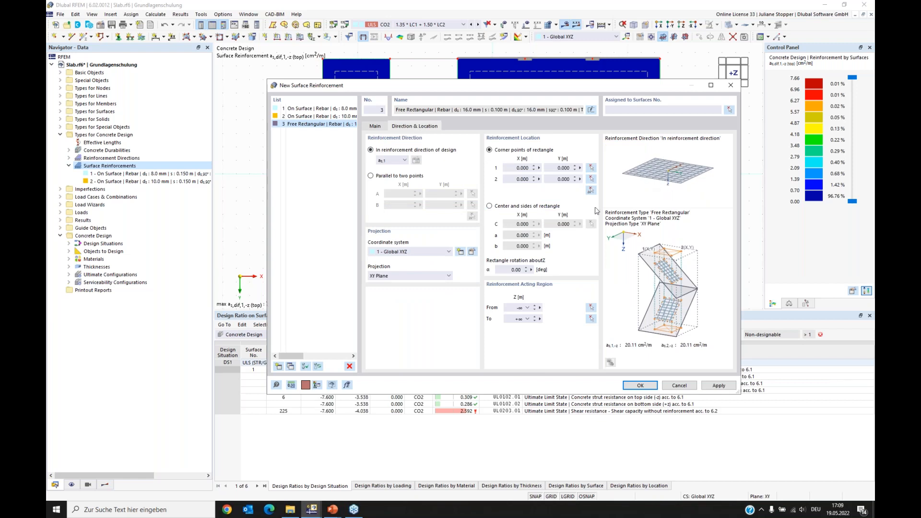
pyautogui.click(406, 161)
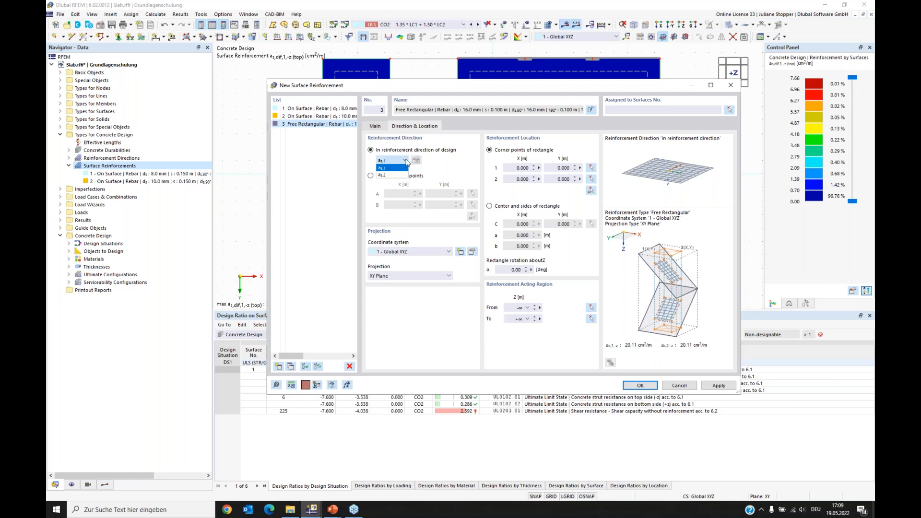
pyautogui.click(448, 163)
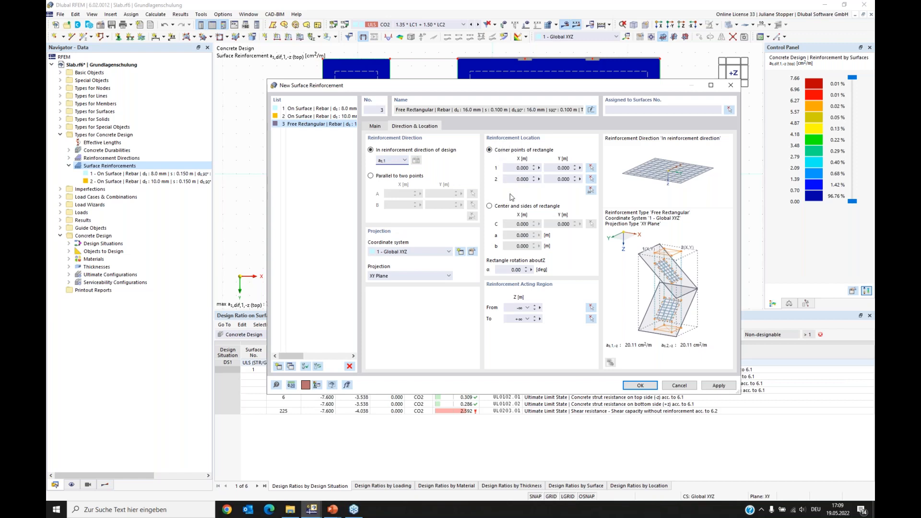
pyautogui.click(489, 206)
pyautogui.click(591, 224)
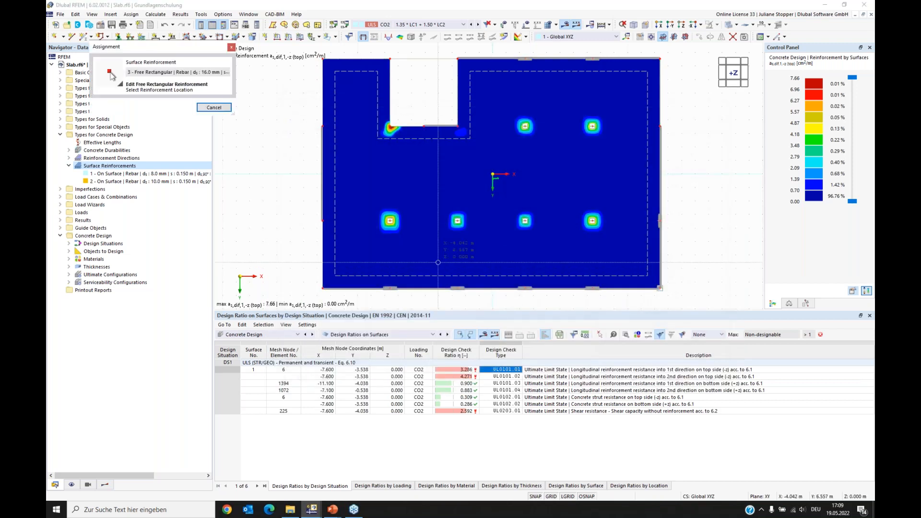
pyautogui.scroll(3, 384, 218)
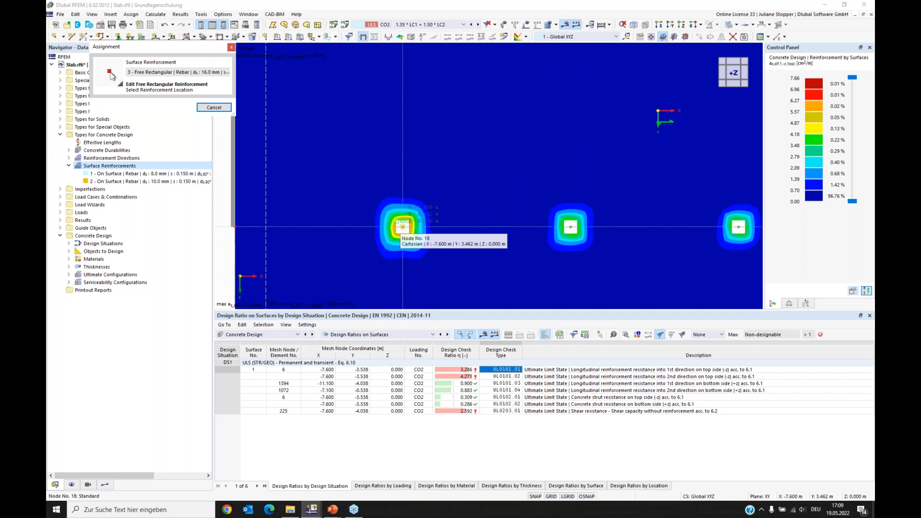
pyautogui.click(403, 227)
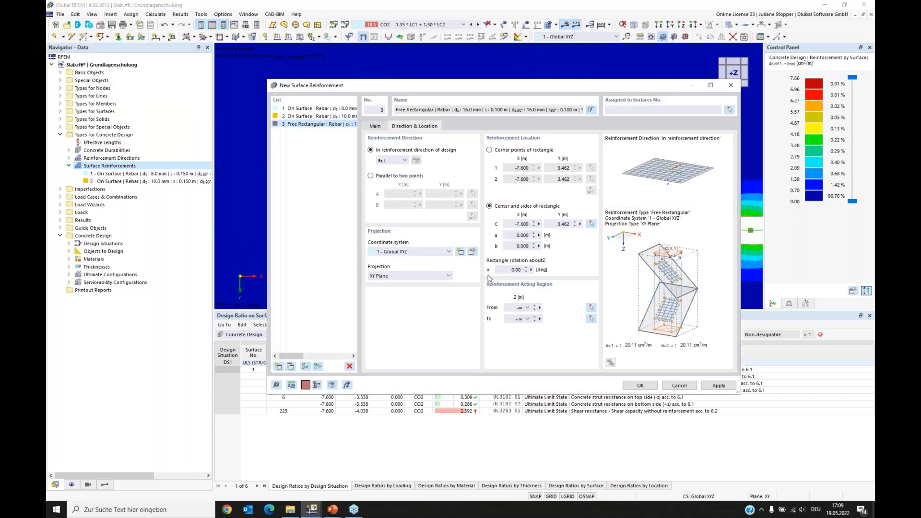
# Set the rectangle's sides to a = 3 m and b = 4 m, assign it to surface 1 and accept deleting the design results
pyautogui.click(511, 235)
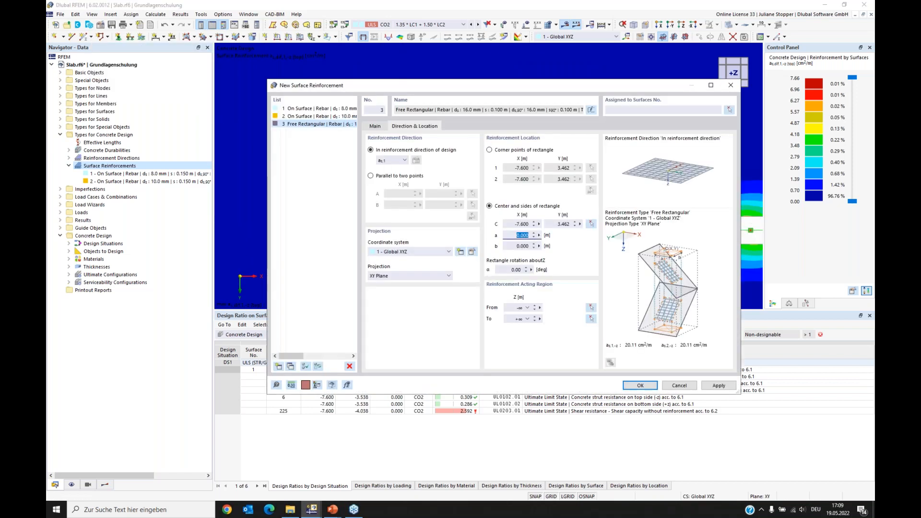
pyautogui.write('3')
pyautogui.click(513, 246)
pyautogui.write('4')
pyautogui.click(515, 270)
pyautogui.click(642, 109)
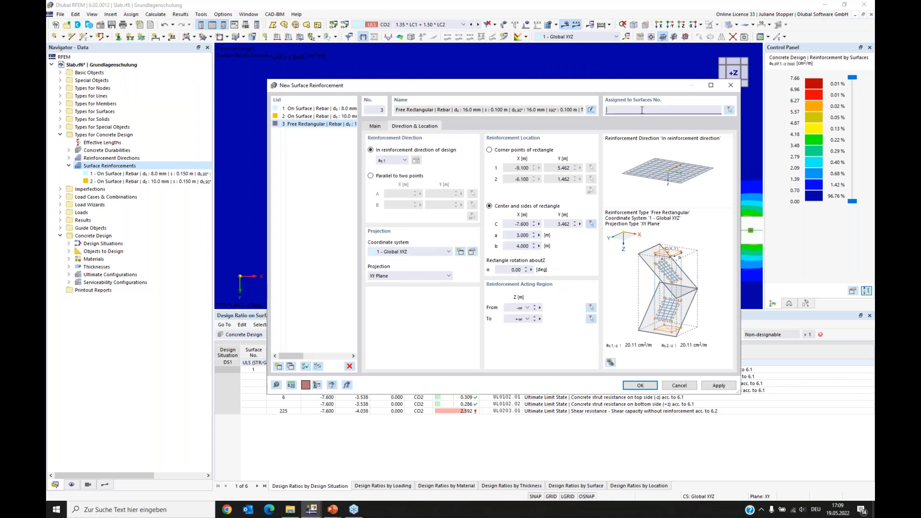
pyautogui.click(641, 386)
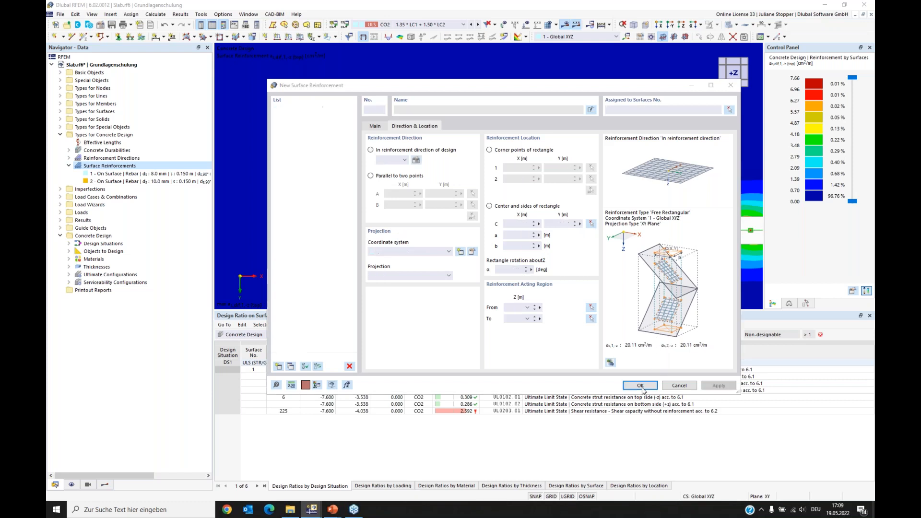
pyautogui.click(497, 293)
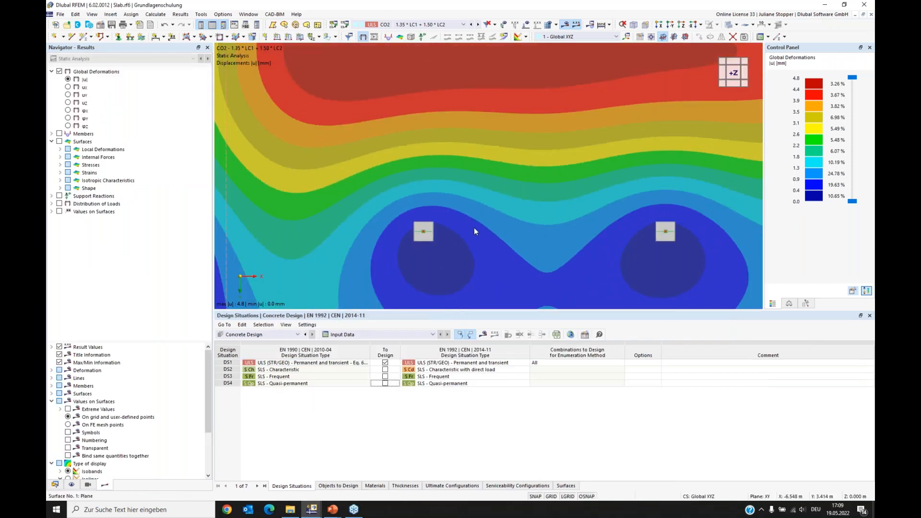
# Hide the results and show the whole slab in transparent display mode
pyautogui.click(565, 27)
pyautogui.click(728, 27)
pyautogui.scroll(-3, 587, 200)
pyautogui.moveTo(631, 203); pyautogui.dragTo(480, 230, button='middle')
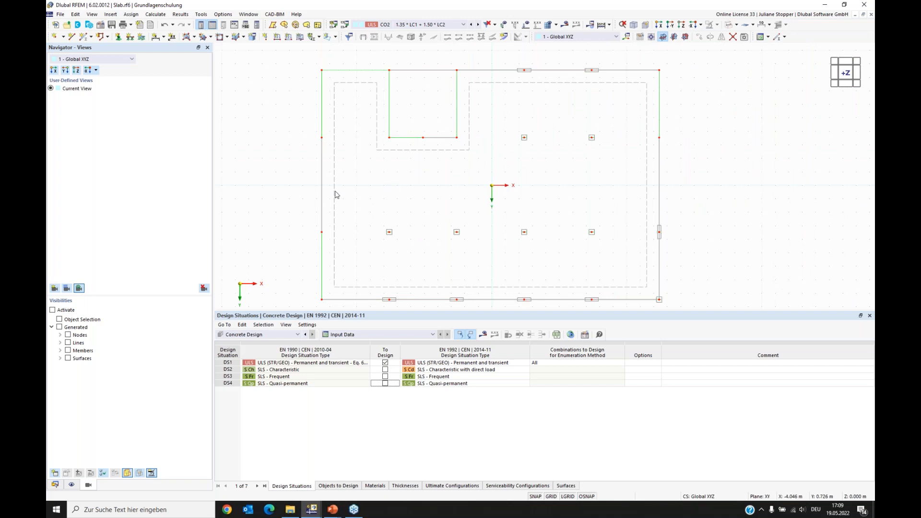
# Turn on the display of types for concrete design and hide the On Surface reinforcement
pyautogui.click(72, 485)
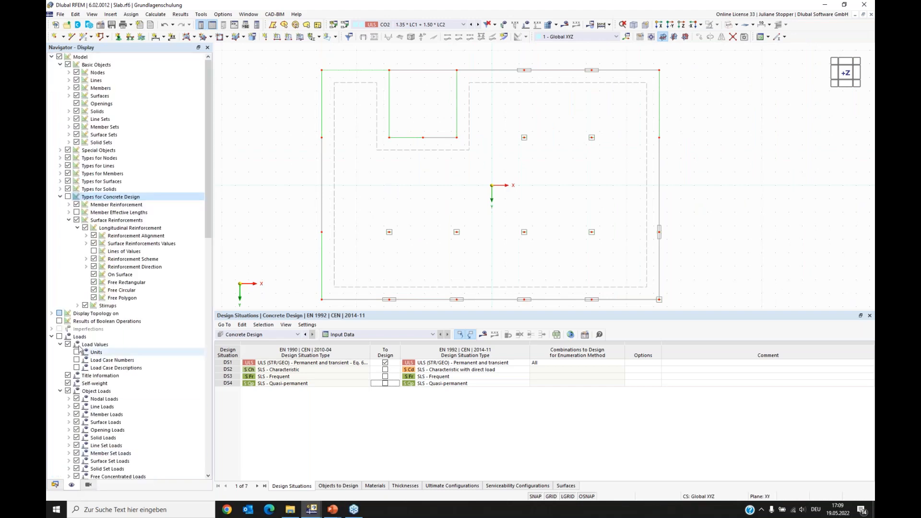
pyautogui.click(68, 197)
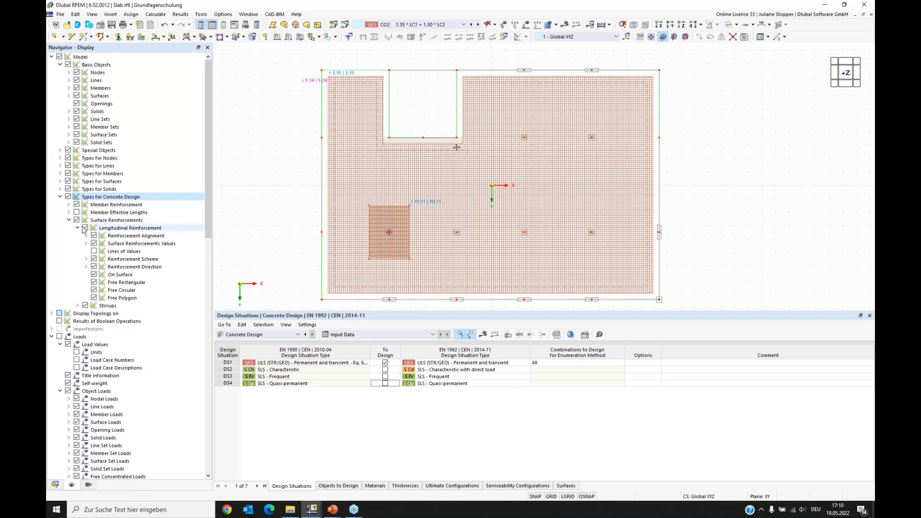
pyautogui.click(94, 251)
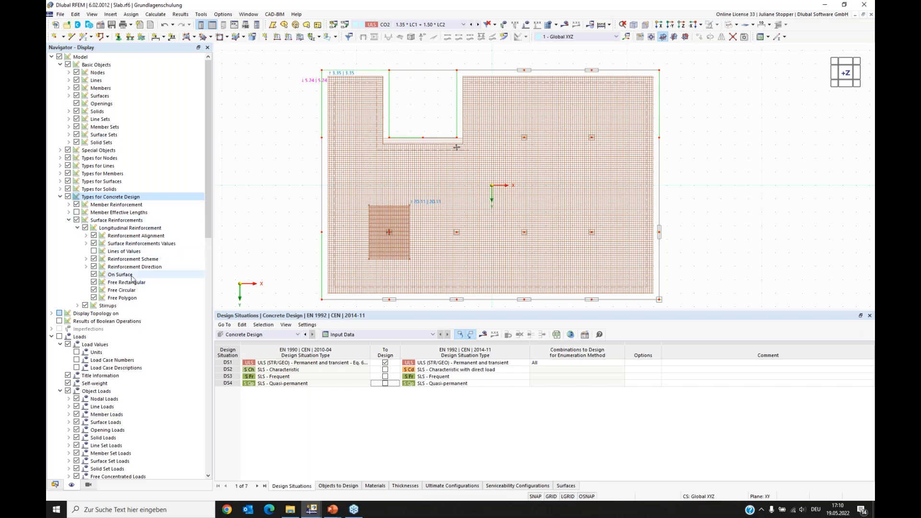
pyautogui.click(94, 275)
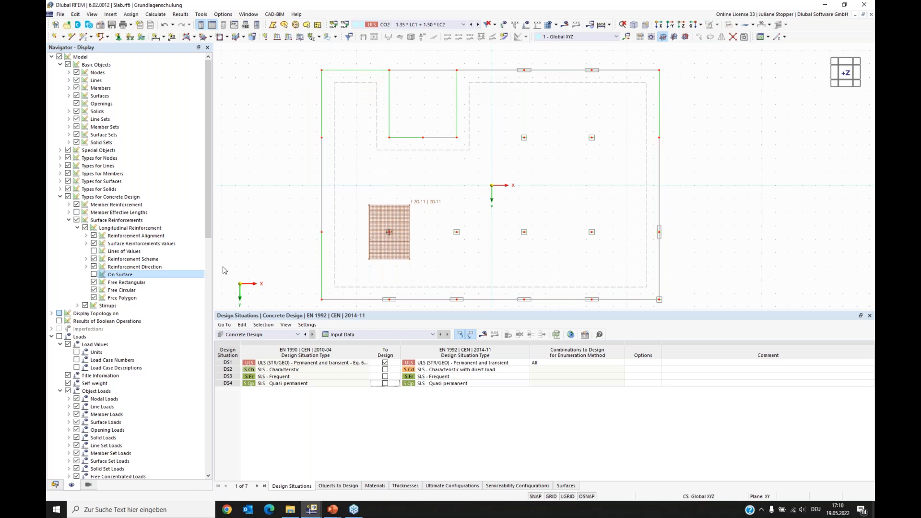
# Edit the free rectangular reinforcement so its sides are a = 4 m and b = 3 m
pyautogui.doubleClick(382, 255)
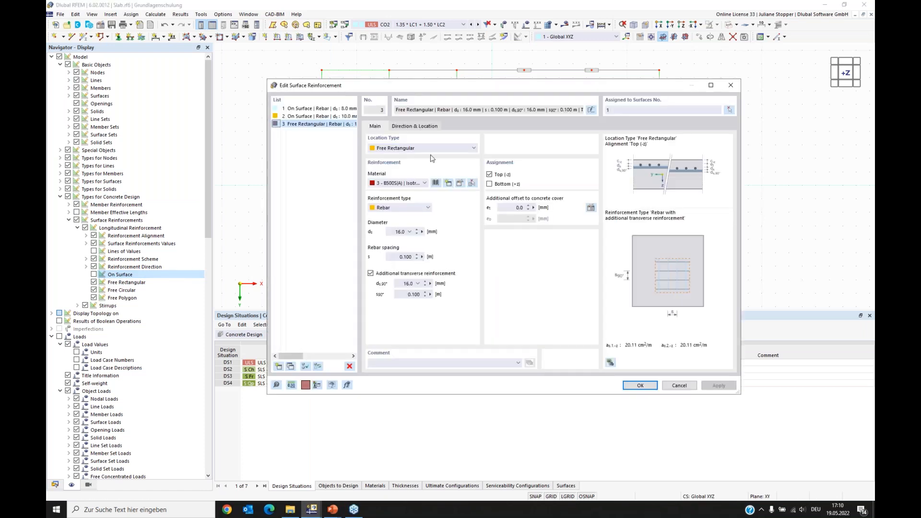
pyautogui.click(415, 126)
pyautogui.doubleClick(510, 235)
pyautogui.write('4')
pyautogui.press('Tab')
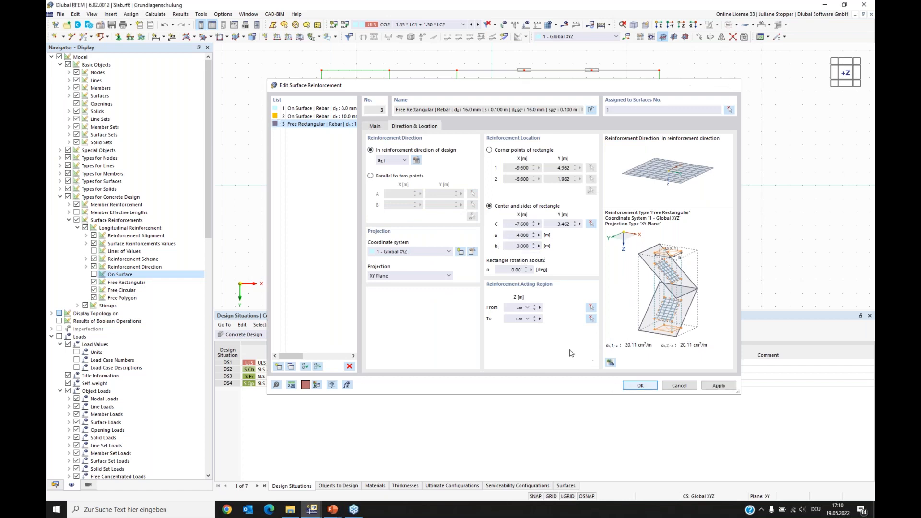
pyautogui.click(639, 385)
pyautogui.click(772, 247)
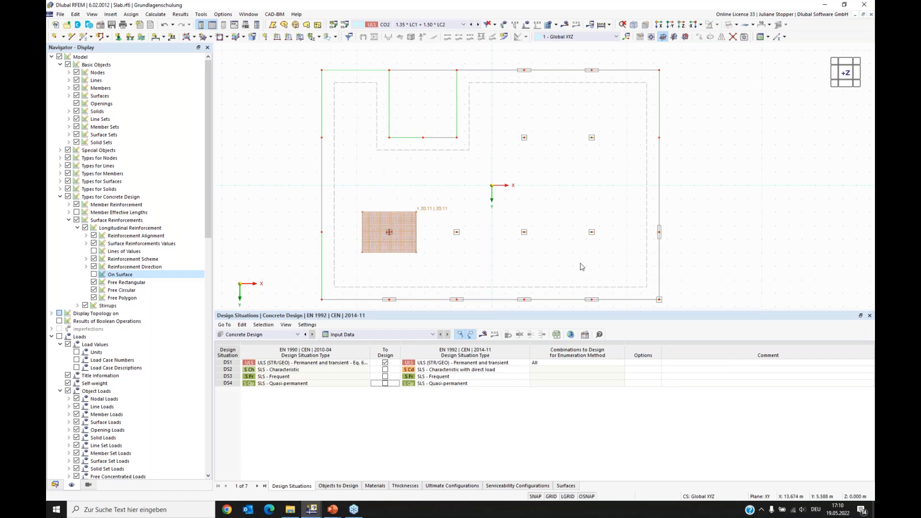
# Copy the free rectangular reinforcement three times with a displacement of X = 5 m, onto the other columns in its row
pyautogui.click(395, 248)
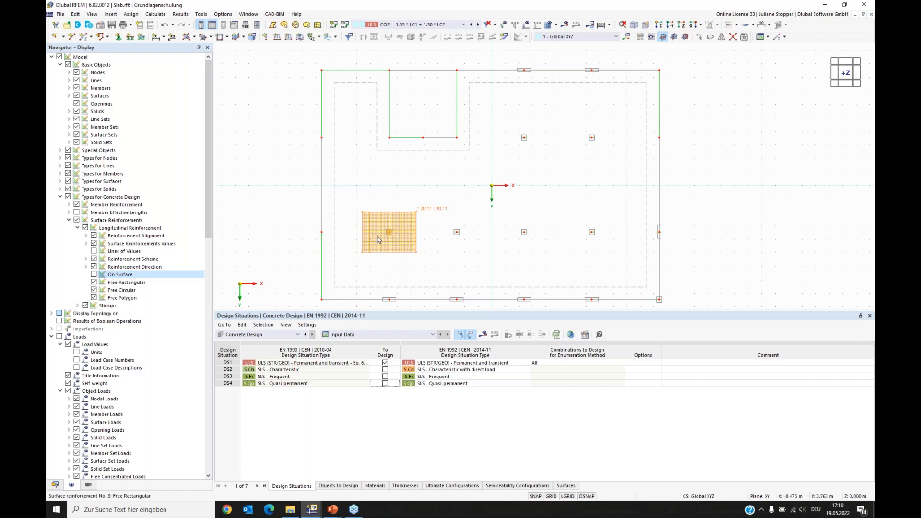
pyautogui.rightClick(405, 240)
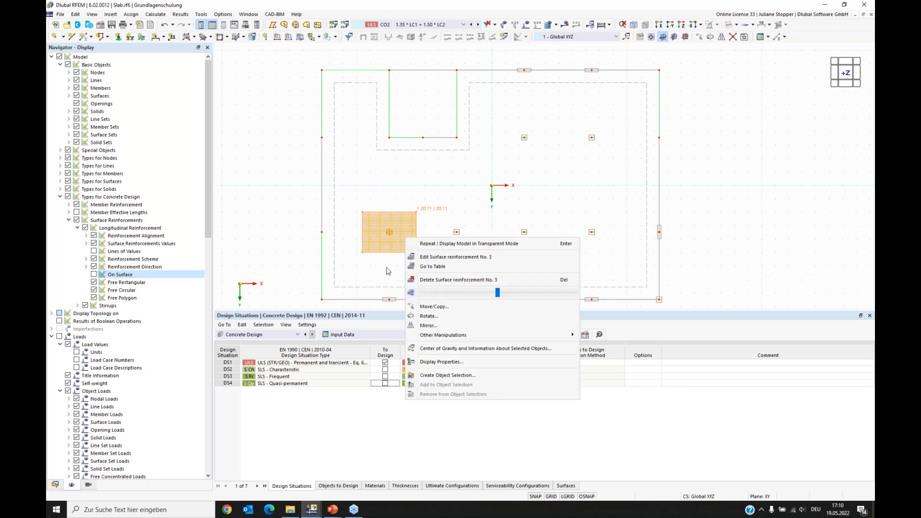
pyautogui.click(436, 307)
pyautogui.moveTo(433, 143); pyautogui.dragTo(258, 100)
pyautogui.moveTo(327, 102); pyautogui.dragTo(273, 102)
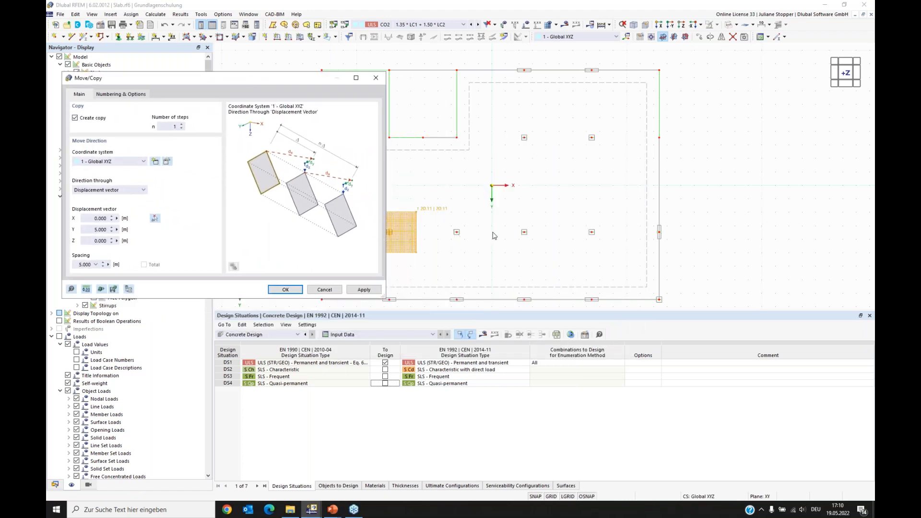
pyautogui.click(182, 126)
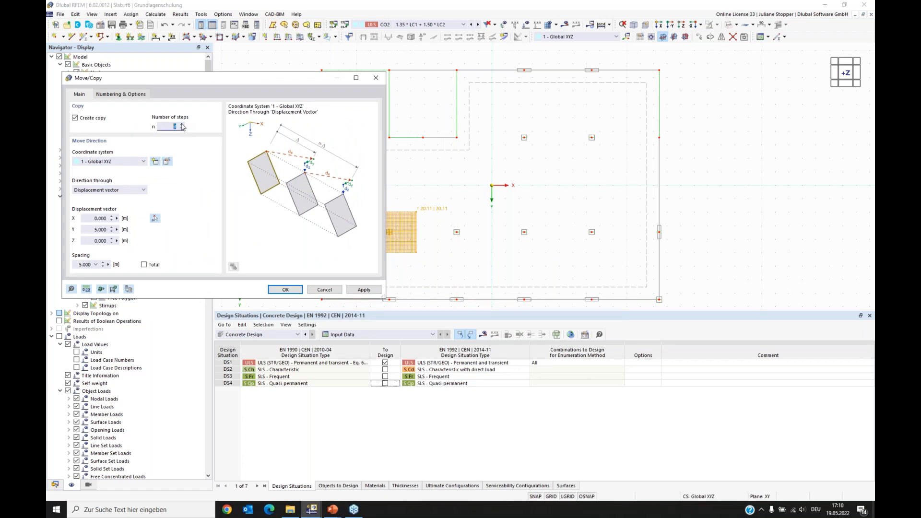
pyautogui.click(154, 219)
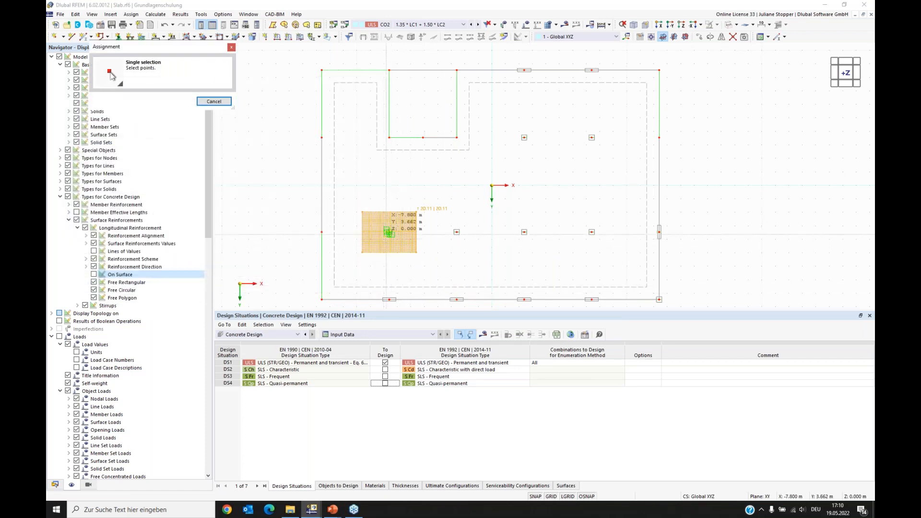
pyautogui.scroll(2, 455, 232)
pyautogui.scroll(1, 456, 232)
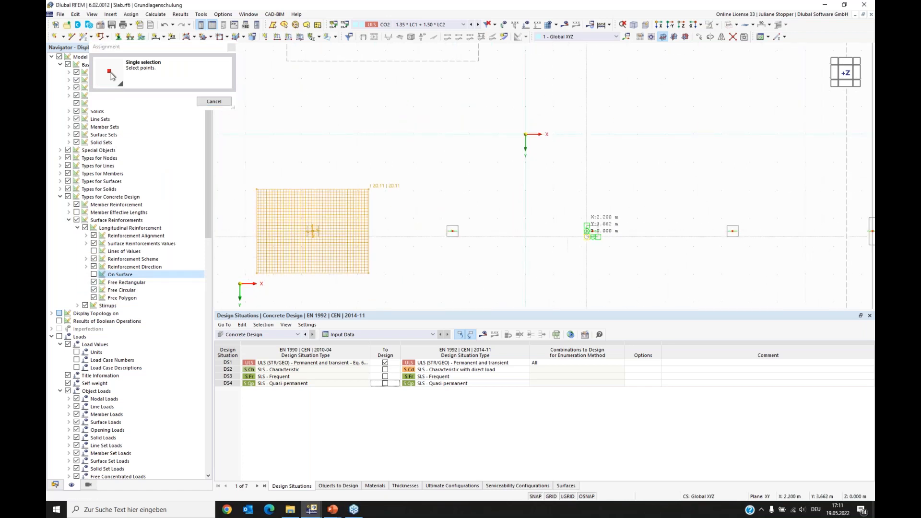
pyautogui.click(593, 231)
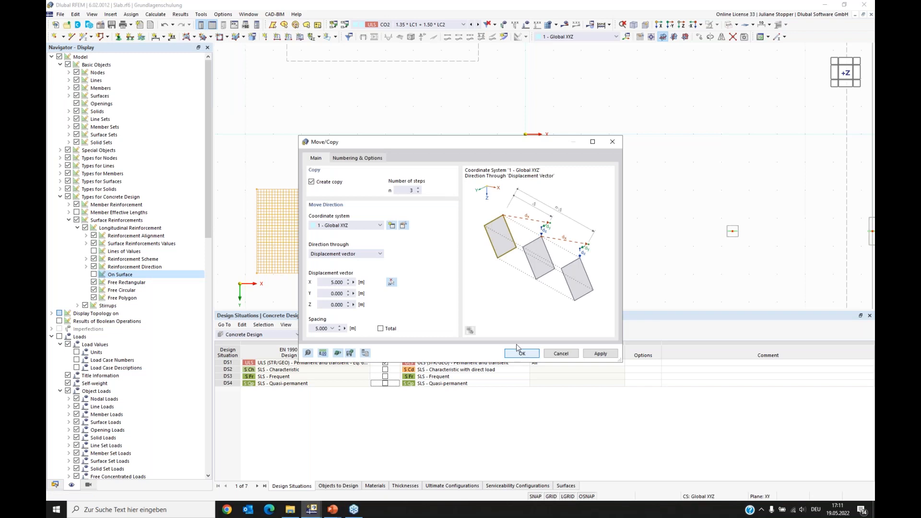
pyautogui.press('Return')
pyautogui.scroll(-3, 427, 191)
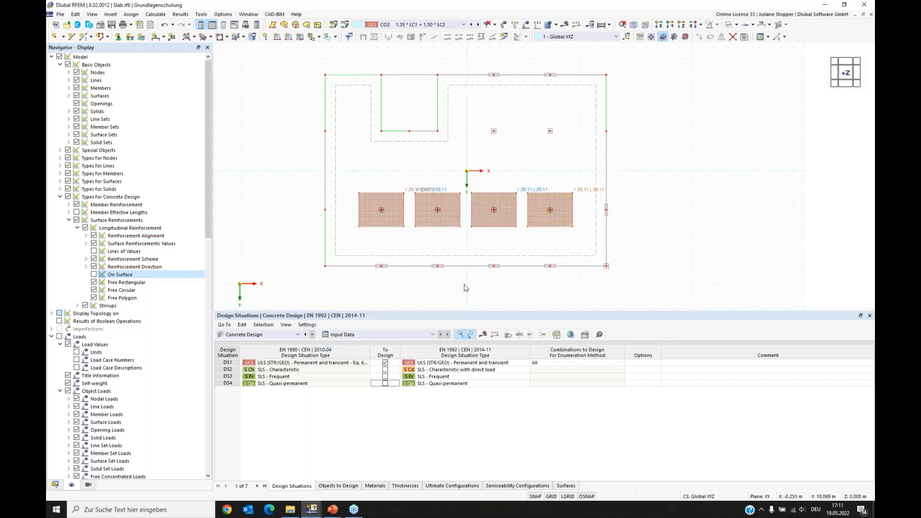
# Copy the four rectangular reinforcements once with a displacement of Y = -7 m, onto the other column row
pyautogui.click(384, 222)
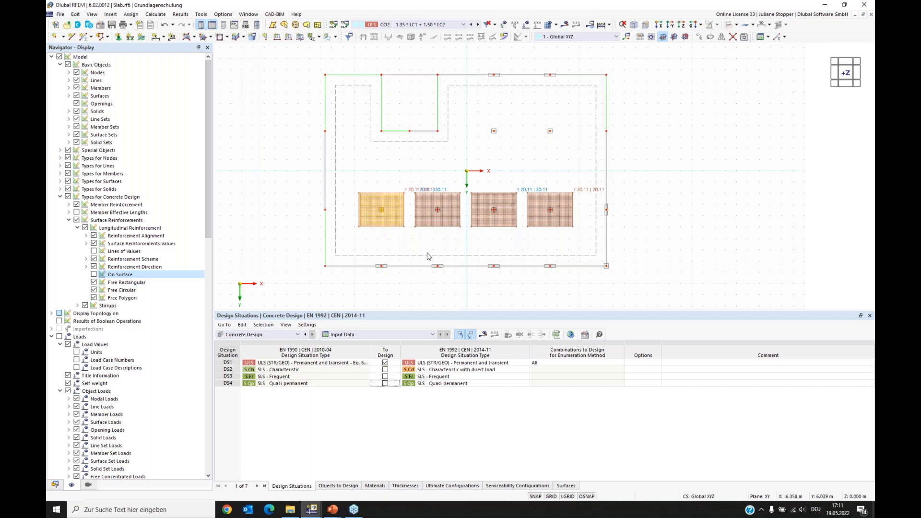
pyautogui.keyDown('ctrl'); pyautogui.click(454, 227); pyautogui.keyUp('ctrl')
pyautogui.keyDown('ctrl'); pyautogui.click(499, 226); pyautogui.keyUp('ctrl')
pyautogui.keyDown('ctrl'); pyautogui.click(554, 227); pyautogui.keyUp('ctrl')
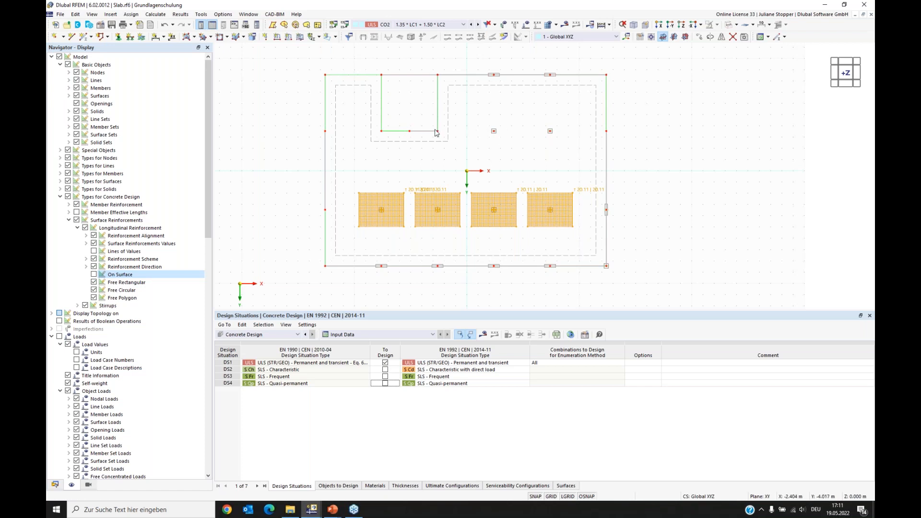
pyautogui.rightClick(378, 214)
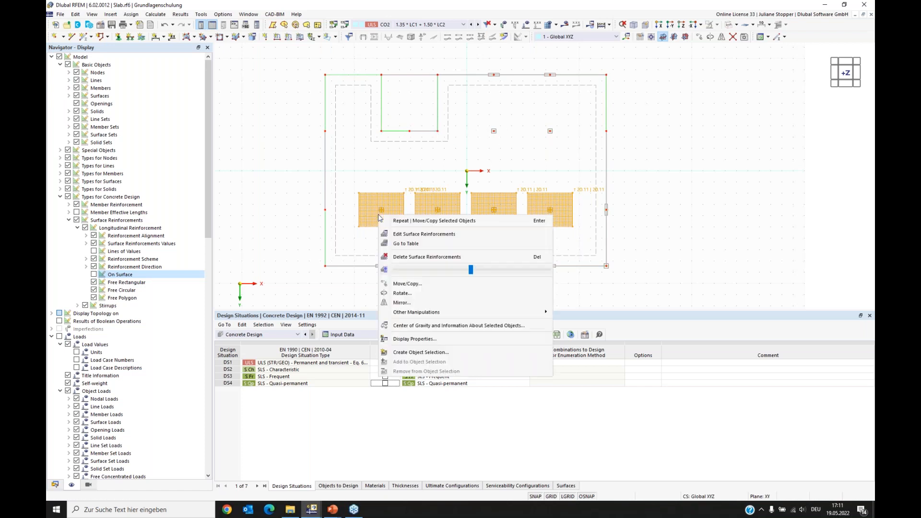
pyautogui.click(405, 288)
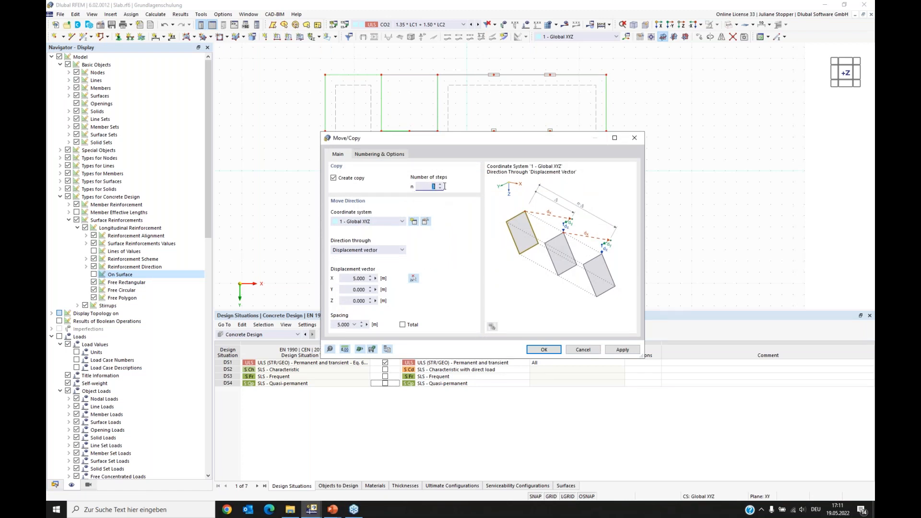
pyautogui.write('1')
pyautogui.click(414, 279)
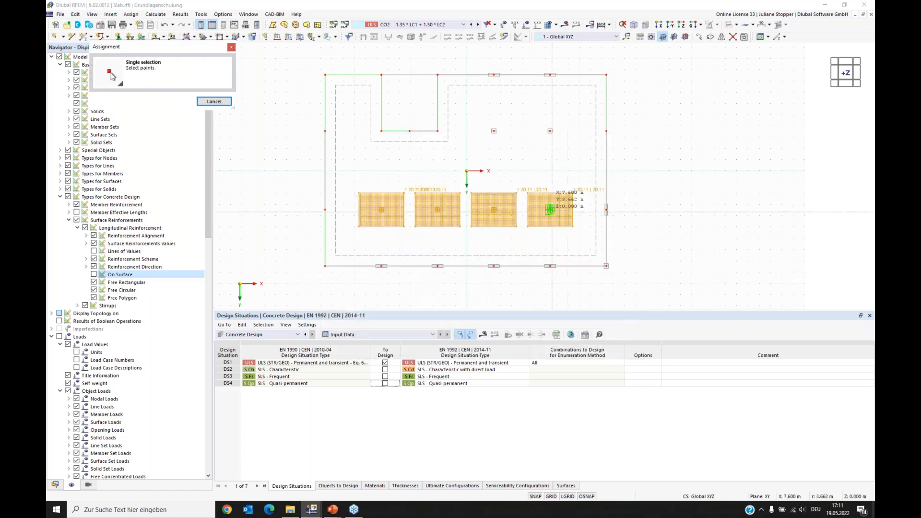
pyautogui.scroll(2, 595, 212)
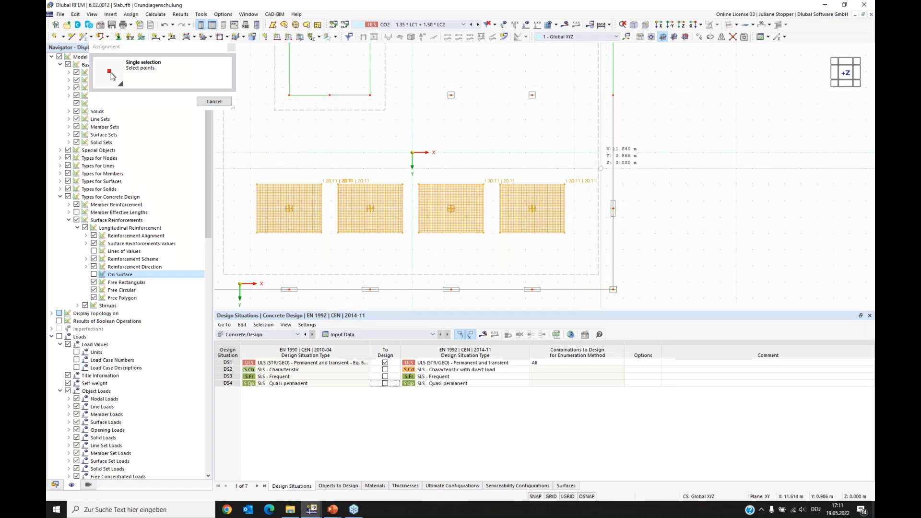
pyautogui.press('Escape')
pyautogui.click(391, 282)
pyautogui.scroll(6, 599, 223)
pyautogui.click(599, 223)
pyautogui.scroll(-6, 599, 223)
pyautogui.click(600, 86)
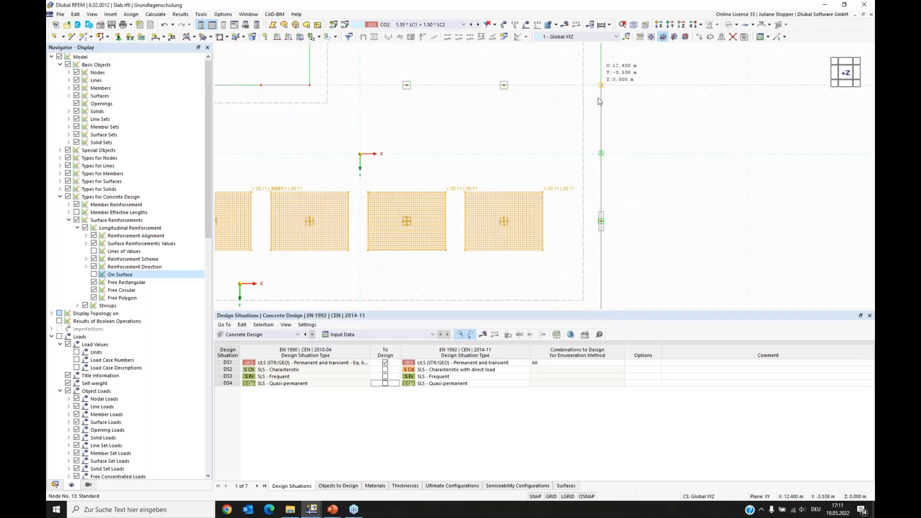
pyautogui.press('Return')
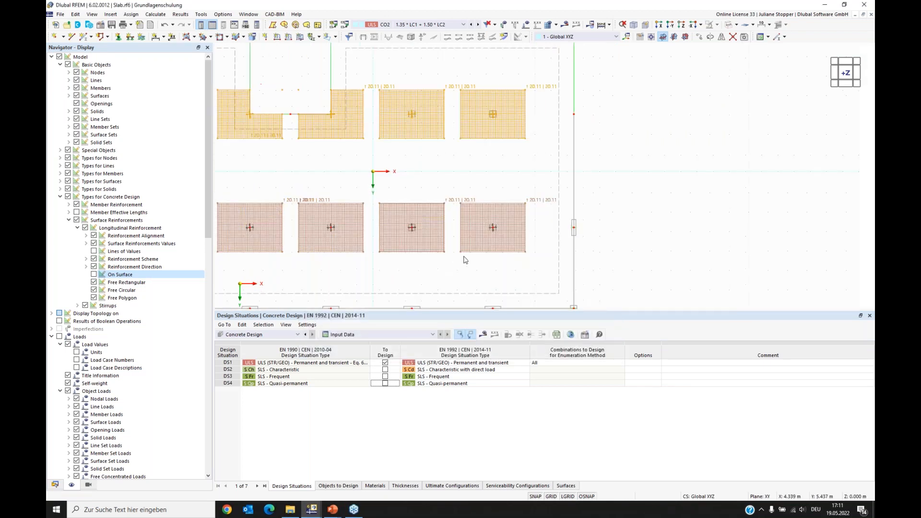
pyautogui.scroll(-4, 386, 169)
pyautogui.moveTo(386, 169); pyautogui.dragTo(455, 145, button='middle')
pyautogui.click(394, 192)
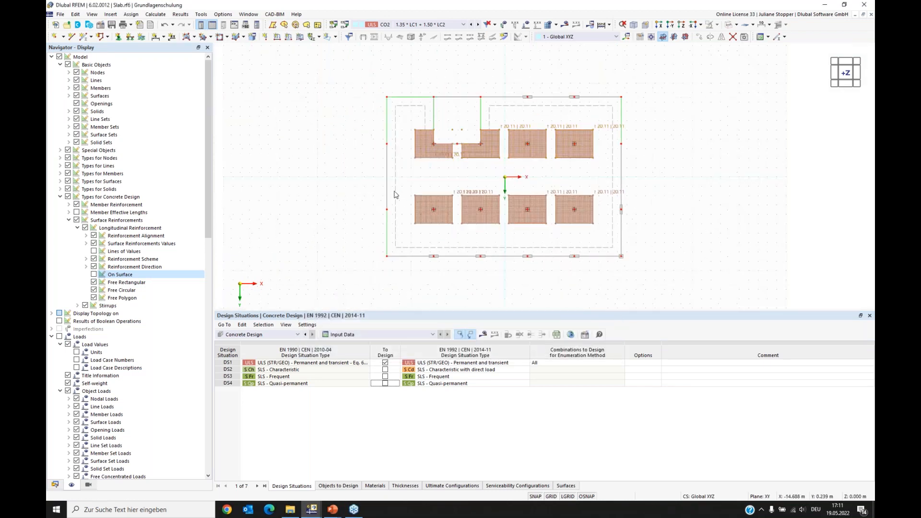
# Copy the first rectangular reinforcement of both rows once with a displacement of X = -5 m, onto the slab edge
pyautogui.click(422, 213)
pyautogui.keyDown('ctrl'); pyautogui.click(421, 158); pyautogui.keyUp('ctrl')
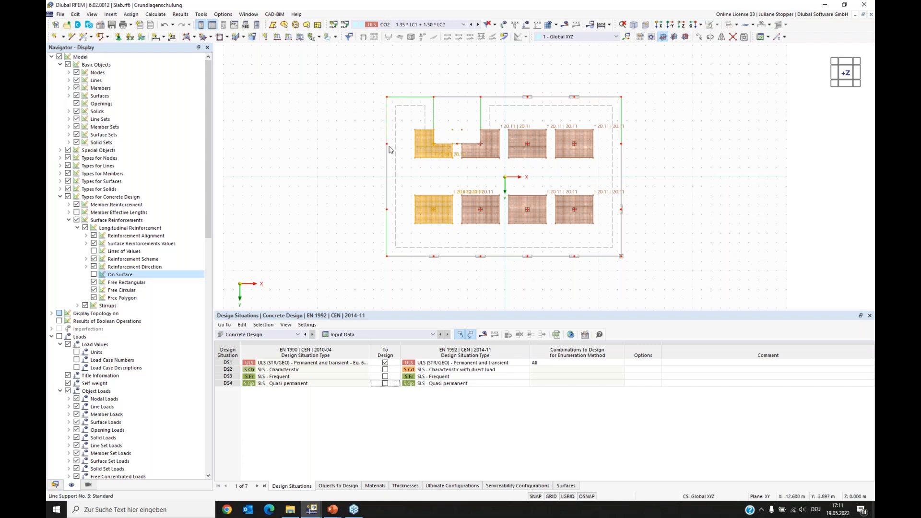
pyautogui.click(388, 162)
pyautogui.rightClick(429, 154)
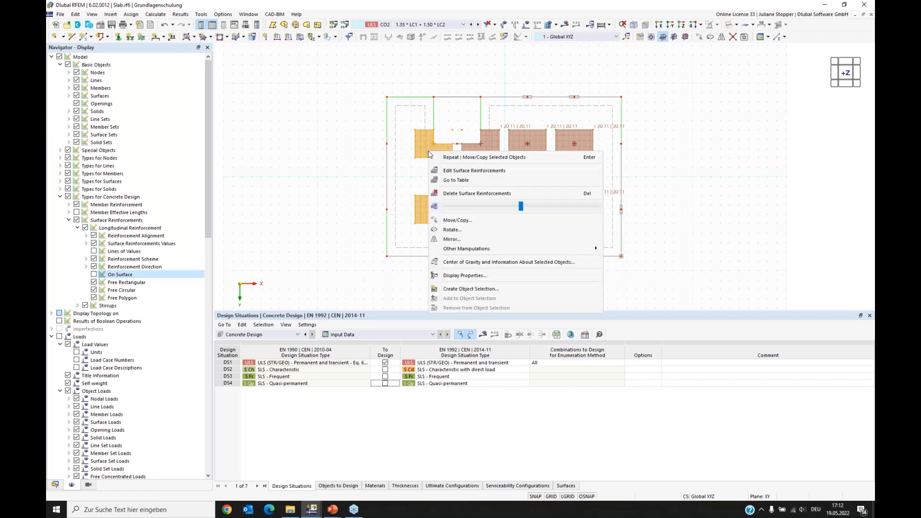
pyautogui.click(457, 221)
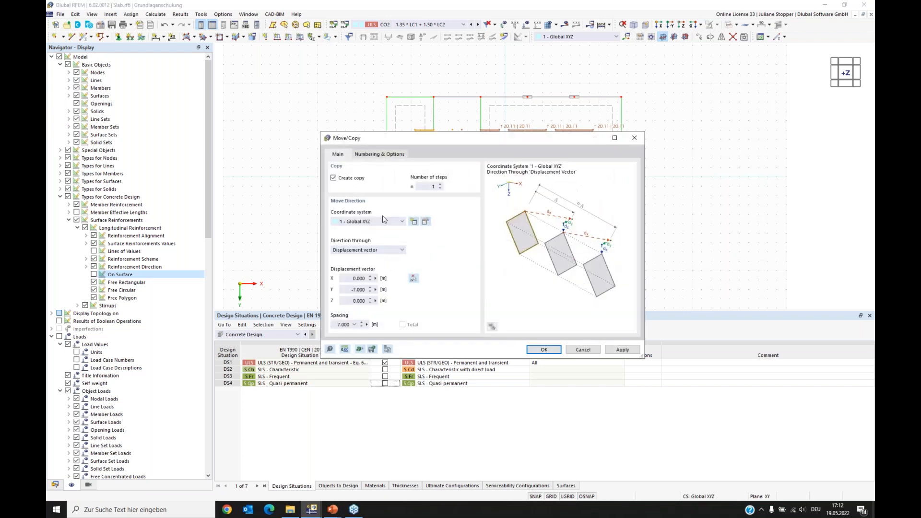
pyautogui.click(412, 278)
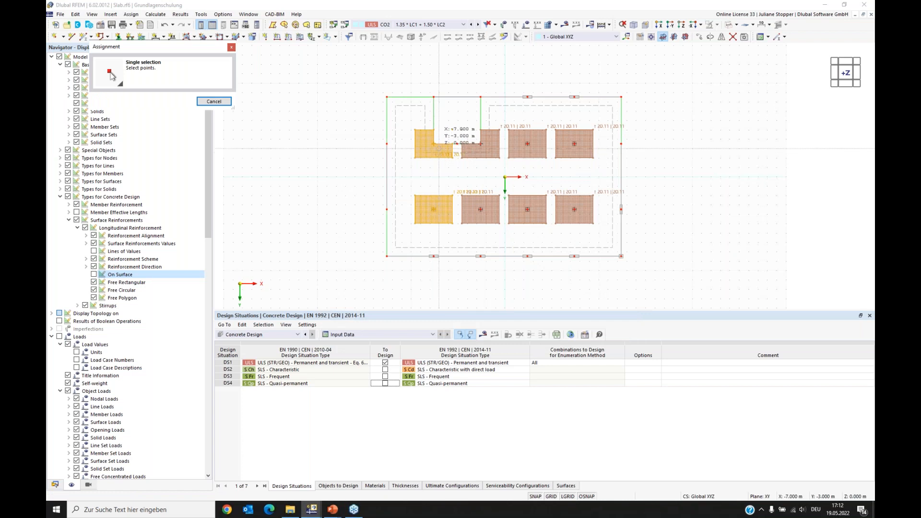
pyautogui.click(433, 143)
pyautogui.click(386, 143)
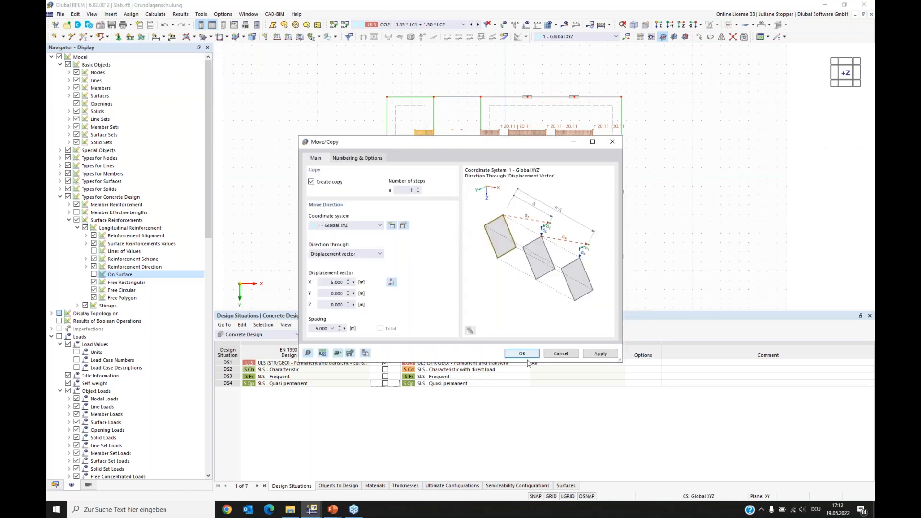
pyautogui.click(519, 352)
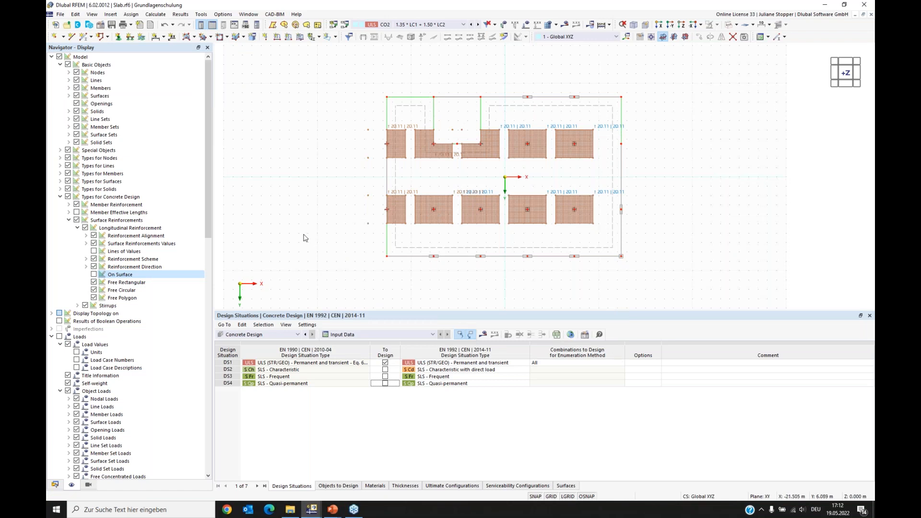
# Recalculate the concrete design with the added reinforcements and list the design ratios on surfaces
pyautogui.click(55, 484)
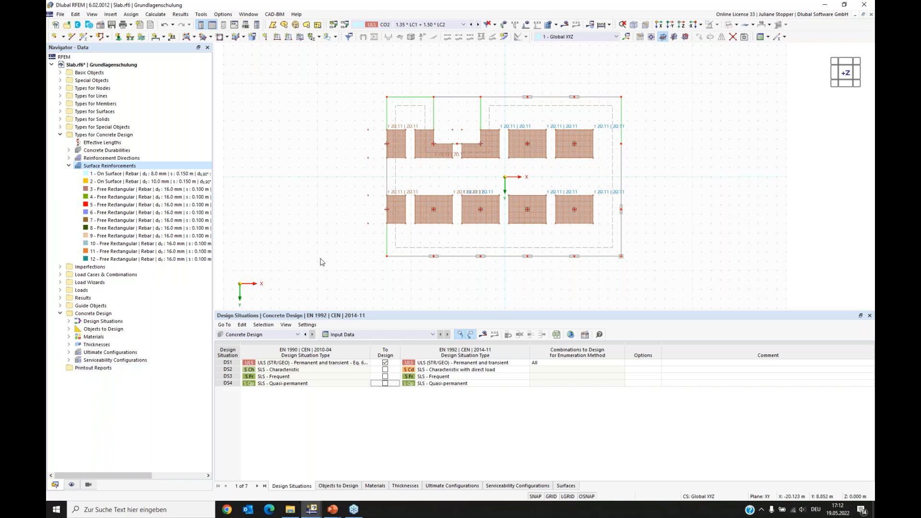
pyautogui.click(483, 336)
pyautogui.click(496, 291)
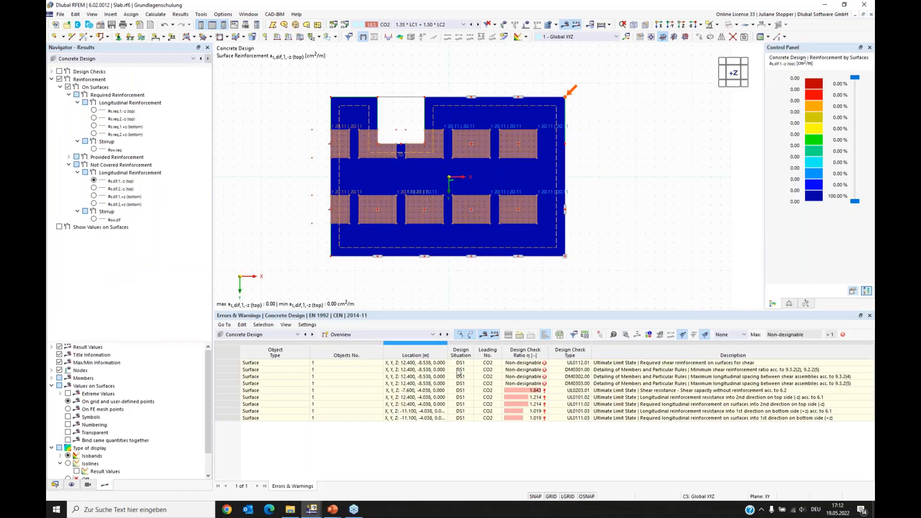
pyautogui.click(402, 334)
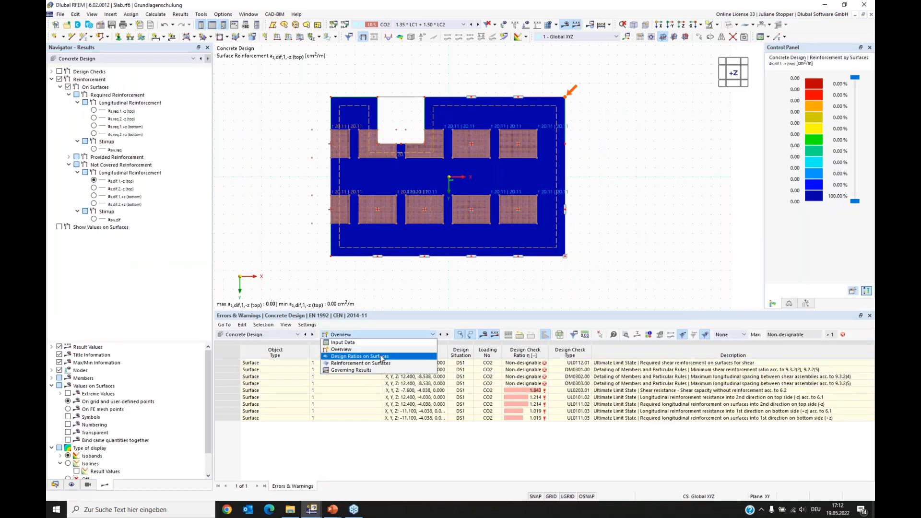
pyautogui.click(355, 349)
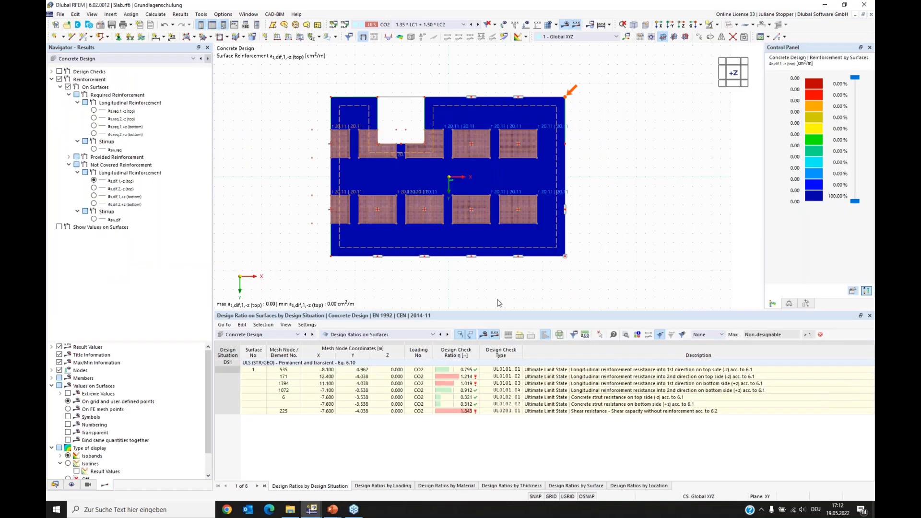
# Turn off the display of types for concrete design so the reinforcement areas are hidden over the results
pyautogui.click(71, 484)
pyautogui.click(67, 197)
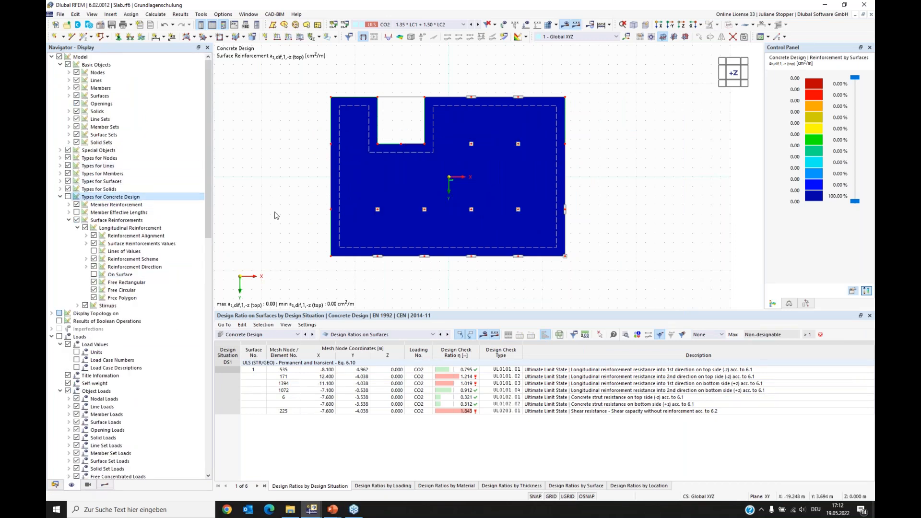
pyautogui.click(109, 485)
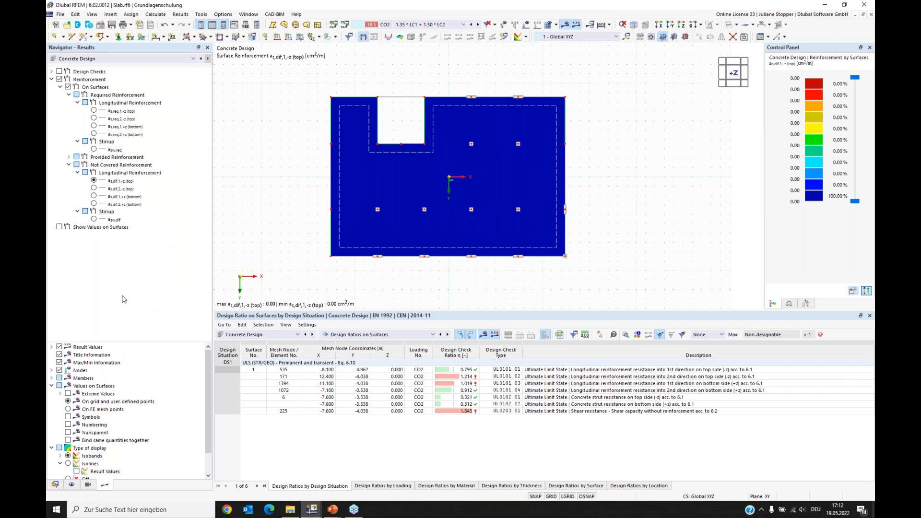
# Display the surface design check UL0101.01 for the top reinforcement in the first direction and turn off the reinforcement results
pyautogui.click(51, 79)
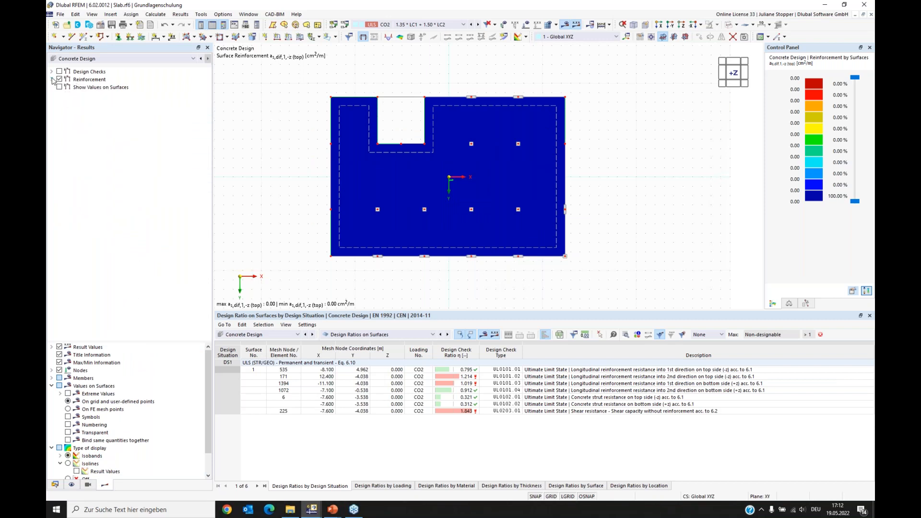
pyautogui.click(51, 72)
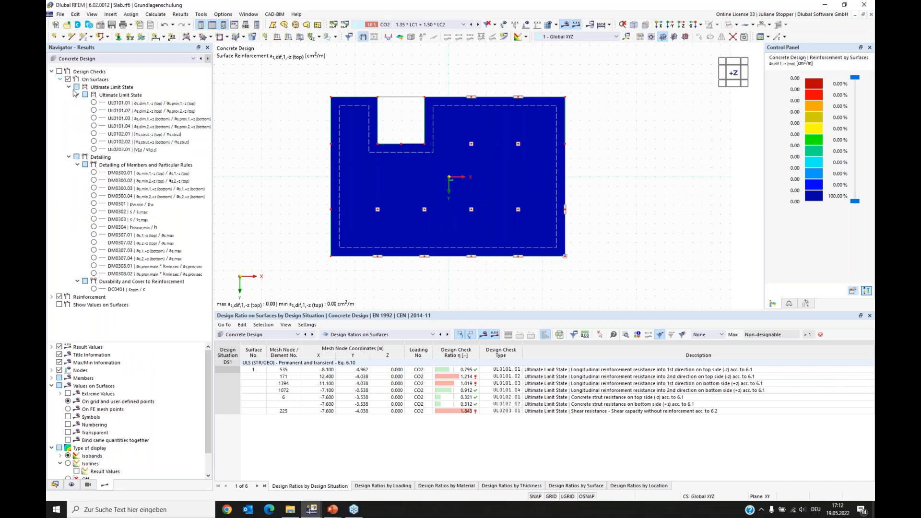
pyautogui.click(94, 103)
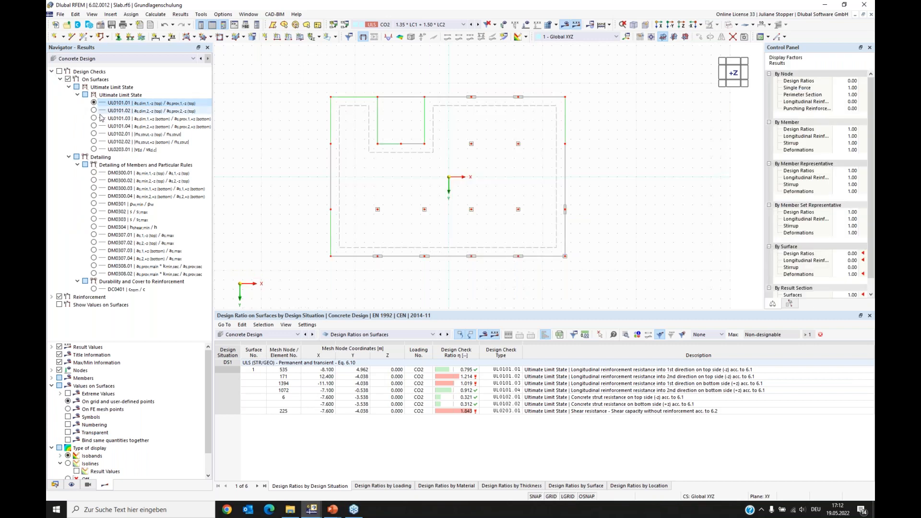
pyautogui.click(59, 71)
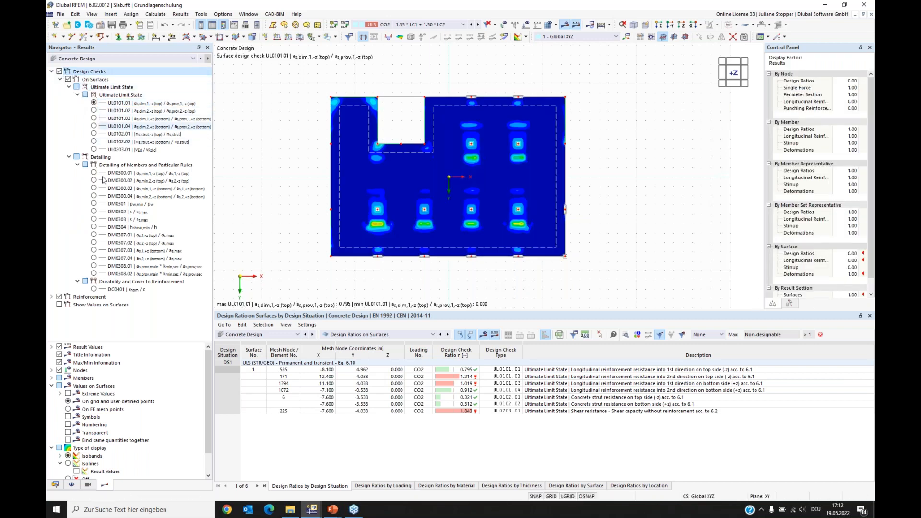
pyautogui.click(59, 297)
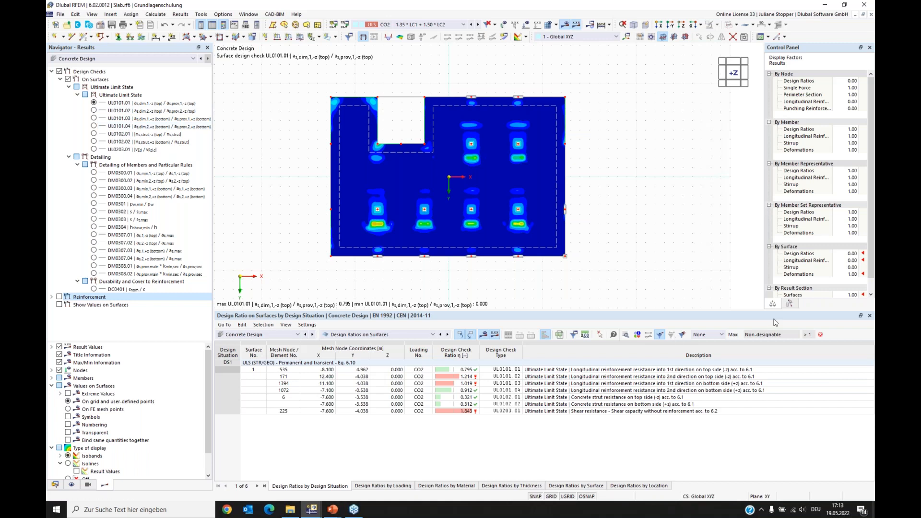
pyautogui.scroll(1, 482, 270)
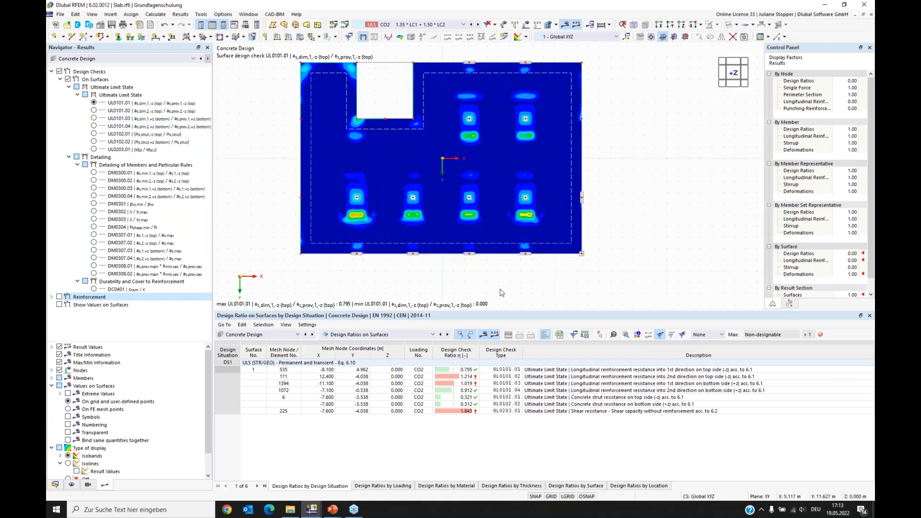
# Display surface check UL0101.02 for the second-direction top reinforcement, isolate the ratios above 1.000 on the colour scale, and restore the full range
pyautogui.scroll(-1, 503, 286)
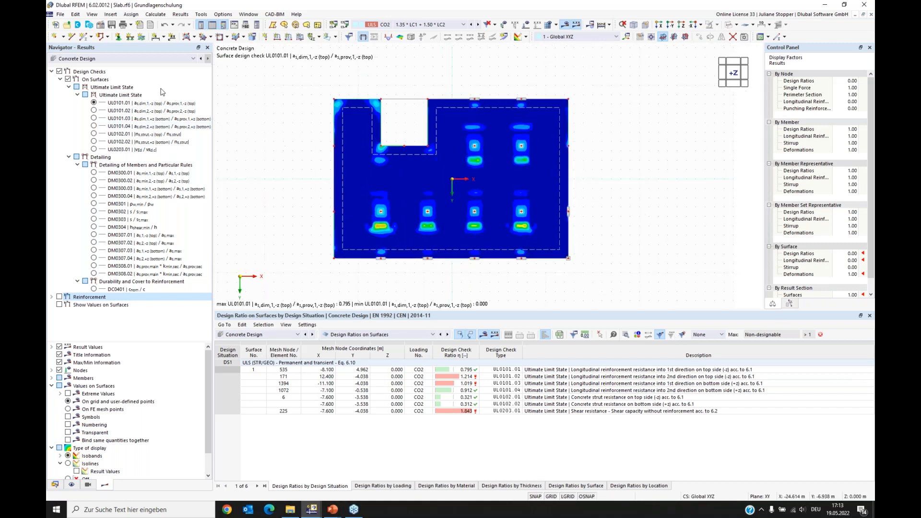
pyautogui.click(94, 111)
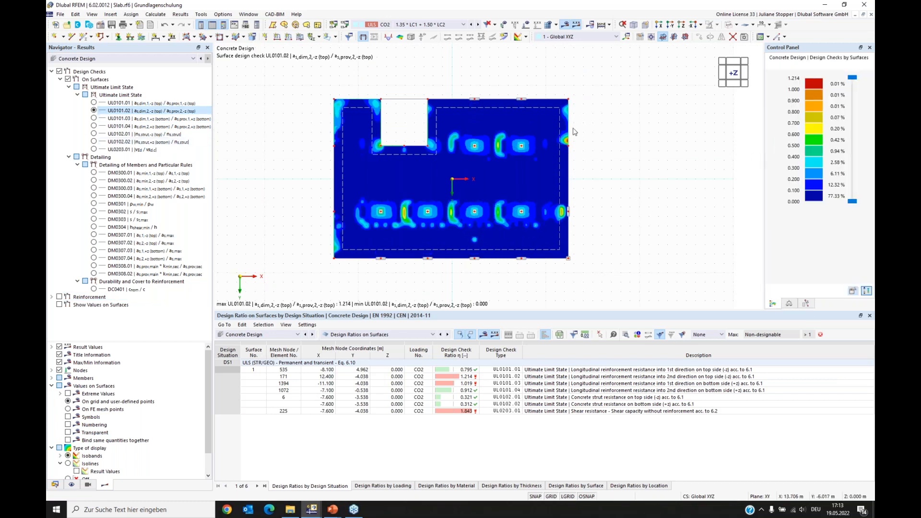
pyautogui.moveTo(853, 201); pyautogui.dragTo(844, 89)
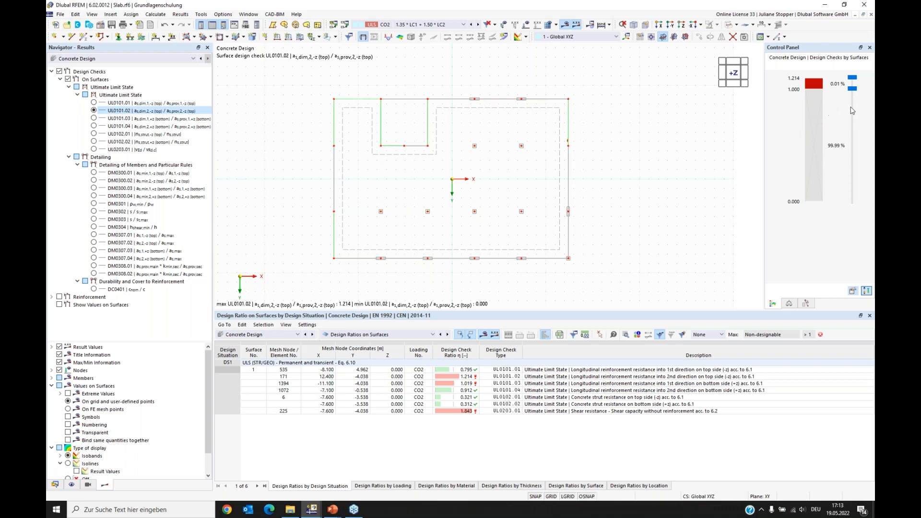
pyautogui.moveTo(851, 91); pyautogui.dragTo(852, 221)
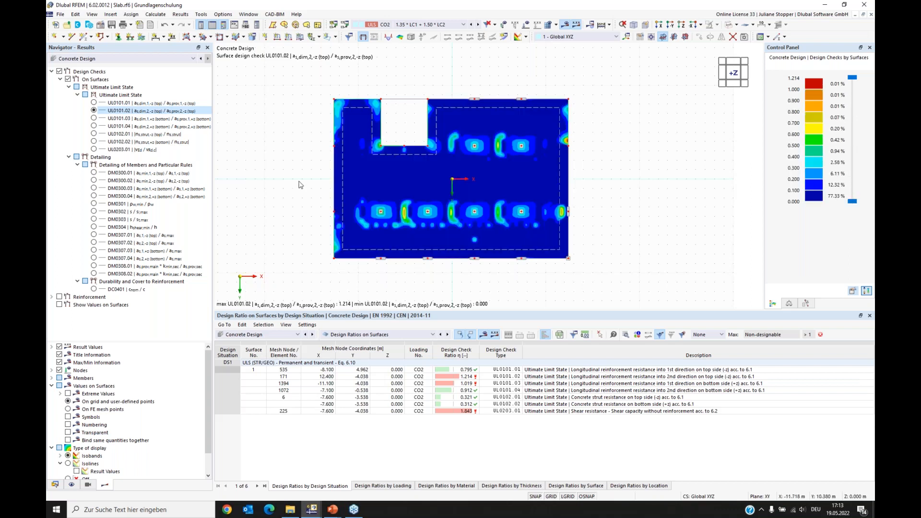
# Display surface check UL0101.01 for the first-direction top reinforcement again and enlarge the graphics area above the results table
pyautogui.click(94, 103)
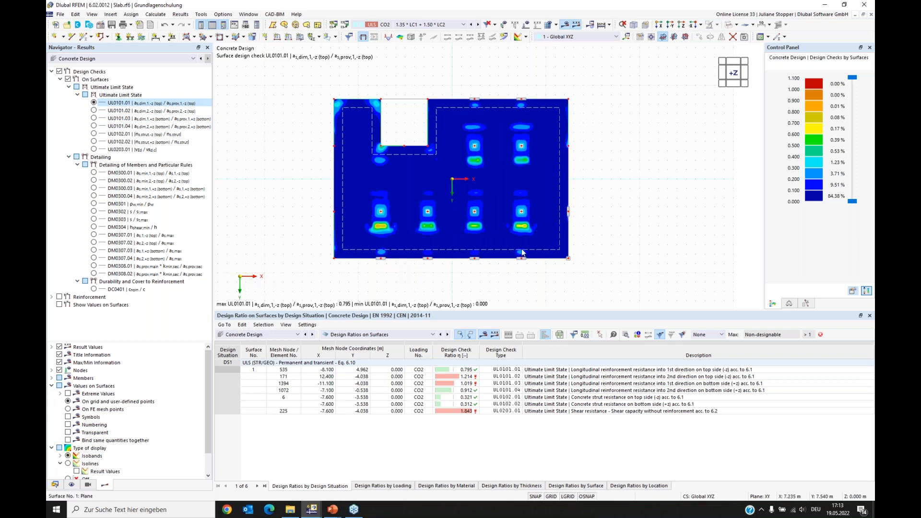
pyautogui.scroll(2, 521, 250)
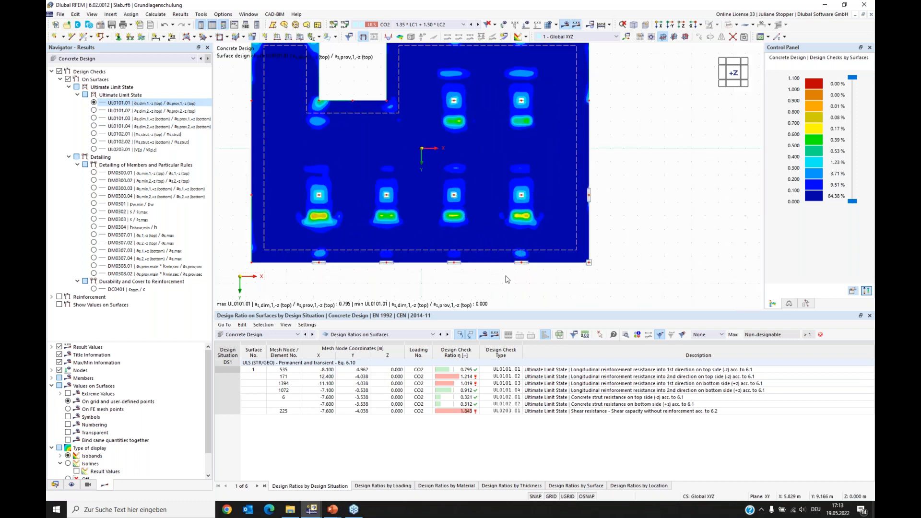
pyautogui.scroll(-1, 502, 279)
pyautogui.moveTo(439, 303); pyautogui.dragTo(473, 311, button='middle')
pyautogui.moveTo(514, 311); pyautogui.dragTo(512, 339)
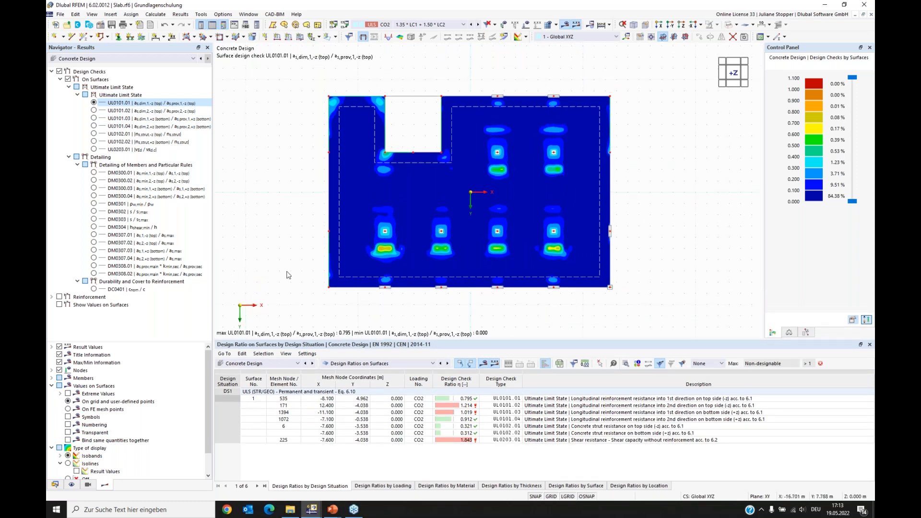
pyautogui.moveTo(289, 268); pyautogui.dragTo(304, 260, button='middle')
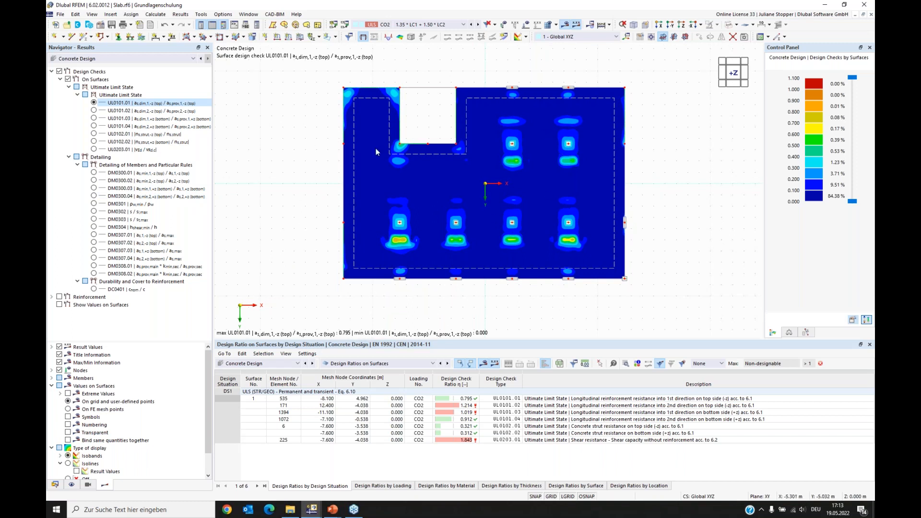
# Change the surface results display from isobands to isolines and turn on the result values of the isolines
pyautogui.moveTo(105, 341); pyautogui.dragTo(107, 269)
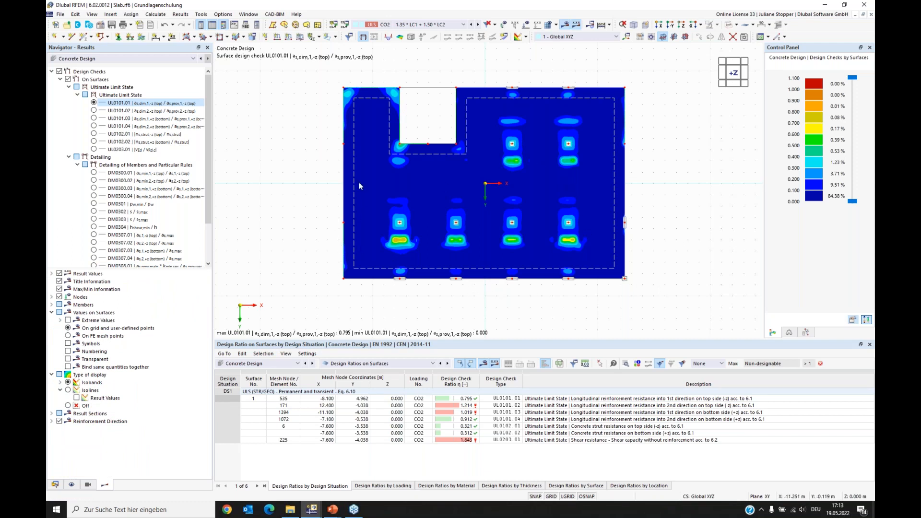
pyautogui.click(68, 391)
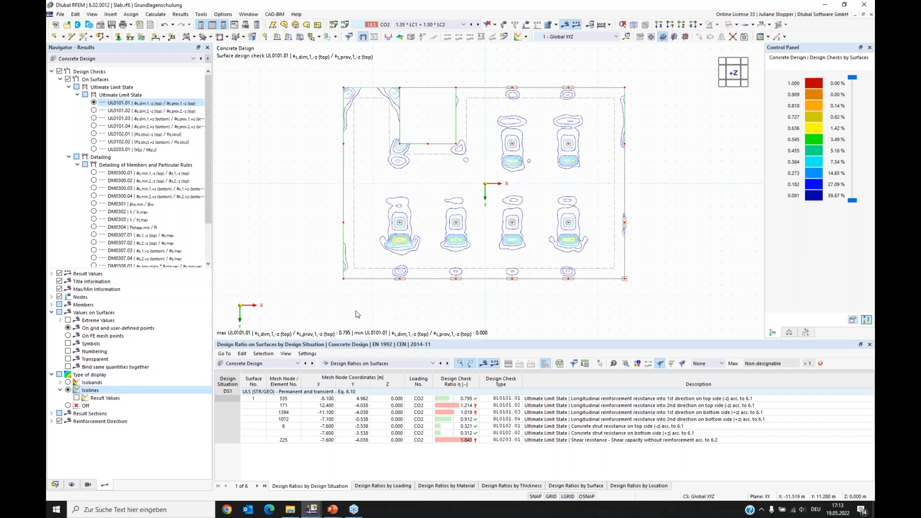
pyautogui.click(77, 398)
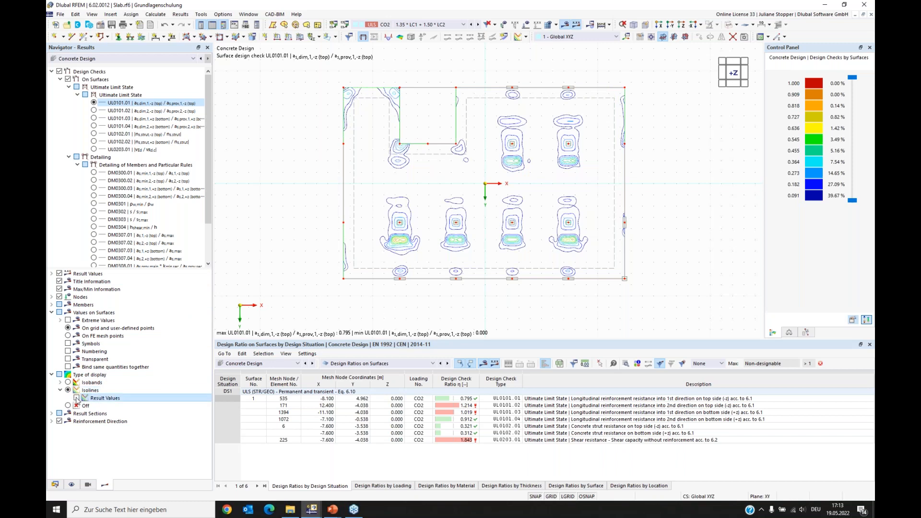
pyautogui.scroll(2, 388, 241)
pyautogui.scroll(5, 388, 241)
pyautogui.scroll(-4, 346, 202)
pyautogui.scroll(-1, 353, 209)
pyautogui.moveTo(407, 144); pyautogui.dragTo(448, 186, button='middle')
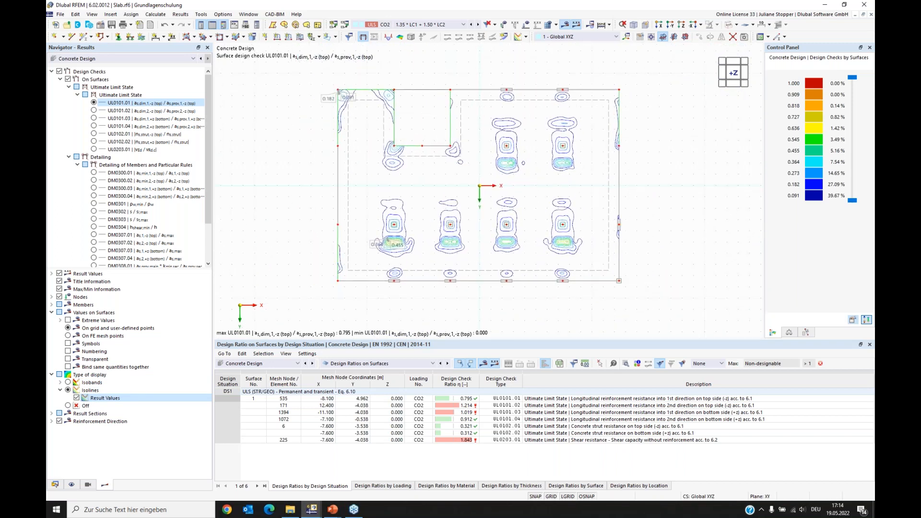
# Collapse the design checks list, show the values on surfaces at the current grid spacing, and hide them again
pyautogui.moveTo(88, 274); pyautogui.dragTo(89, 316)
pyautogui.click(52, 72)
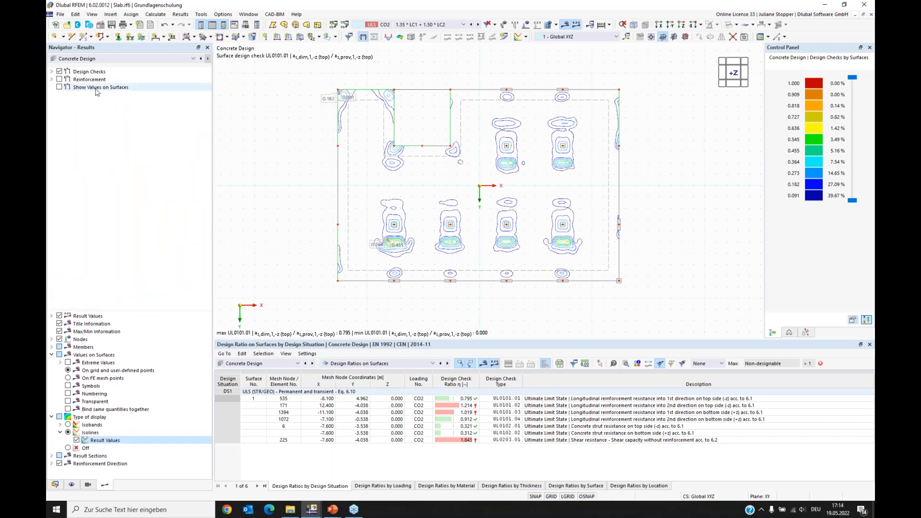
pyautogui.click(60, 87)
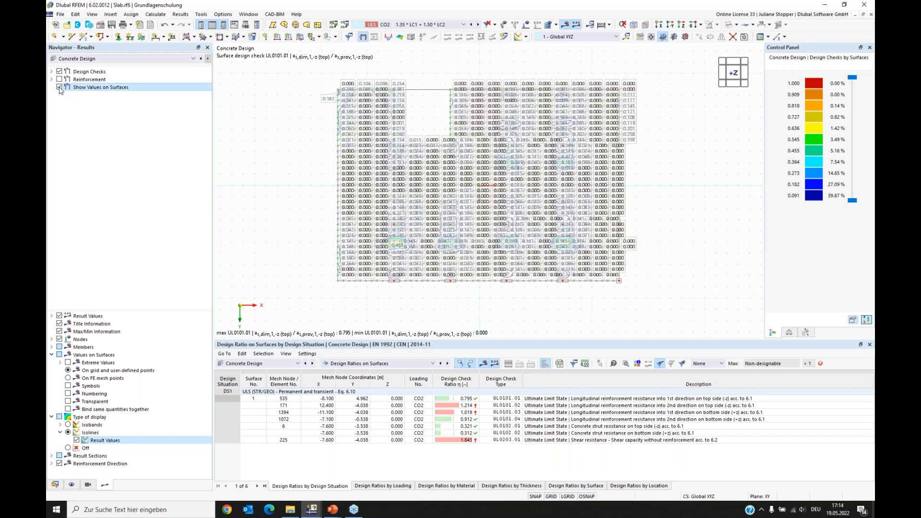
pyautogui.click(60, 87)
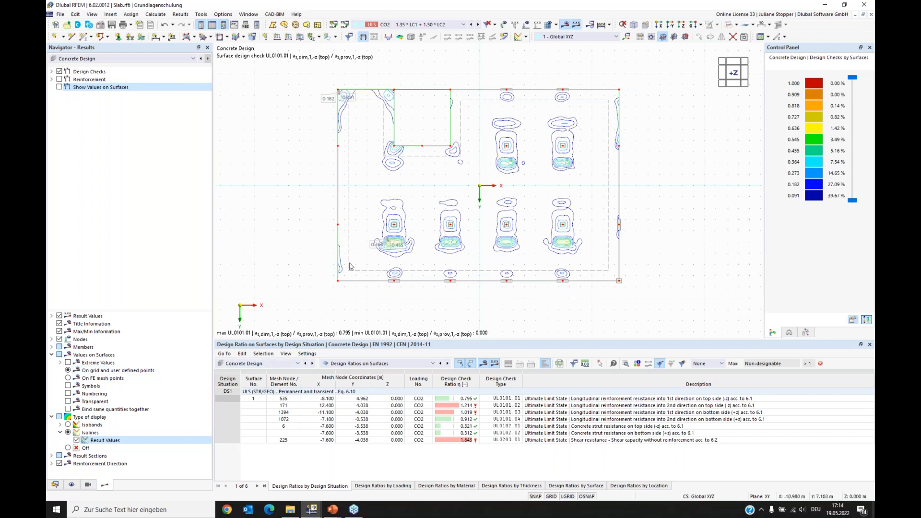
# Set the slab surface's result grid distances b and h to 2 m and accept deleting the concrete design results
pyautogui.doubleClick(350, 224)
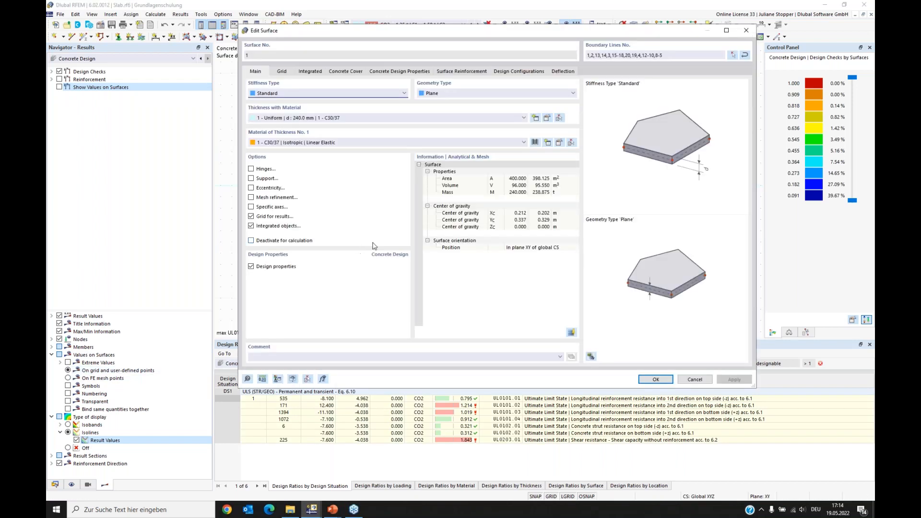
pyautogui.click(284, 72)
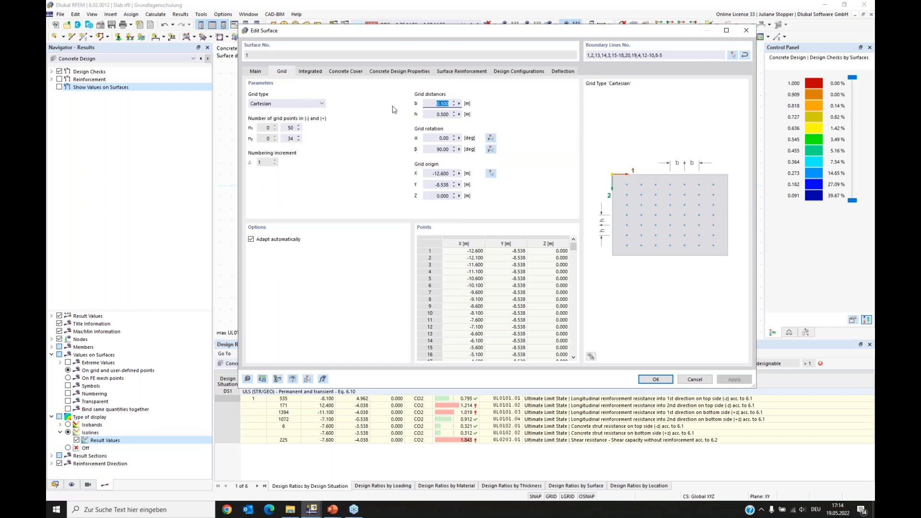
pyautogui.write('2')
pyautogui.click(451, 113)
pyautogui.write('2')
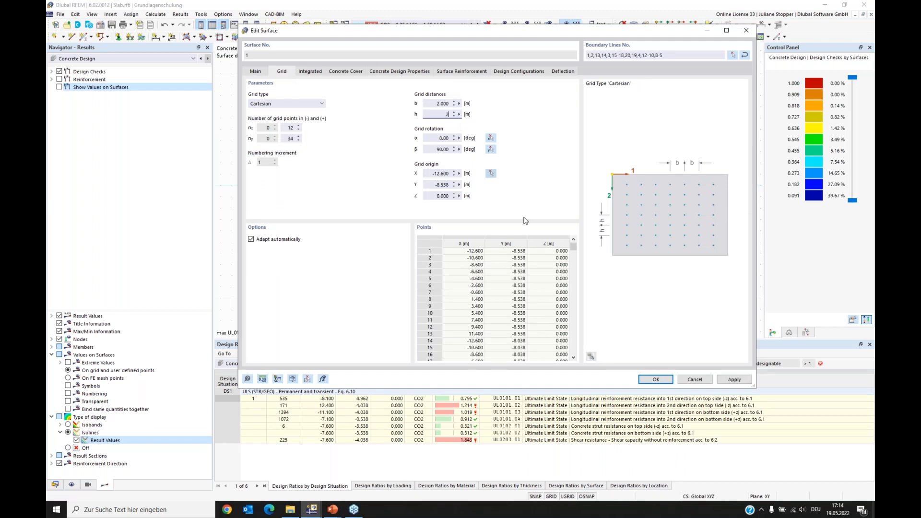
pyautogui.click(656, 380)
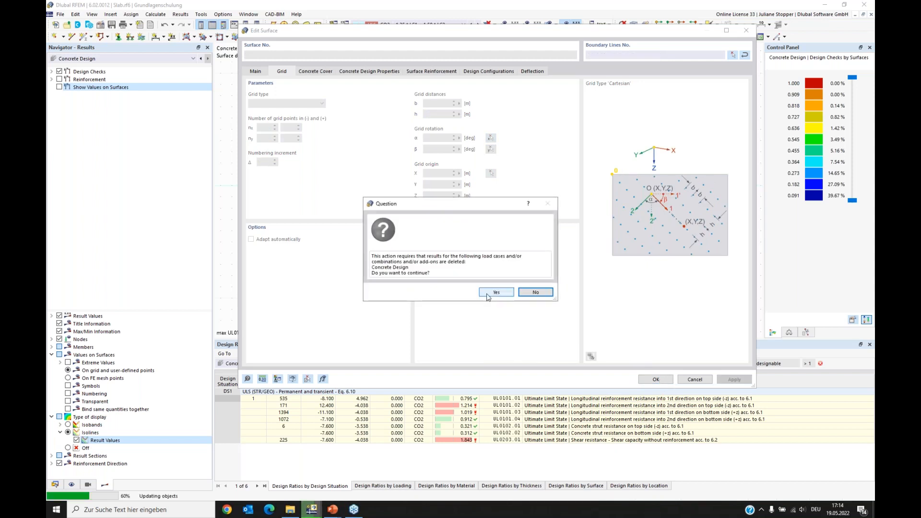
pyautogui.click(495, 292)
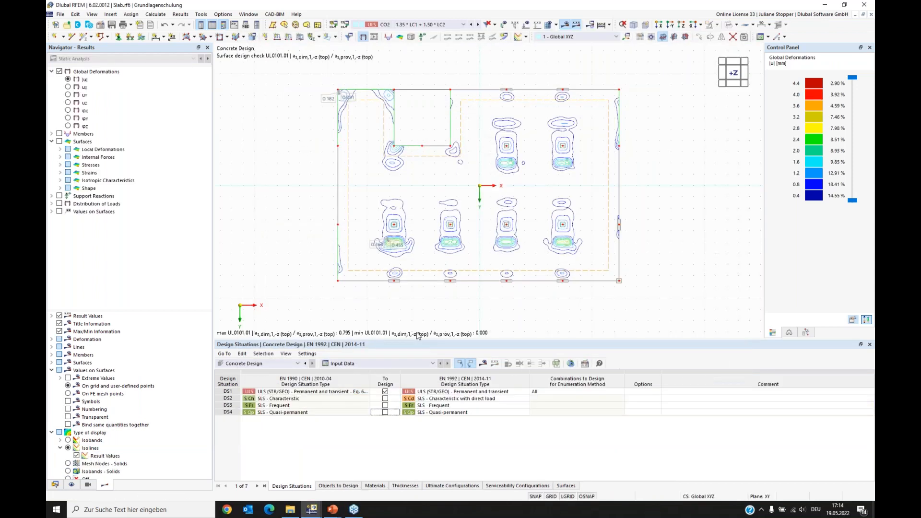
# Recalculate the concrete design and display the values on surfaces with the coarser result grid
pyautogui.click(483, 363)
pyautogui.click(496, 290)
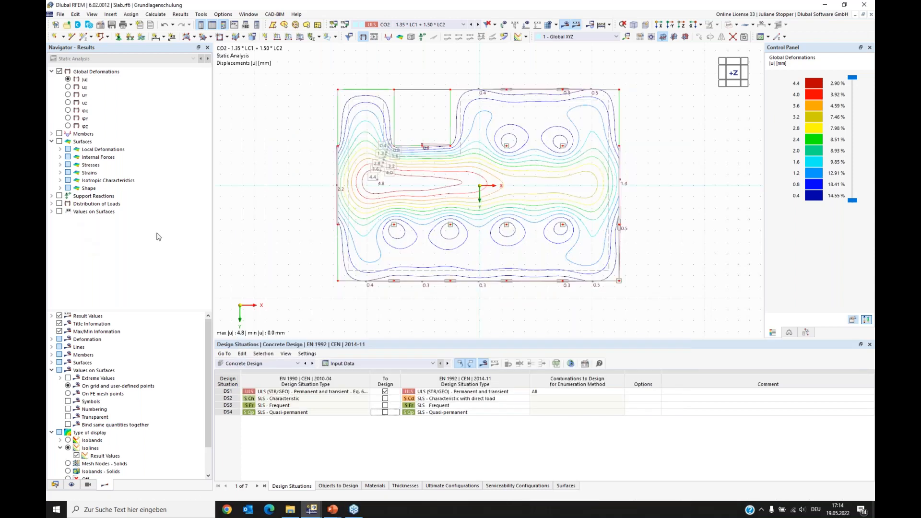
pyautogui.click(59, 87)
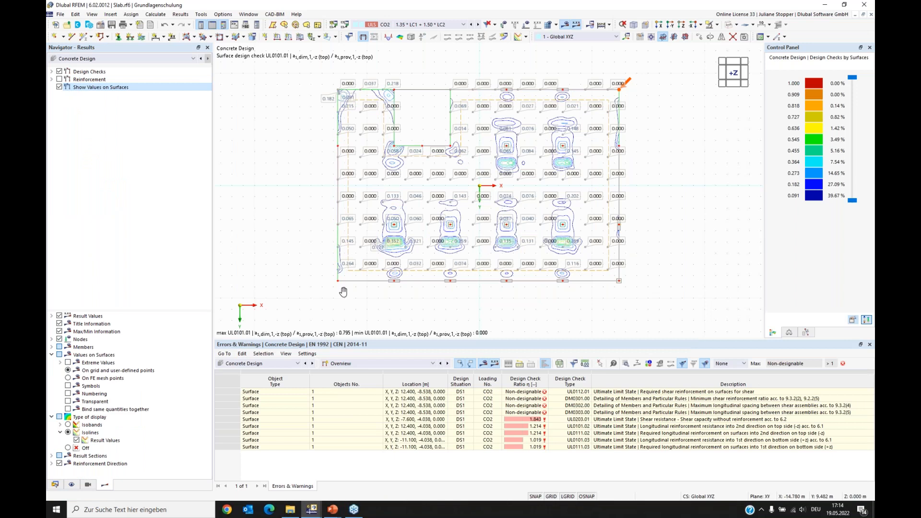
pyautogui.moveTo(343, 292); pyautogui.dragTo(353, 292, button='middle')
pyautogui.scroll(1, 562, 311)
pyautogui.moveTo(597, 309); pyautogui.dragTo(566, 323, button='middle')
pyautogui.moveTo(716, 217); pyautogui.dragTo(715, 233, button='middle')
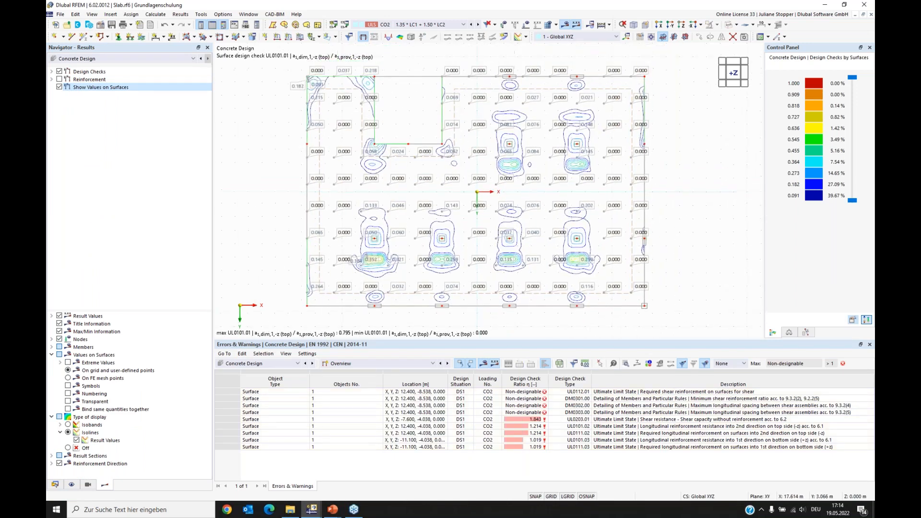